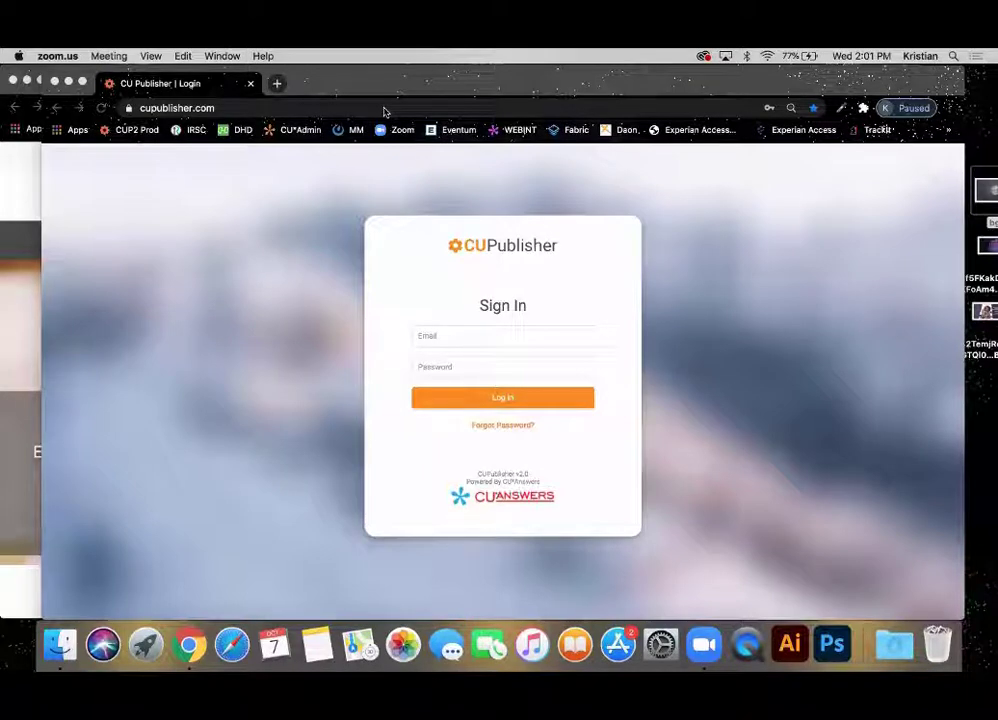
Bring the browser forward and enter the account e-mail address on the CU Publisher sign-in page.
left_click(989, 388)
left_click(831, 346)
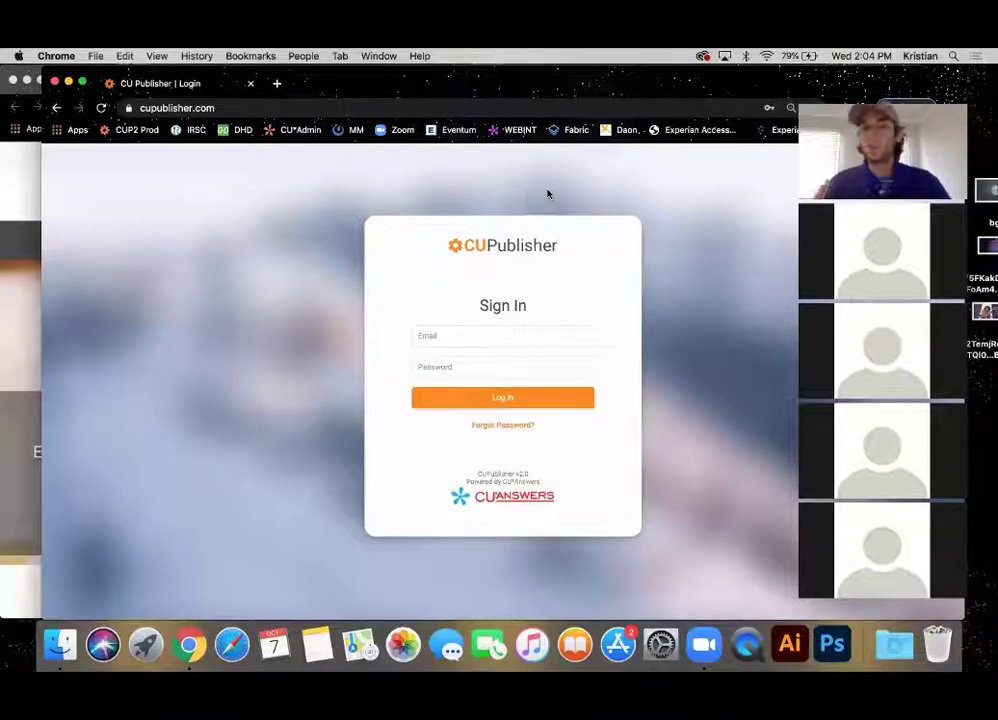
left_click(449, 334)
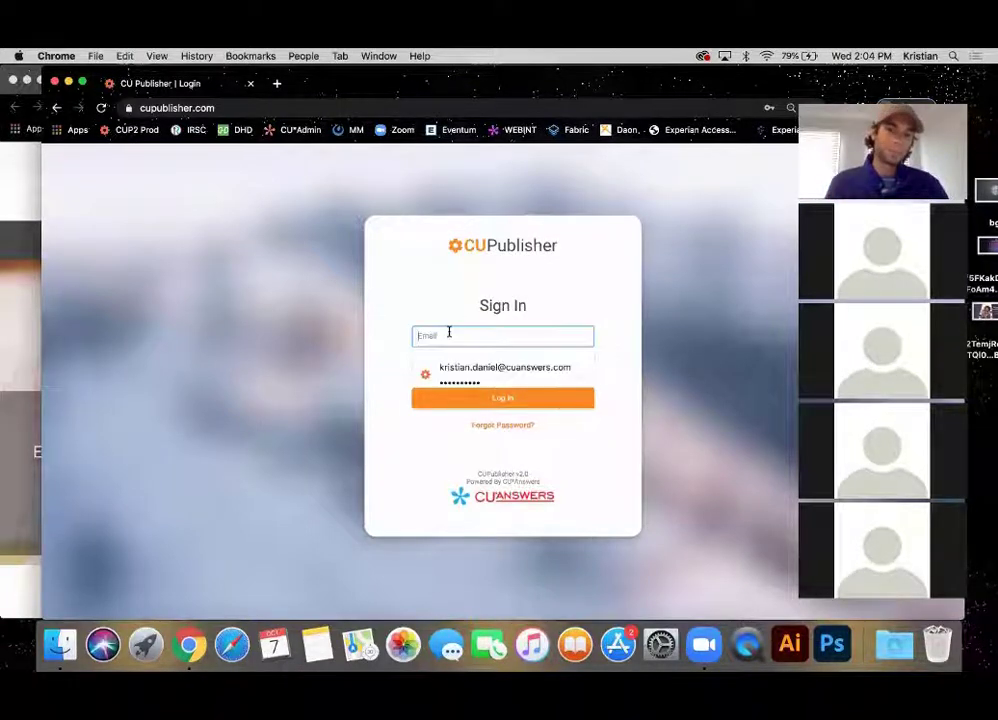
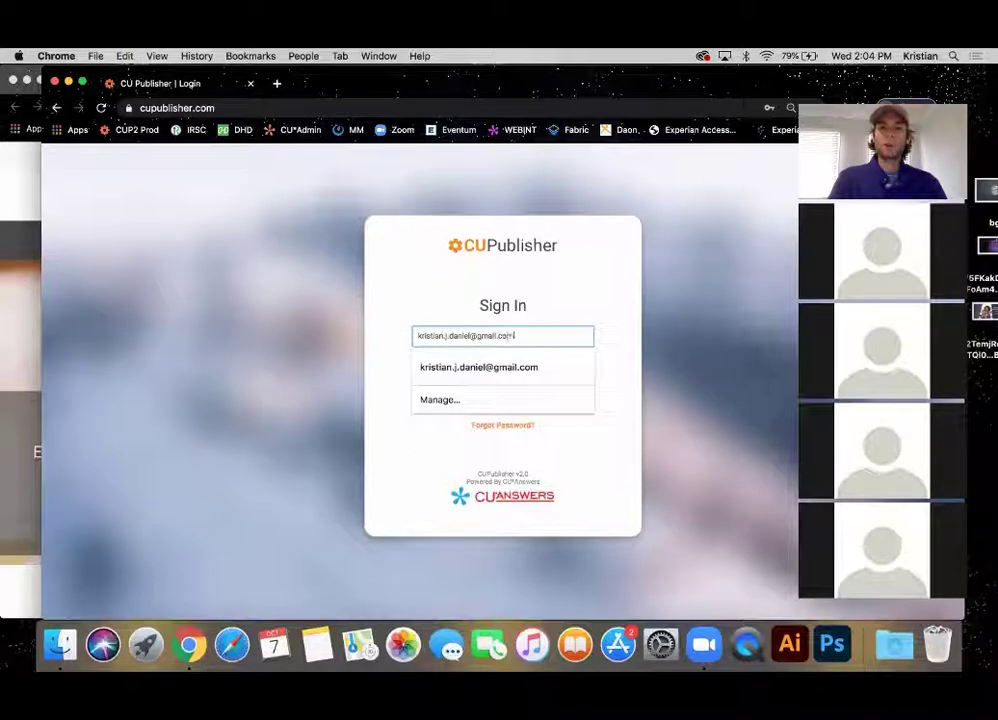
key("Tab")
Enter the account password and log in to the credit union dashboard.
type("••••••••••")
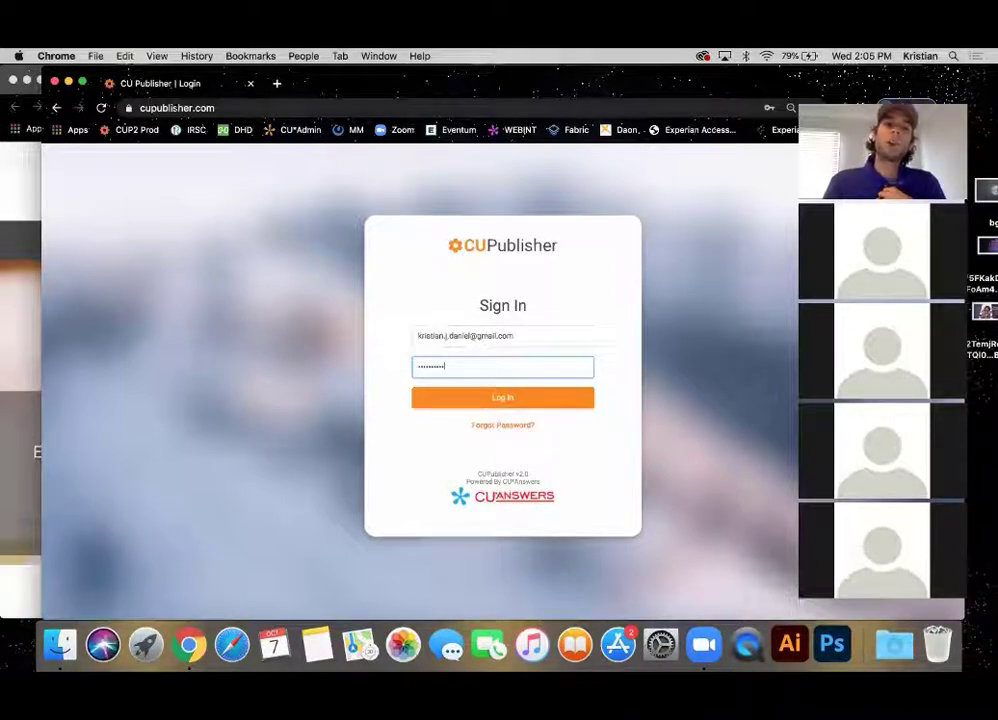
left_click(180, 107)
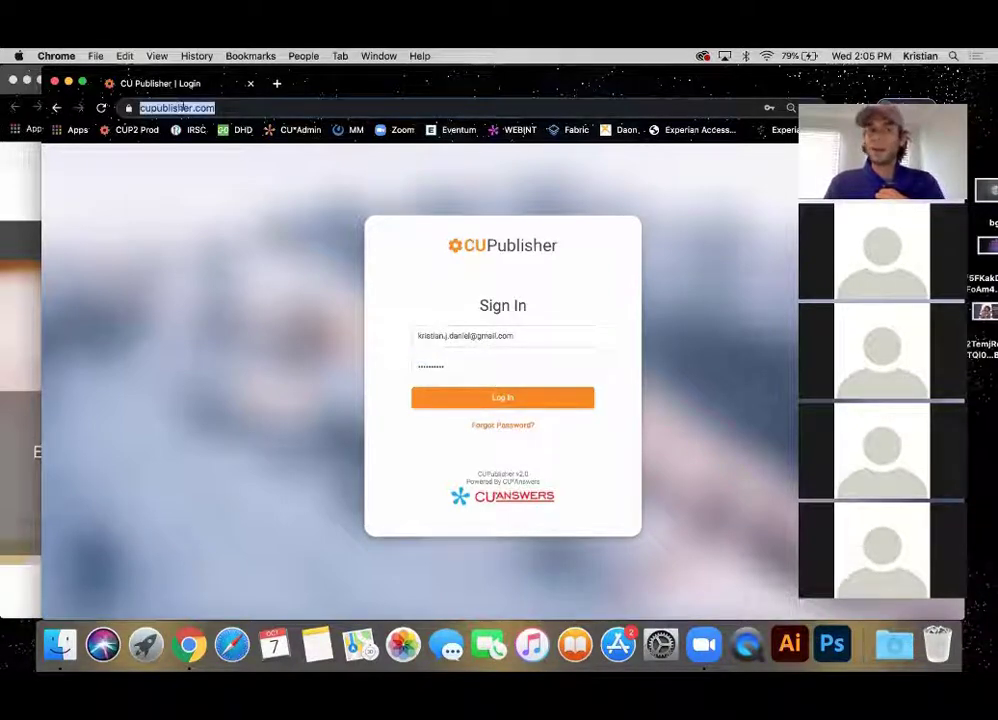
left_click(283, 360)
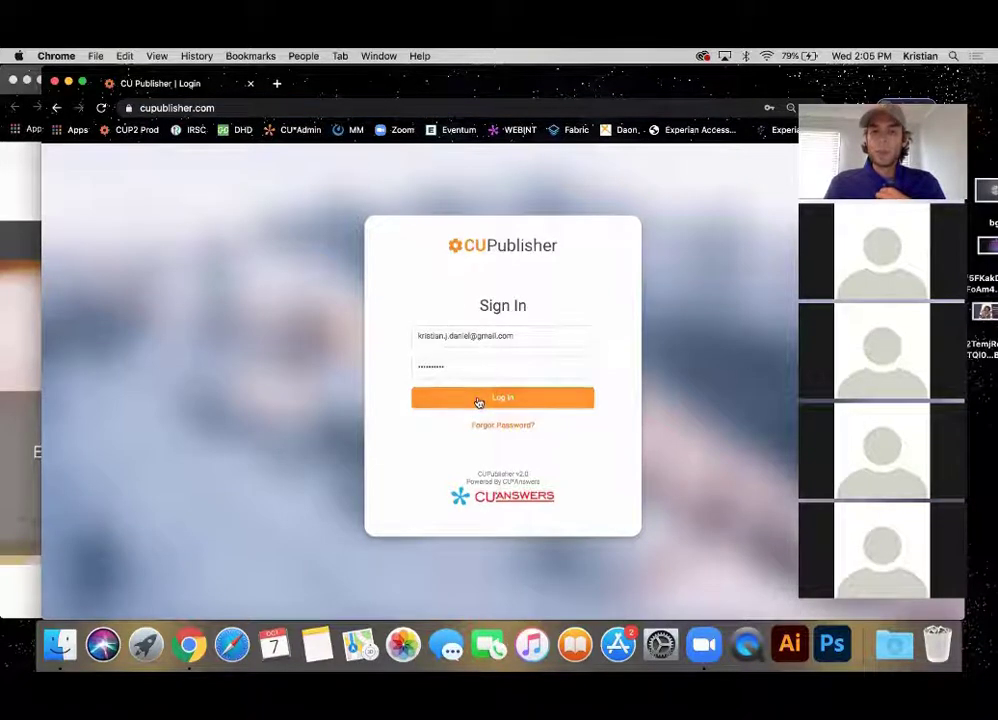
left_click(479, 401)
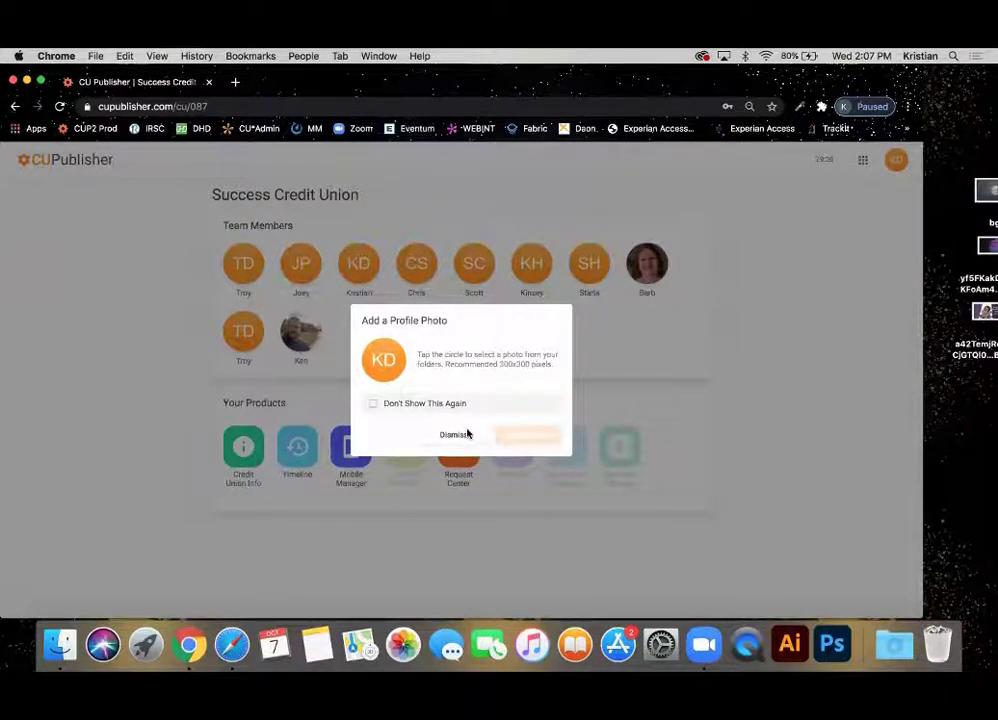
Dismiss the profile-photo prompt without uploading a photo, leaving Don't Show This Again unchecked.
left_click(371, 404)
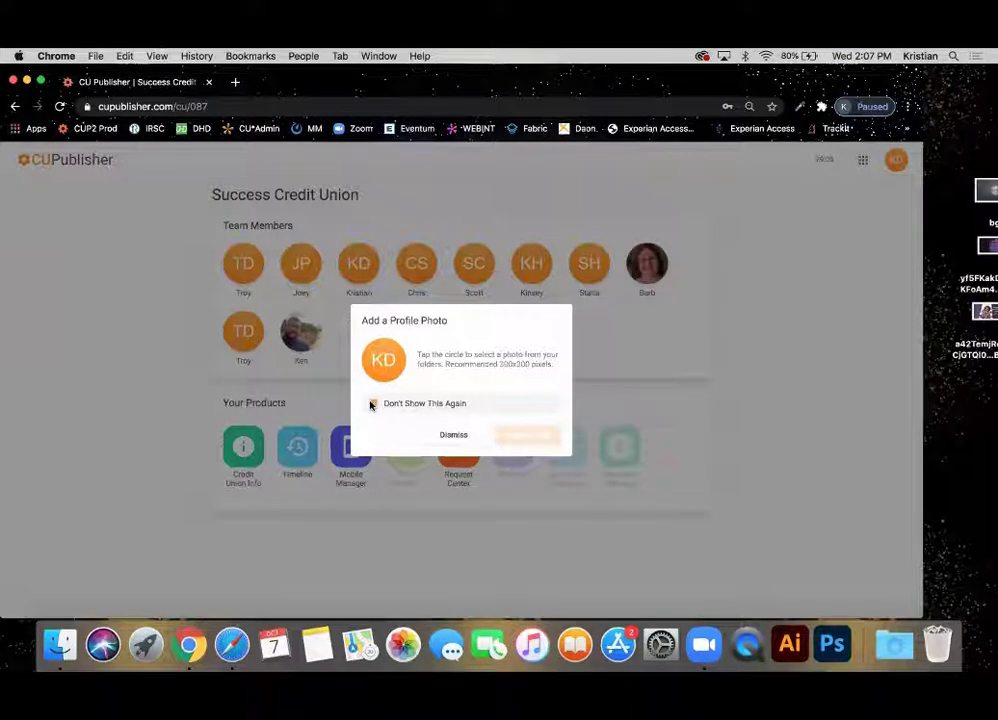
left_click(371, 404)
left_click(385, 362)
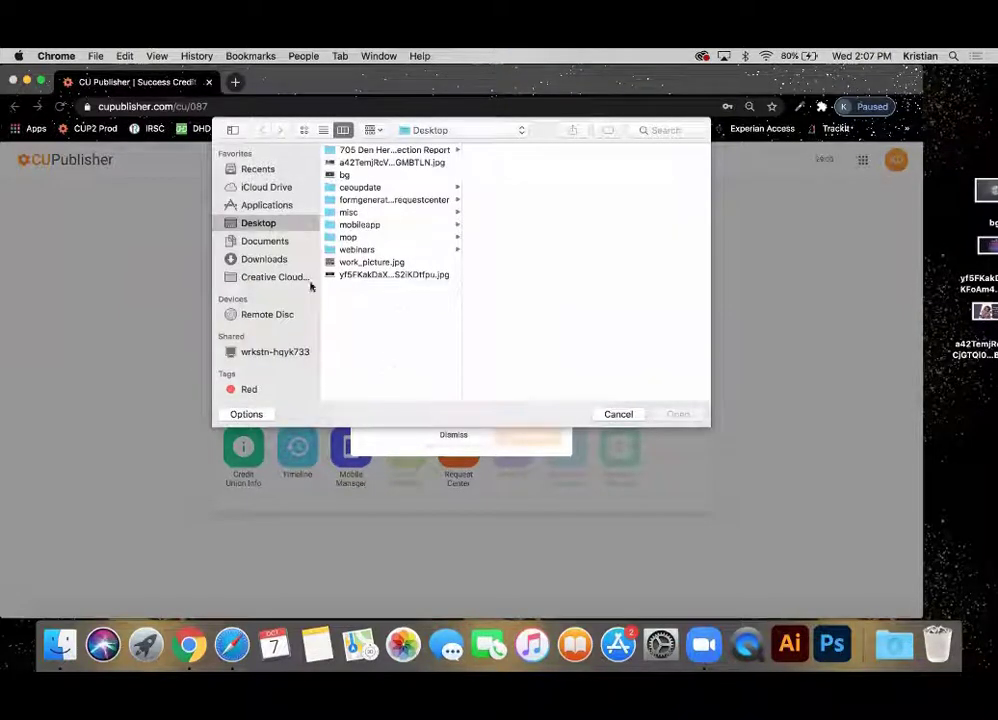
left_click(618, 414)
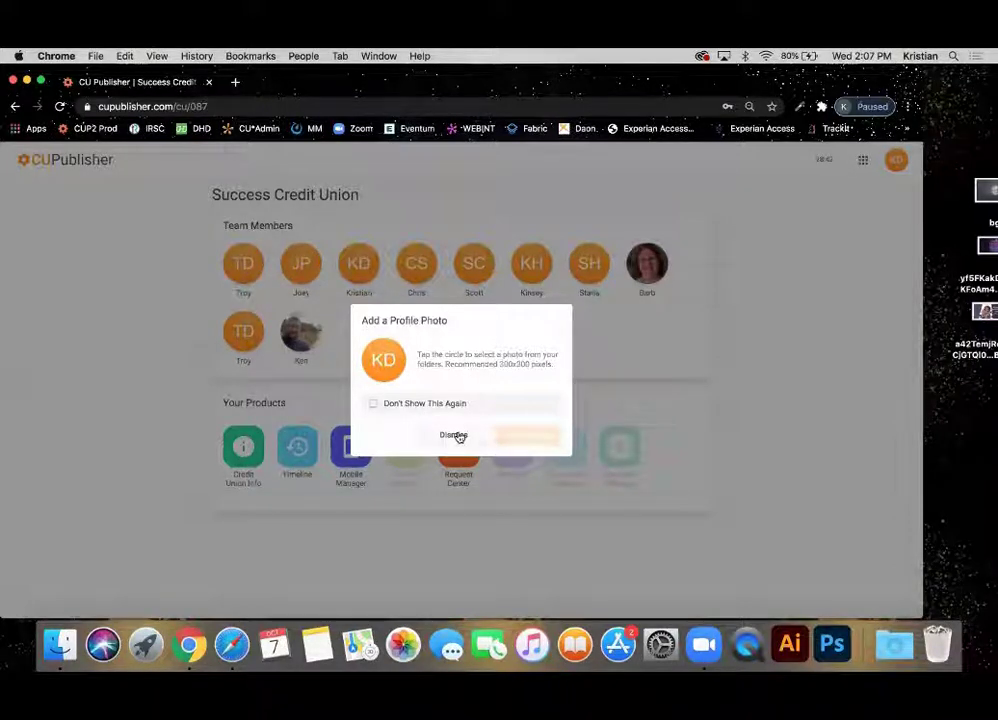
left_click(456, 436)
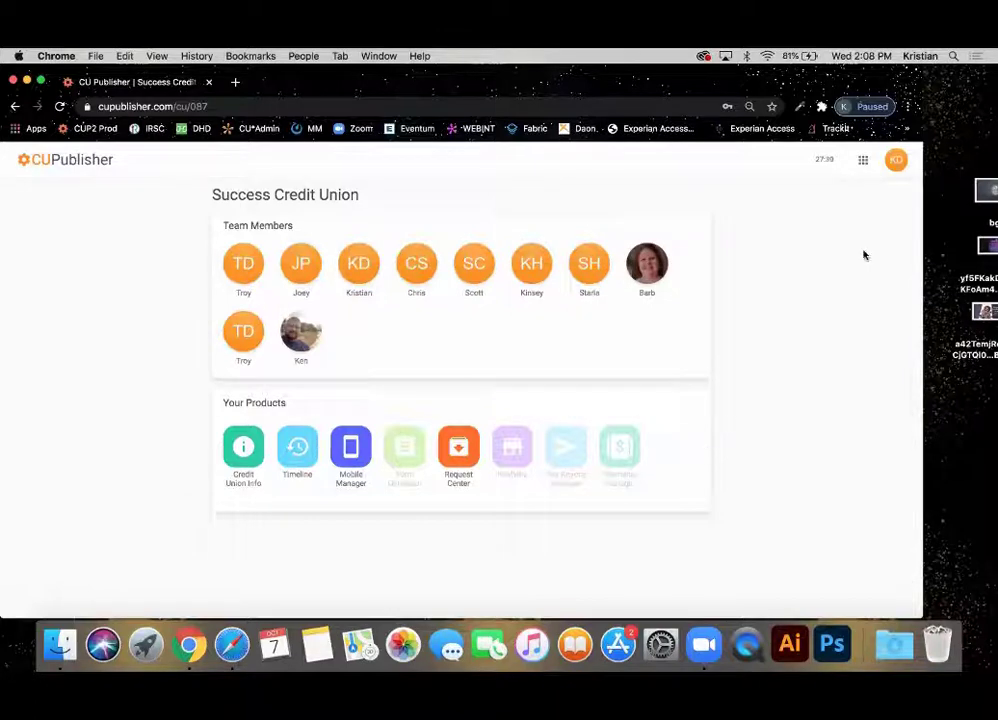
Switch the interface theme to Contrast after previewing Dark and Light, then return to the dashboard.
left_click(894, 161)
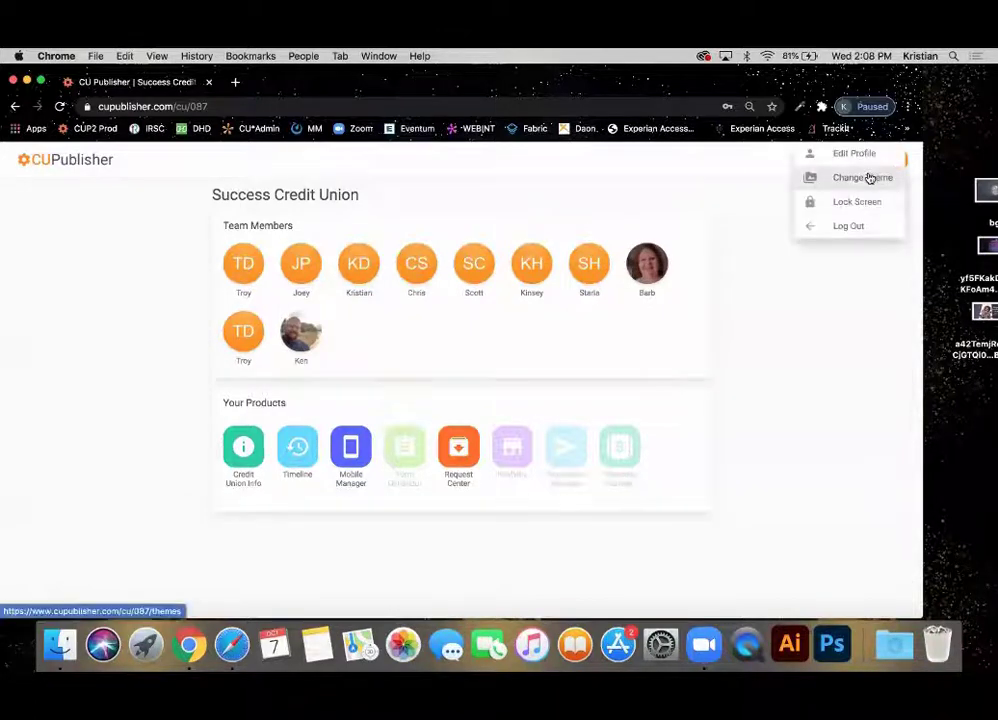
left_click(800, 419)
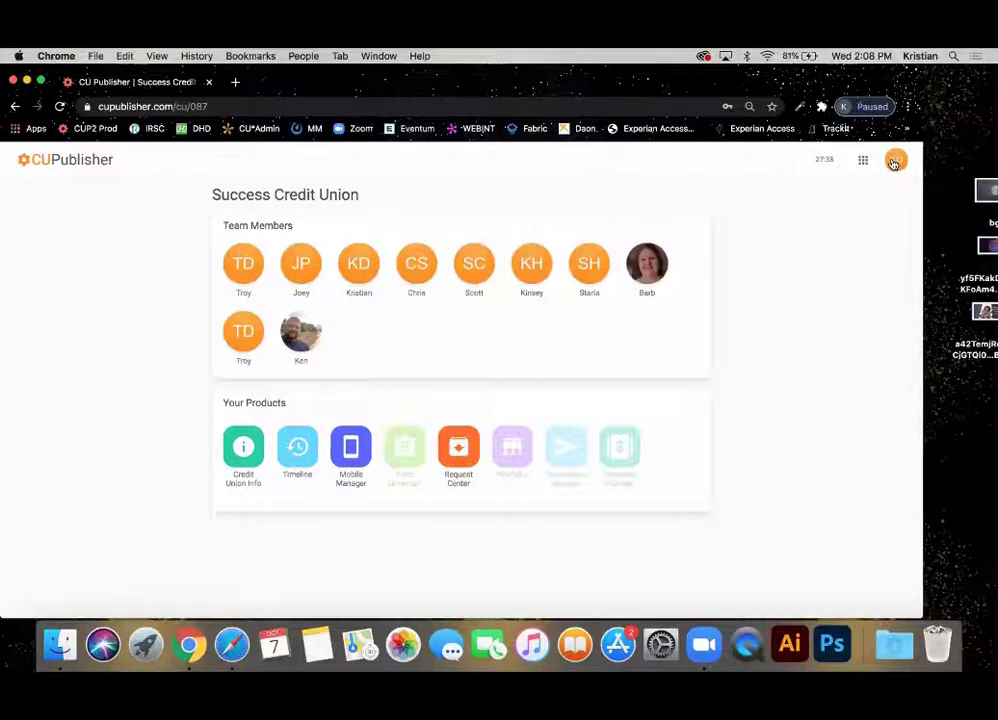
left_click(895, 162)
left_click(864, 182)
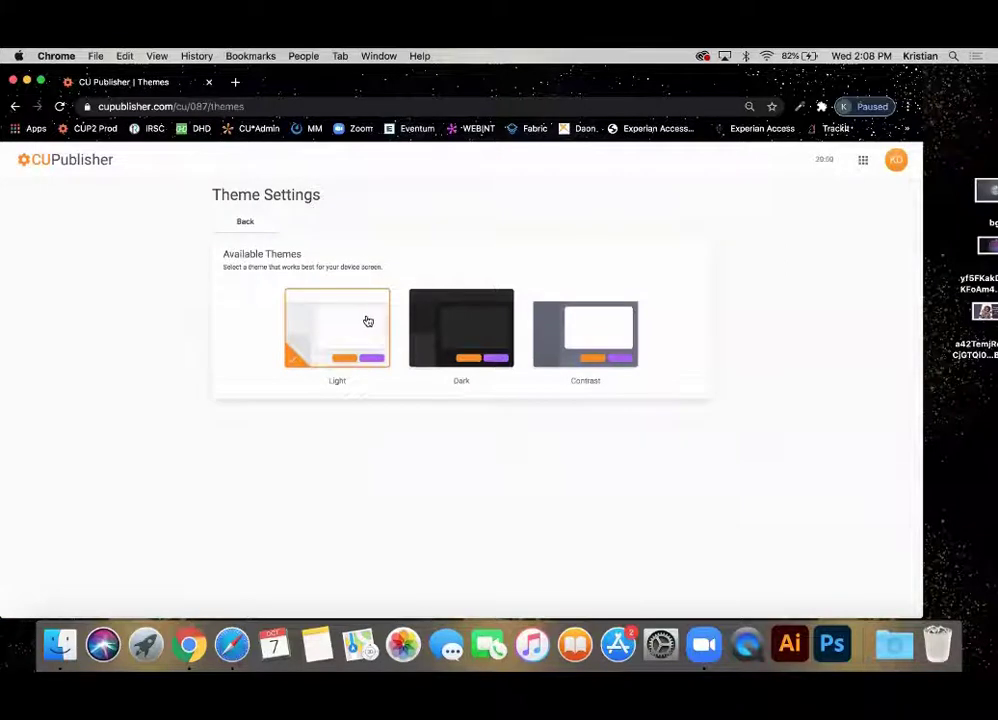
left_click(435, 332)
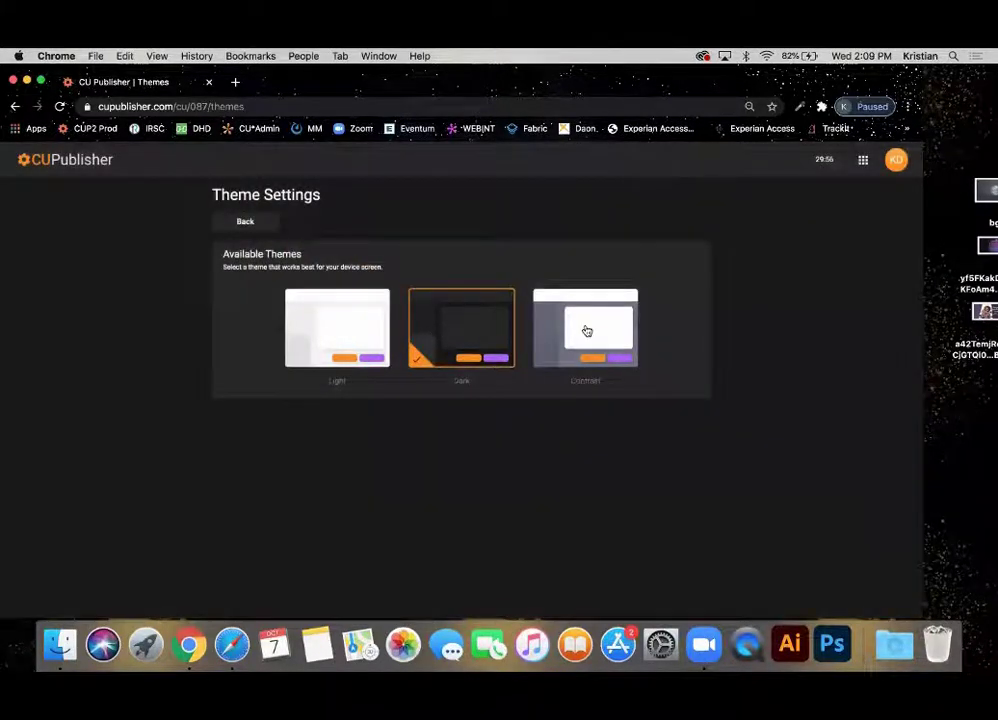
left_click(587, 331)
left_click(439, 334)
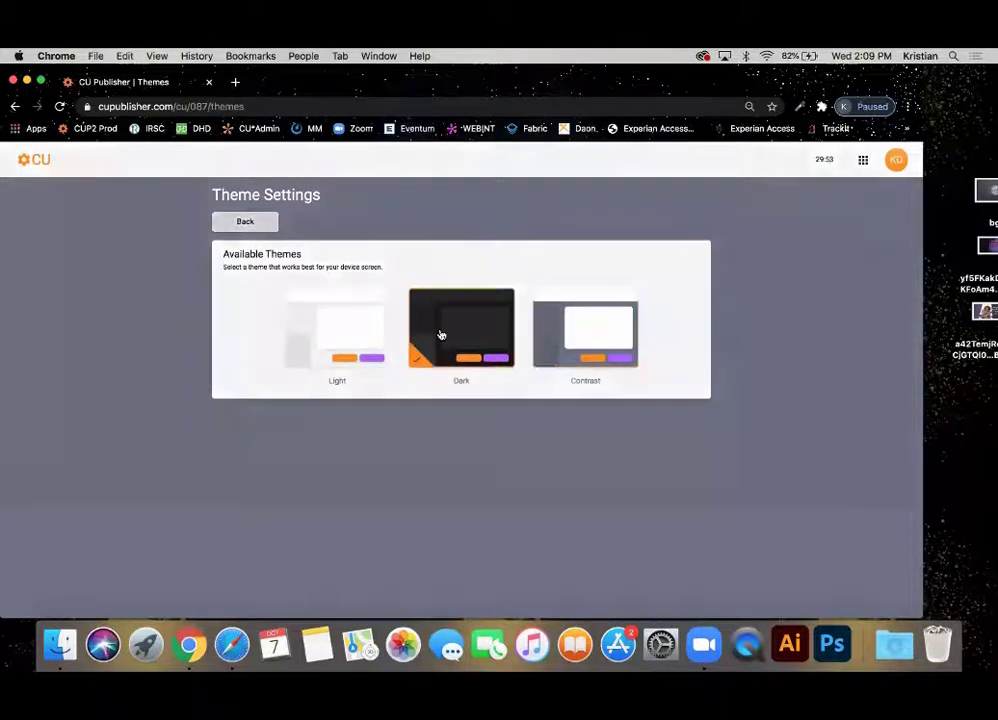
left_click(348, 341)
left_click(453, 348)
left_click(584, 342)
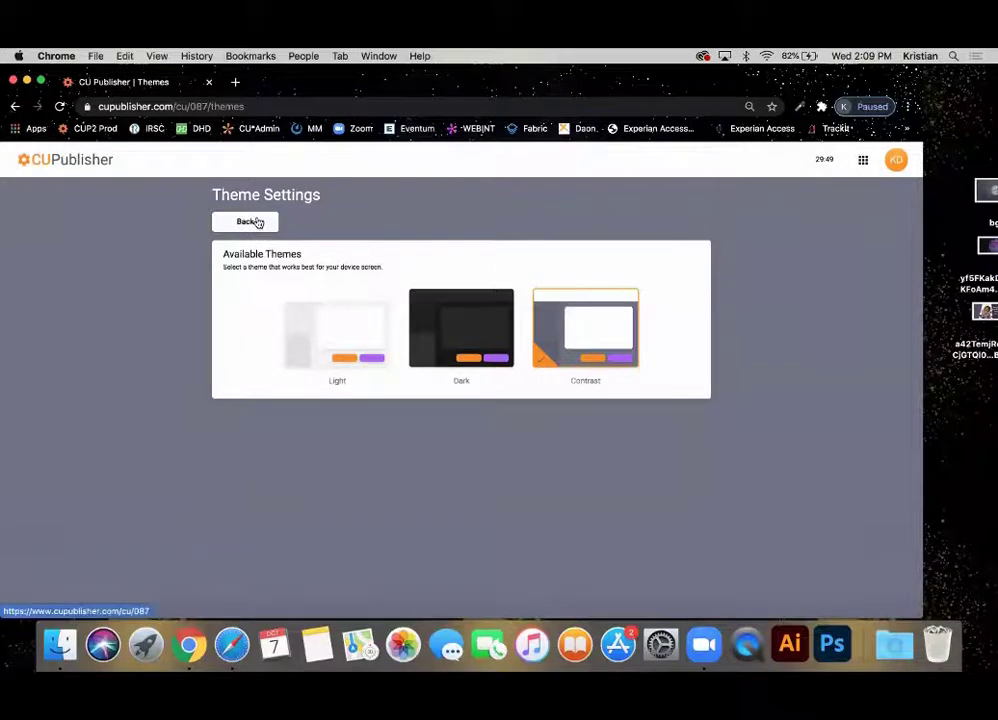
left_click(257, 222)
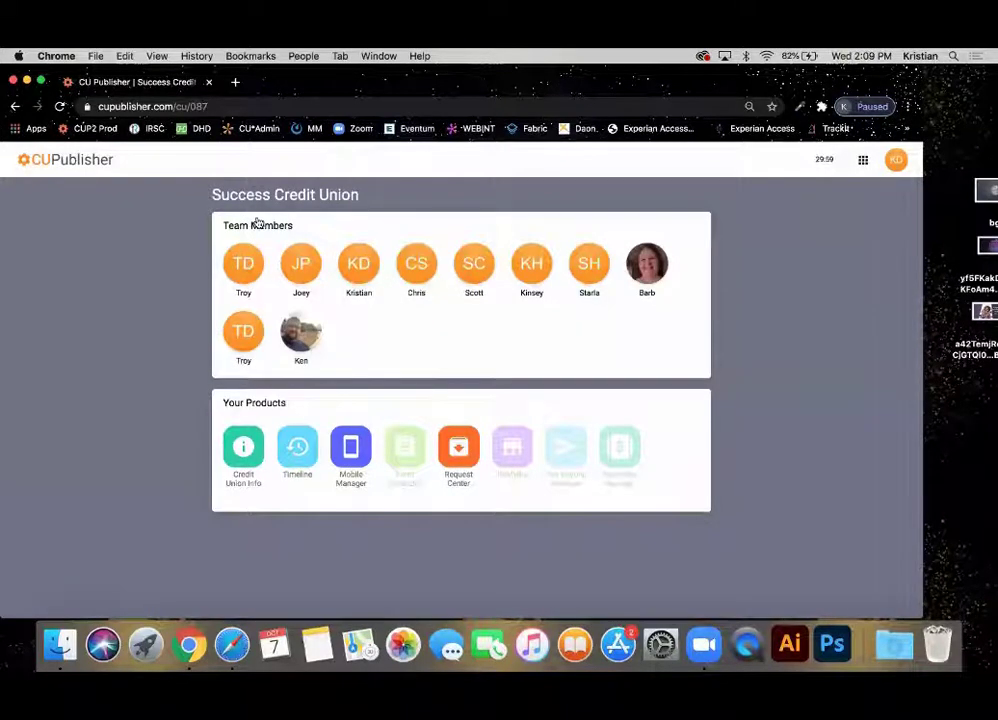
left_click(863, 163)
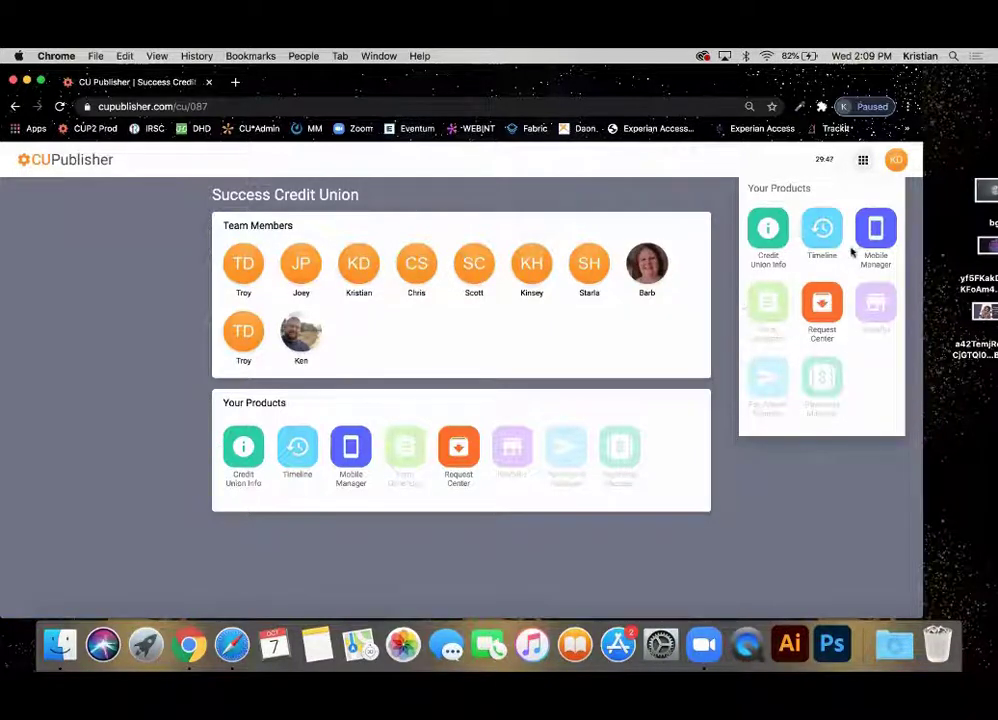
left_click(718, 201)
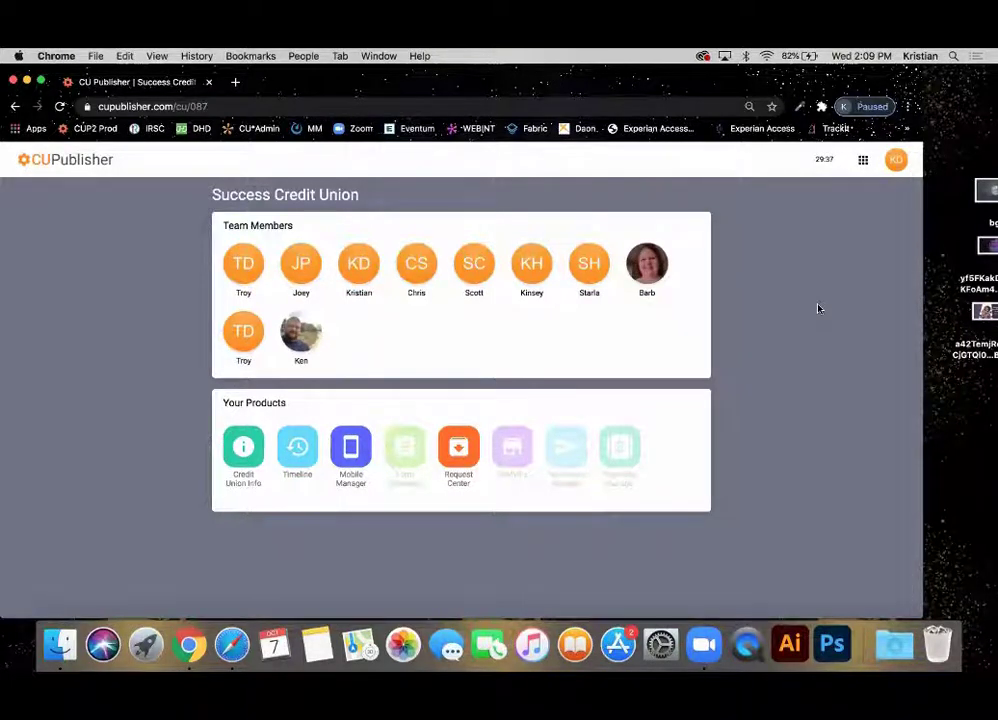
left_click(818, 163)
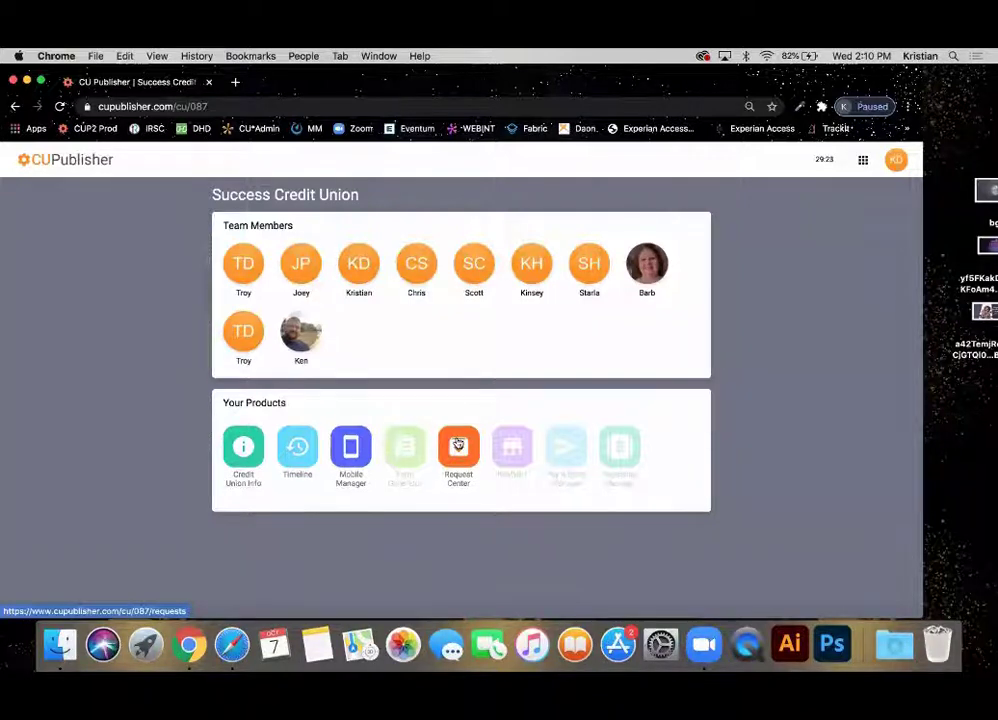
Open Mobile Manager and select the Mobile 4.0 Demo App CUA Sales under Your Apps.
left_click(343, 457)
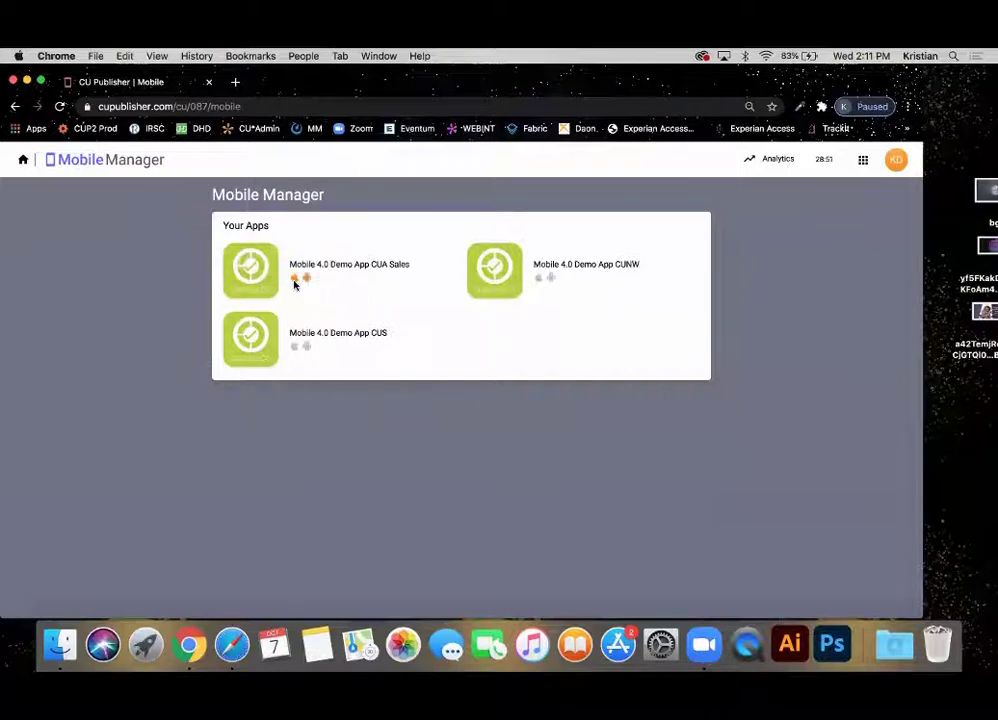
mouse_move(296, 284)
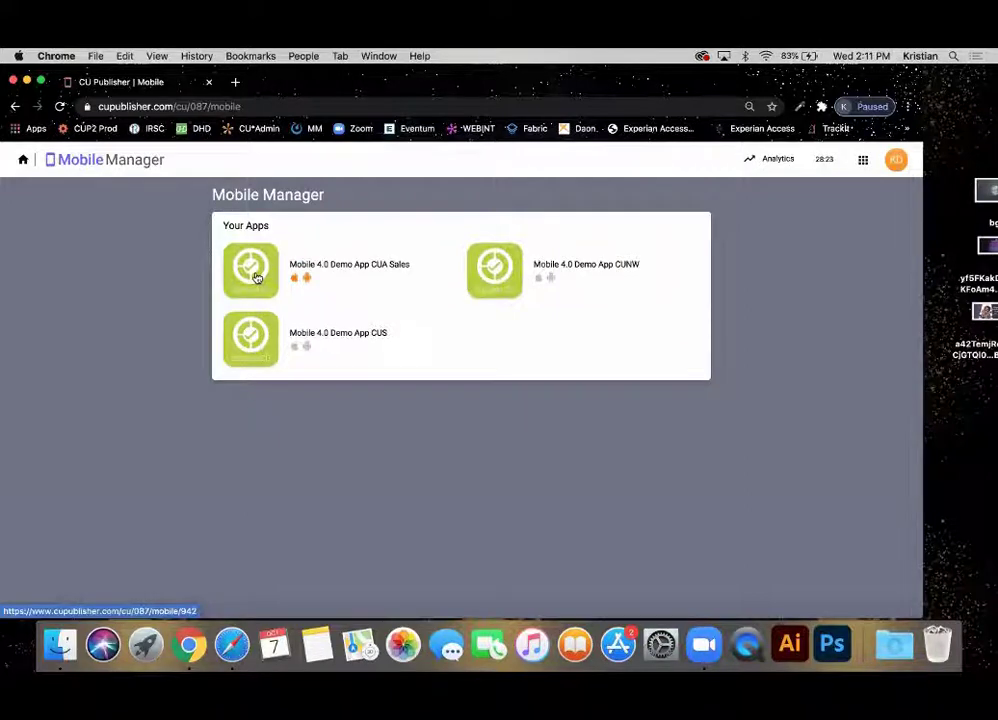
left_click(260, 277)
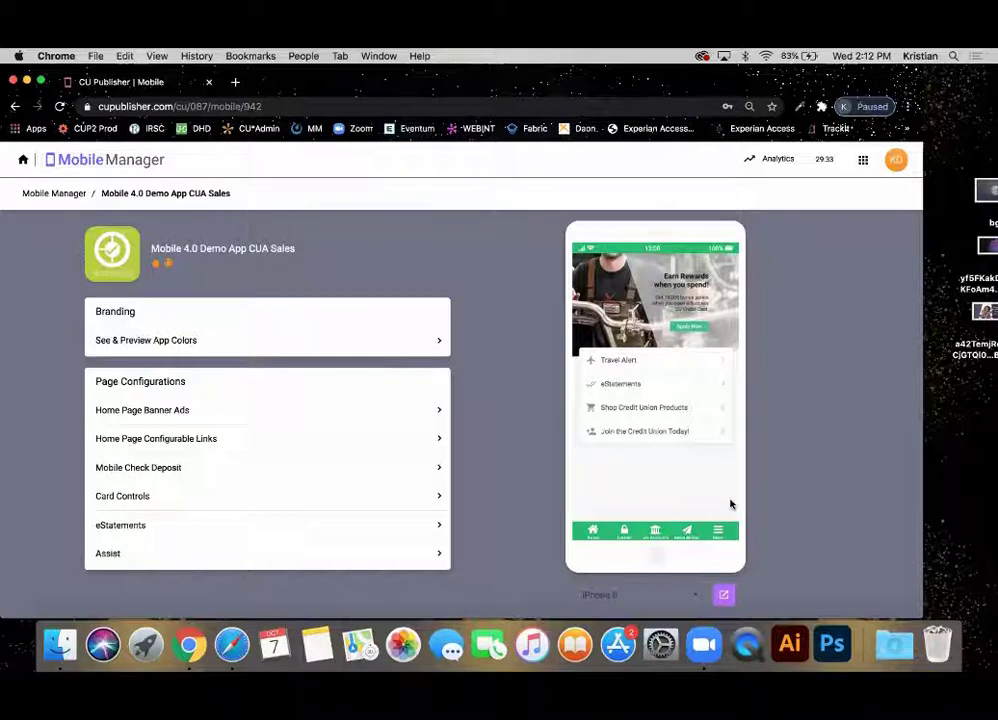
Launch the CUA Sales app's full Mobile App Preview in a new tab.
left_click(722, 597)
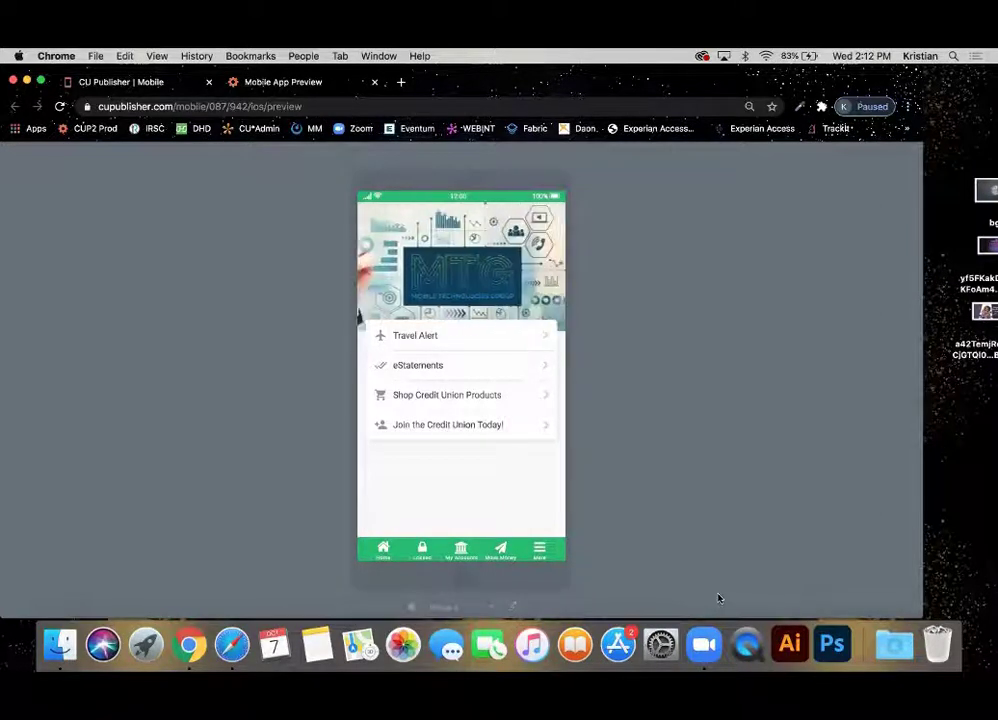
Preview the app on a landscape iPad and an Android phone, then open its Colors & Logo settings.
left_click(452, 607)
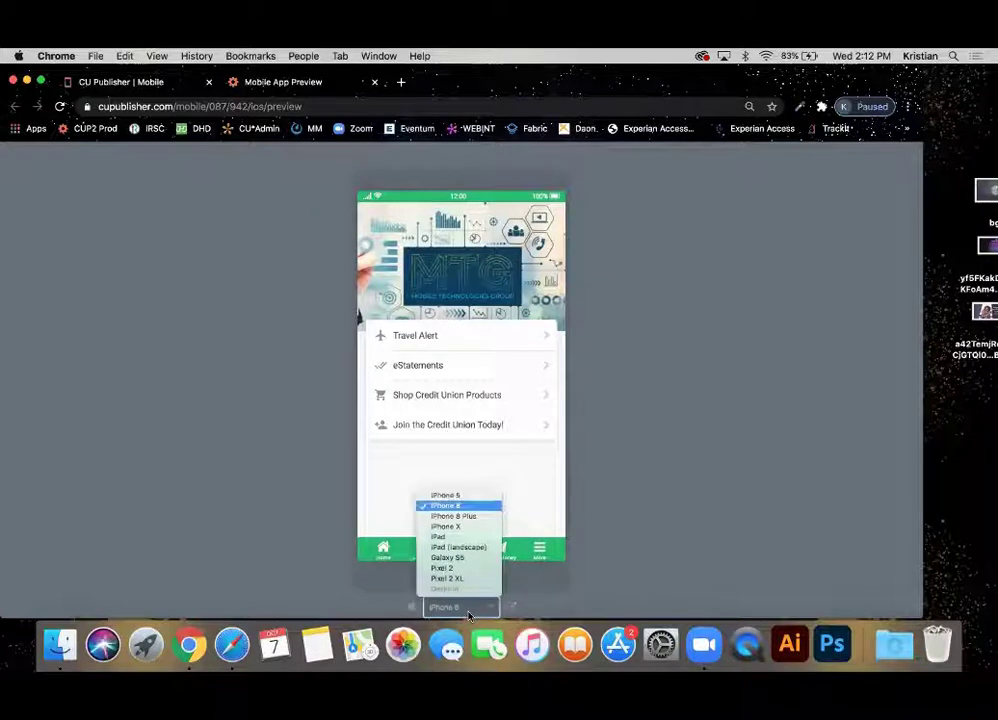
left_click(456, 548)
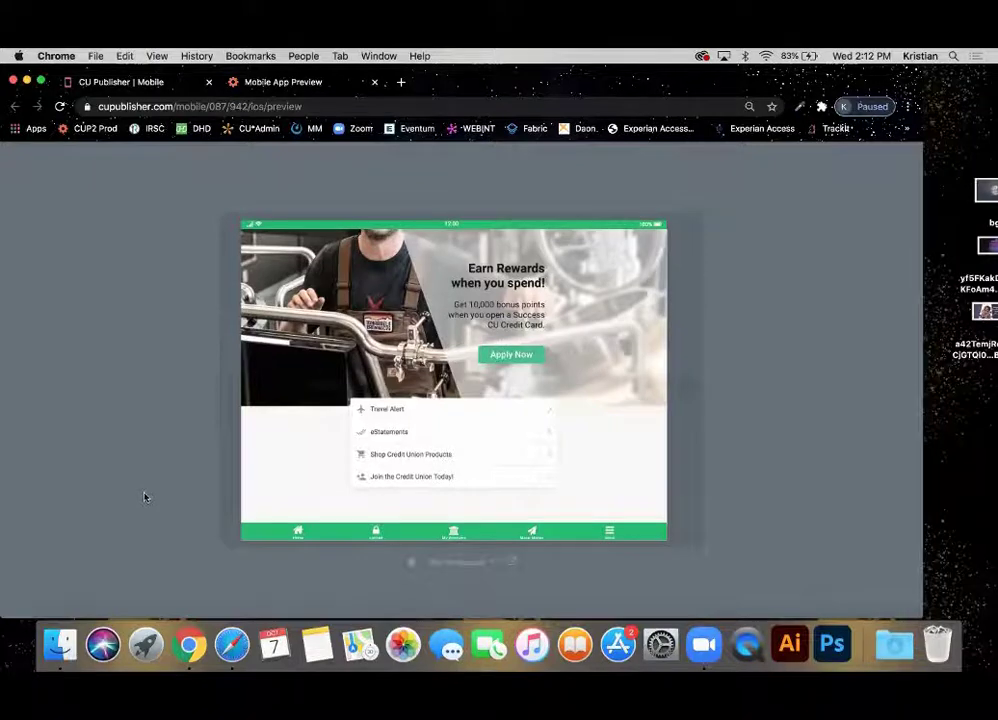
left_click(447, 563)
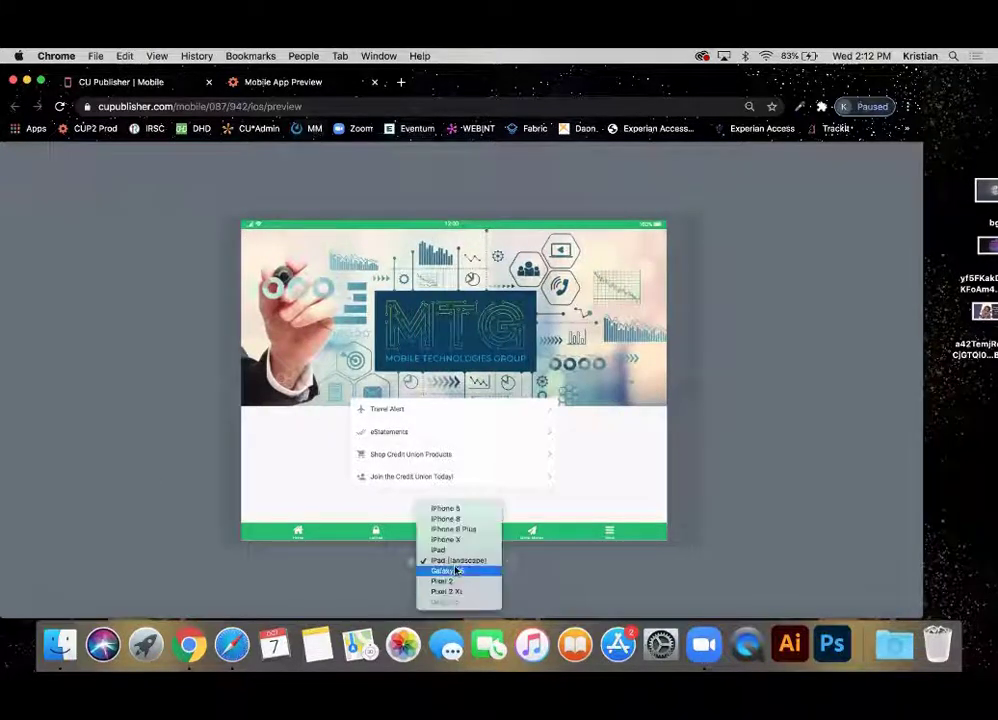
left_click(450, 593)
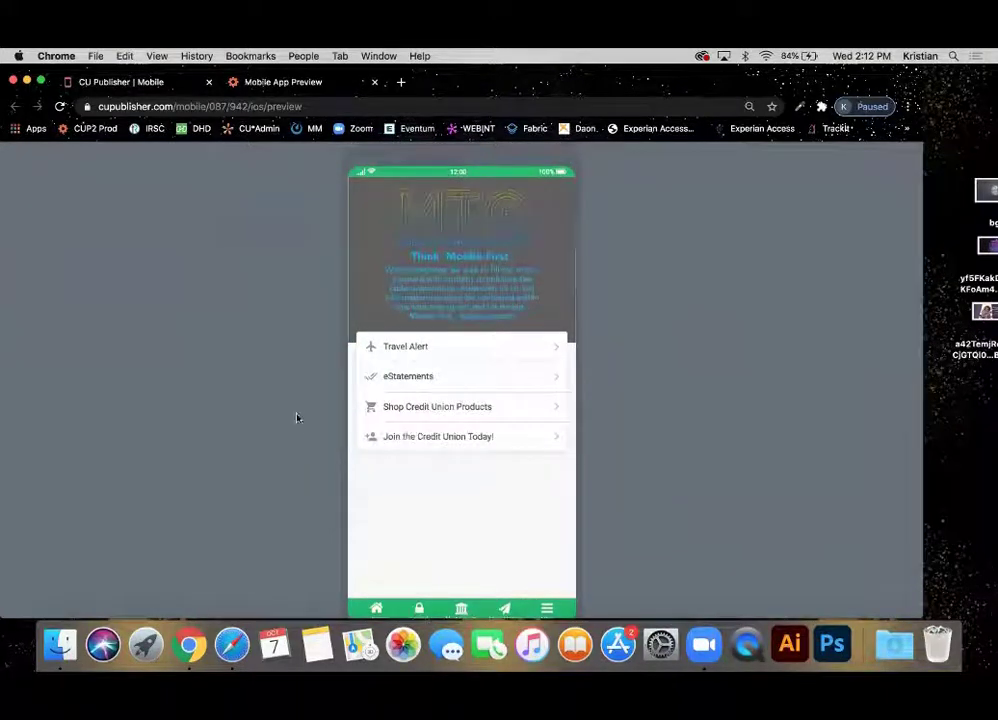
left_click(166, 88)
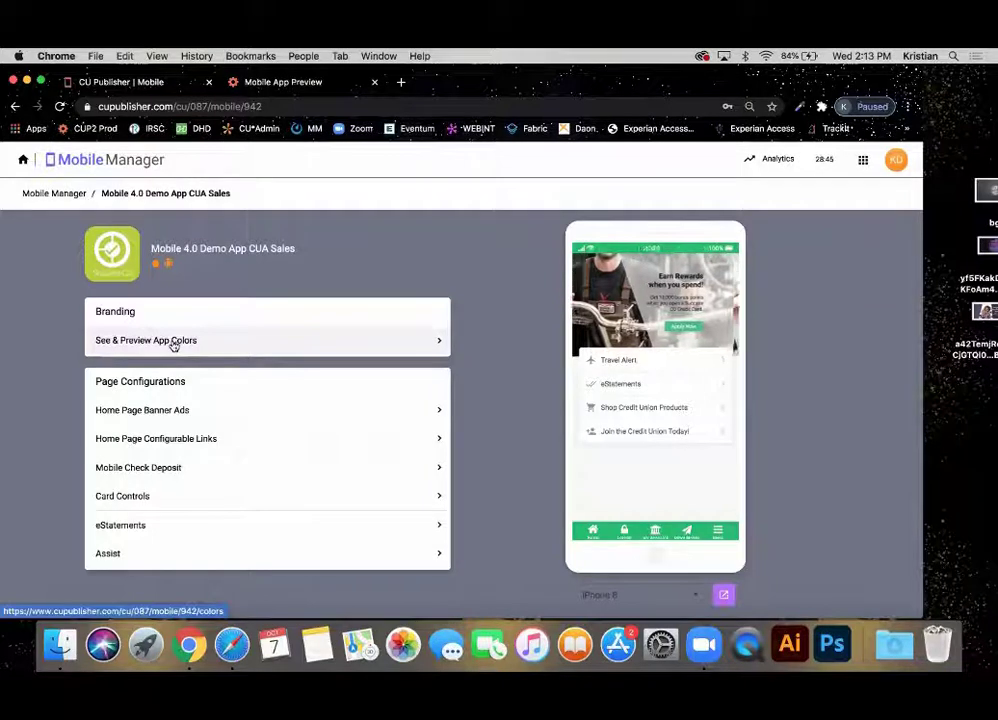
left_click(172, 342)
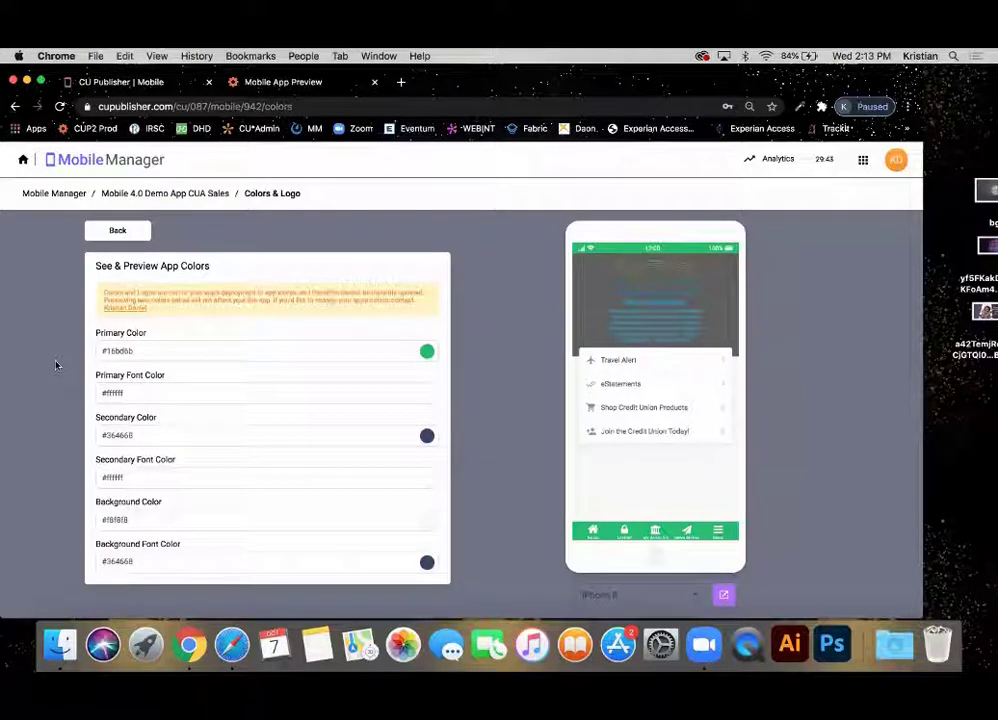
Try primary colour #143927 and secondary #8594b2, checking the login screen in the preview.
left_click(184, 350)
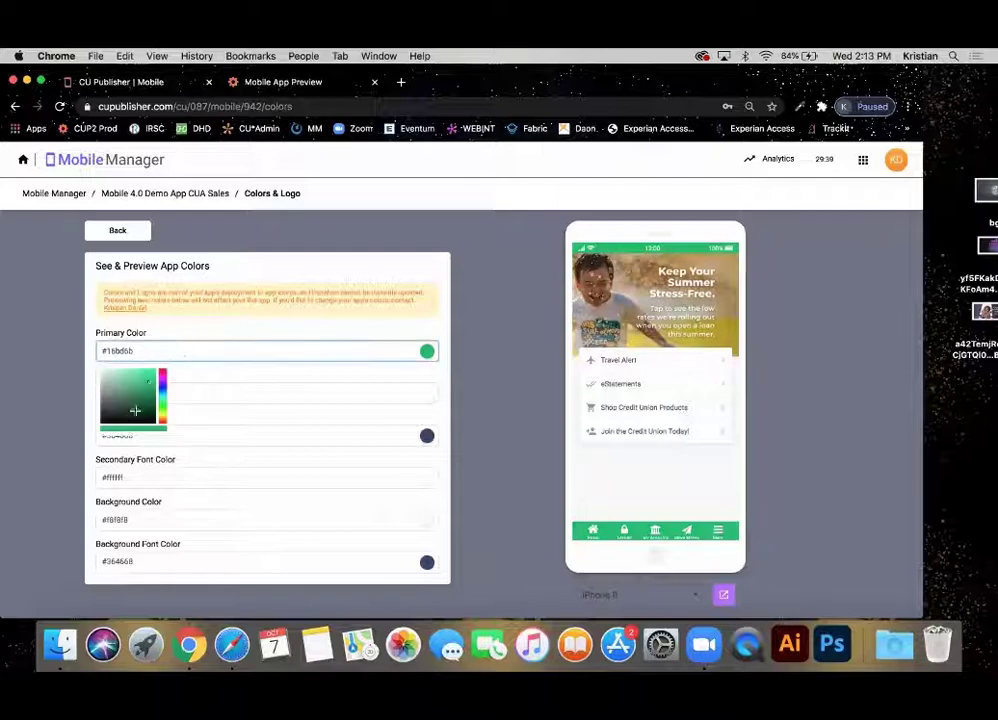
mouse_move(134, 408)
left_mouse_down()
mouse_move(96, 408)
mouse_move(89, 381)
mouse_move(163, 391)
mouse_move(166, 348)
mouse_move(119, 344)
mouse_move(96, 389)
mouse_move(137, 411)
left_mouse_up()
left_click(312, 459)
left_click(250, 437)
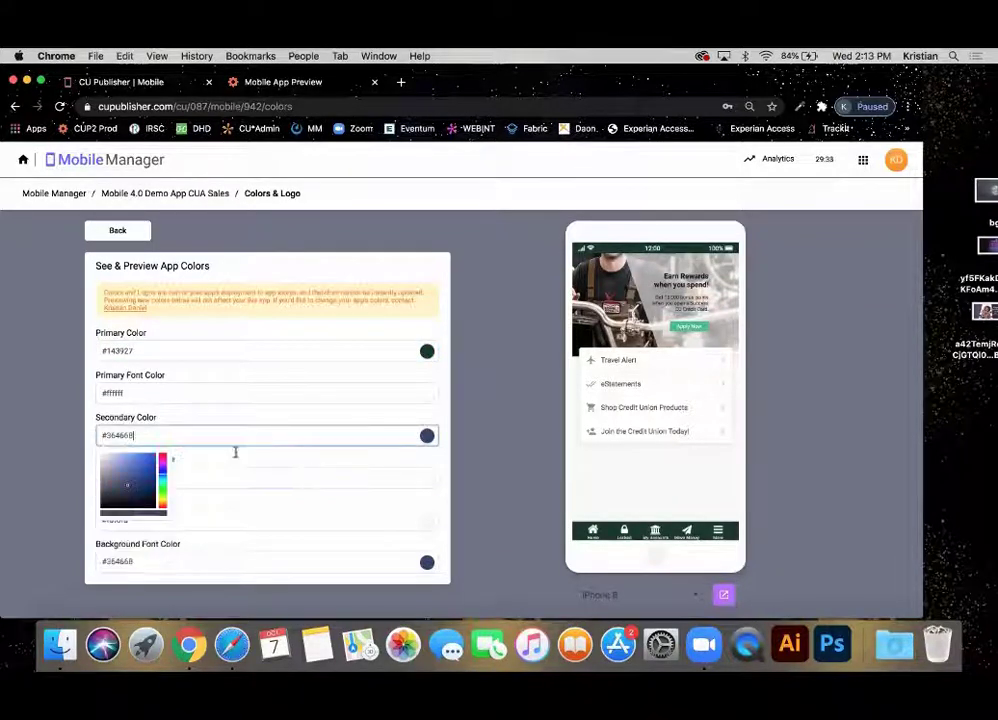
left_click(114, 467)
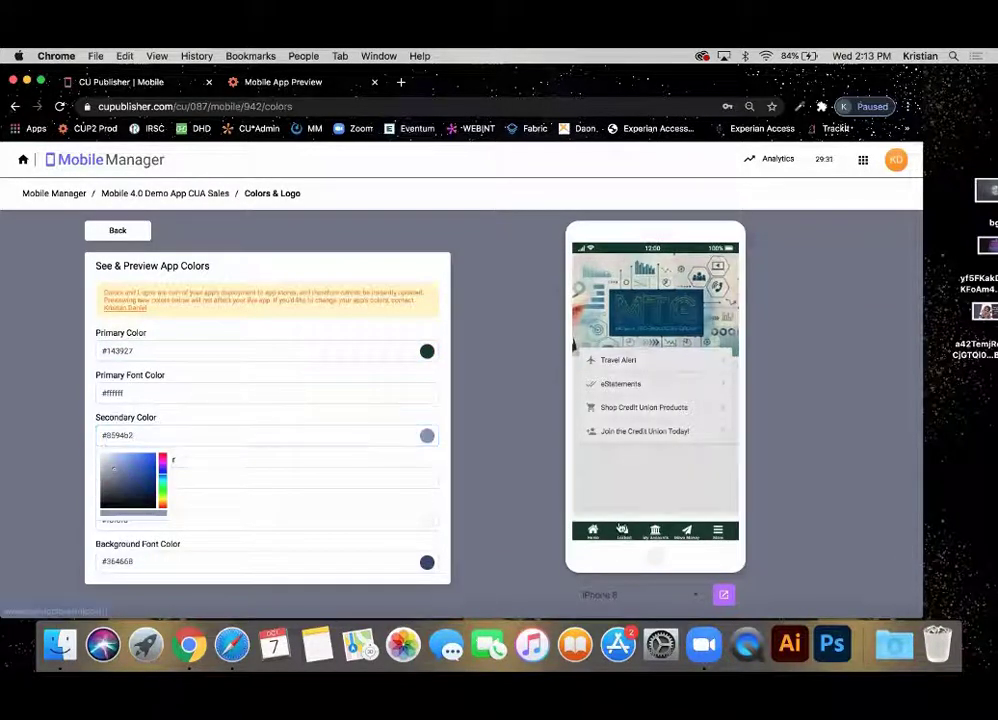
left_click(622, 528)
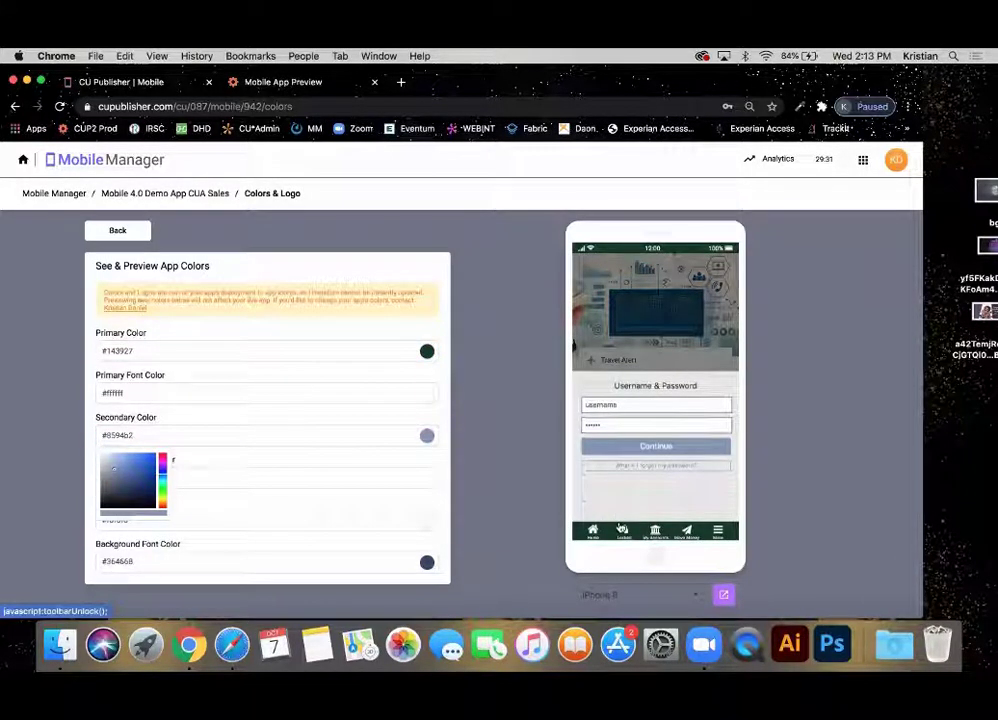
left_click(500, 490)
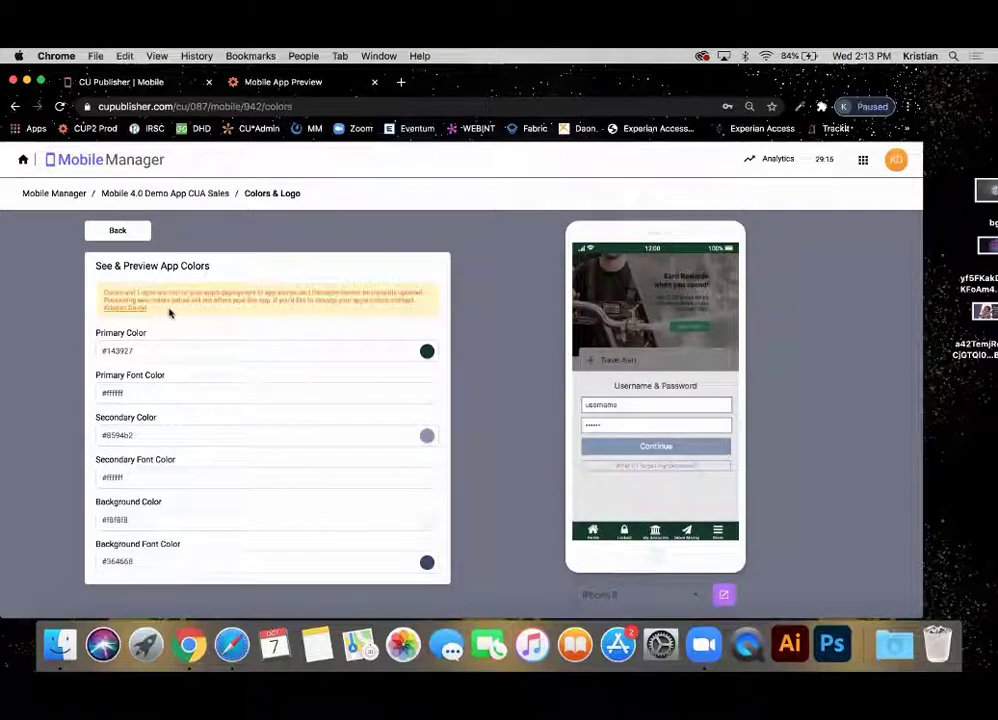
Leave the colour page without keeping the changes, ending on the app overview.
left_click_drag(171, 311, 88, 297)
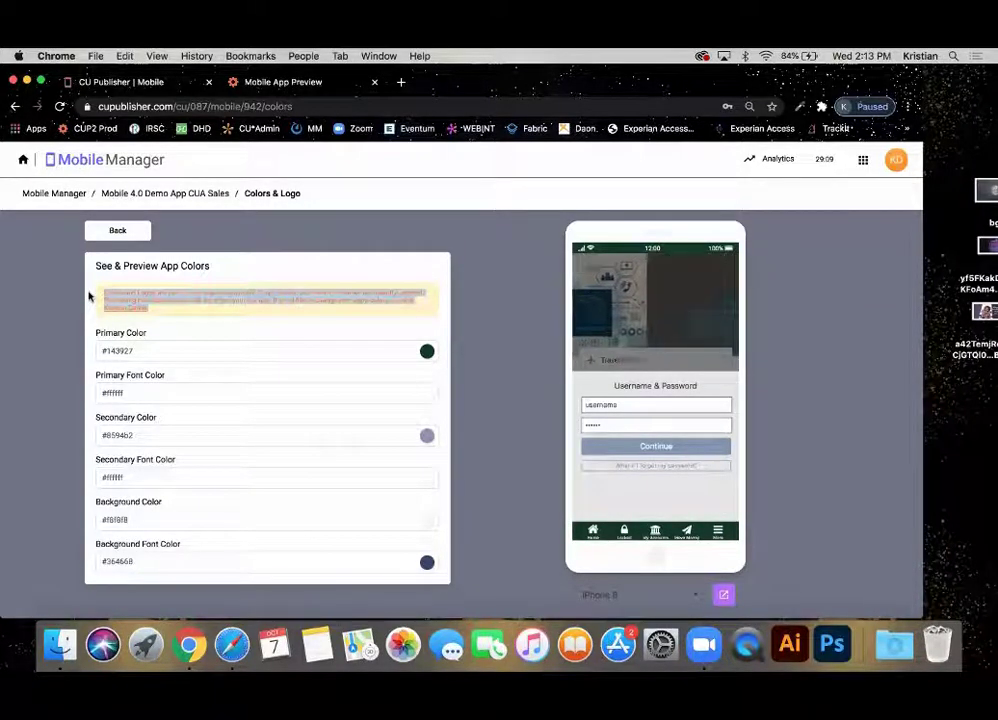
left_click(118, 231)
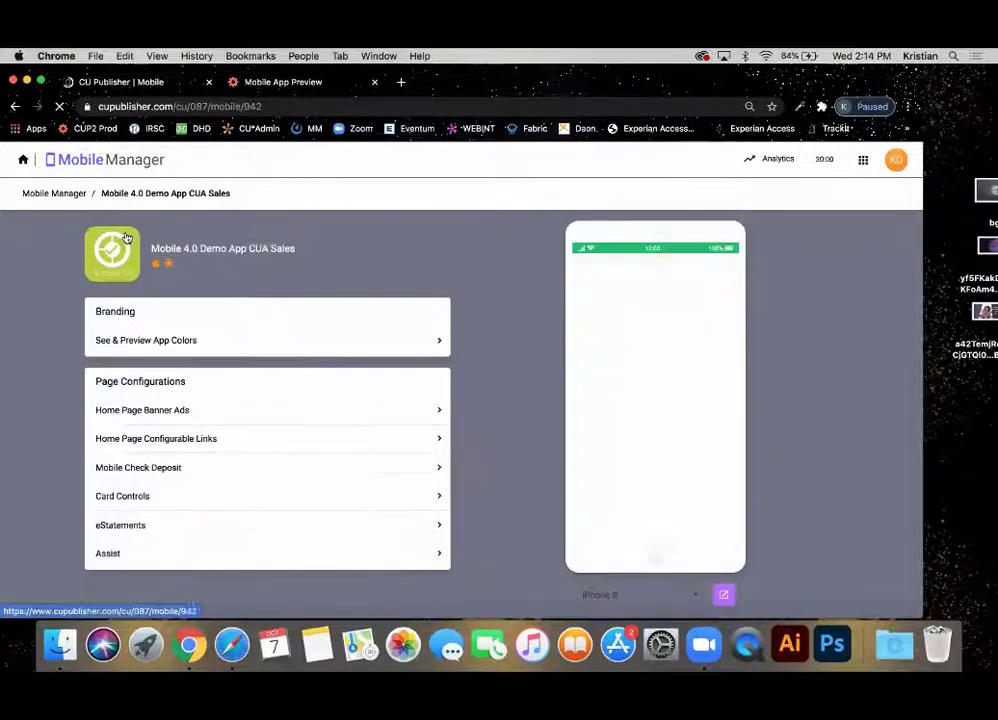
left_click(219, 348)
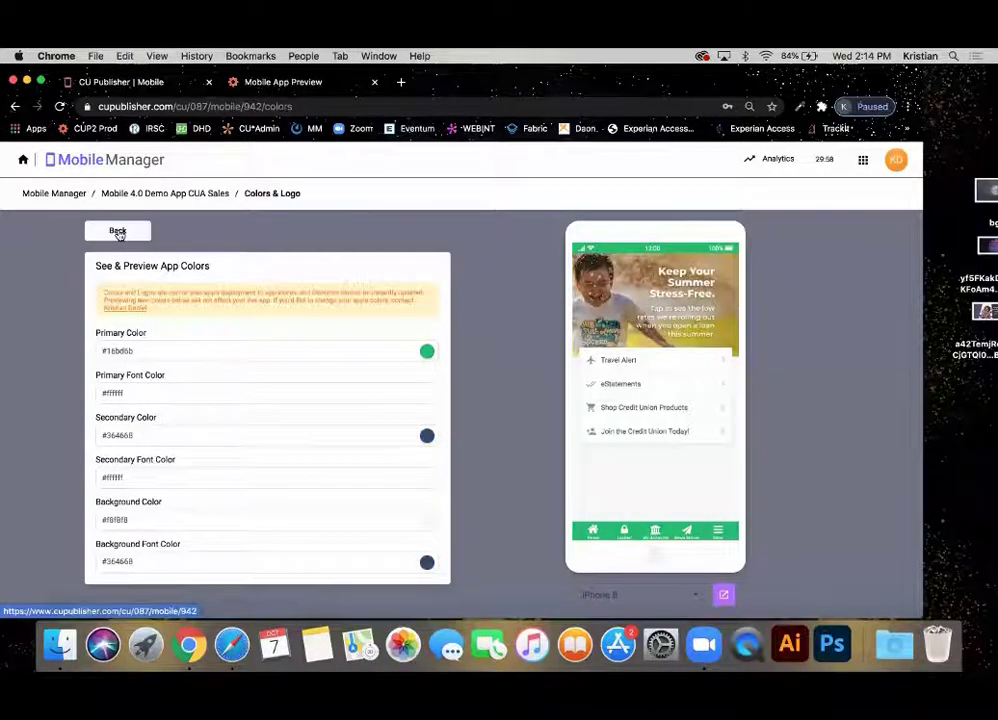
left_click(118, 231)
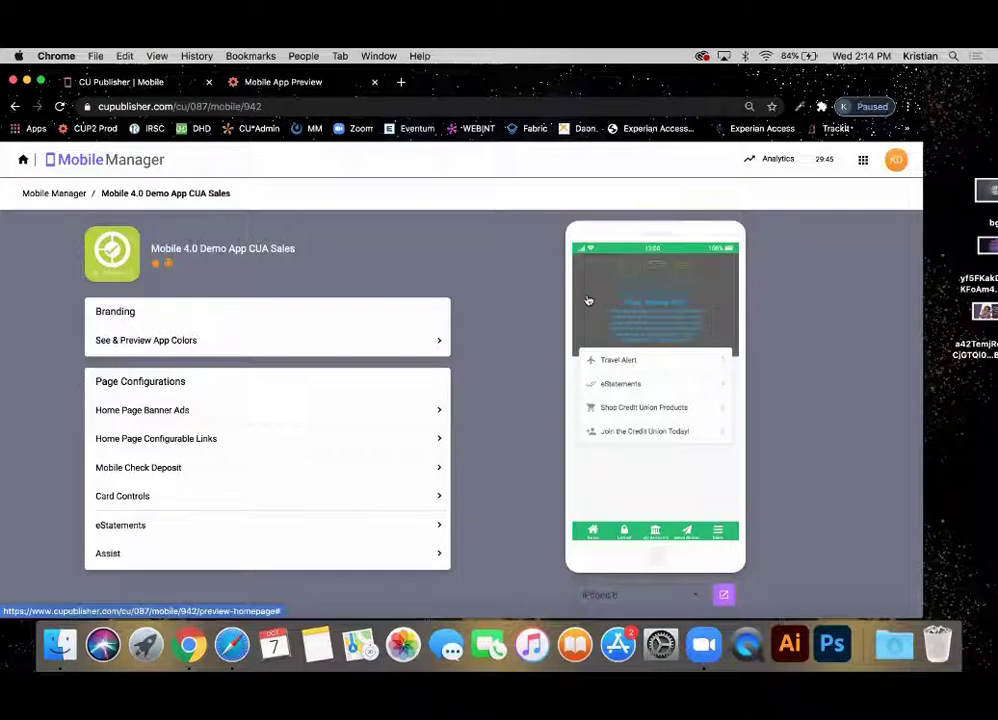
Open the Home Page Banner Ads list showing the four existing banner ads.
left_click(170, 416)
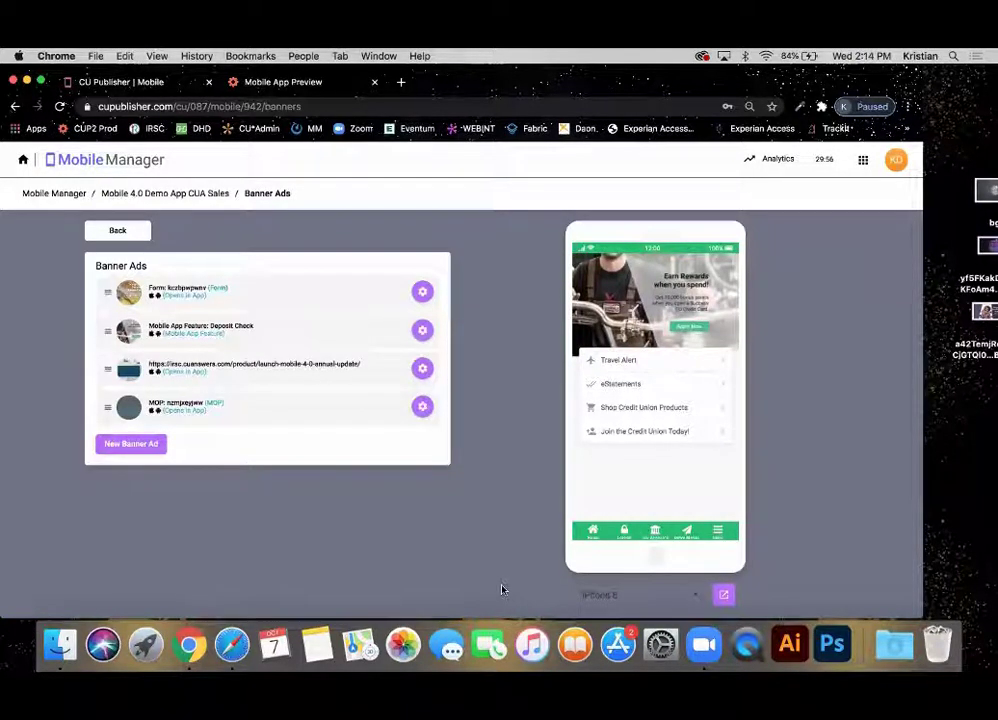
left_click(118, 447)
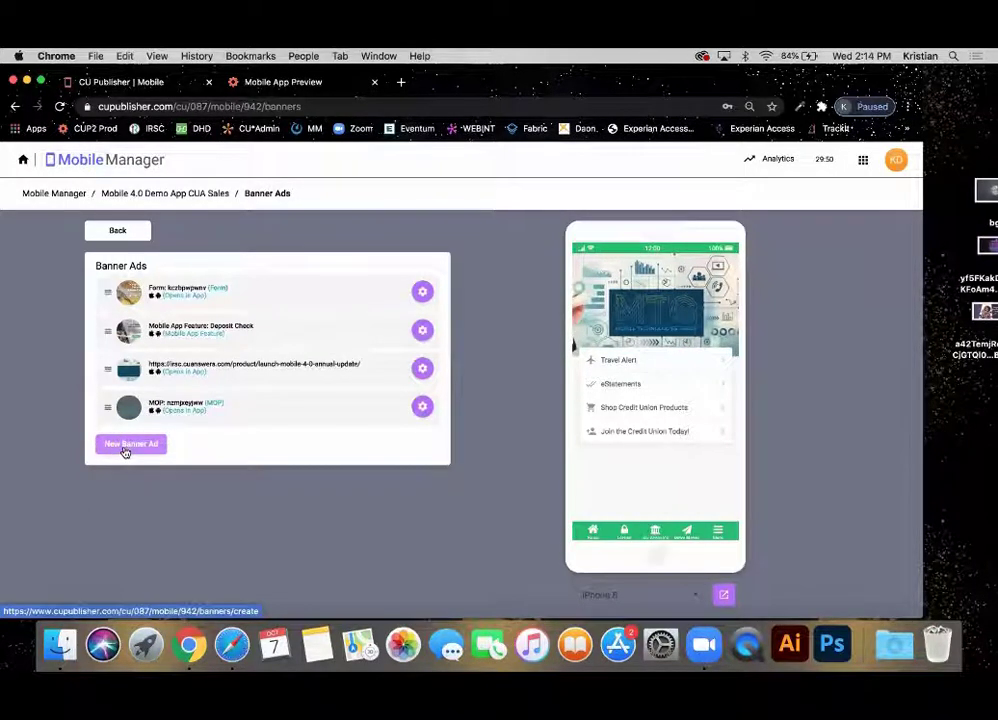
Open the empty Create Banner Ad form, review its 3072 x 1200 upload requirements, and bring up Finder's Dock options.
left_click(125, 446)
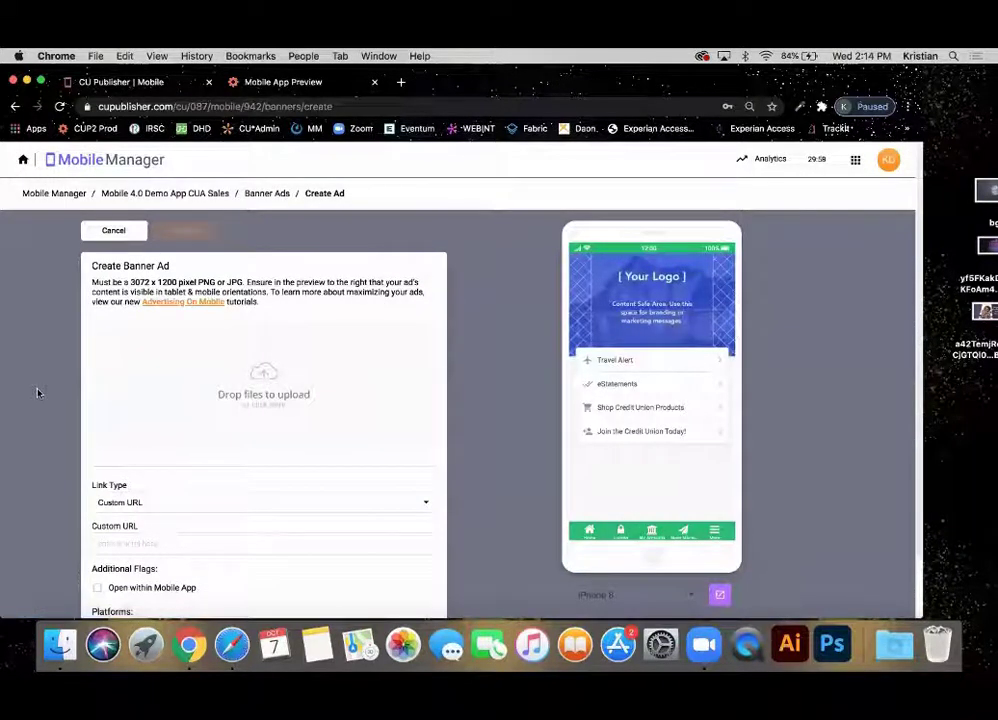
scroll(37, 392, "down", 2)
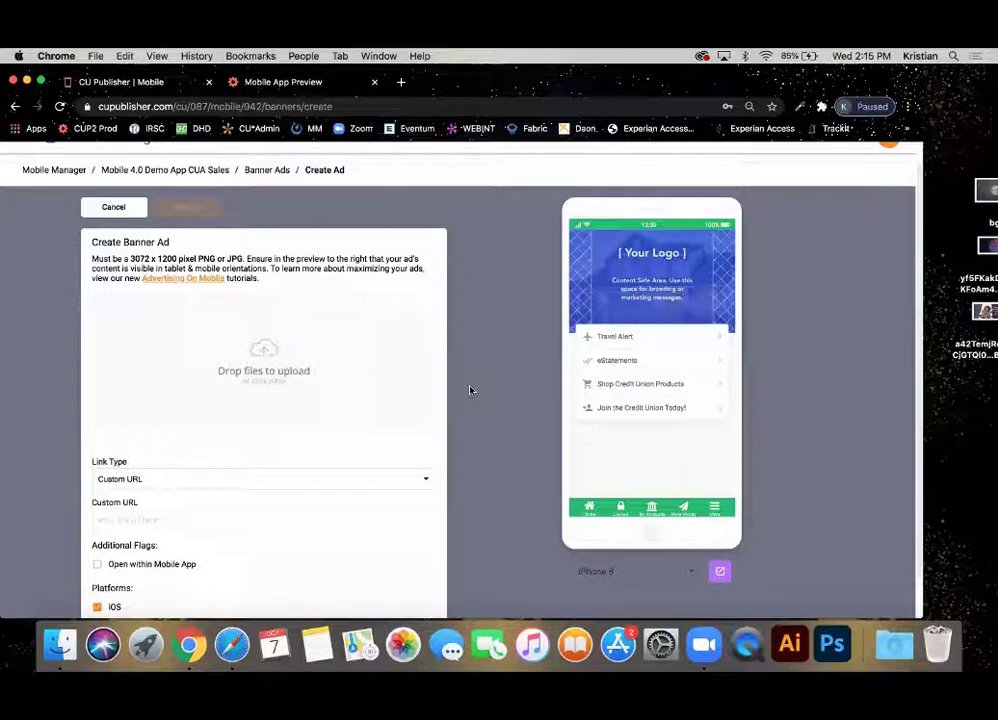
scroll(205, 278, "up", 1)
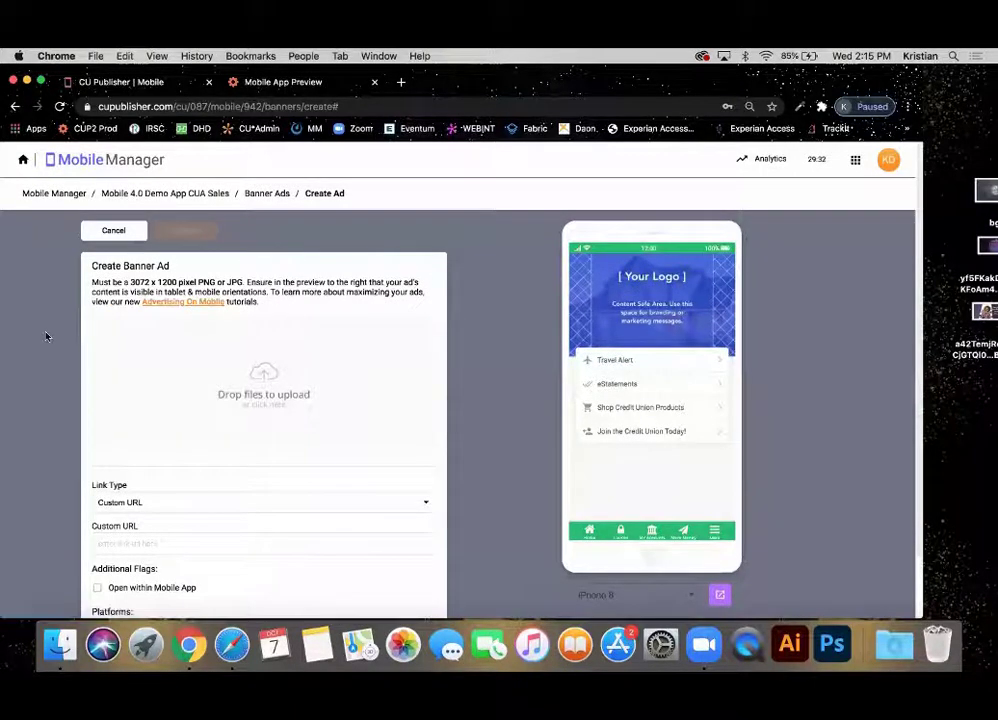
scroll(45, 335, "down", 2)
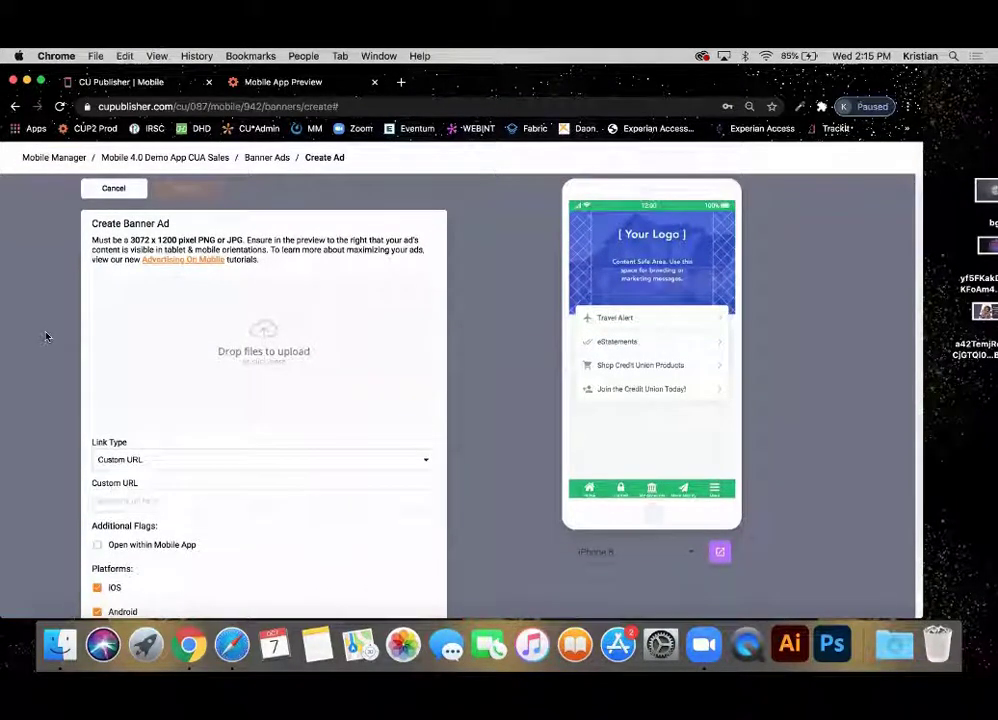
right_click(57, 655)
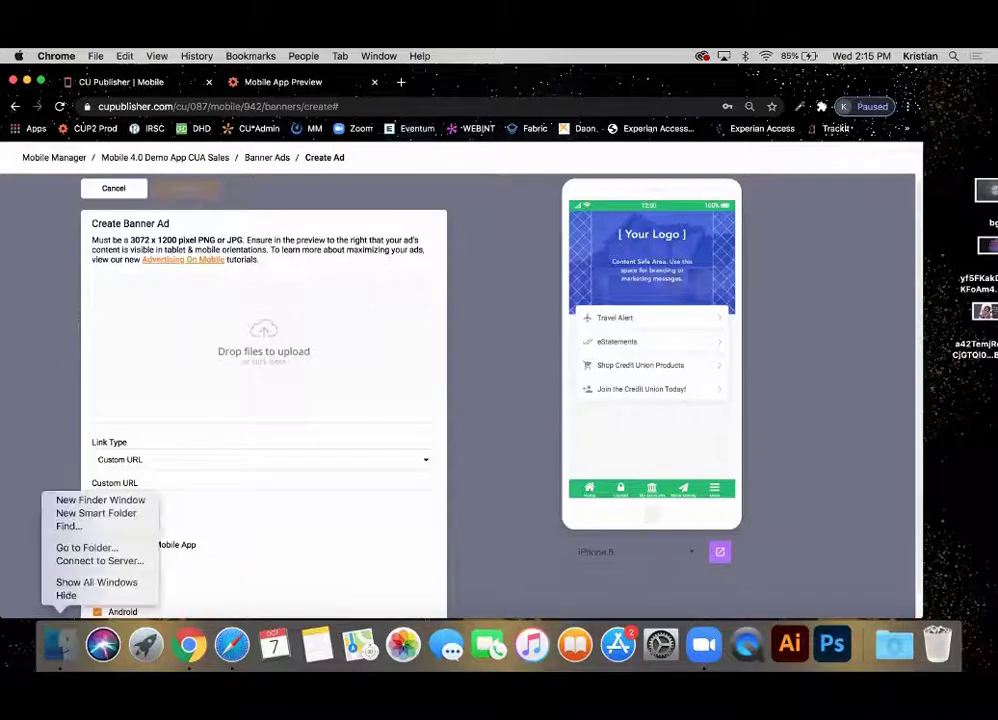
Open x_Ad Design One Sheet.pdf from Finder Recents, read its ad safe-area specs, and close it.
left_click(57, 656)
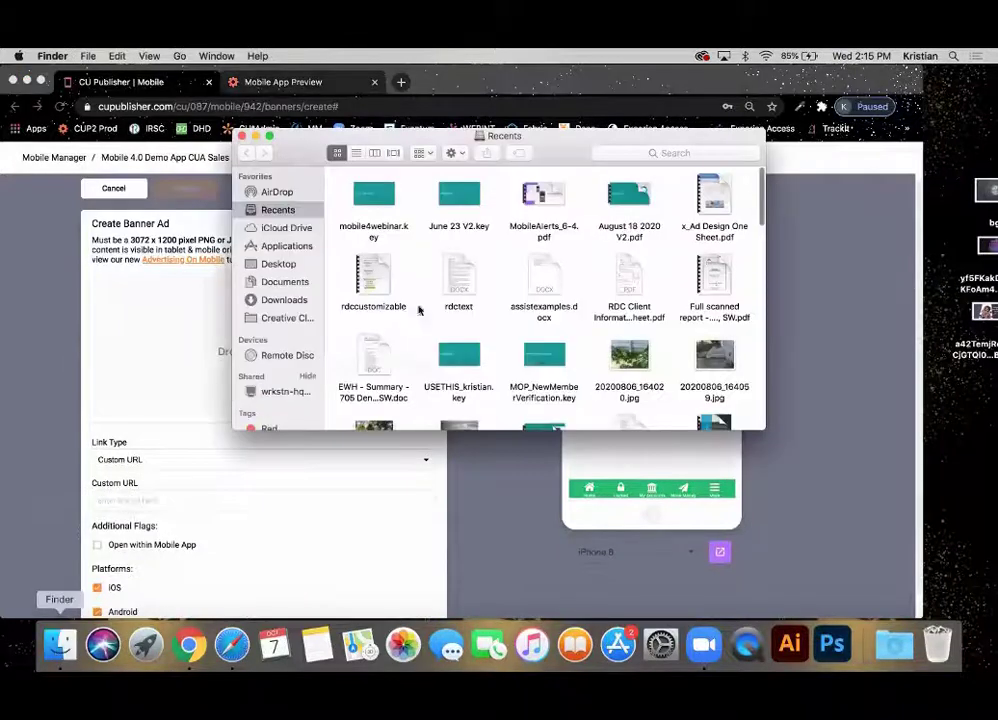
double_click(728, 203)
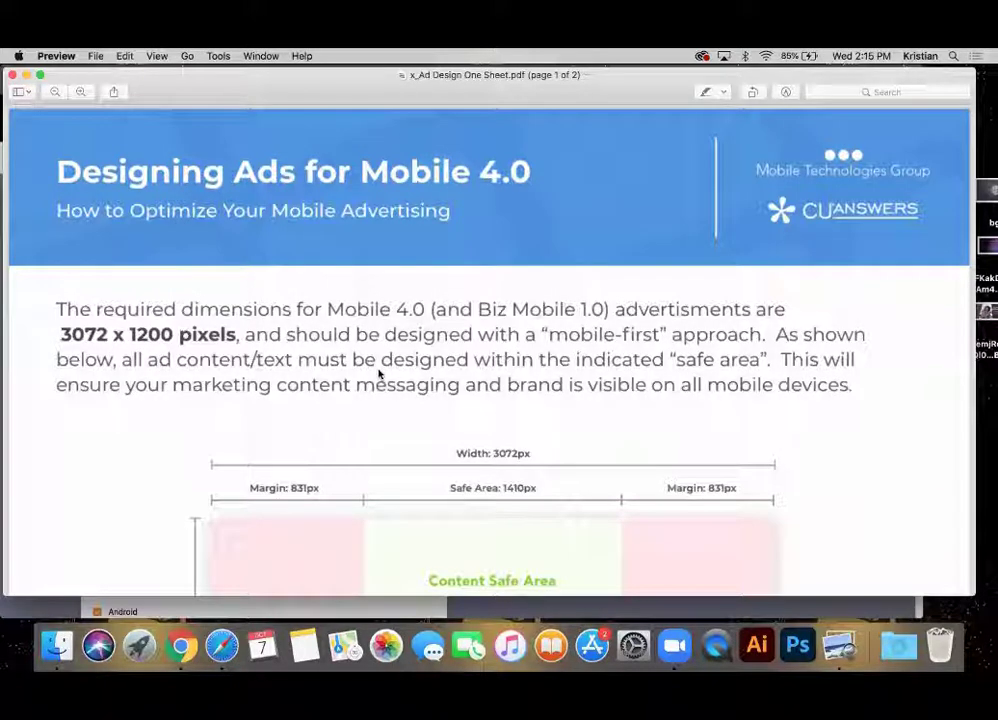
scroll(378, 373, "down", 10)
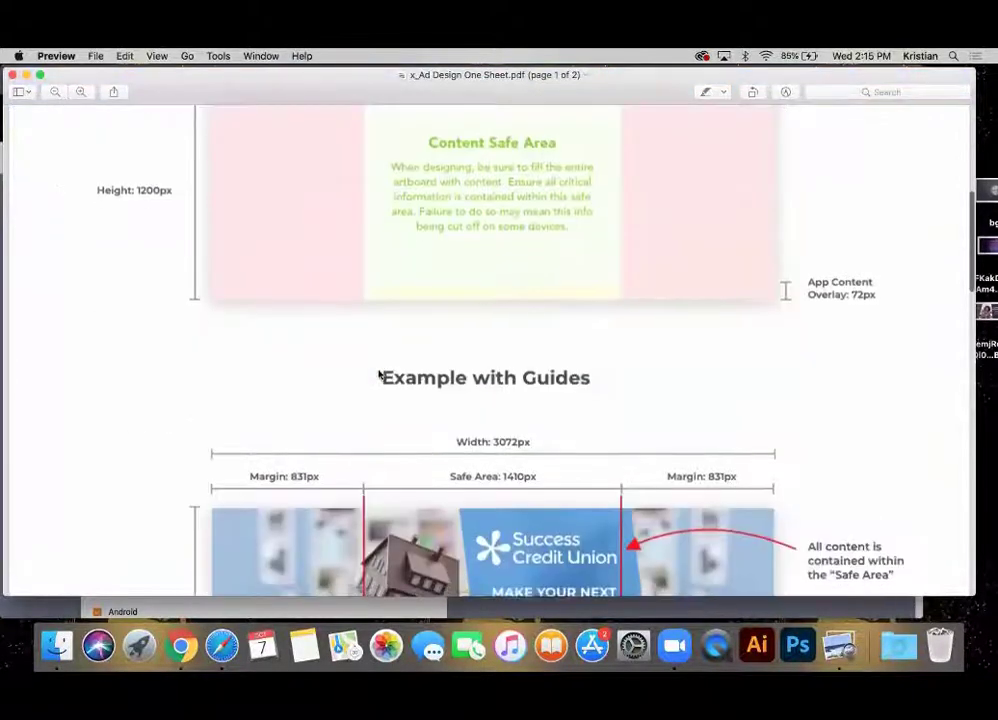
scroll(379, 373, "down", 15)
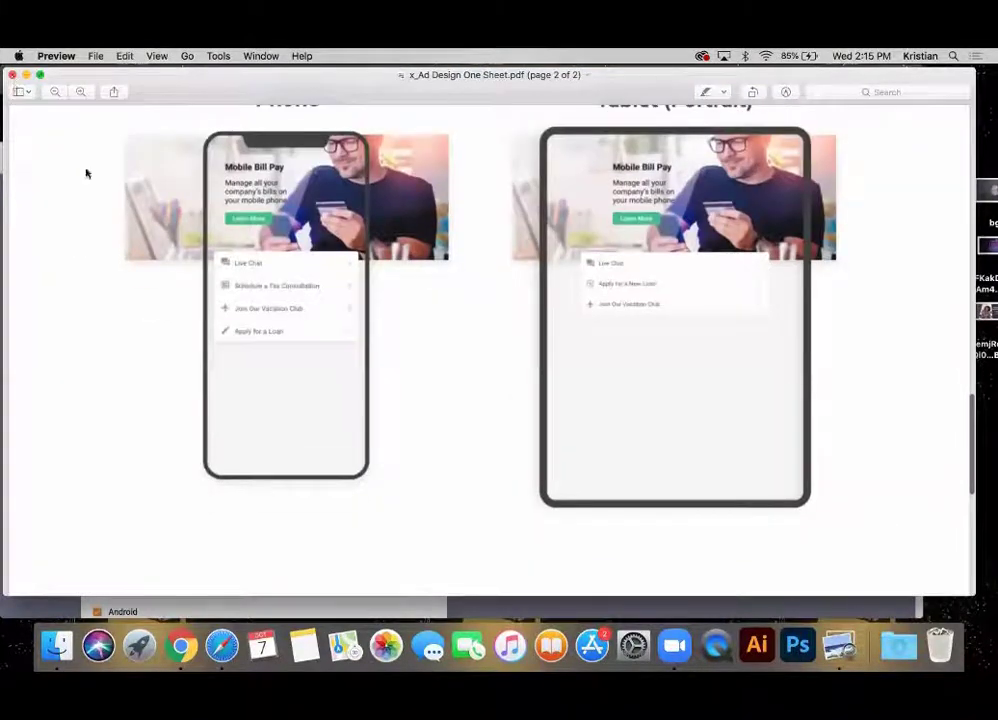
scroll(212, 330, "down", 8)
scroll(212, 328, "up", 3)
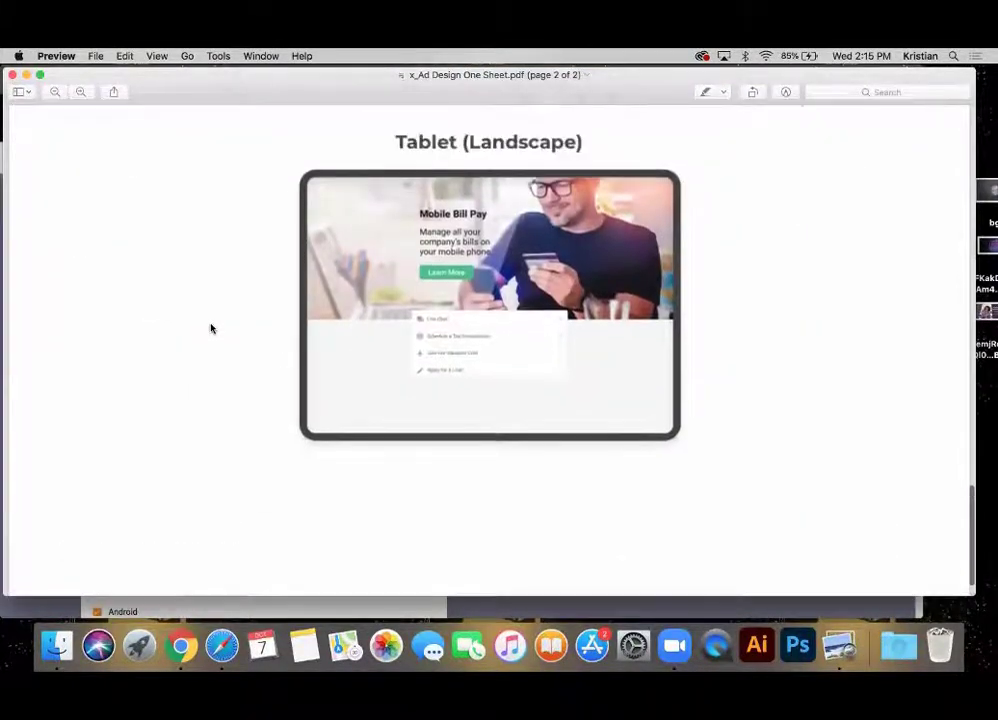
left_click(12, 77)
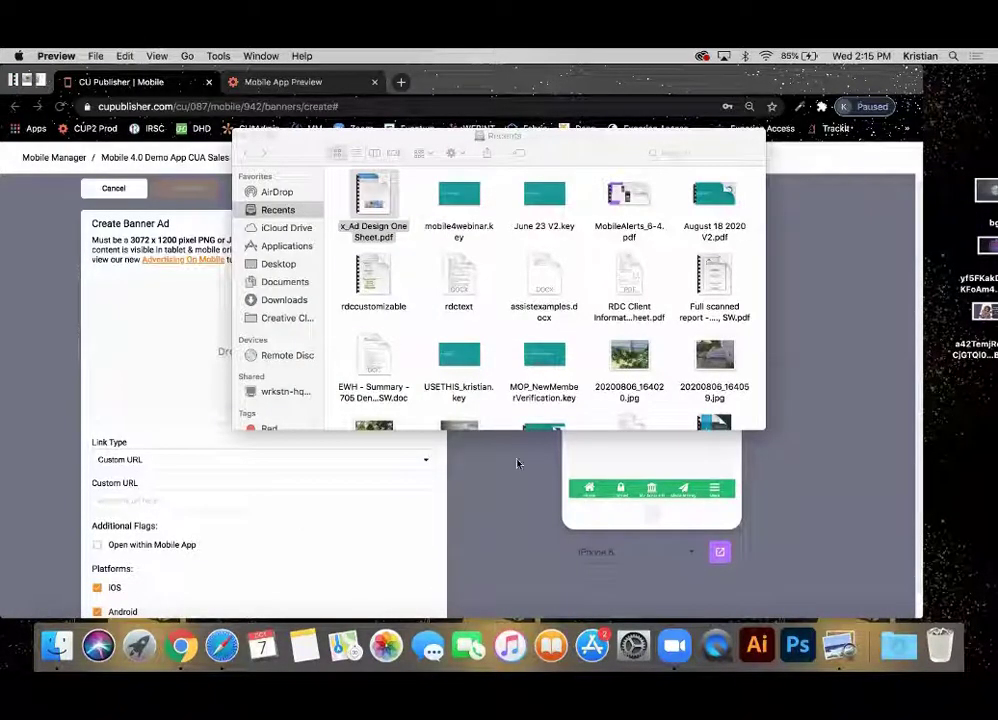
Close the recent files window and Quick Look the neon OPEN banner image on the desktop.
left_click(242, 136)
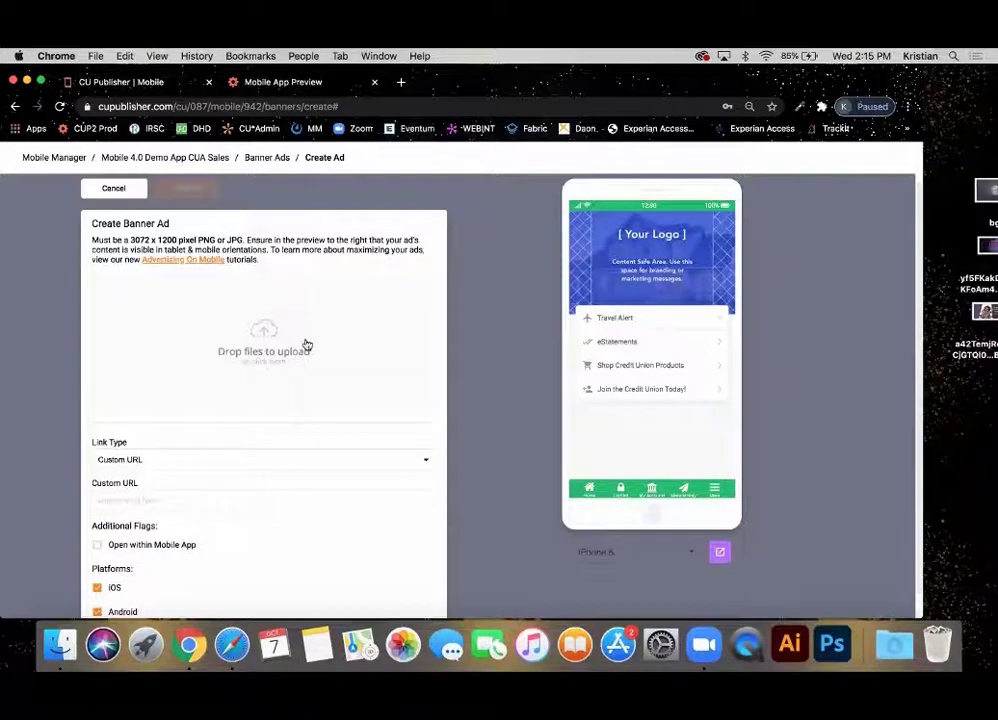
left_click(987, 250)
key("space")
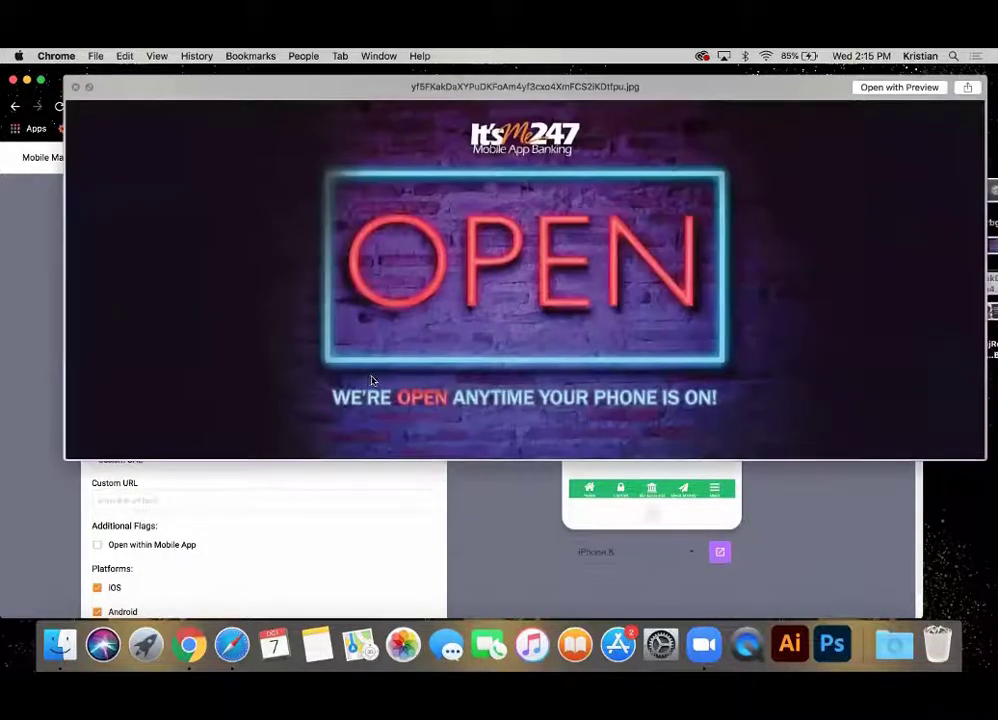
left_click(75, 87)
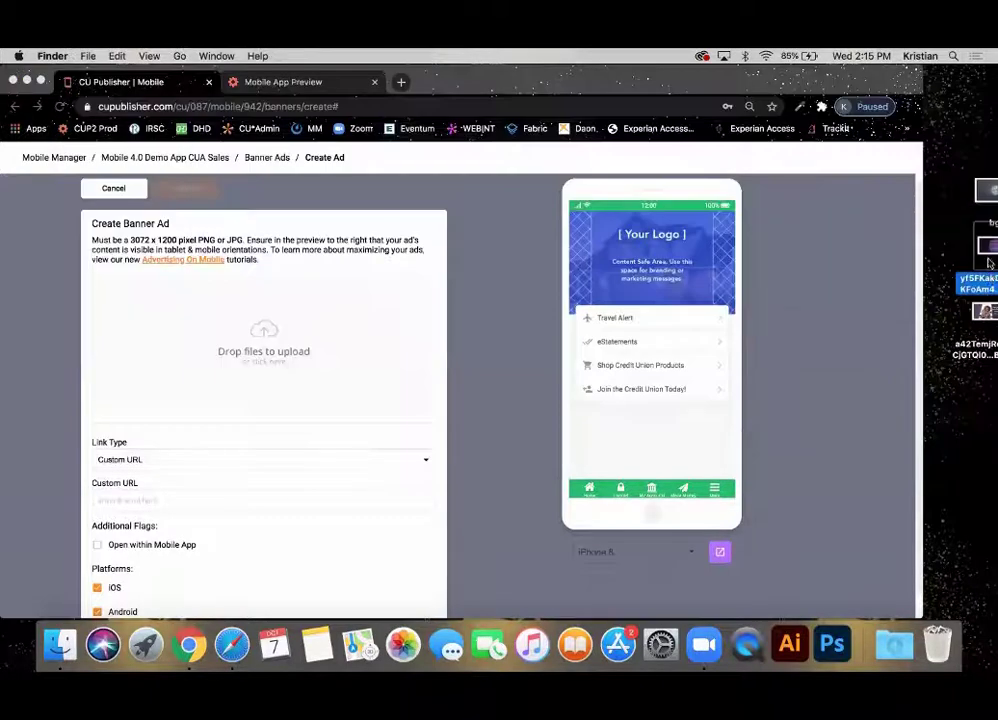
key("space")
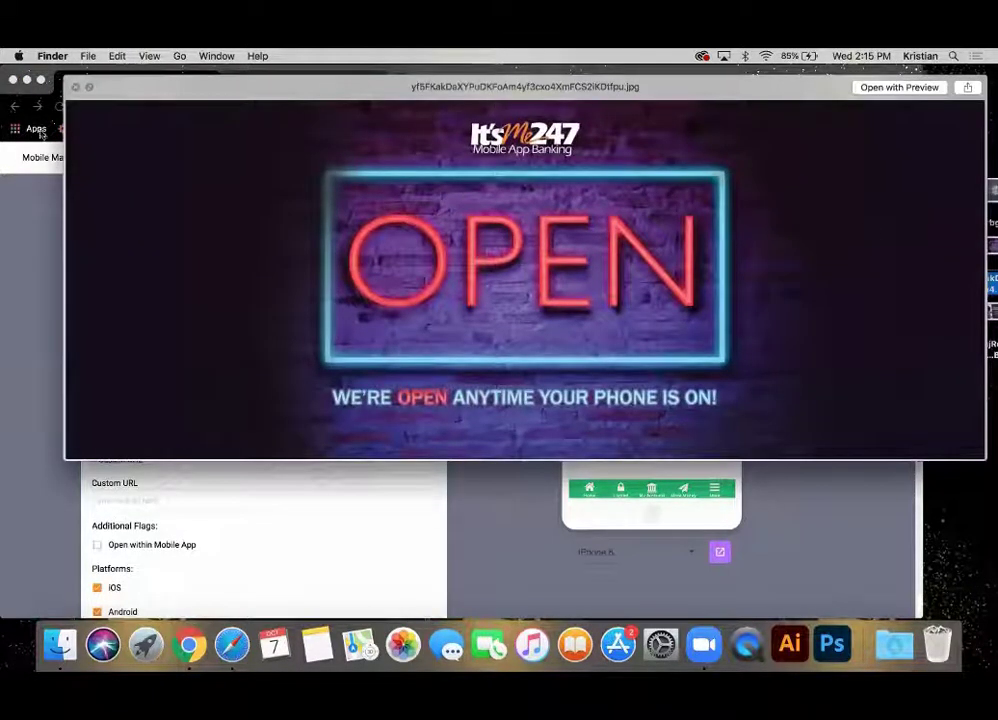
left_click(77, 88)
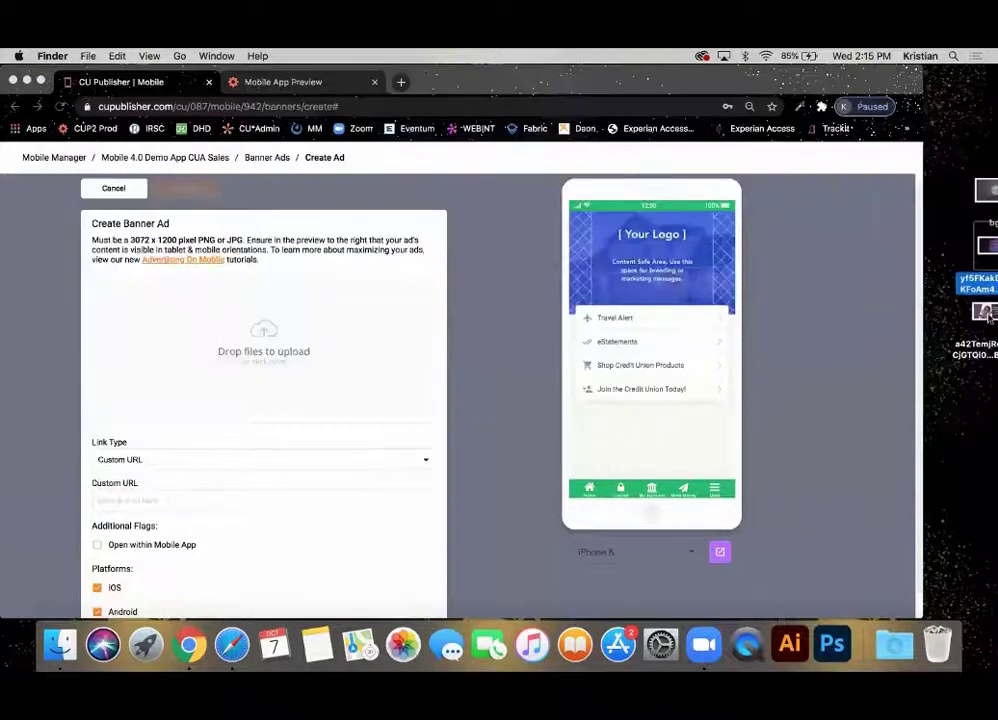
right_click(988, 258)
left_click(988, 250)
Drop the neon OPEN image onto the banner ad and turn on its safe-area overlay, keeping the image.
left_click_drag(988, 250, 325, 323)
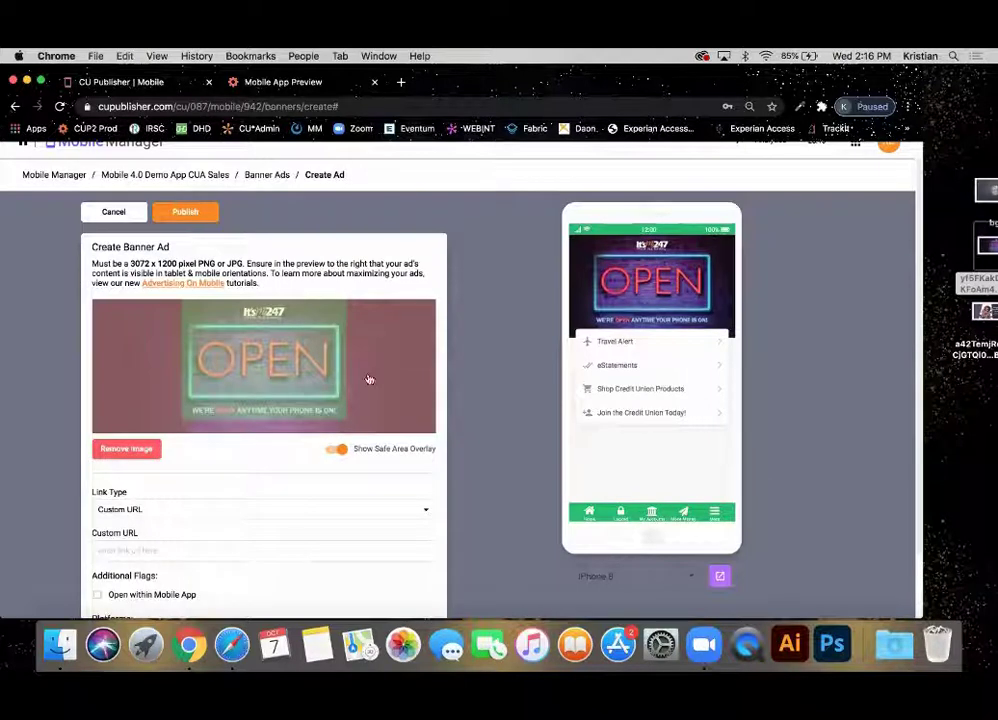
left_click(339, 451)
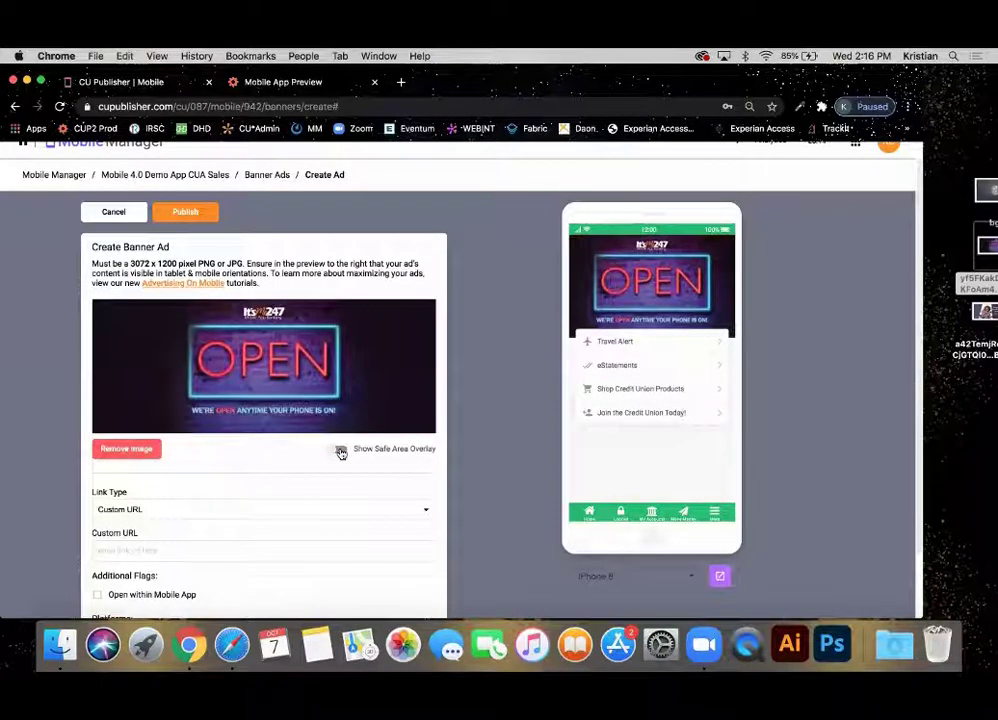
left_click(339, 451)
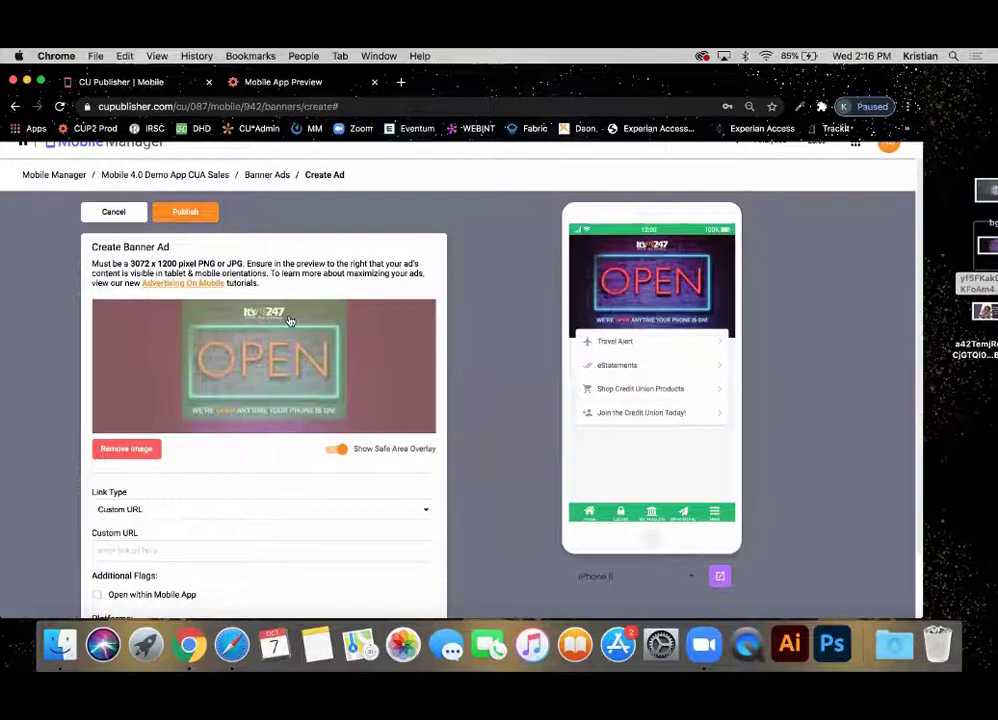
left_click(230, 390)
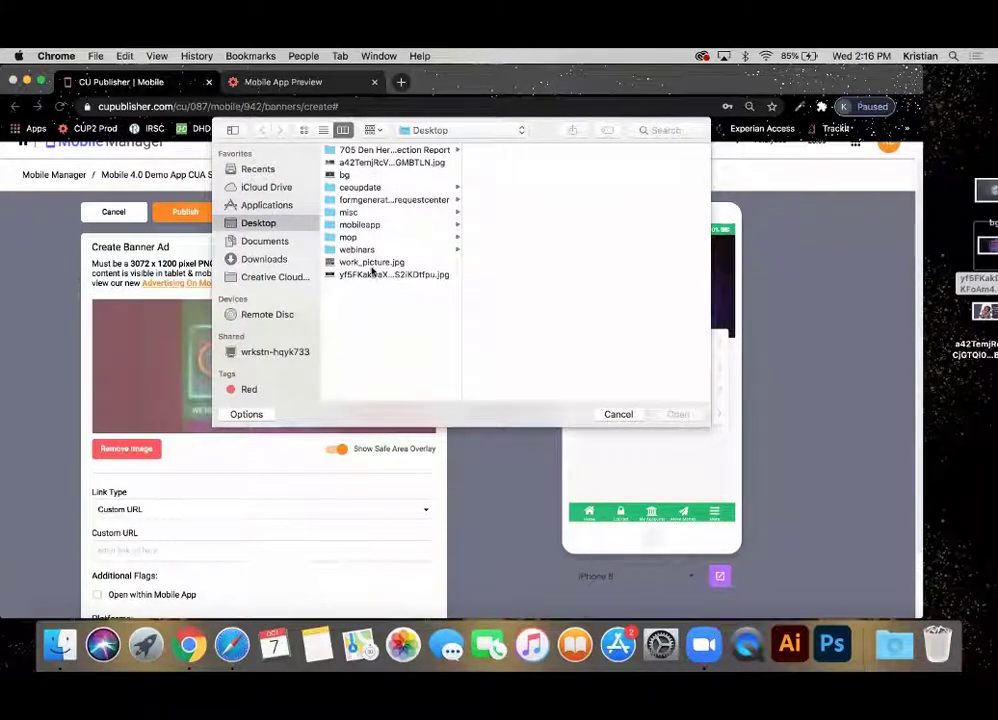
left_click(609, 414)
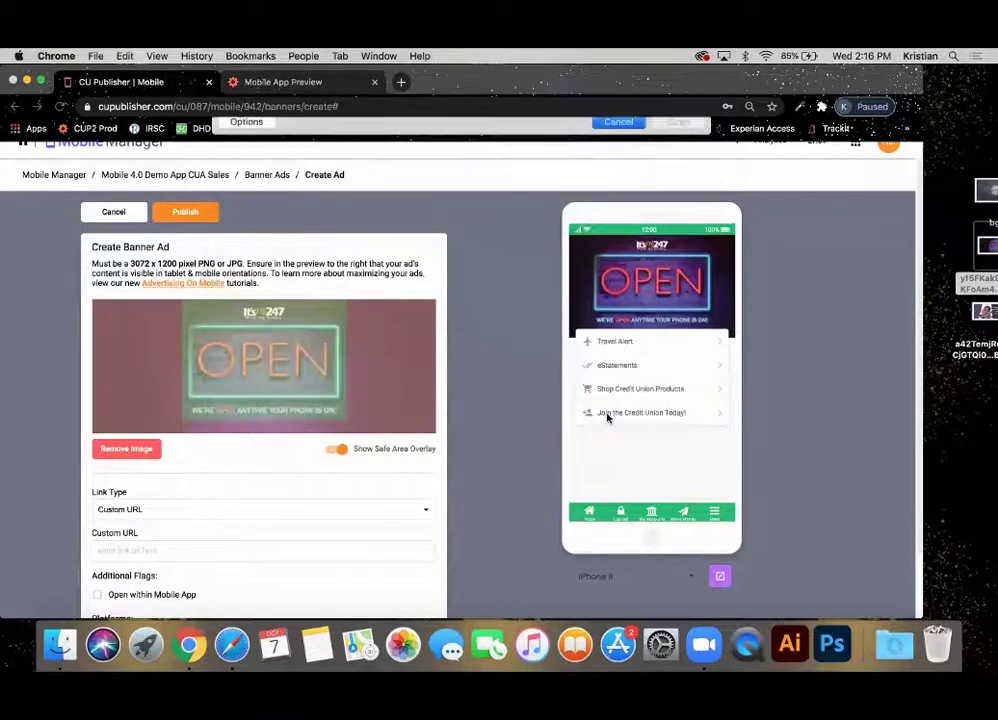
scroll(481, 421, "down", 2)
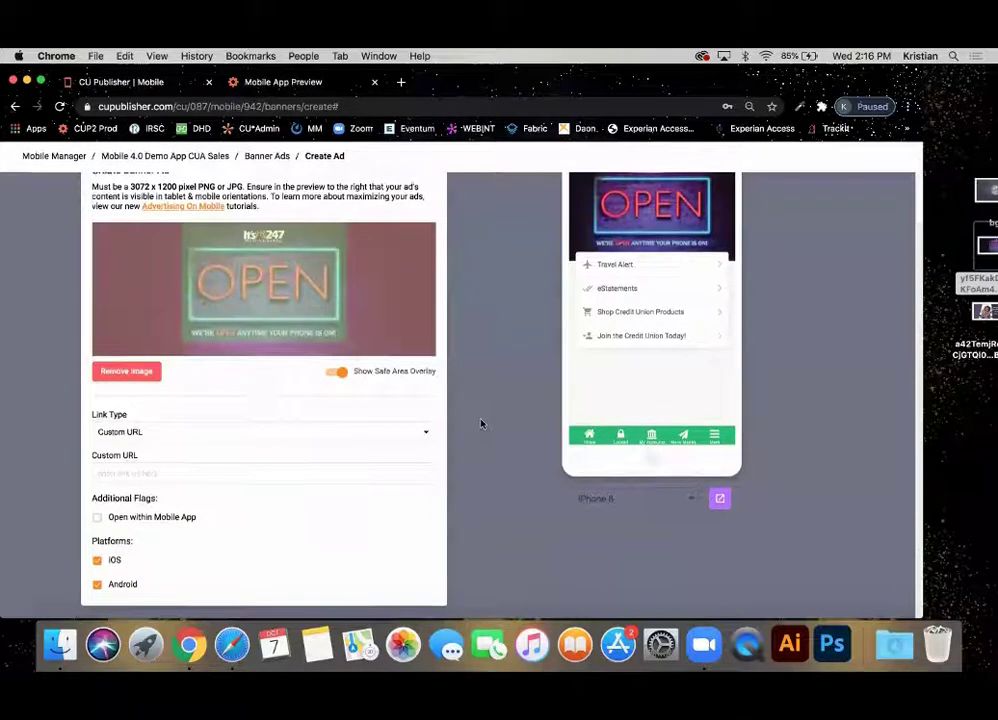
left_click(362, 437)
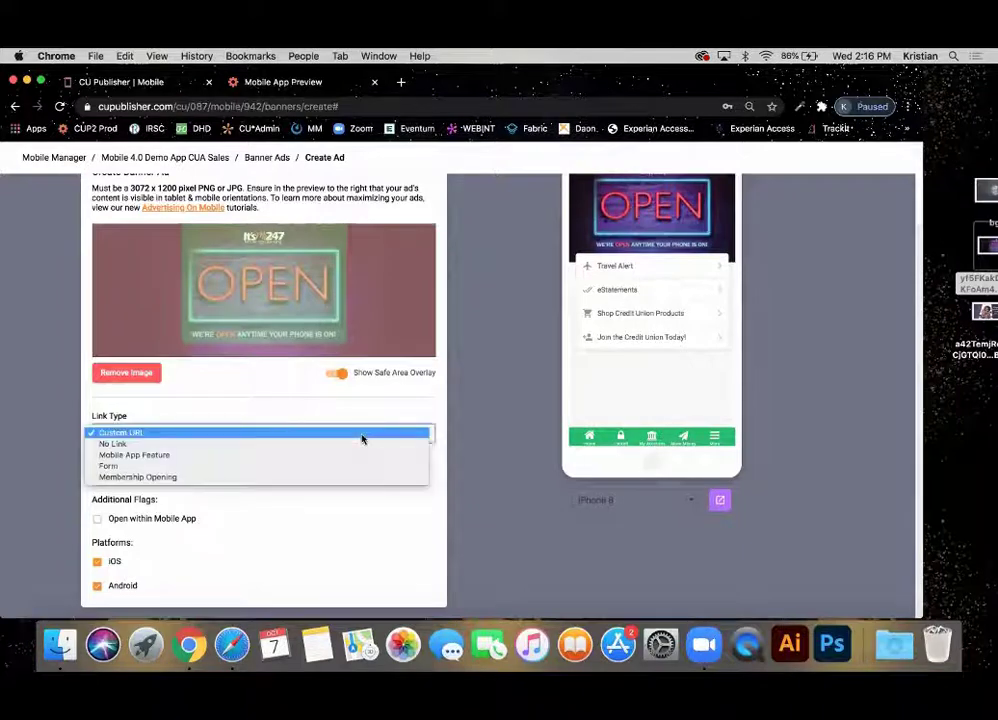
left_click(463, 415)
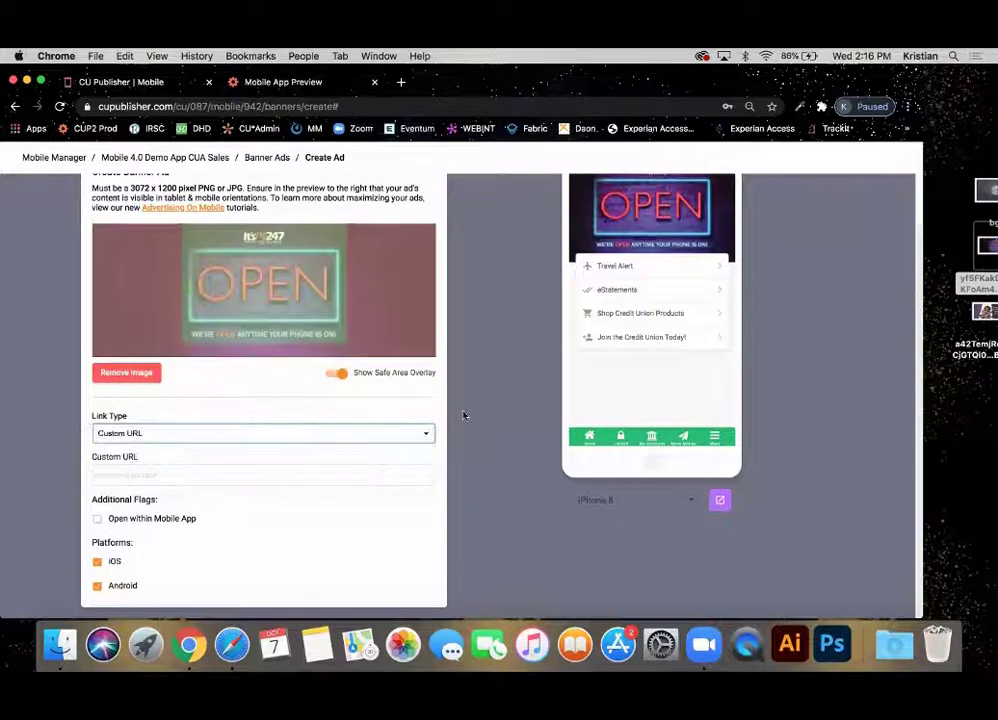
left_click(156, 475)
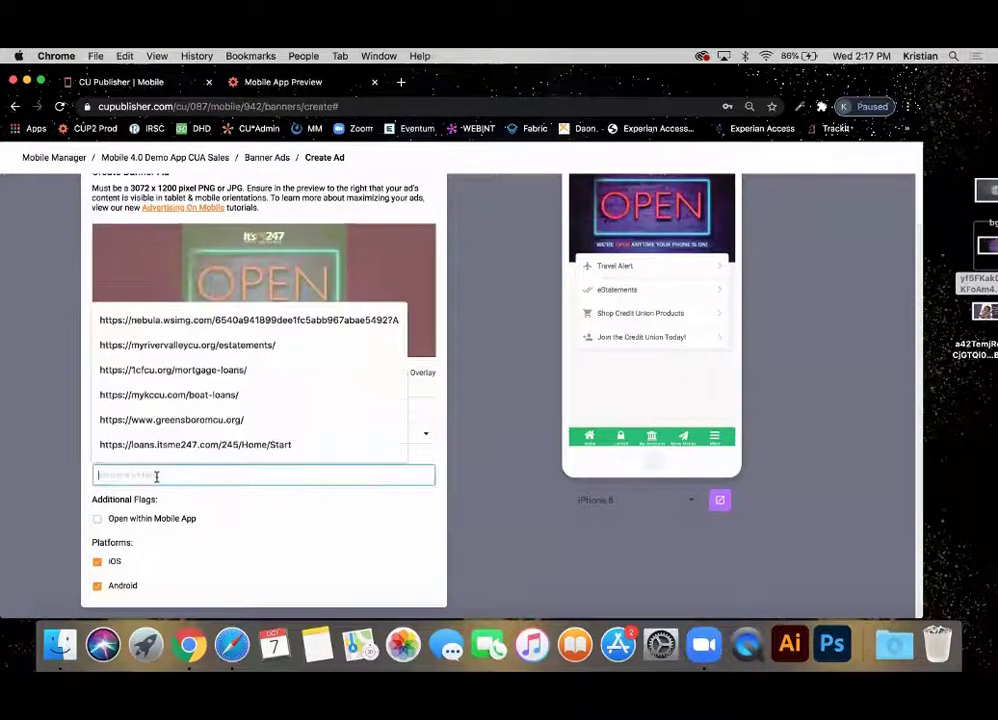
left_click(383, 544)
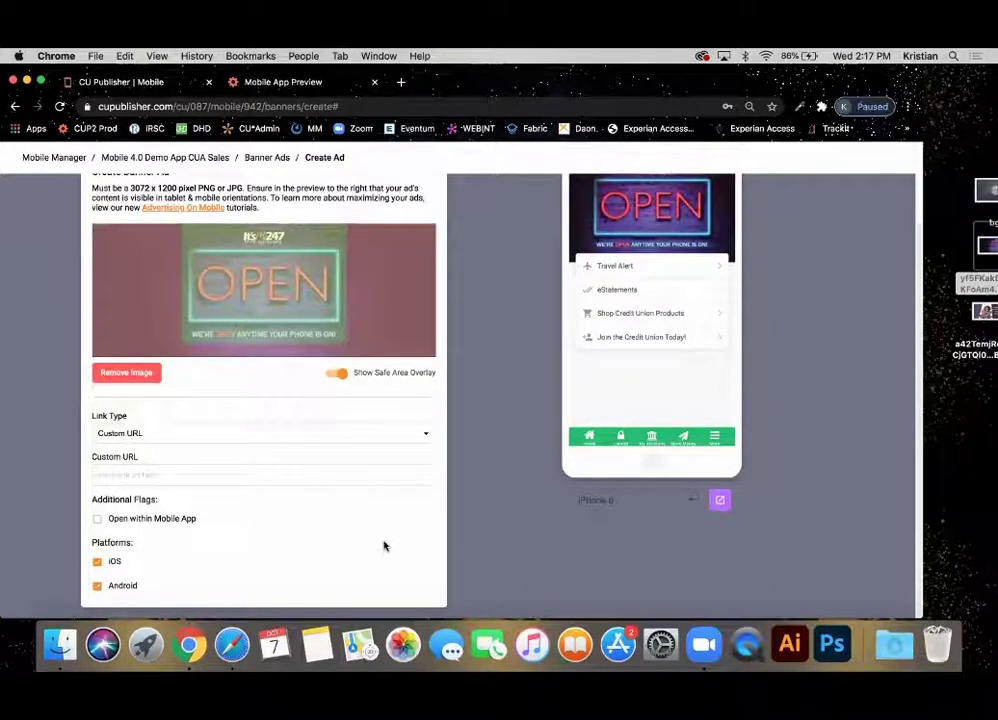
left_click(153, 475)
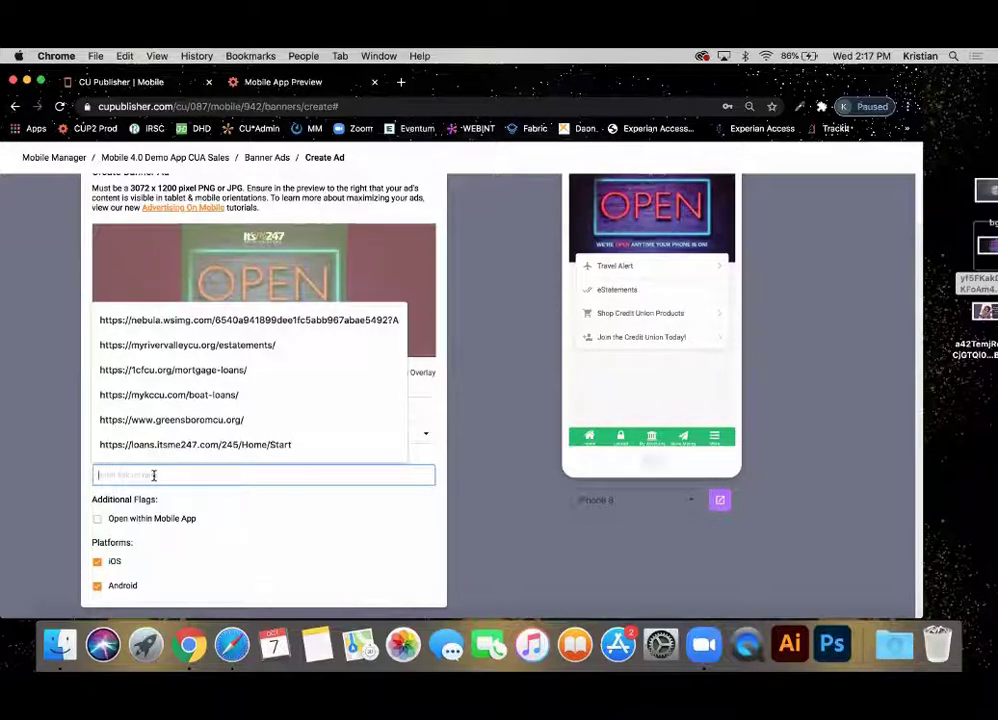
left_click(147, 454)
left_click(123, 472)
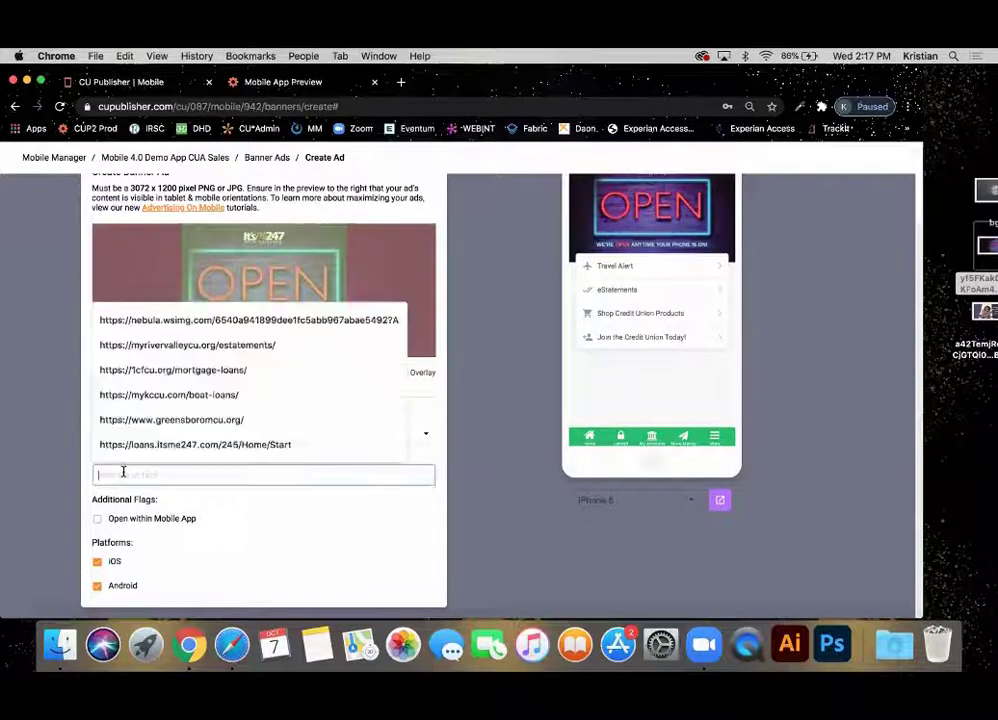
left_click(130, 444)
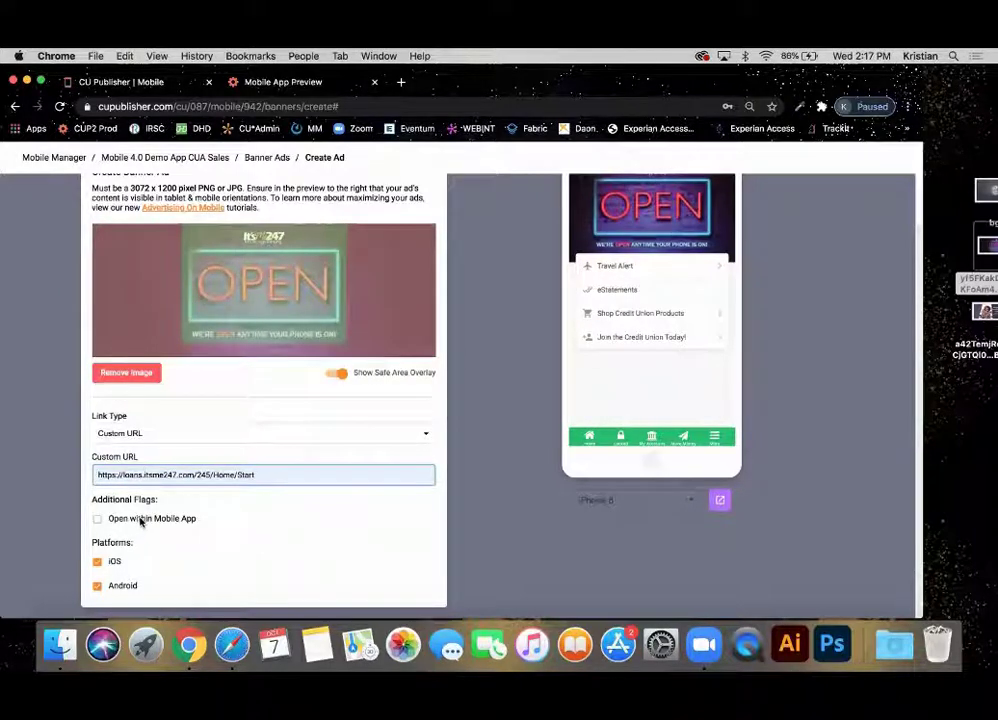
left_click(141, 519)
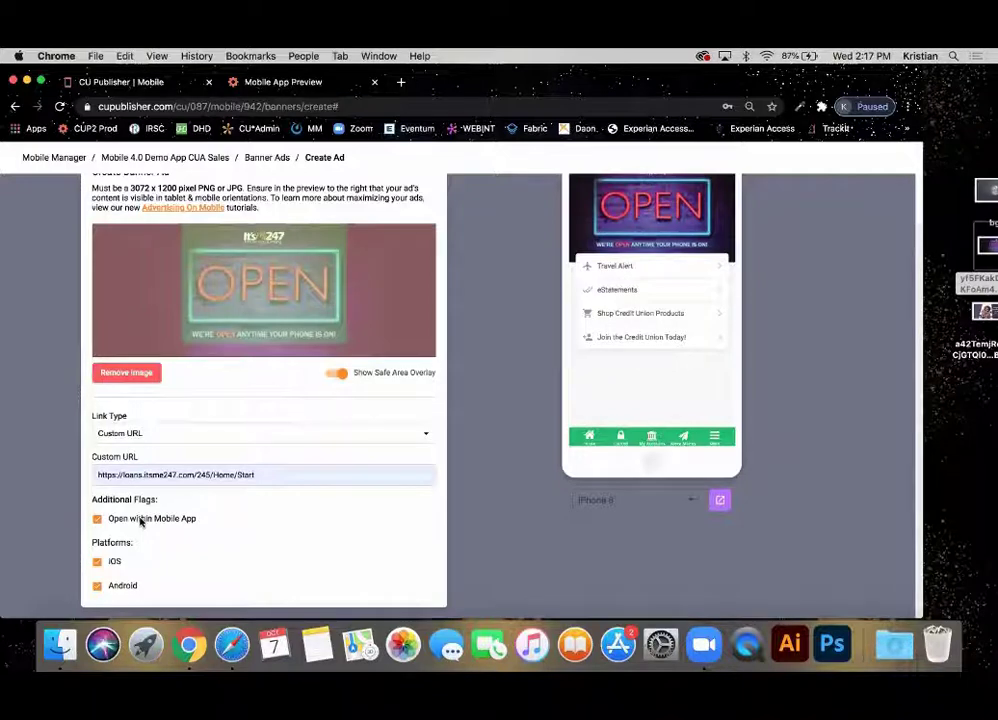
left_click(141, 520)
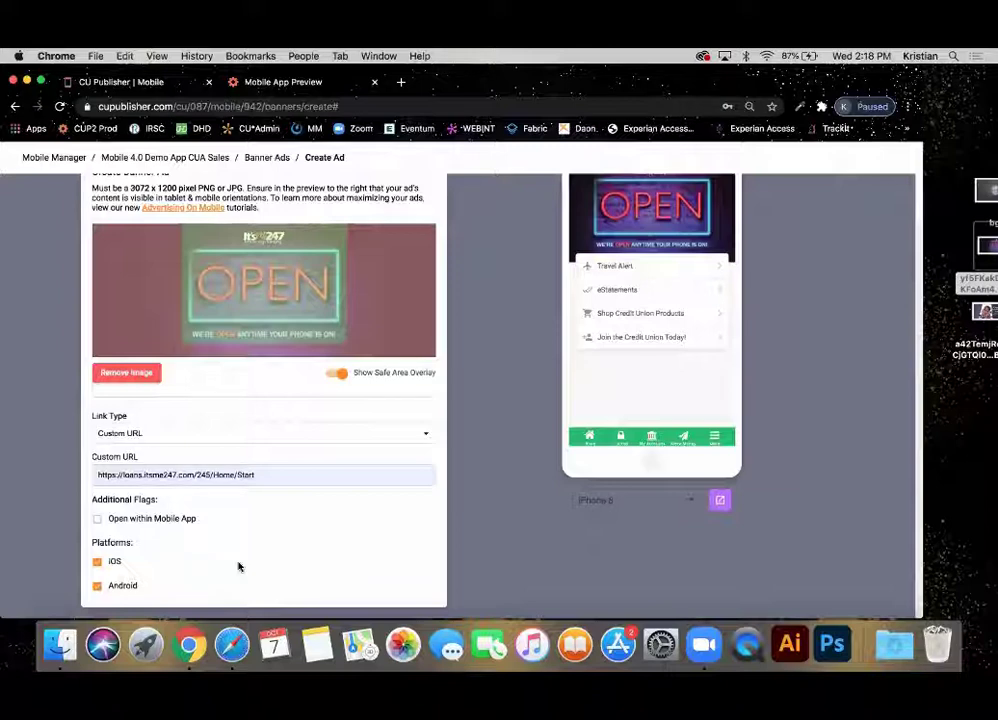
Clear the loans address from the Custom URL field.
left_click(280, 472)
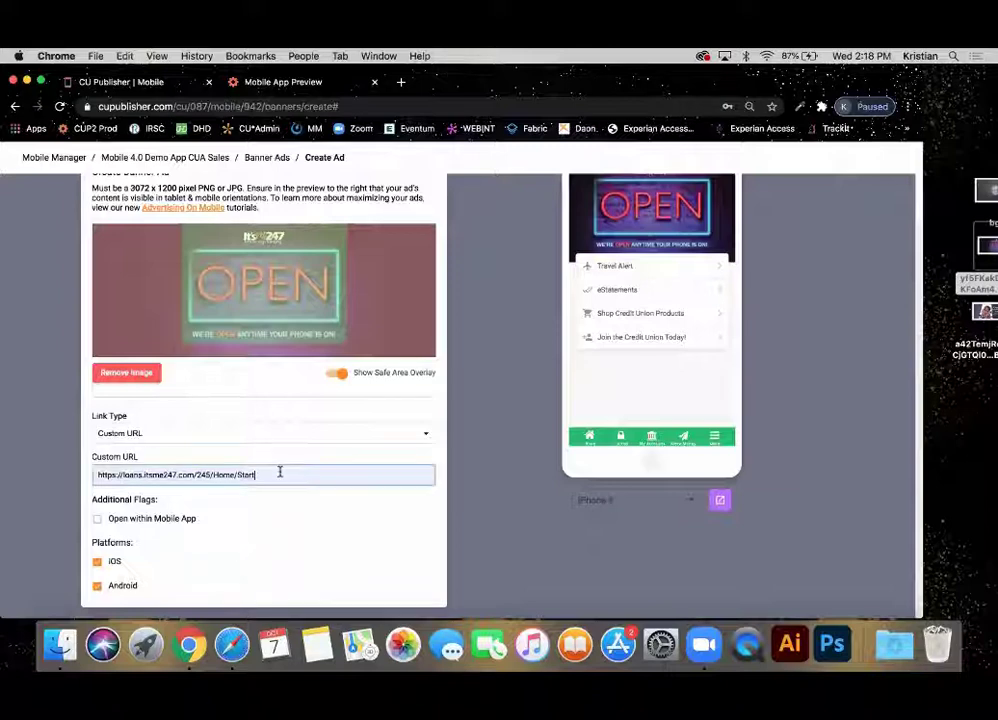
key("super+a")
key("BackSpace")
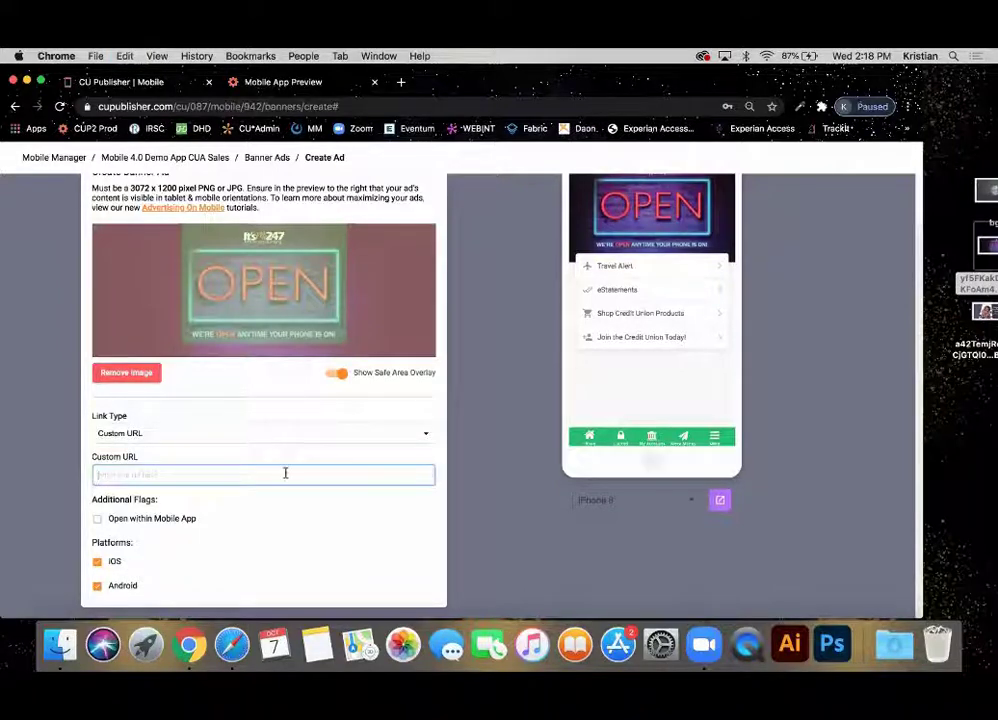
left_click(466, 553)
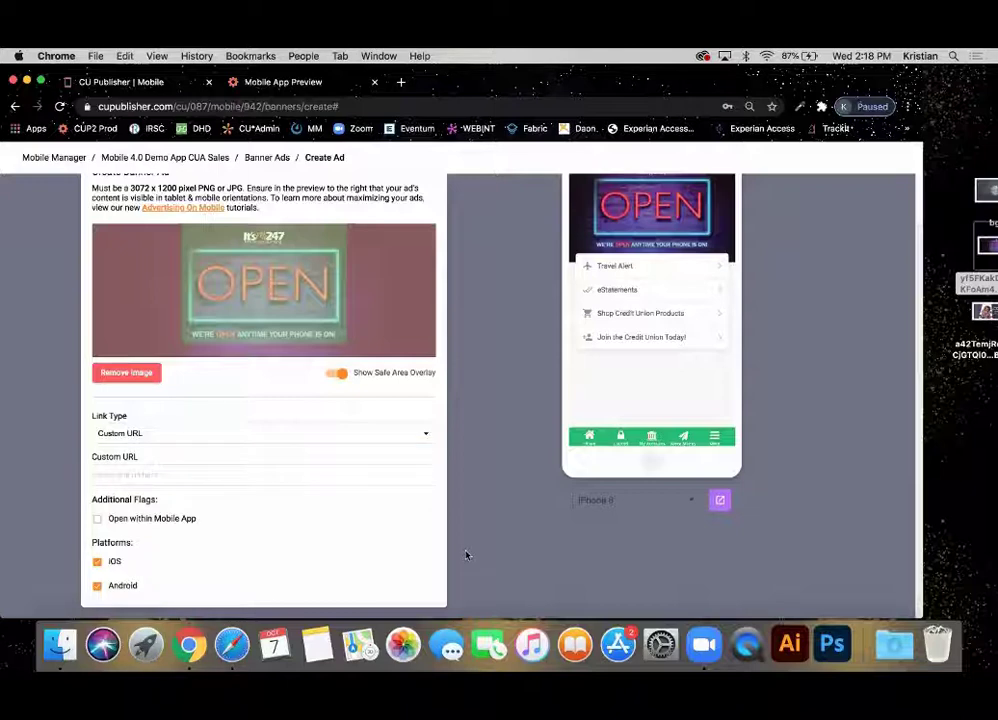
Set the banner's Link Type to No Link.
left_click(243, 441)
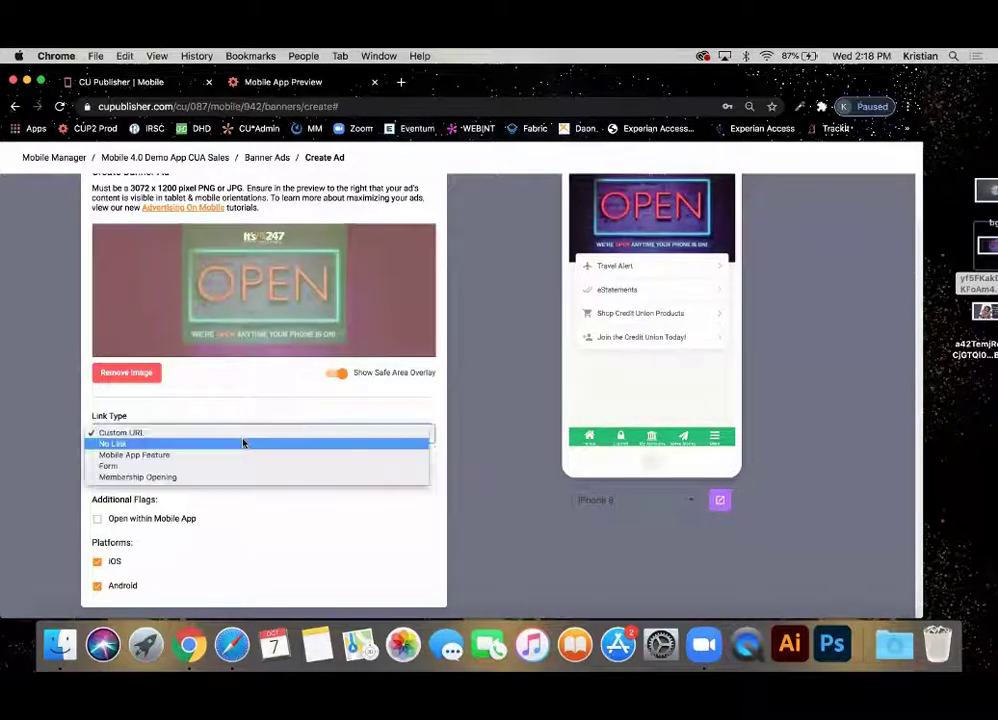
left_click(119, 443)
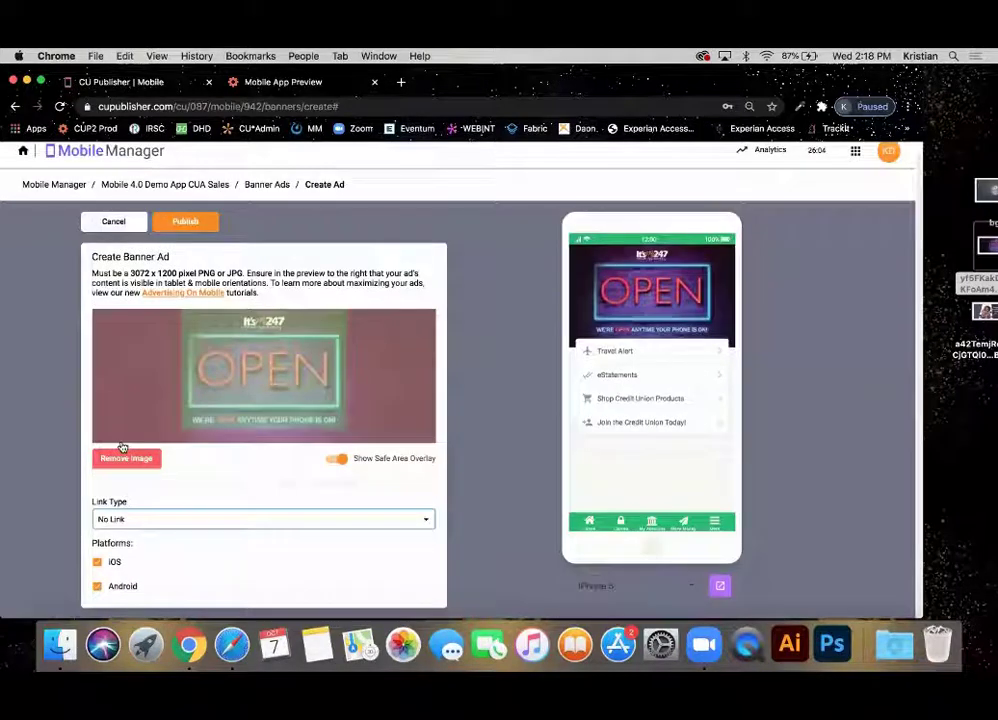
scroll(239, 496, "down", 1)
scroll(240, 493, "up", 1)
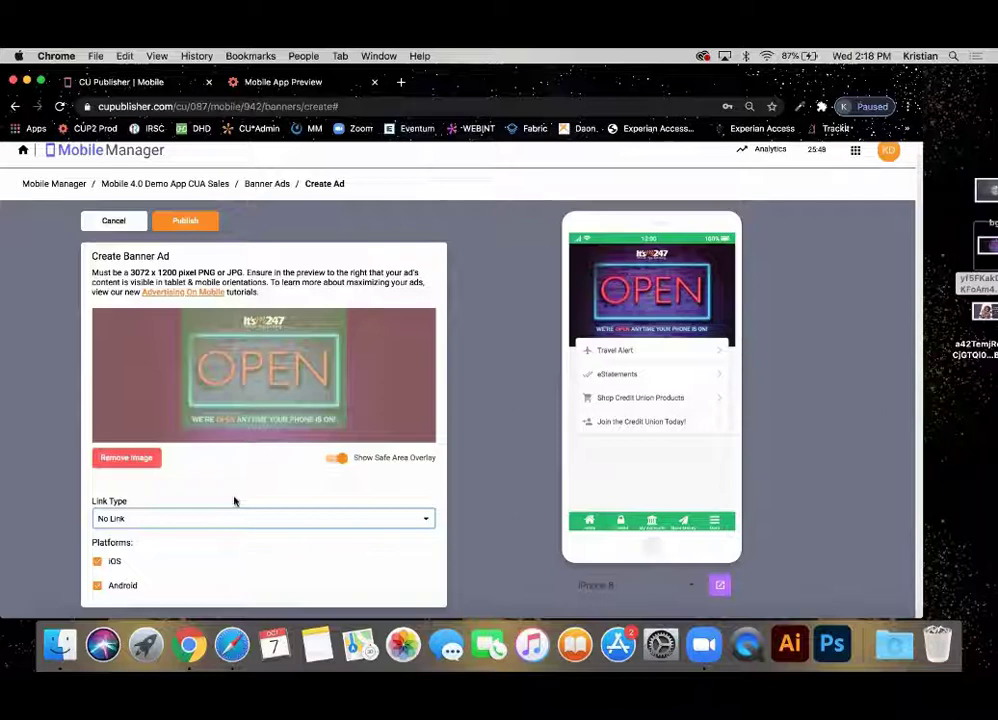
Set Link Type to Mobile App Feature, with Card Controls as the linked feature.
left_click(218, 517)
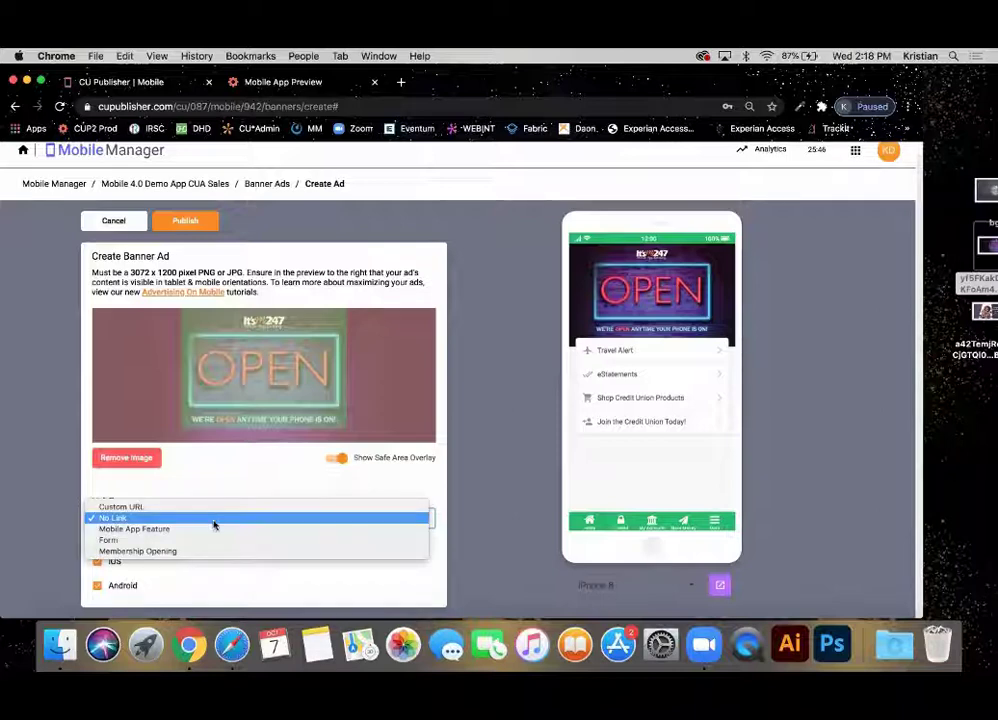
left_click(212, 529)
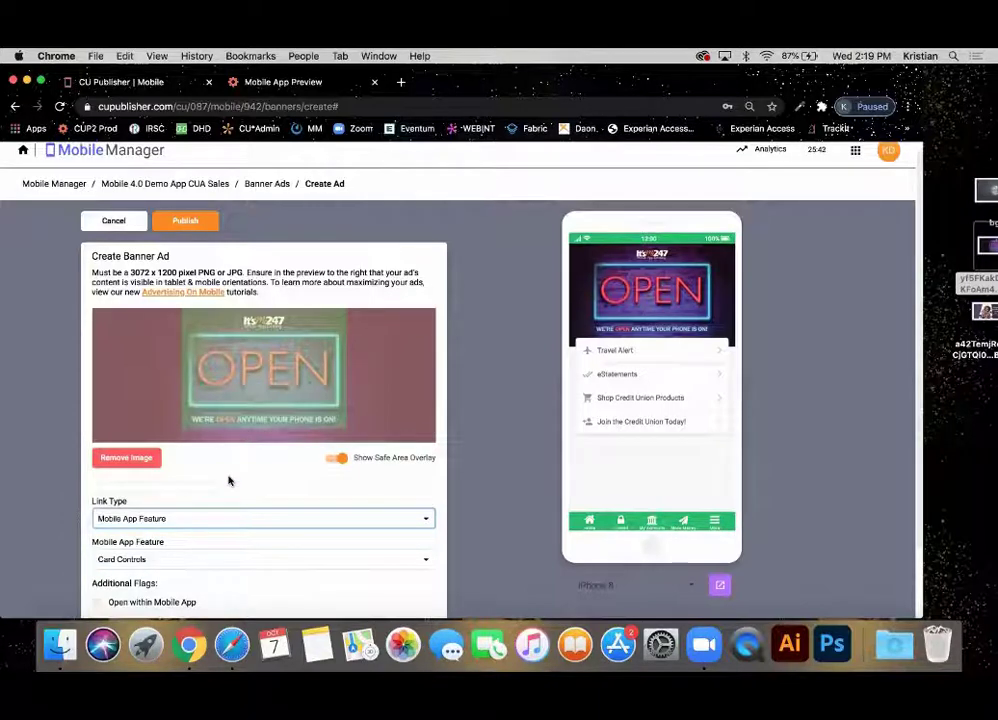
scroll(228, 481, "down", 1)
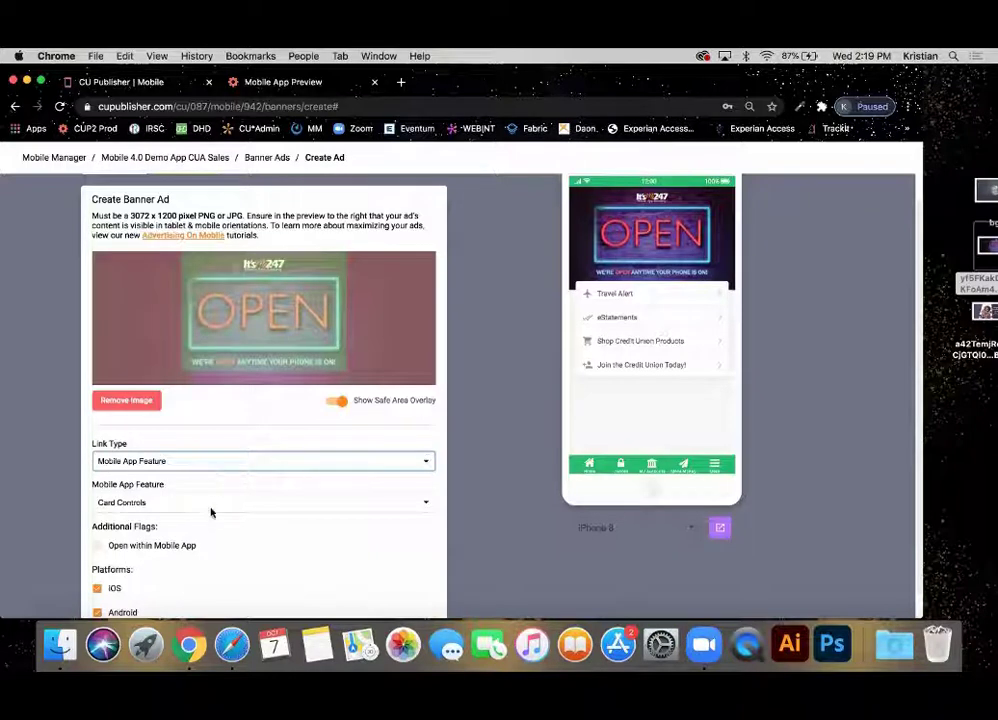
left_click(213, 503)
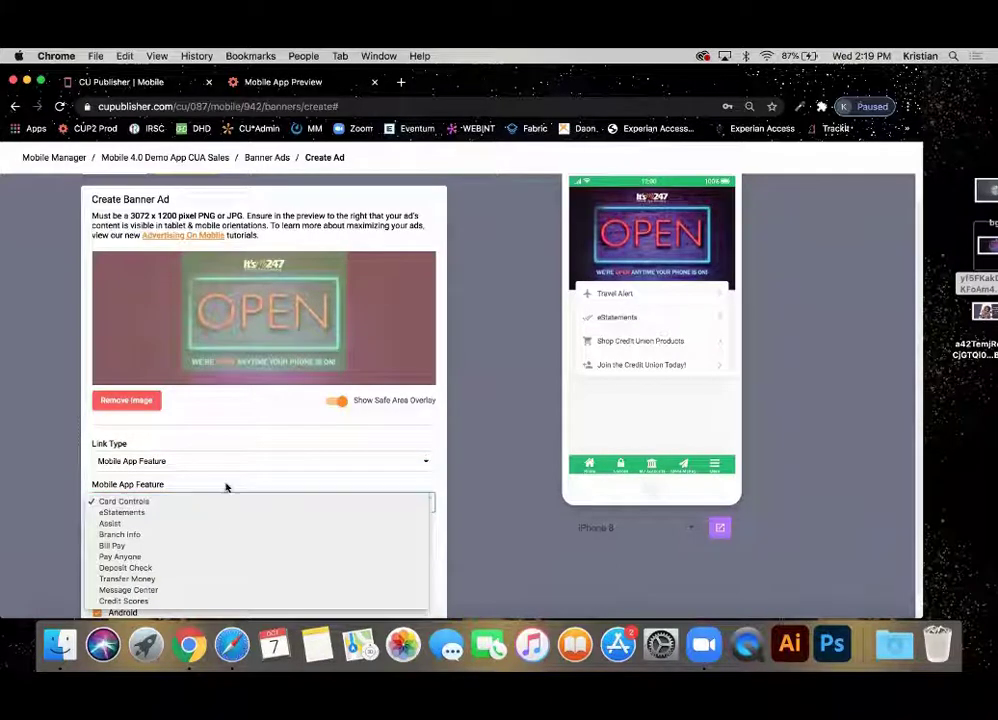
left_click(226, 484)
scroll(229, 479, "down", 1)
left_click(228, 480)
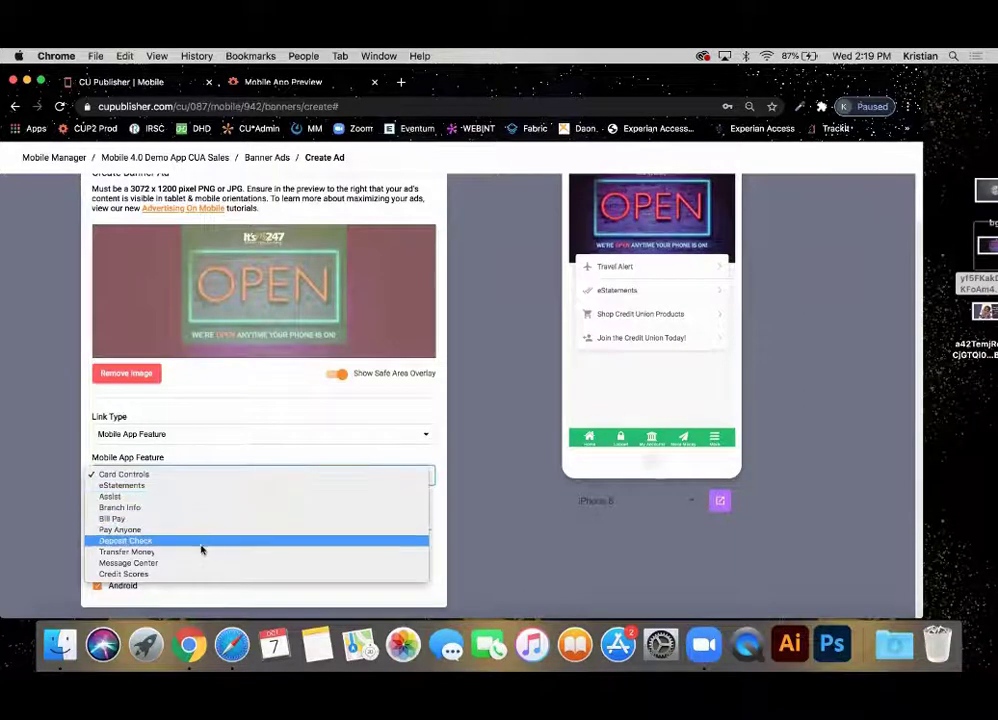
Choose Bill Pay as the banner's linked mobile app feature.
left_click(218, 518)
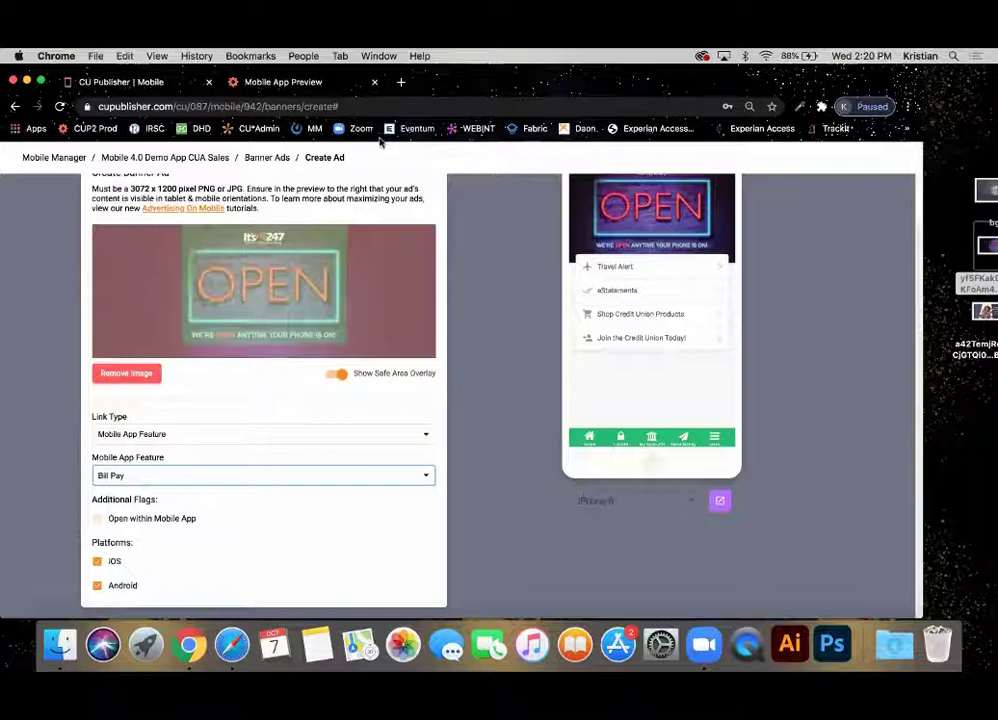
left_click(230, 434)
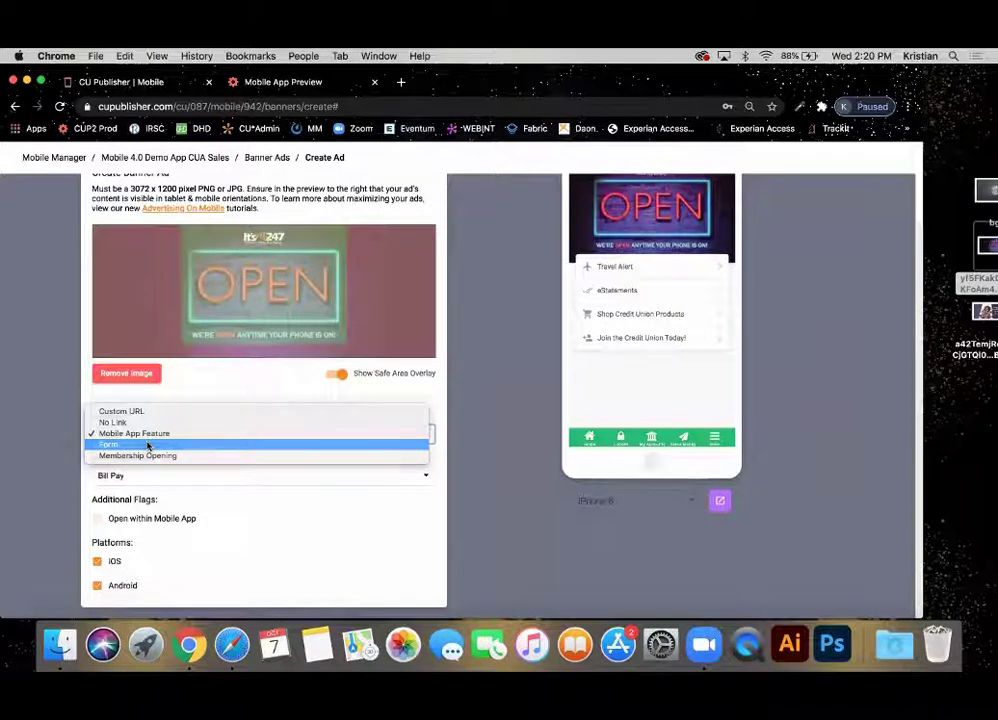
Link the banner to the form 'Add Online Banking Transfer Control Account - Sample'.
left_click(147, 445)
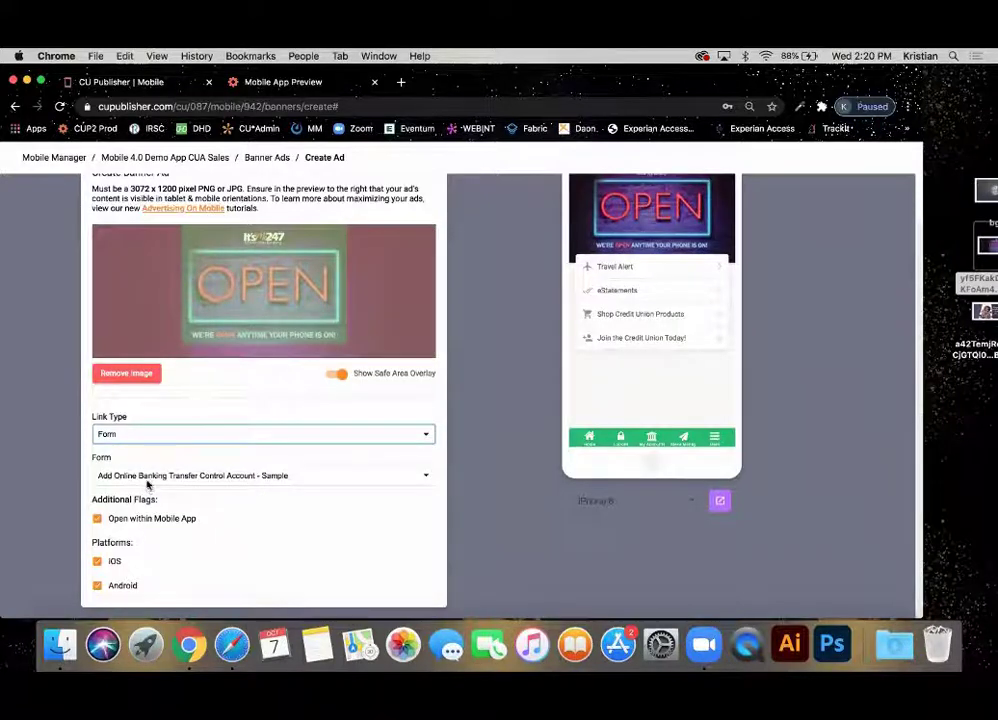
left_click(147, 478)
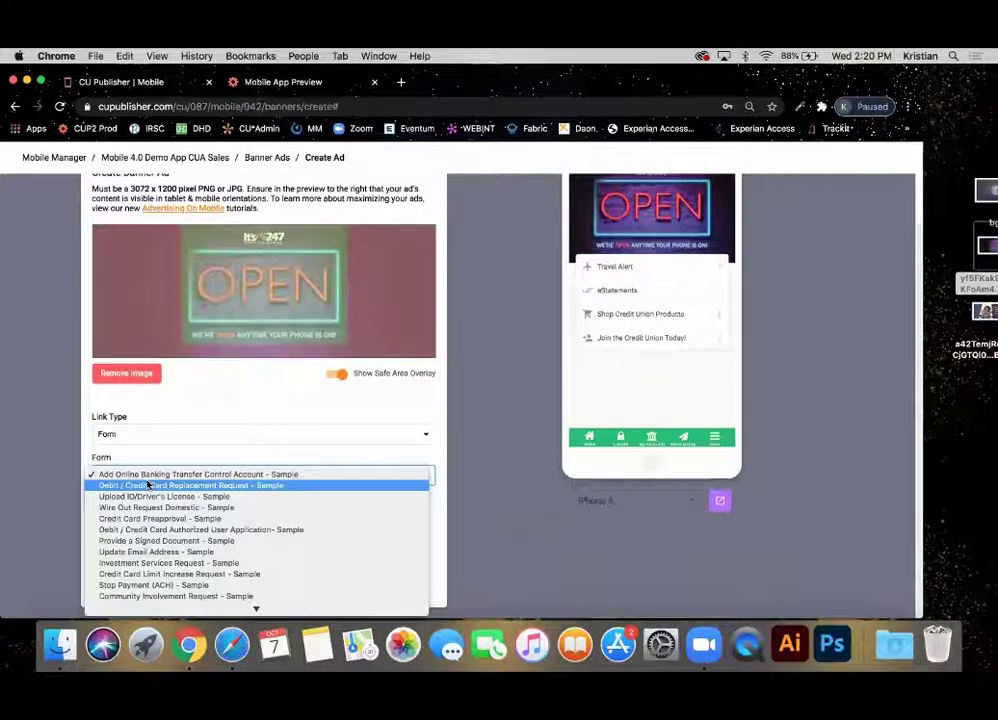
scroll(147, 483, "down", 3)
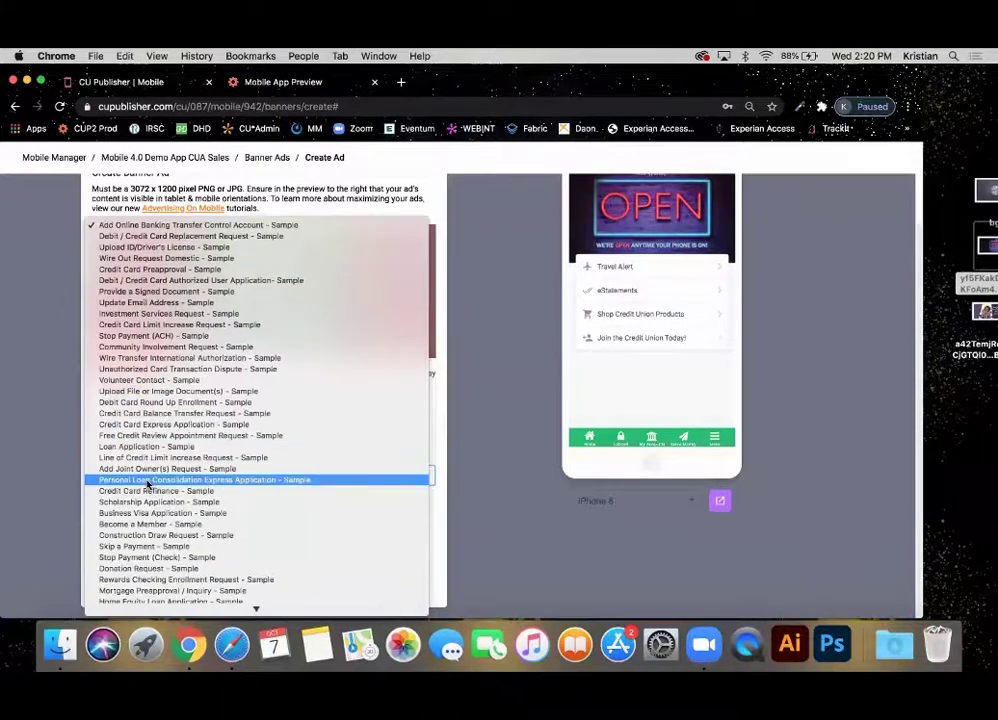
scroll(147, 484, "down", 10)
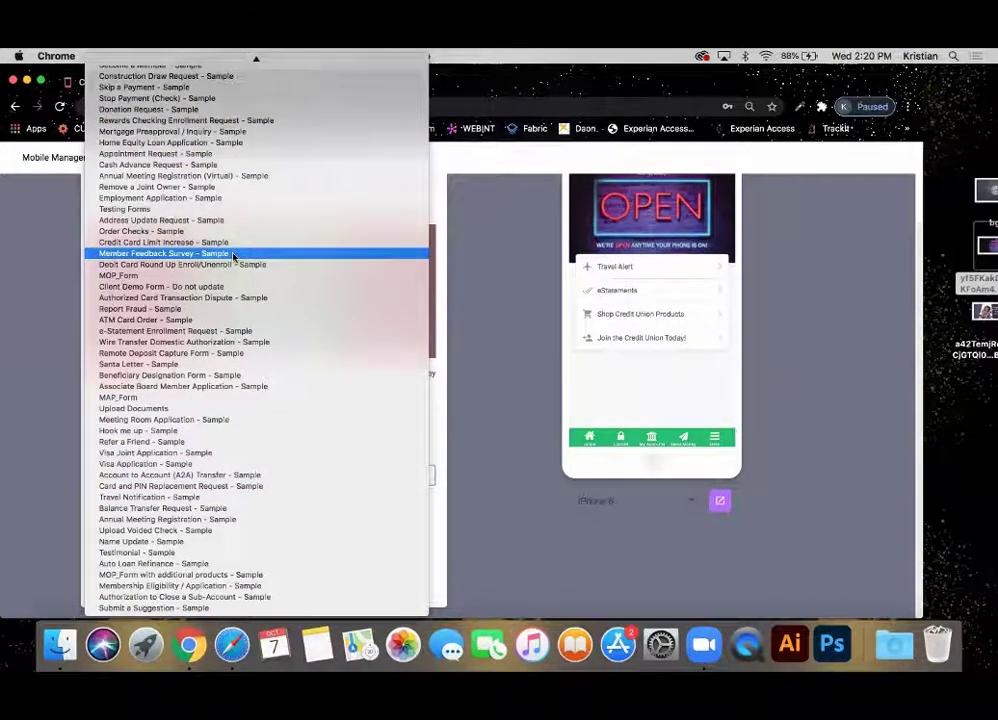
mouse_move(278, 56)
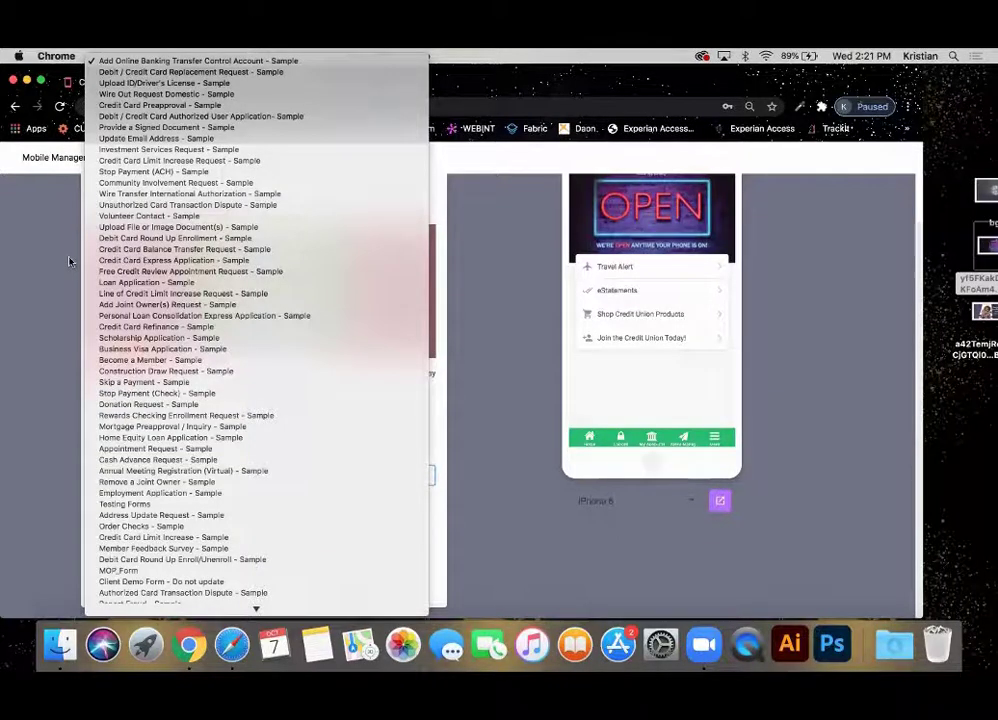
left_click(69, 262)
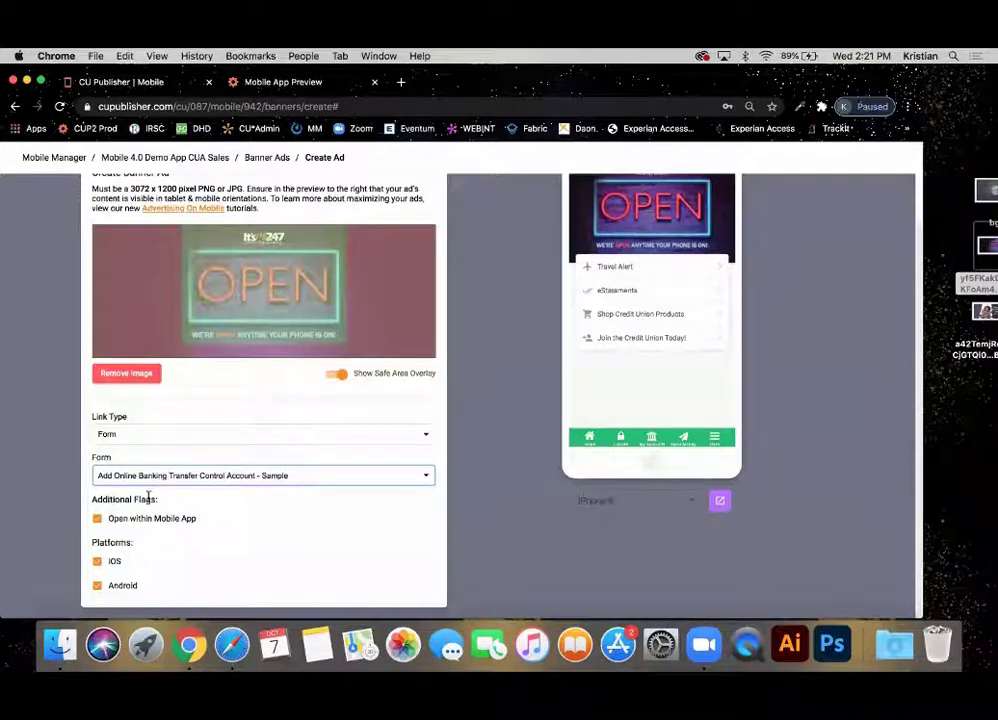
Leave Open within Mobile App unchecked for the form link.
left_click(139, 519)
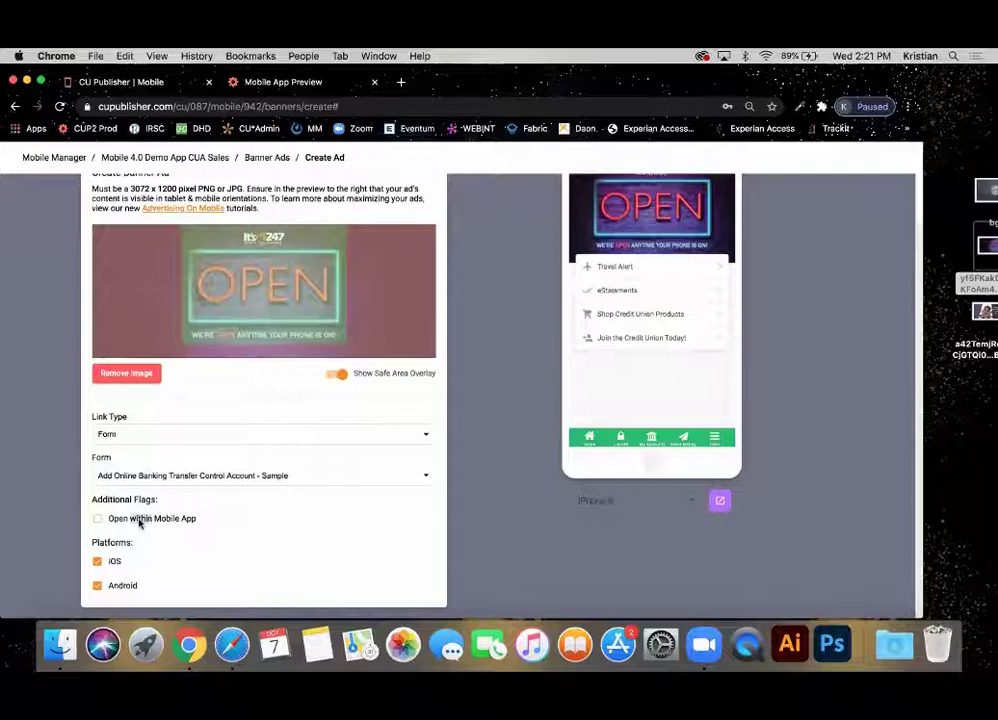
left_click(123, 521)
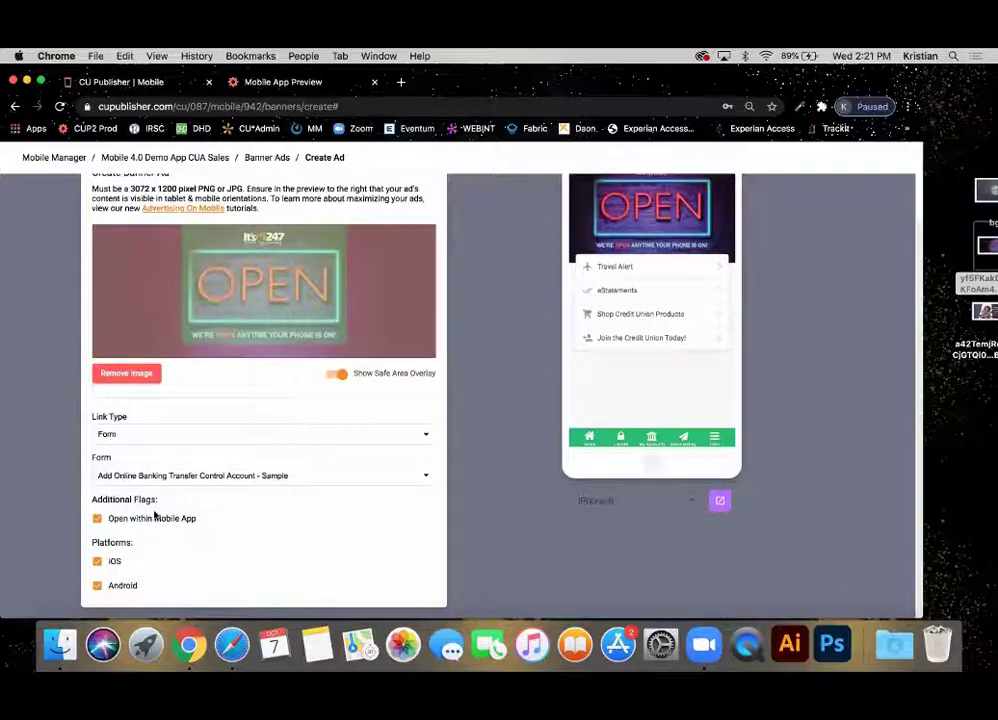
left_click(146, 520)
Link the ad to the 'demo' membership opening, set to open within the mobile app.
left_click(180, 434)
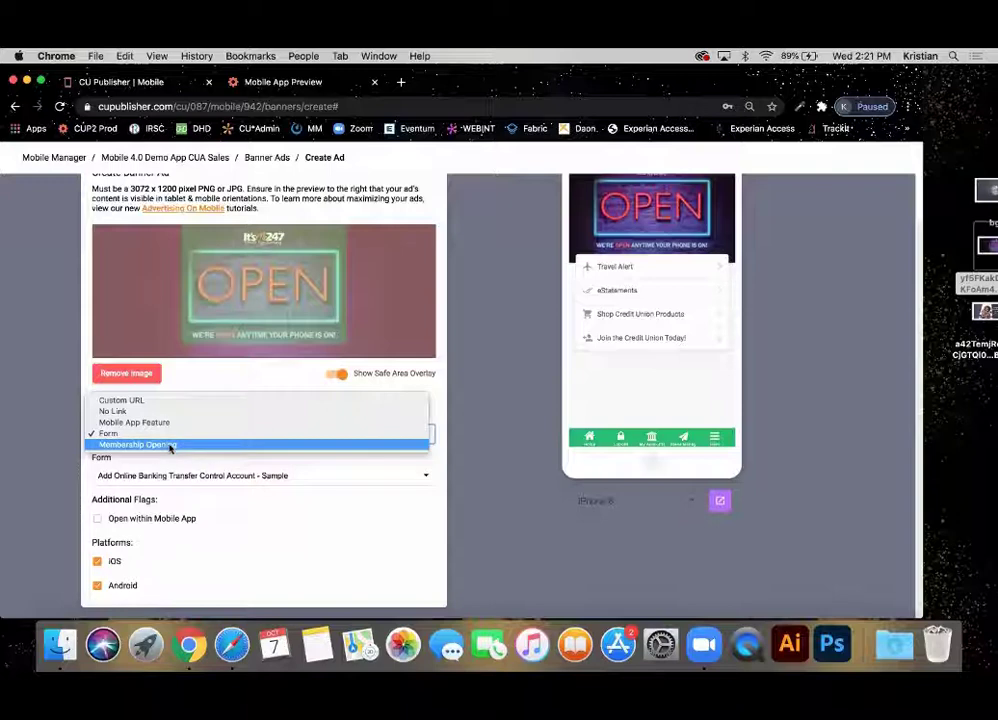
left_click(170, 446)
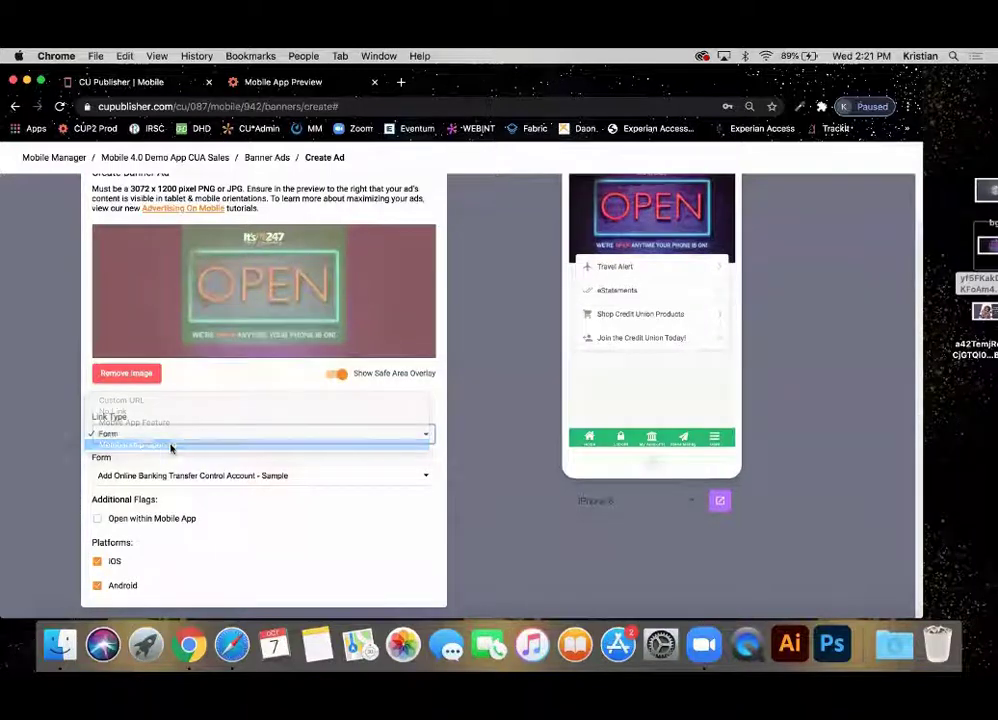
left_click(157, 484)
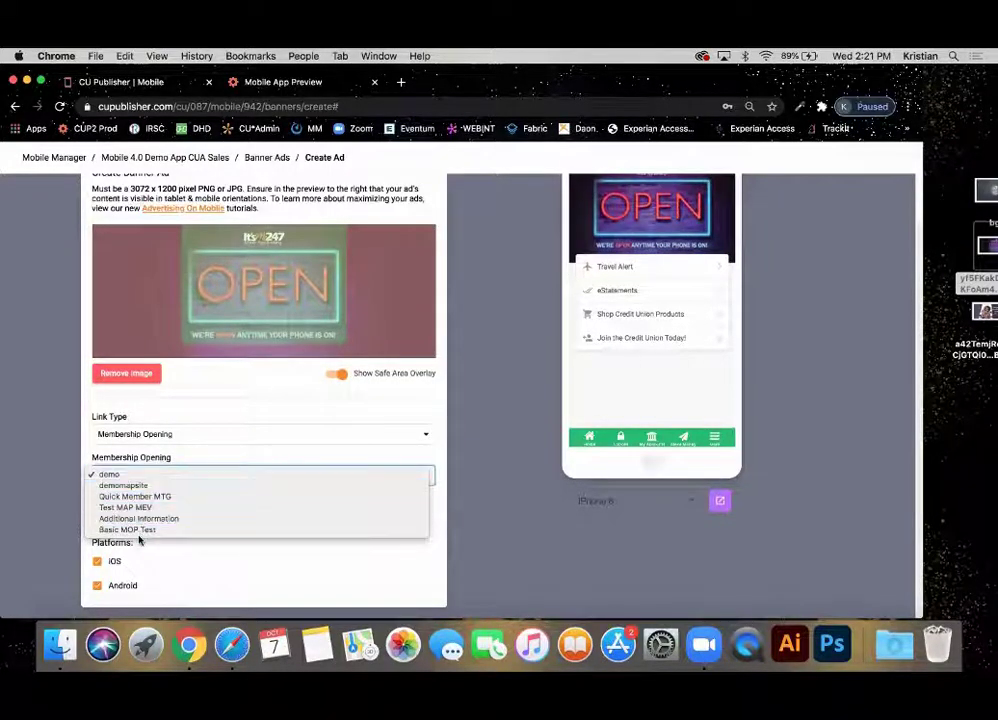
left_click(67, 472)
left_click(97, 518)
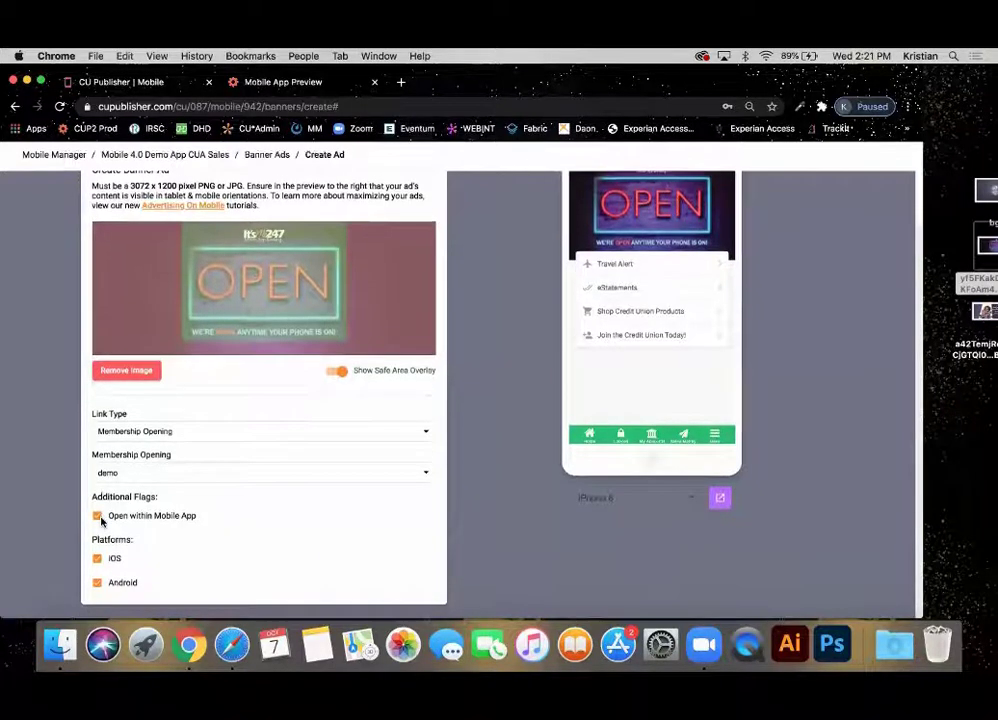
scroll(98, 516, "up", 3)
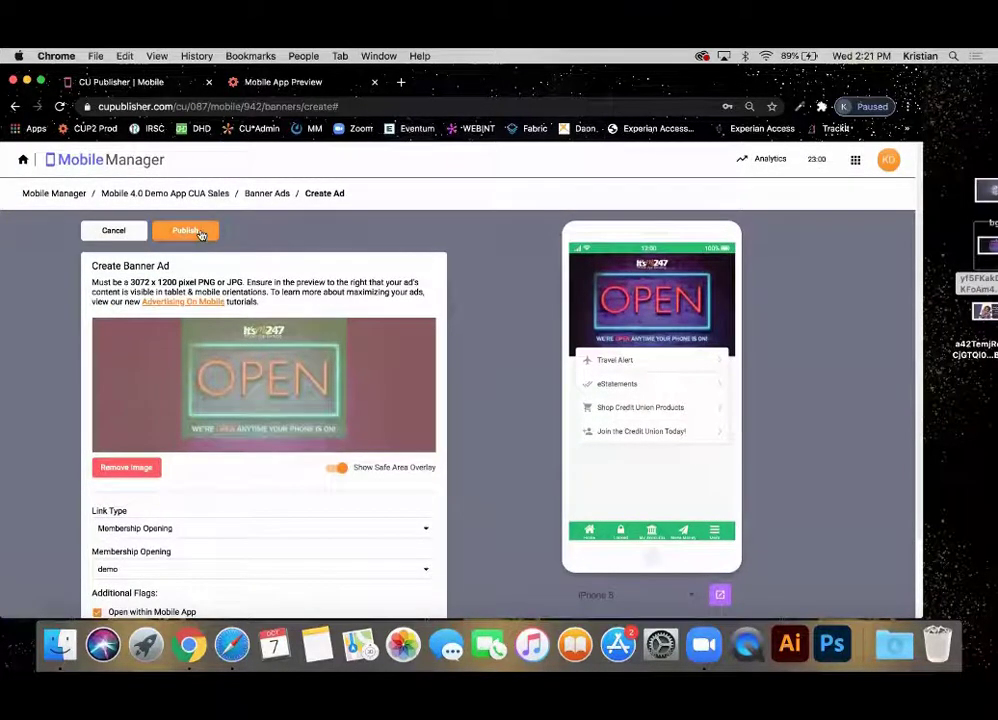
Publish the OPEN banner ad, turning off future publish warnings.
left_click(185, 234)
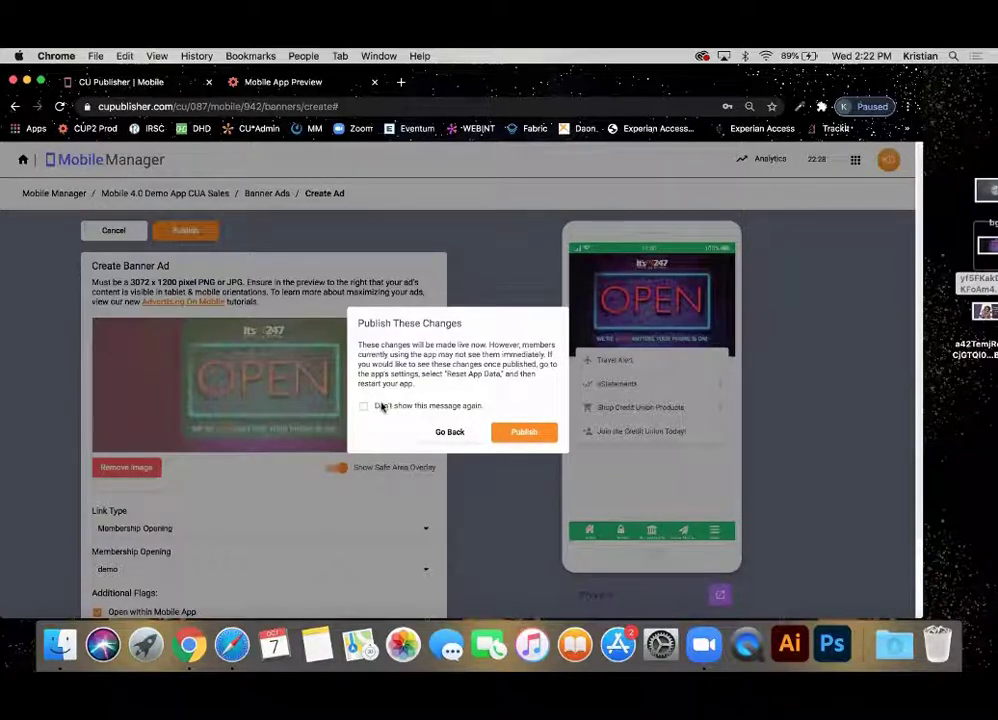
left_click(381, 405)
left_click(551, 433)
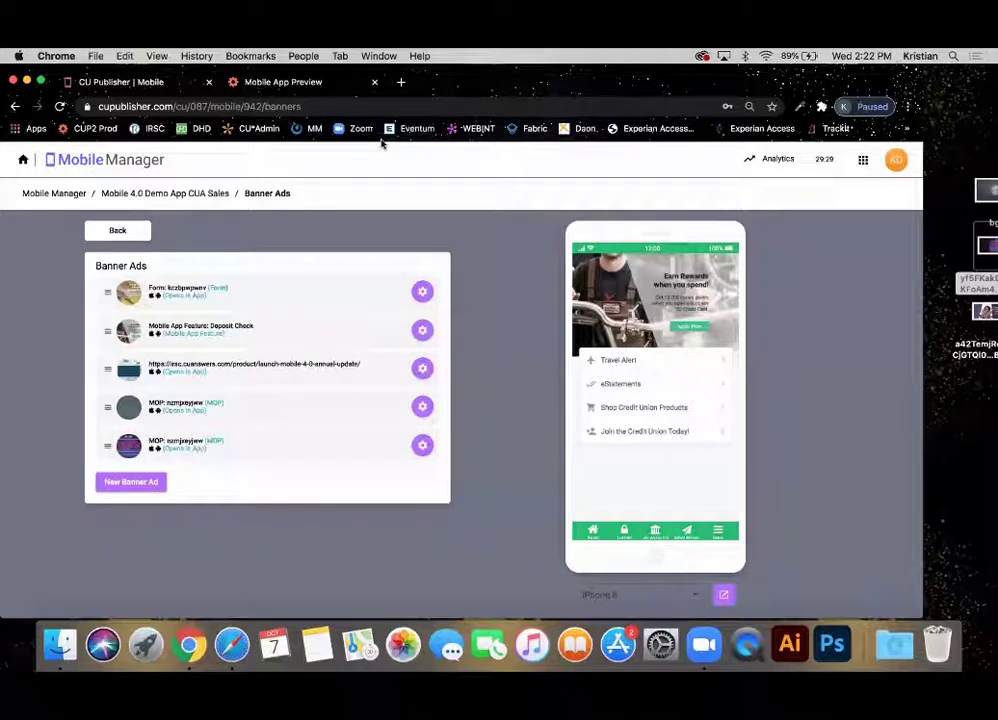
Start a new banner ad using the Your Cards Your Controls image.
left_click(127, 481)
left_click(140, 453)
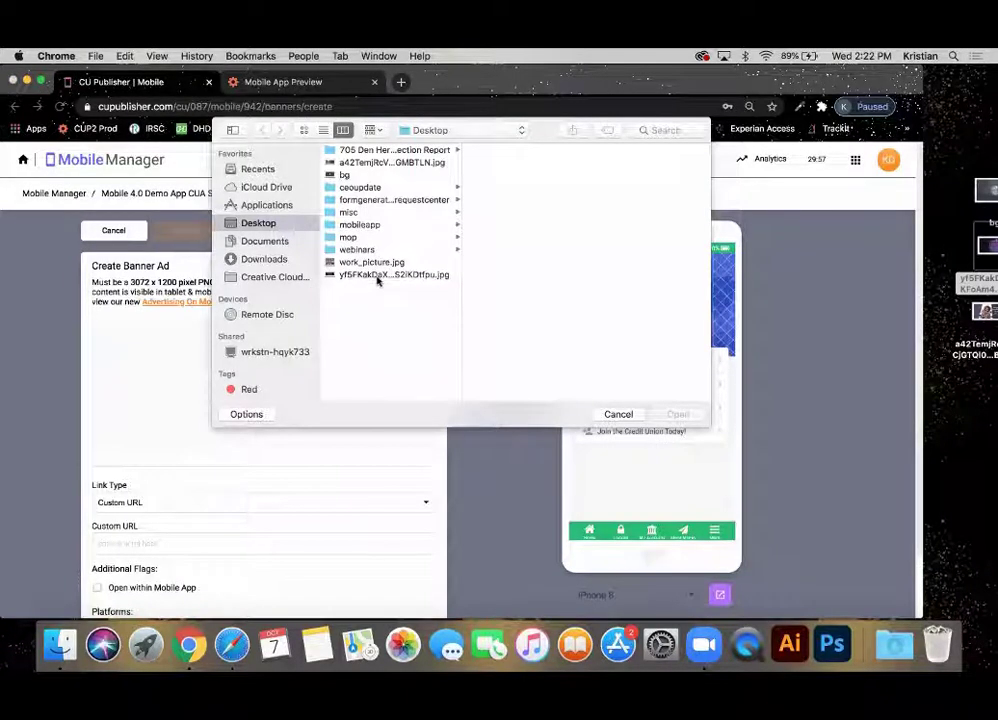
double_click(387, 163)
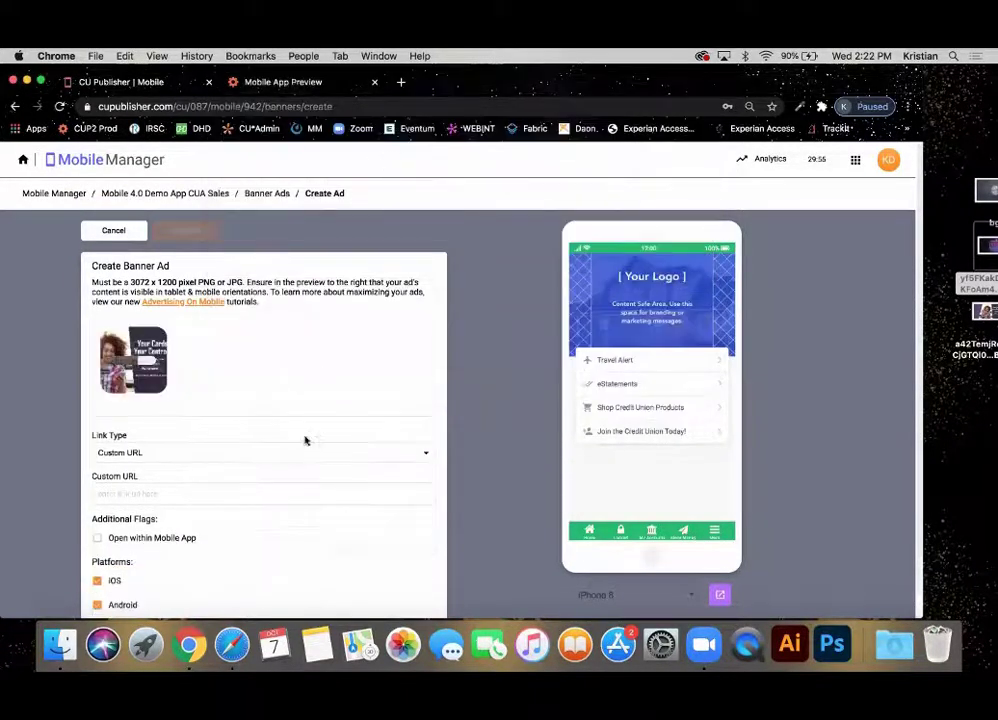
Link the ad to the Card Controls mobile app feature and publish it.
left_click(172, 529)
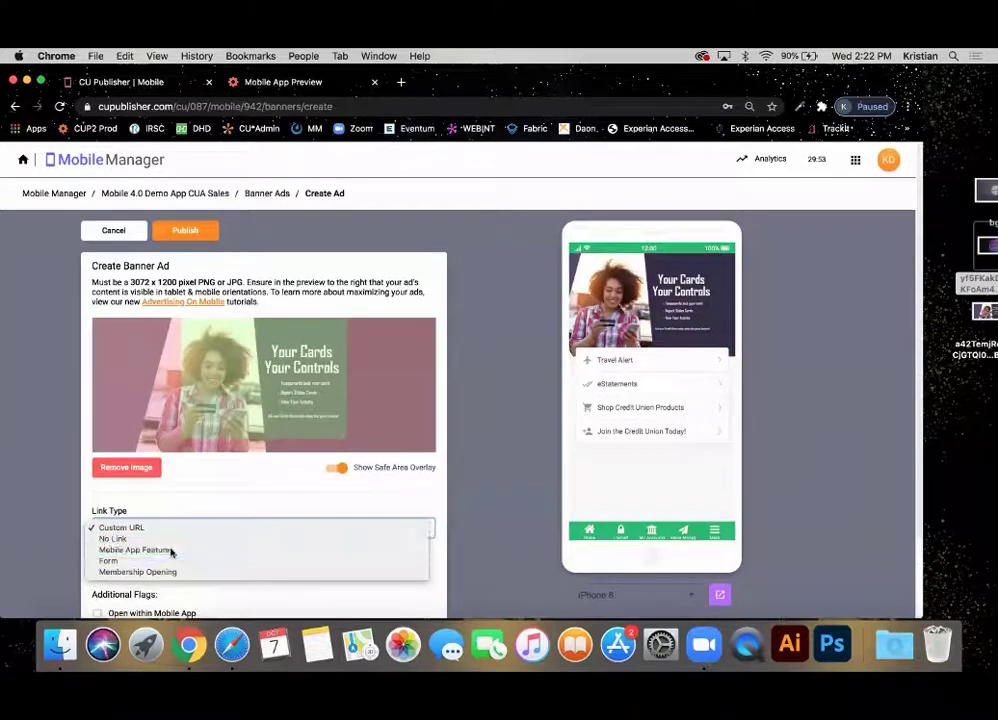
left_click(171, 551)
scroll(171, 552, "down", 1)
scroll(171, 550, "down", 2)
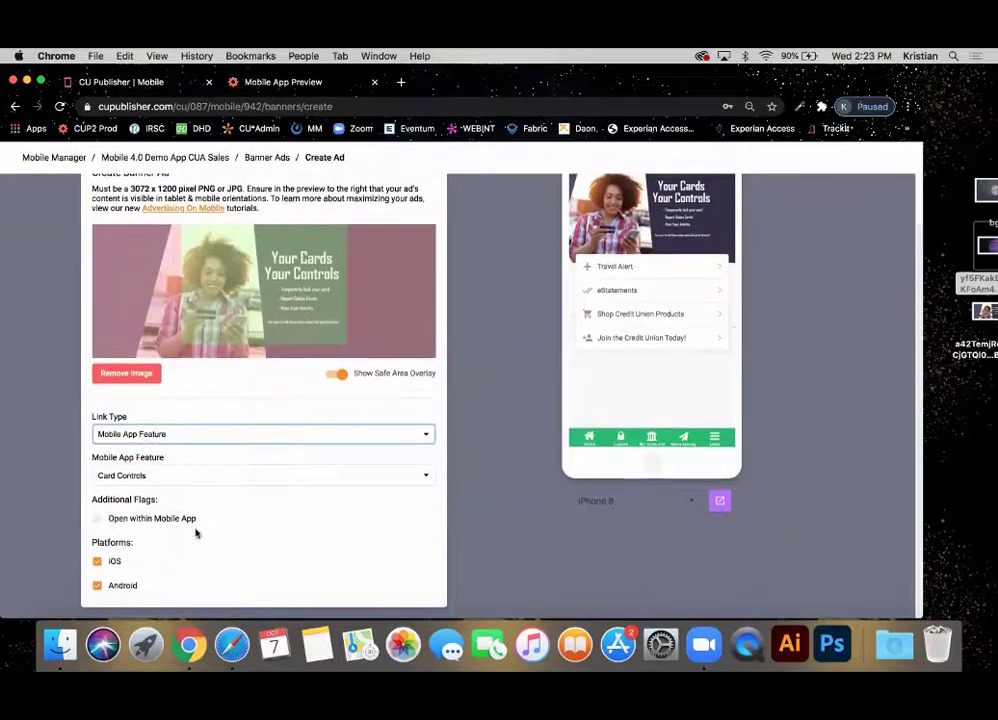
scroll(196, 532, "up", 3)
left_click(187, 232)
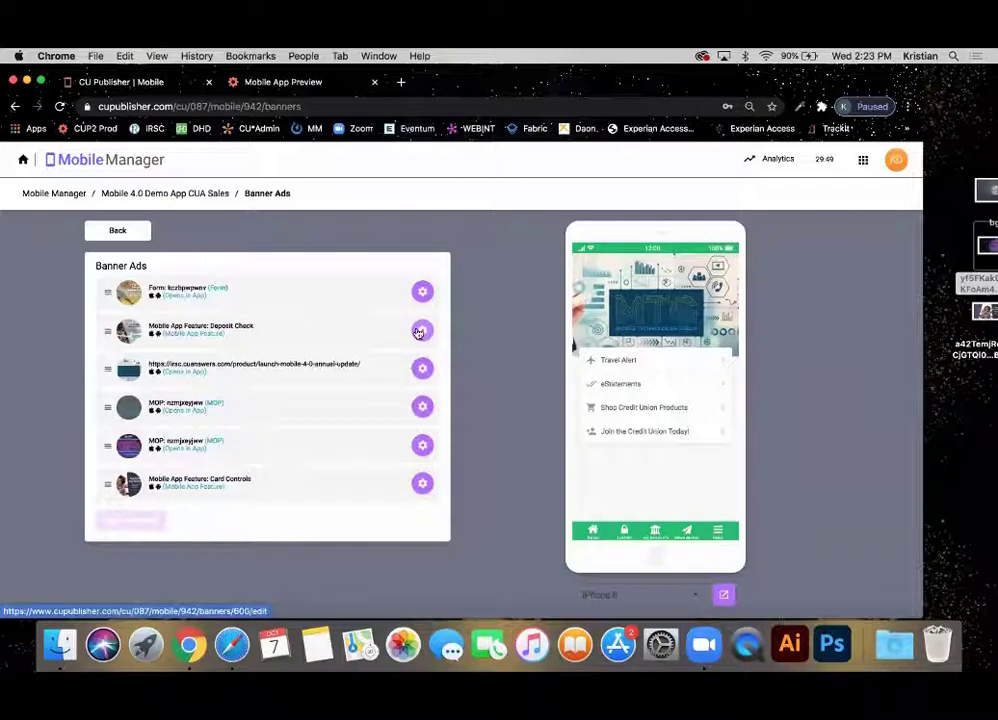
left_click(420, 331)
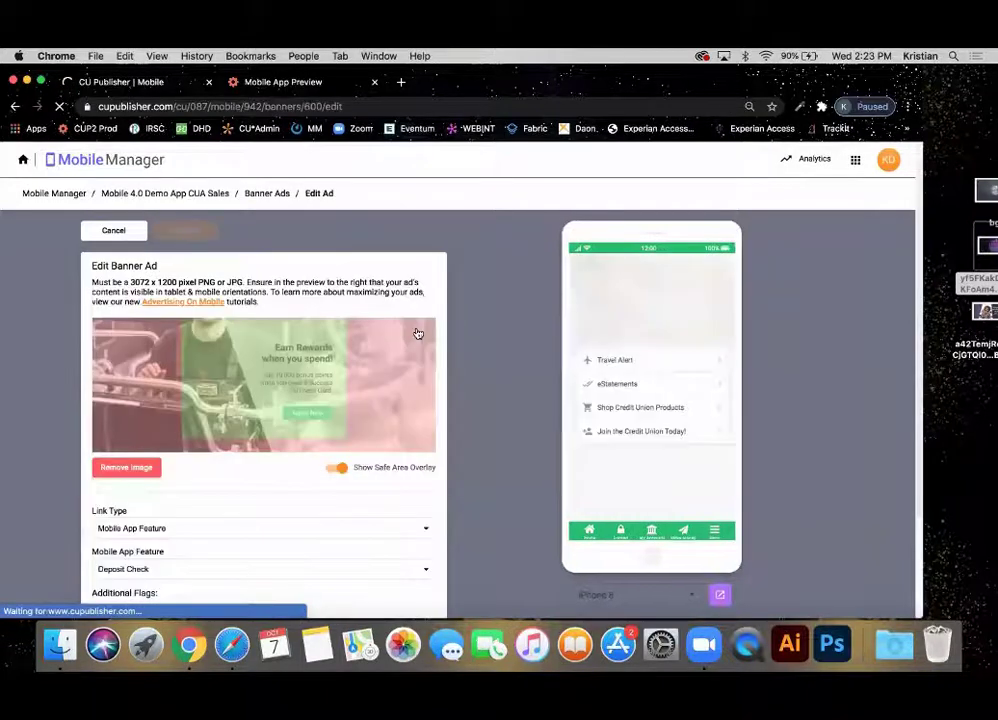
scroll(418, 333, "down", 3)
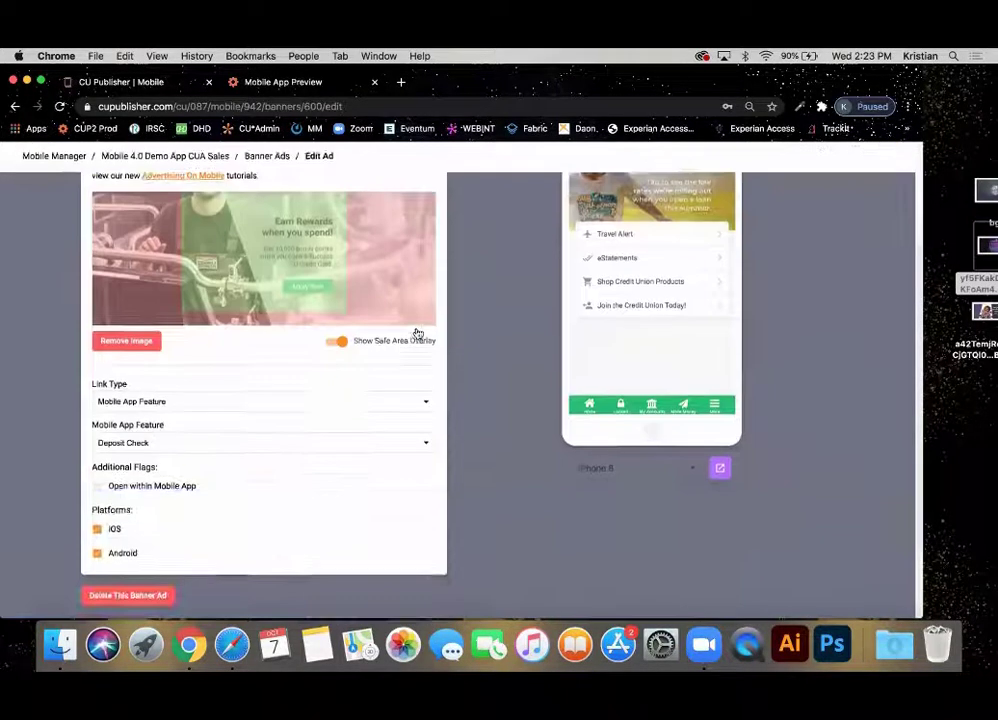
left_click(118, 402)
left_click(36, 403)
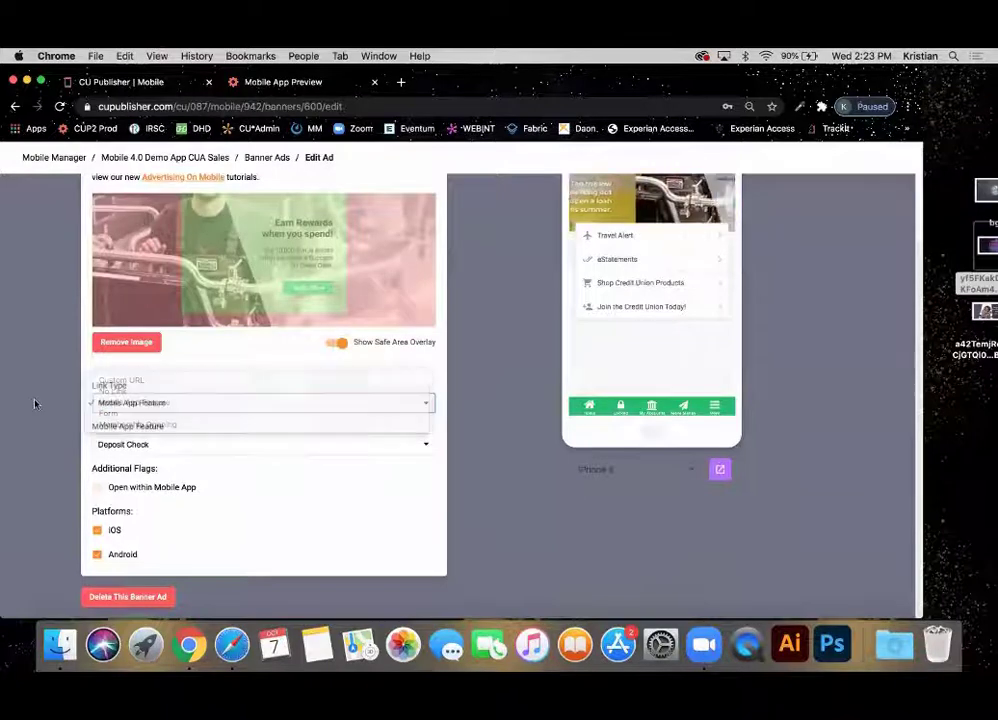
scroll(757, 261, "up", 3)
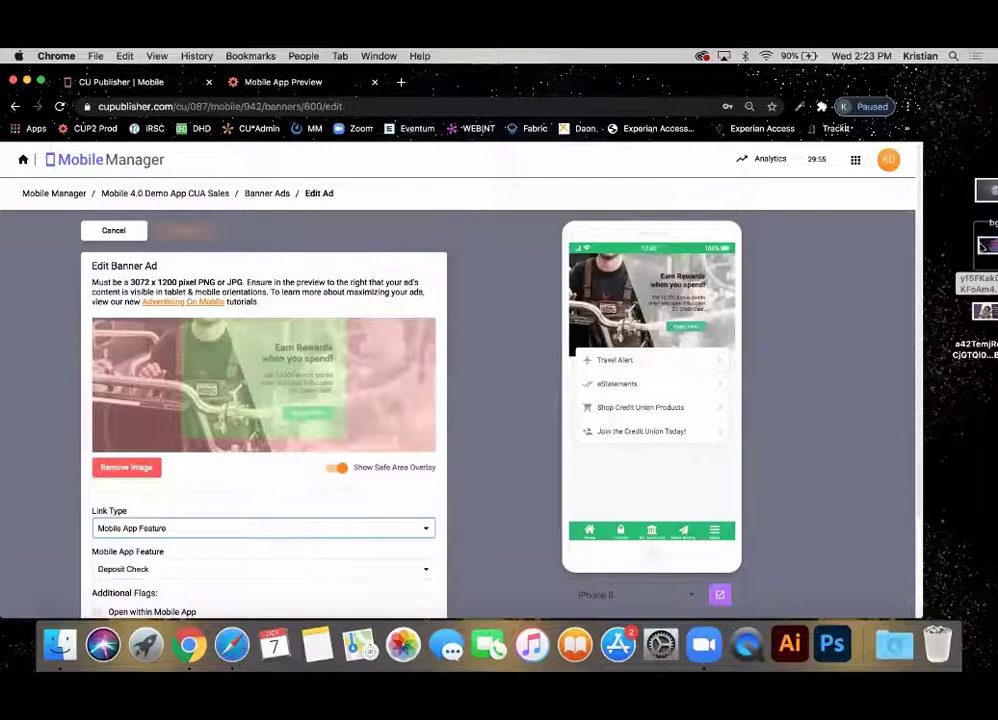
left_click_drag(988, 246, 232, 370)
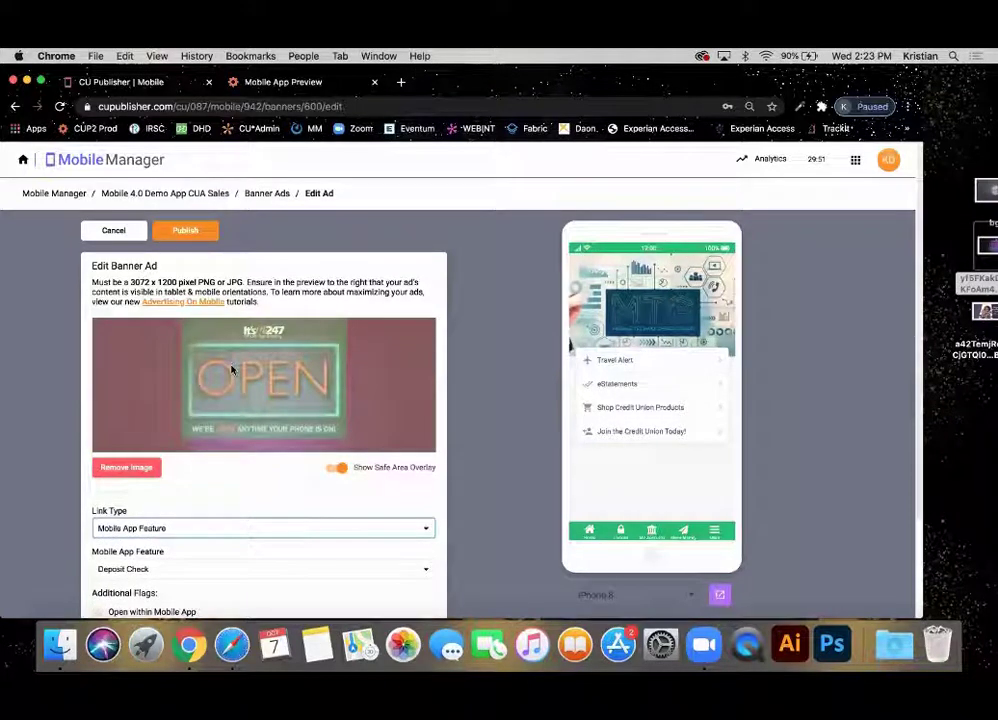
scroll(232, 366, "down", 2)
scroll(232, 363, "up", 2)
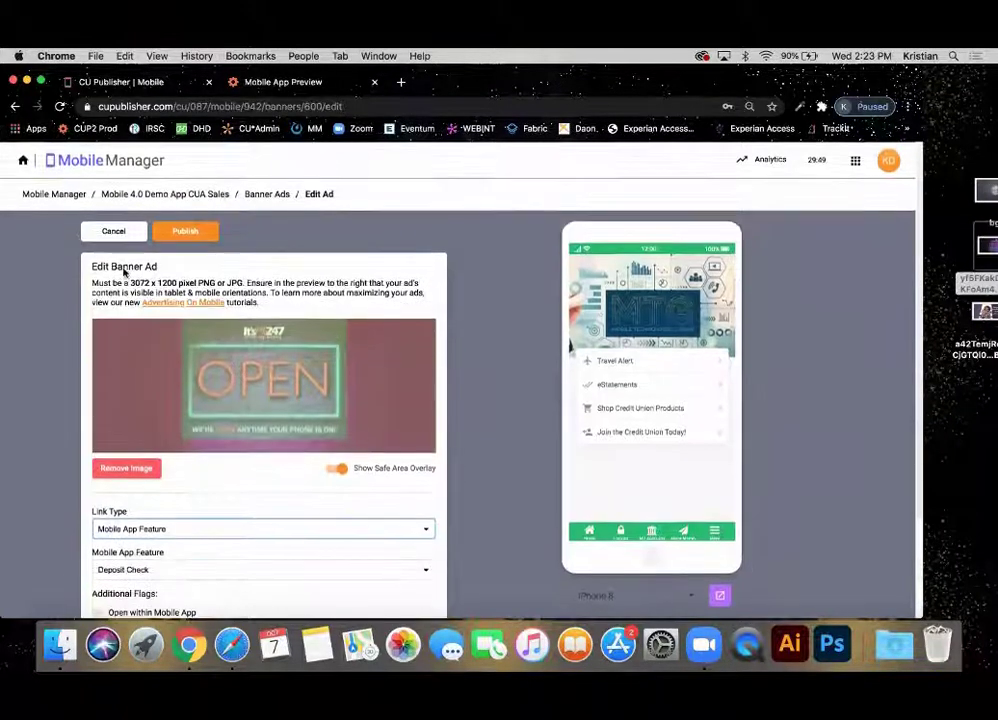
left_click(104, 232)
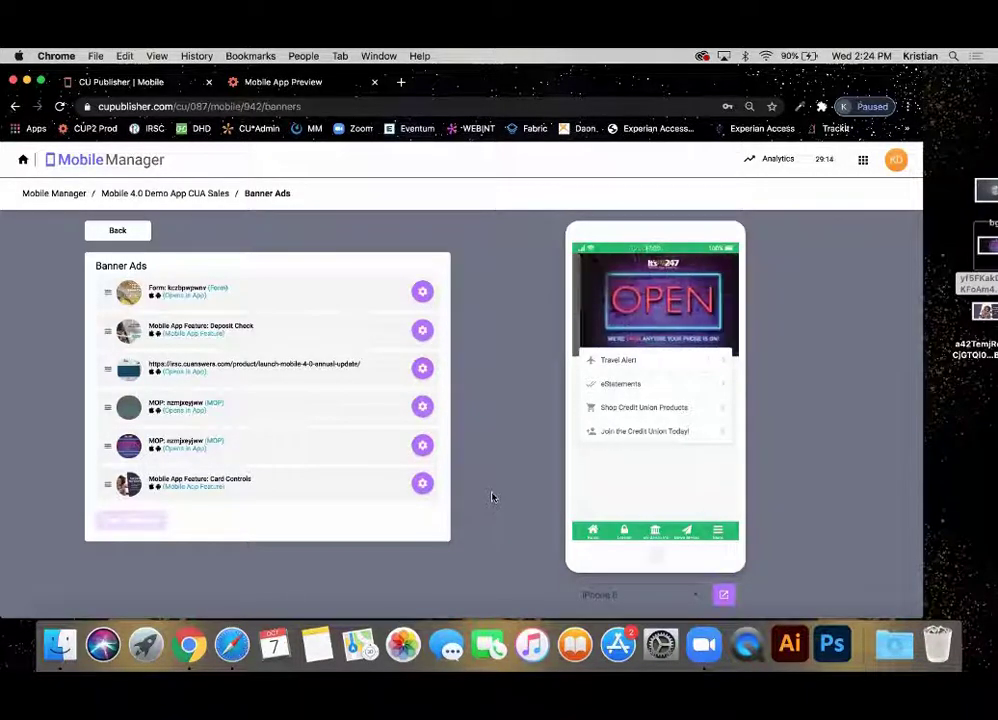
left_click(117, 231)
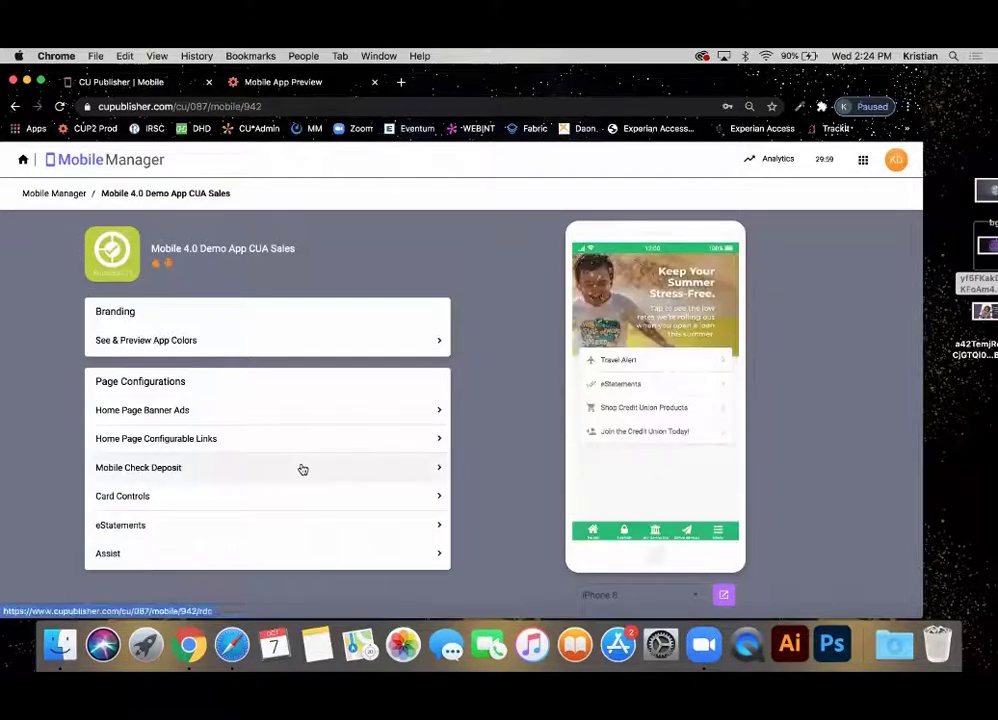
Open the Shop Credit Union Products link from Home Page Configurable Links for editing.
left_click(154, 440)
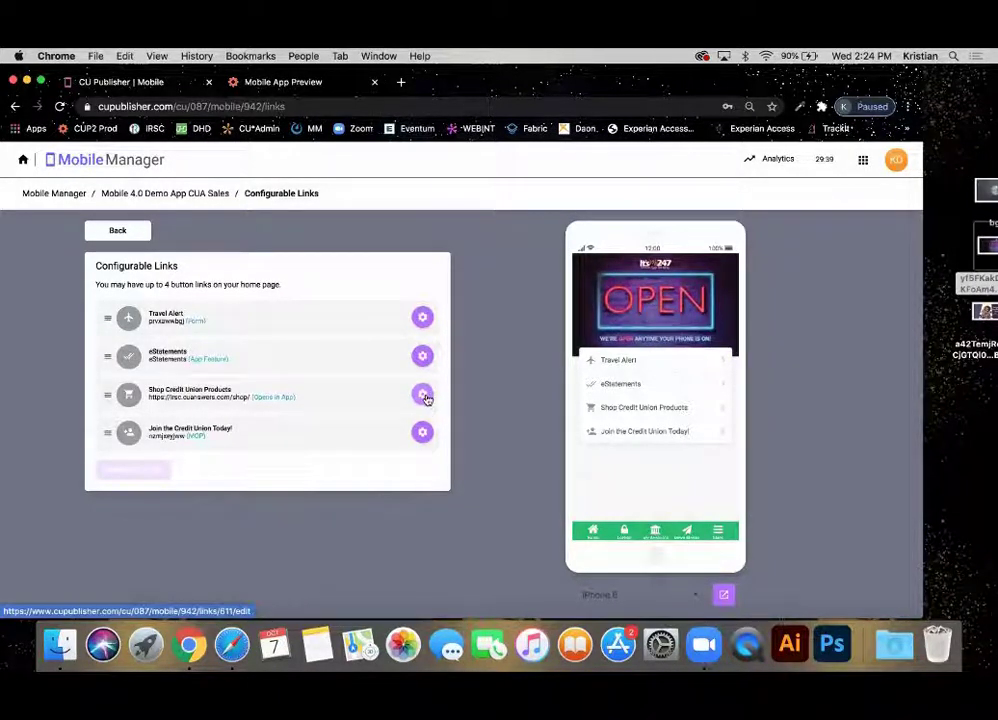
left_click(422, 395)
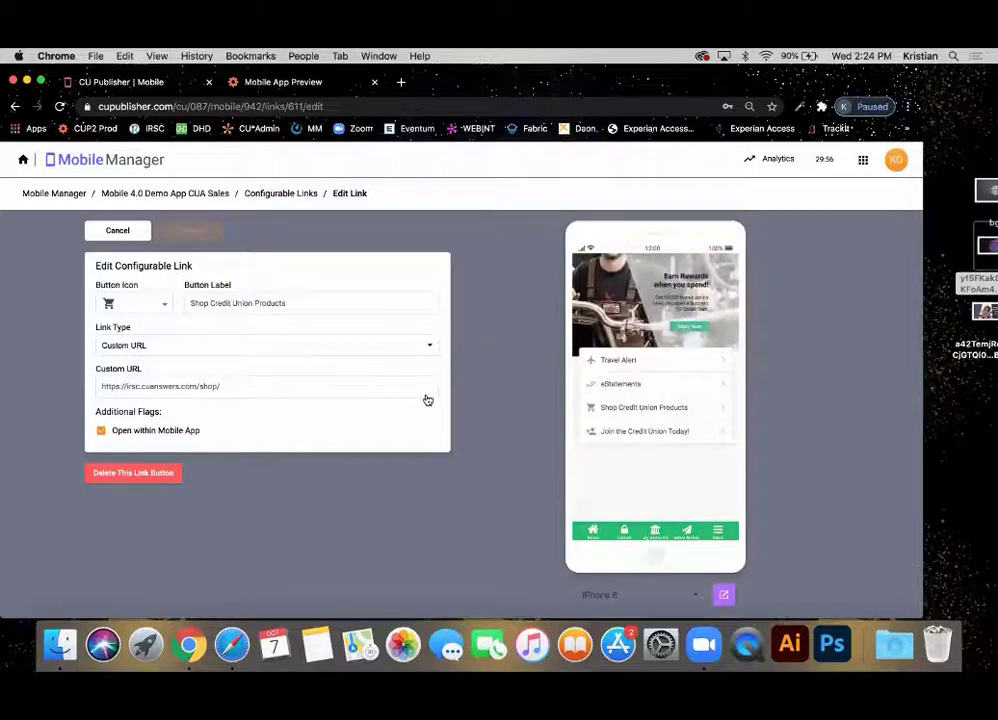
Relabel the Shop Credit Union Products button 'Apply for a Loan', keeping the cart icon.
left_click(143, 304)
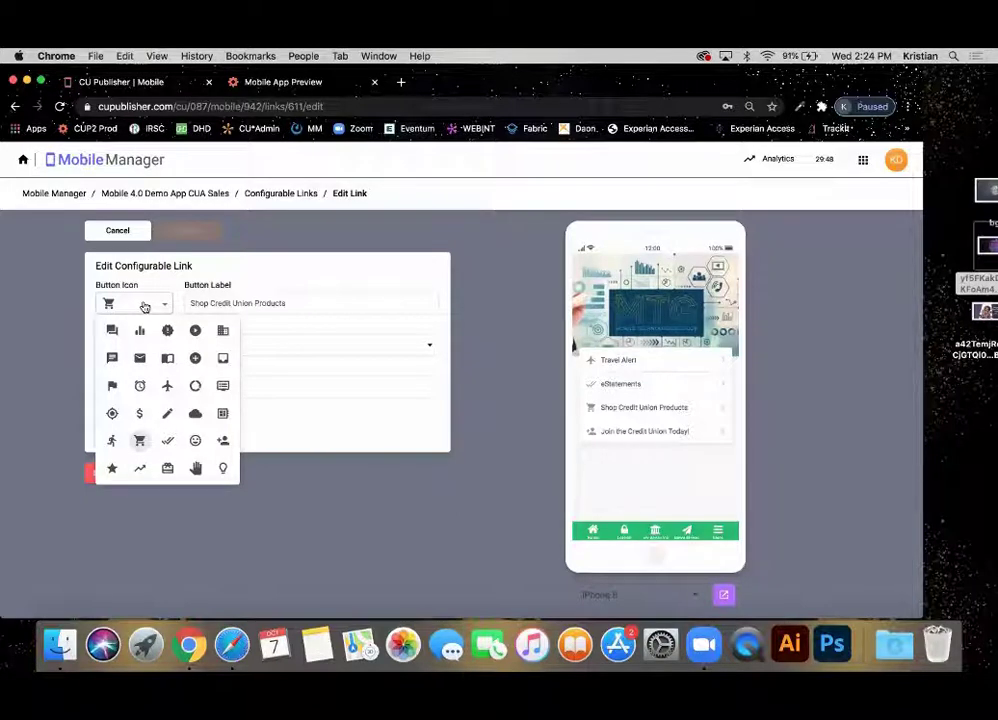
left_click(231, 304)
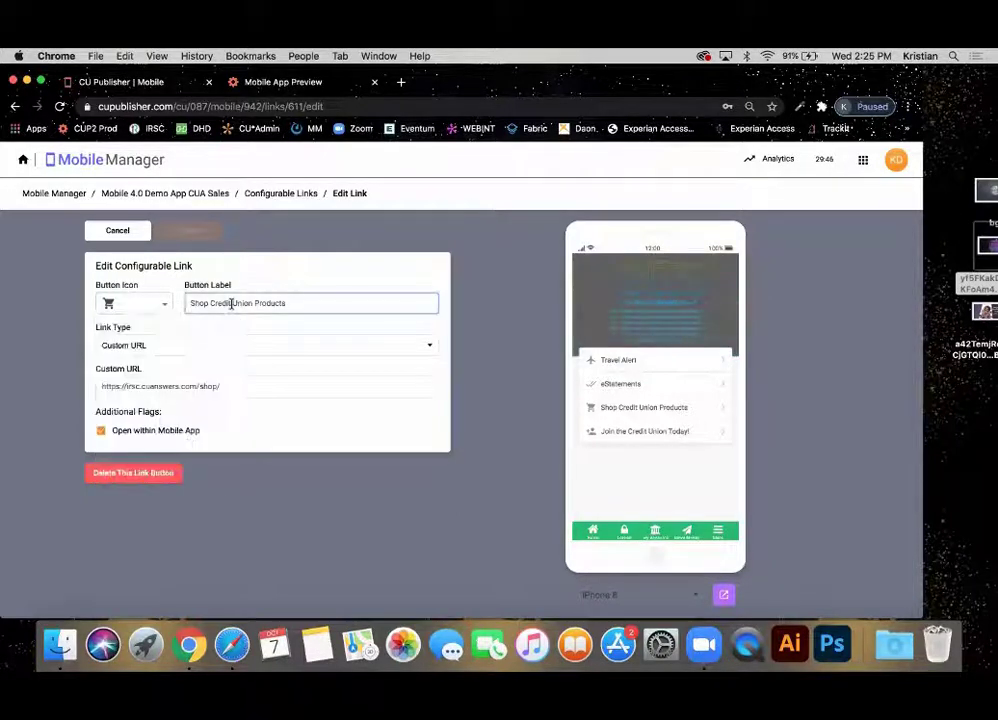
triple_click(231, 304)
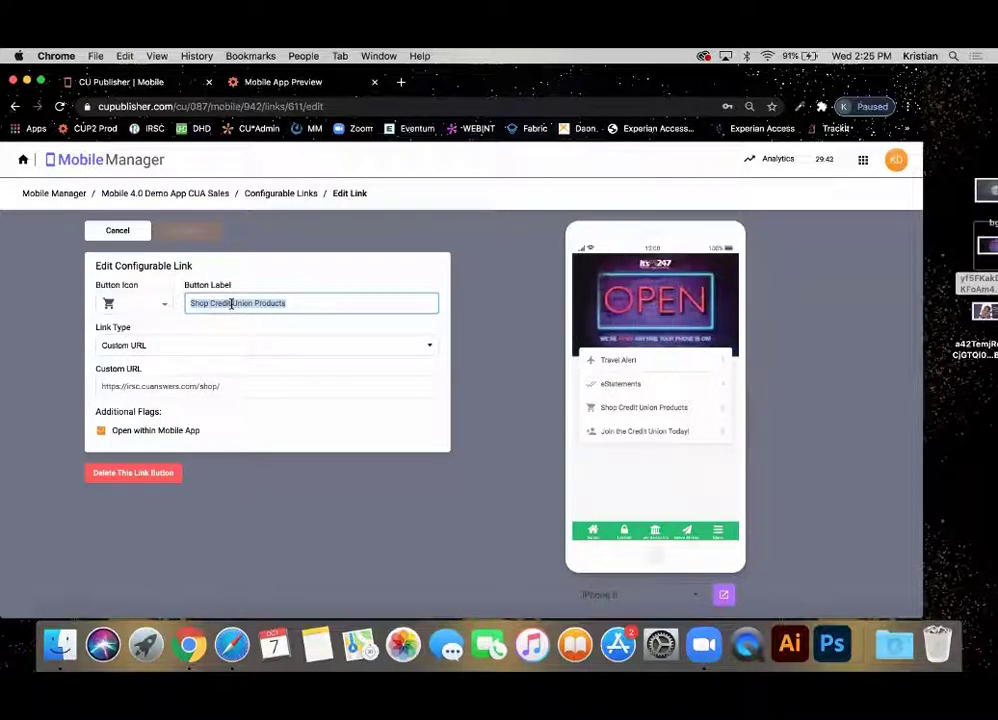
type("Apply")
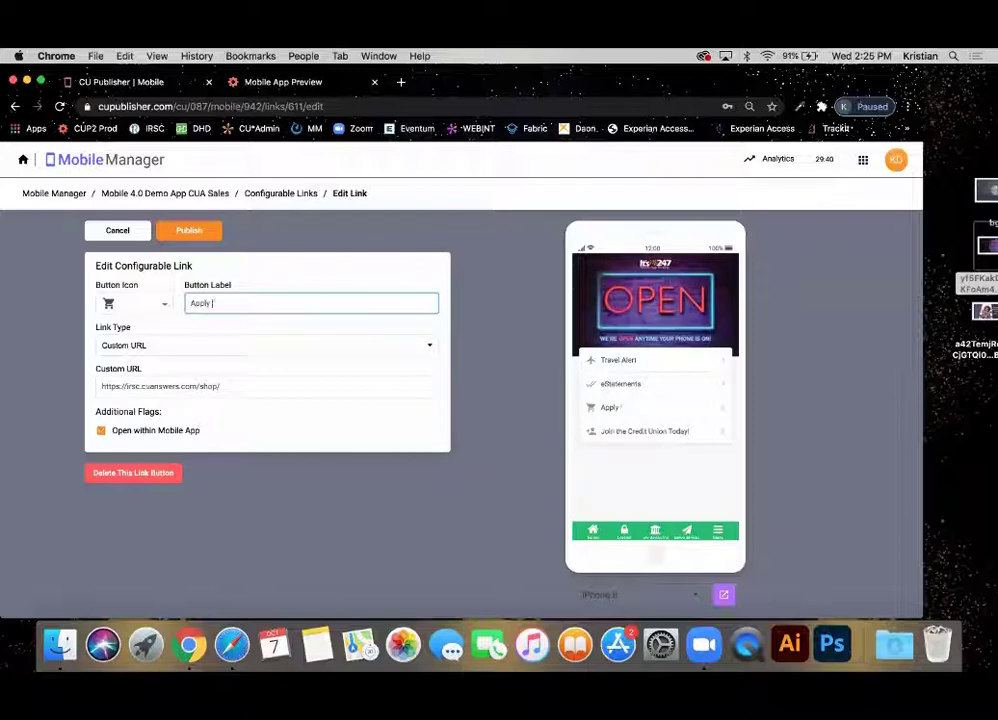
type(" for a Loa")
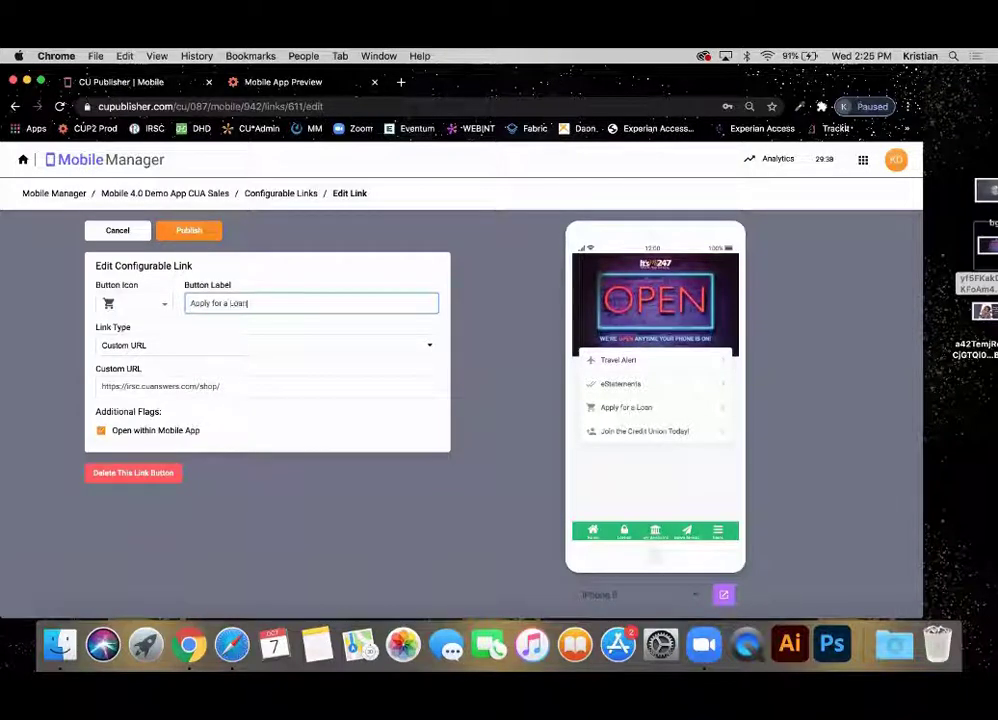
type("n")
Keep the link type as Custom URL after trying Membership Opening, and publish the link.
left_click(213, 347)
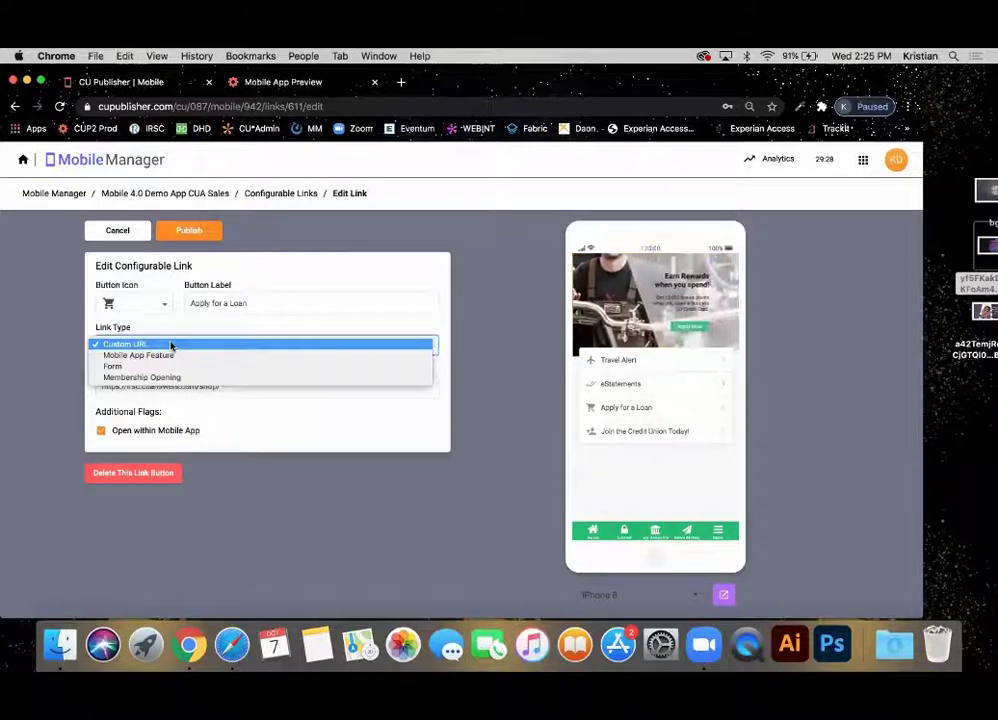
left_click(163, 377)
left_click(171, 348)
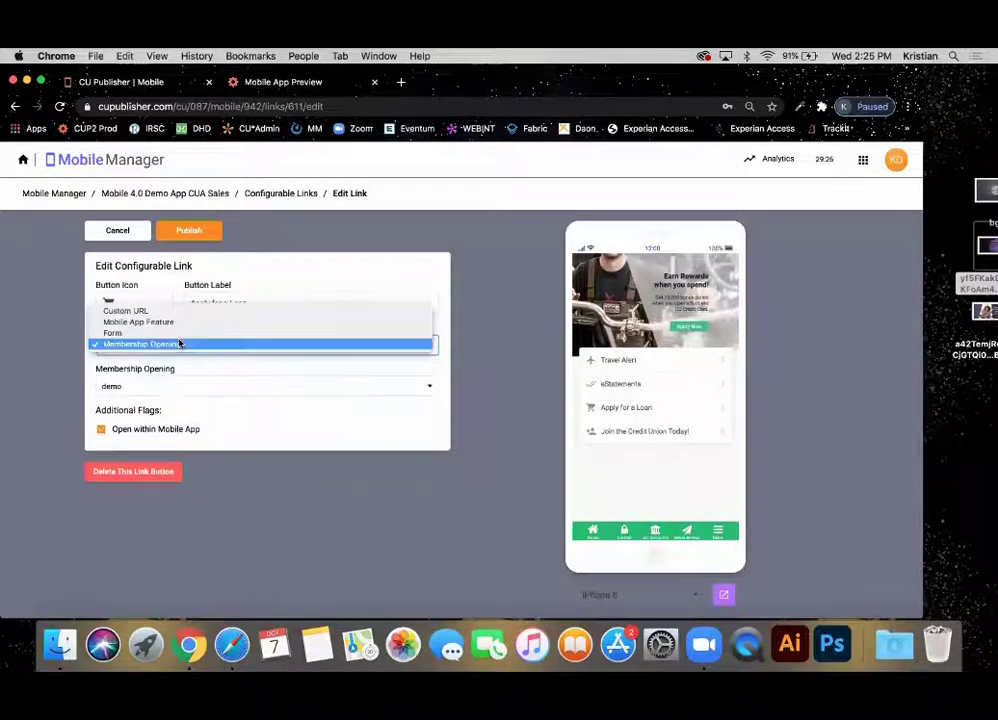
left_click(174, 313)
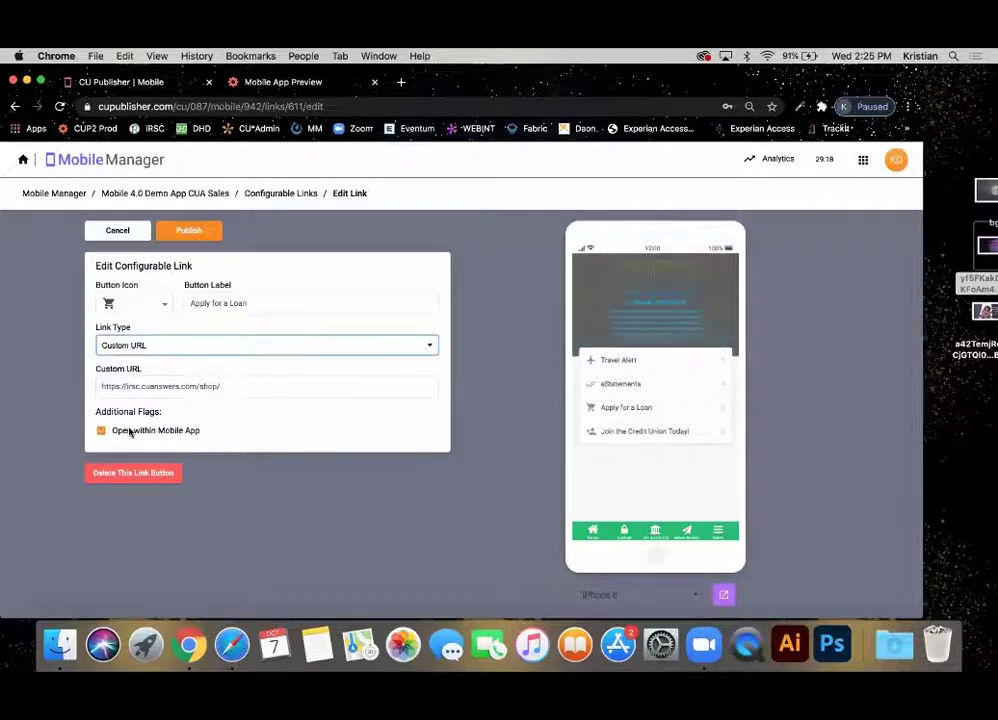
left_click(186, 231)
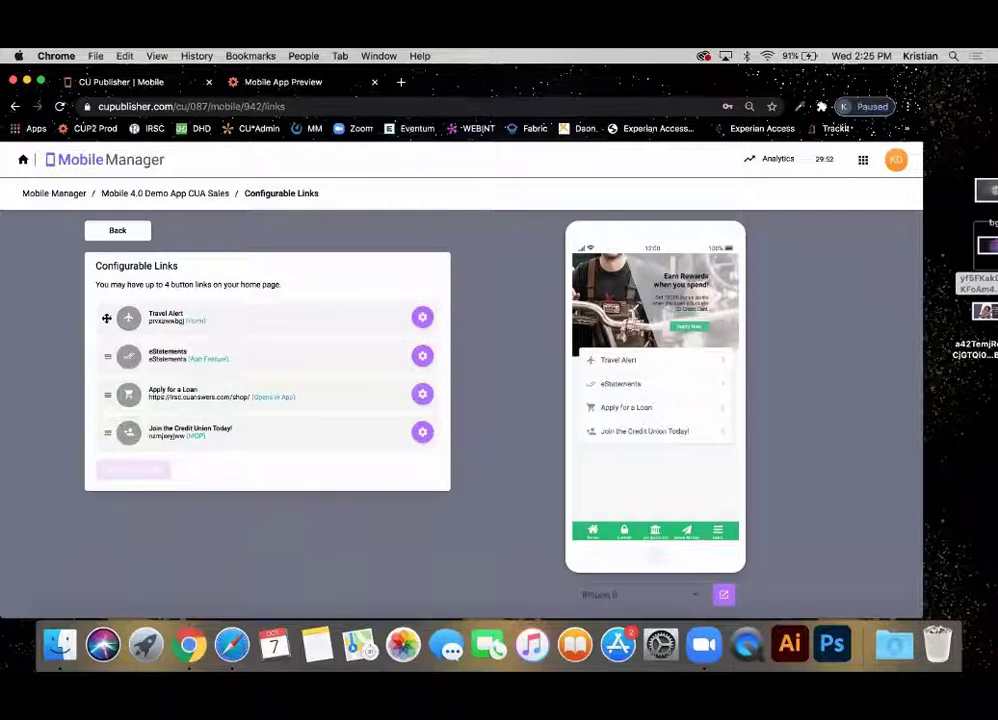
Move Travel Alert to second place among home links and put the Card Controls banner first.
left_click_drag(106, 318, 108, 350)
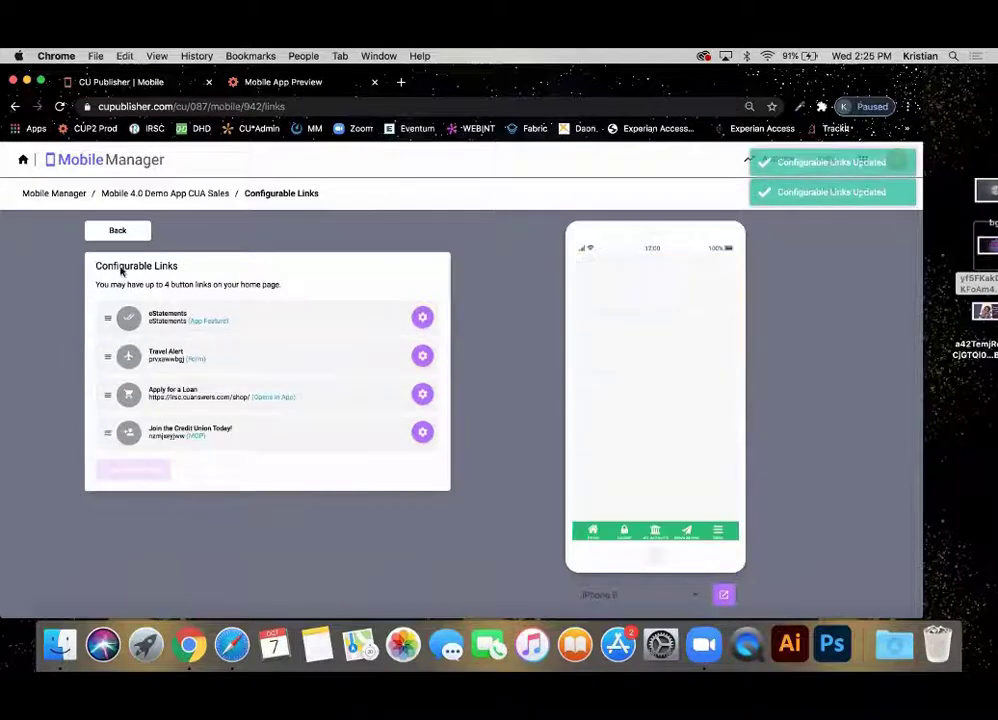
left_click(118, 230)
left_click(336, 418)
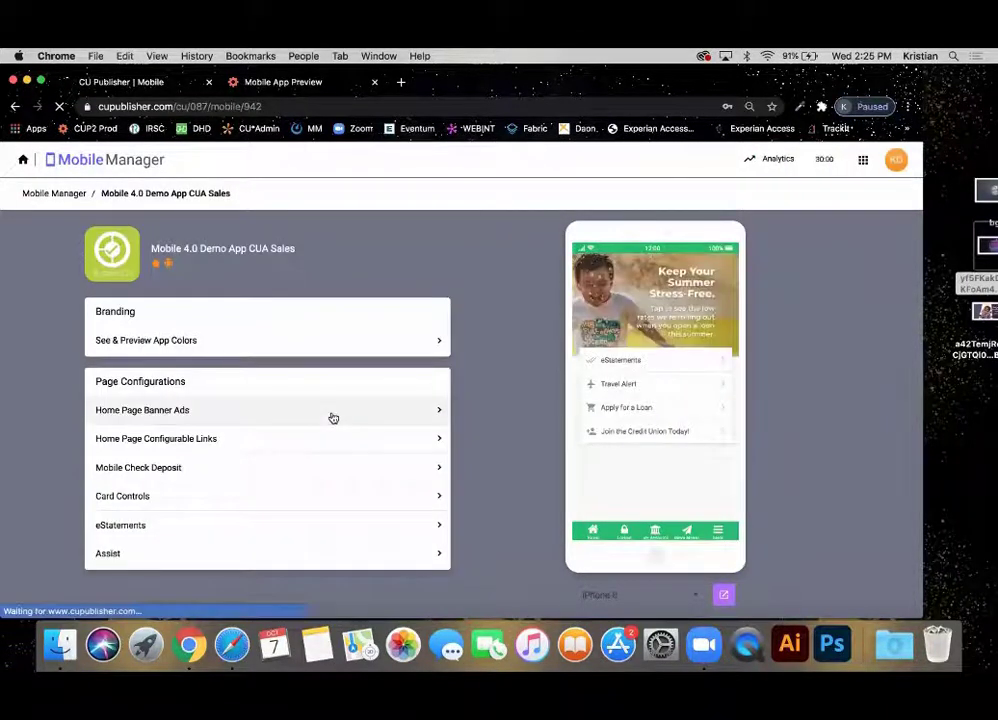
left_click_drag(107, 363, 105, 446)
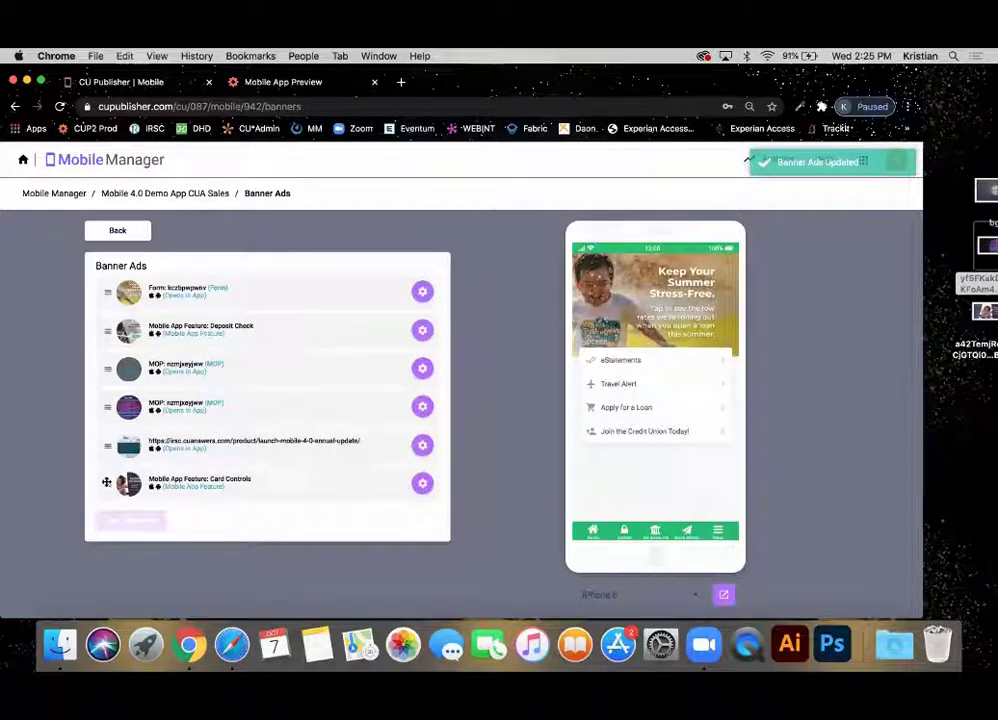
left_click_drag(107, 482, 116, 283)
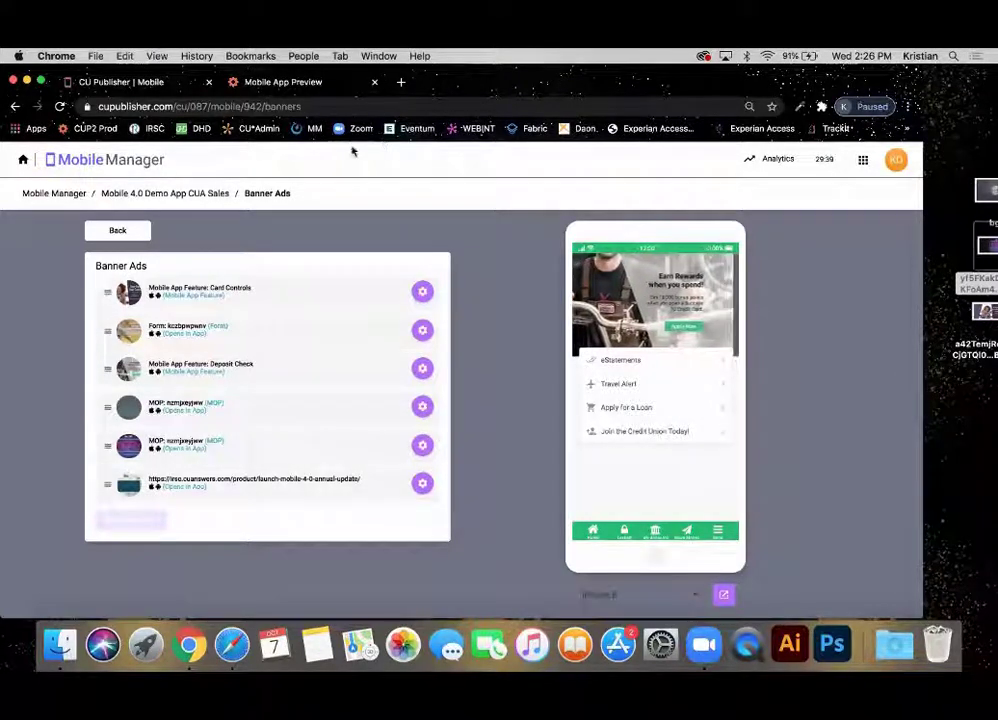
left_click(117, 230)
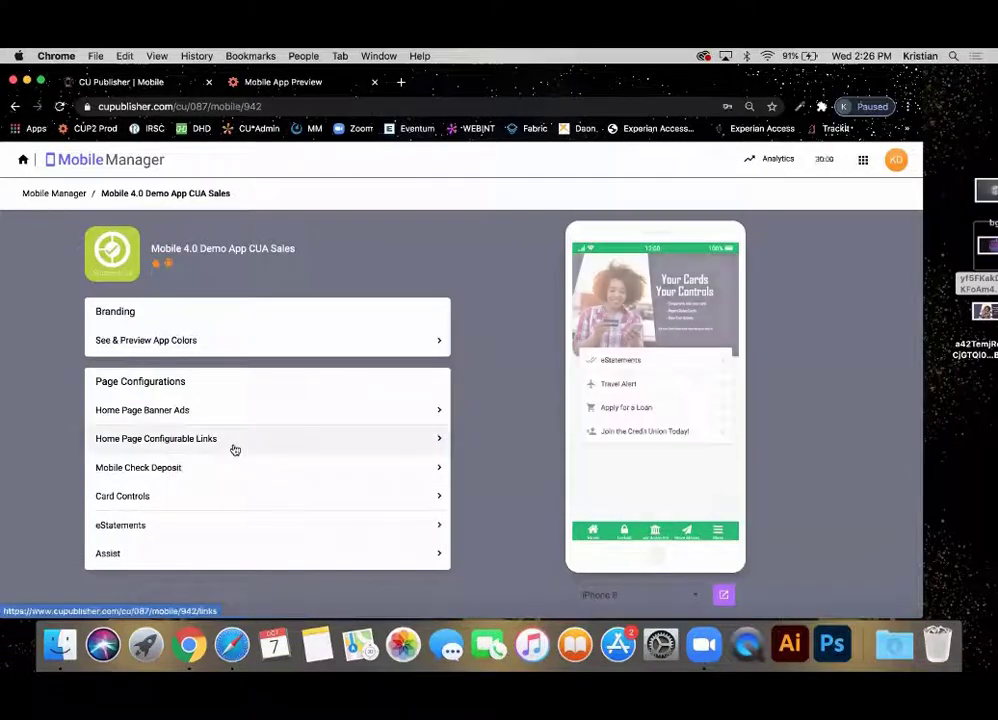
Inspect the eStatements link and its icon choices, then cancel without changes and return to overview.
left_click(236, 440)
left_click(422, 318)
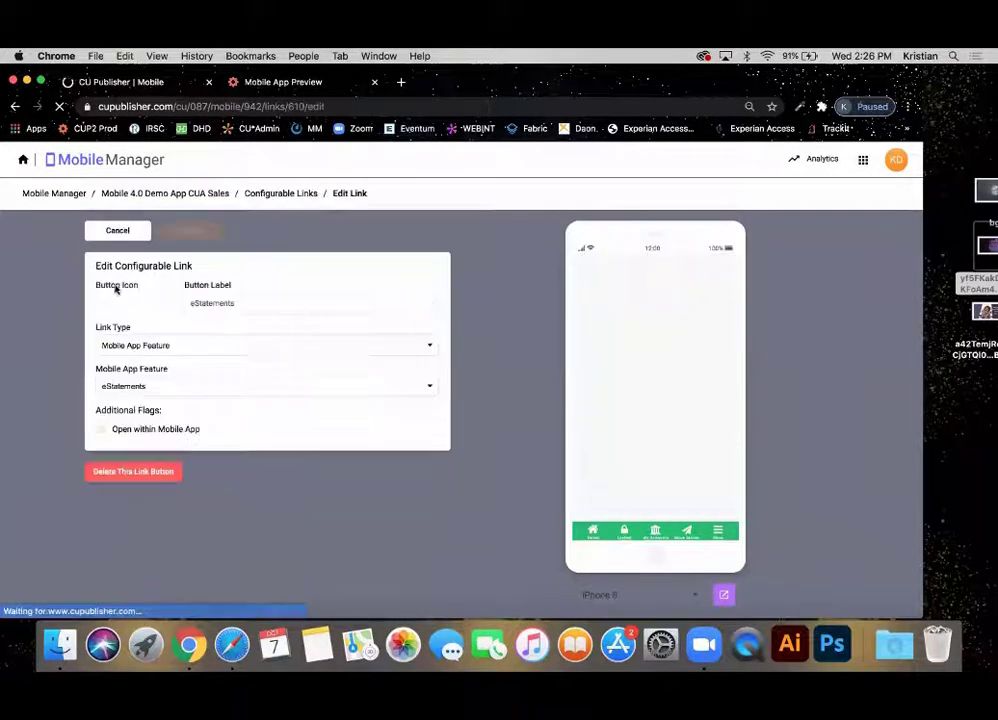
left_click(139, 305)
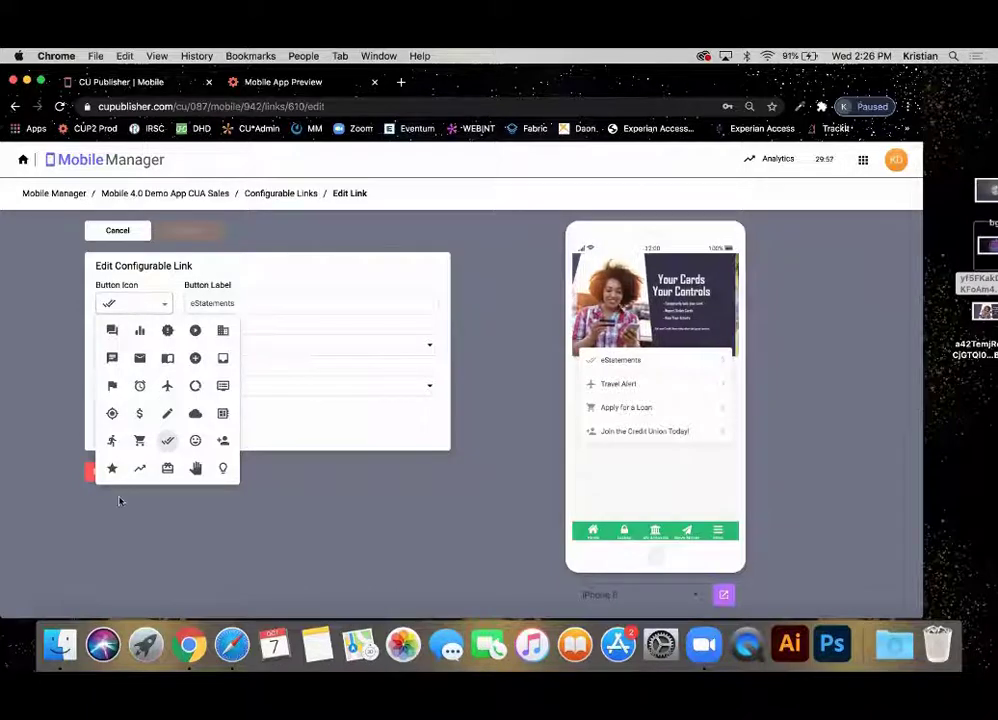
left_click(320, 436)
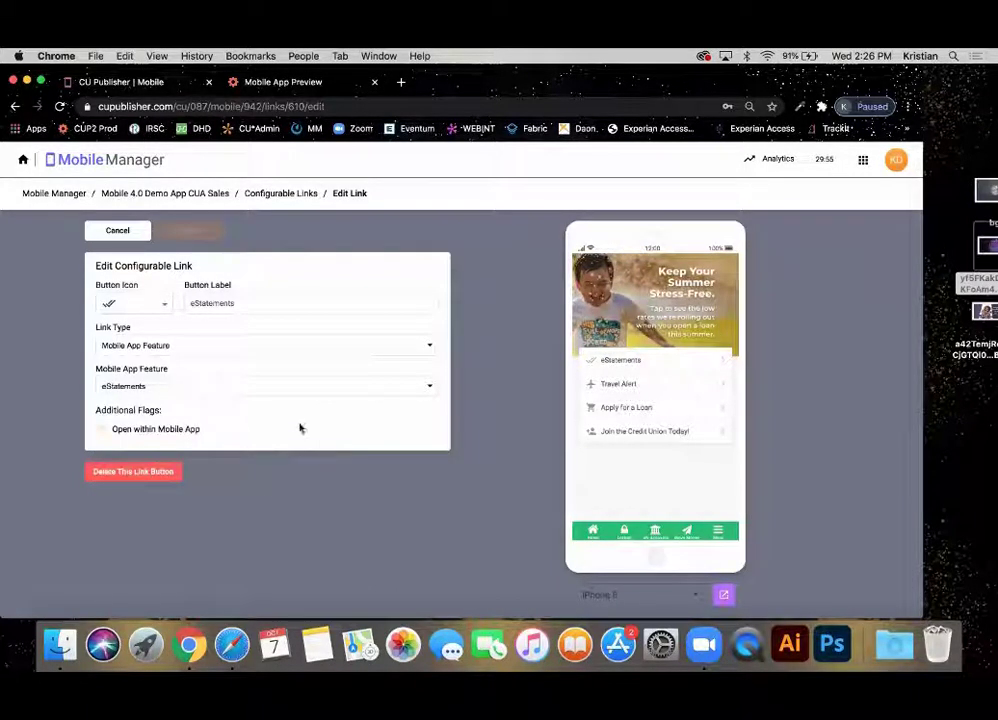
left_click(118, 238)
left_click(118, 238)
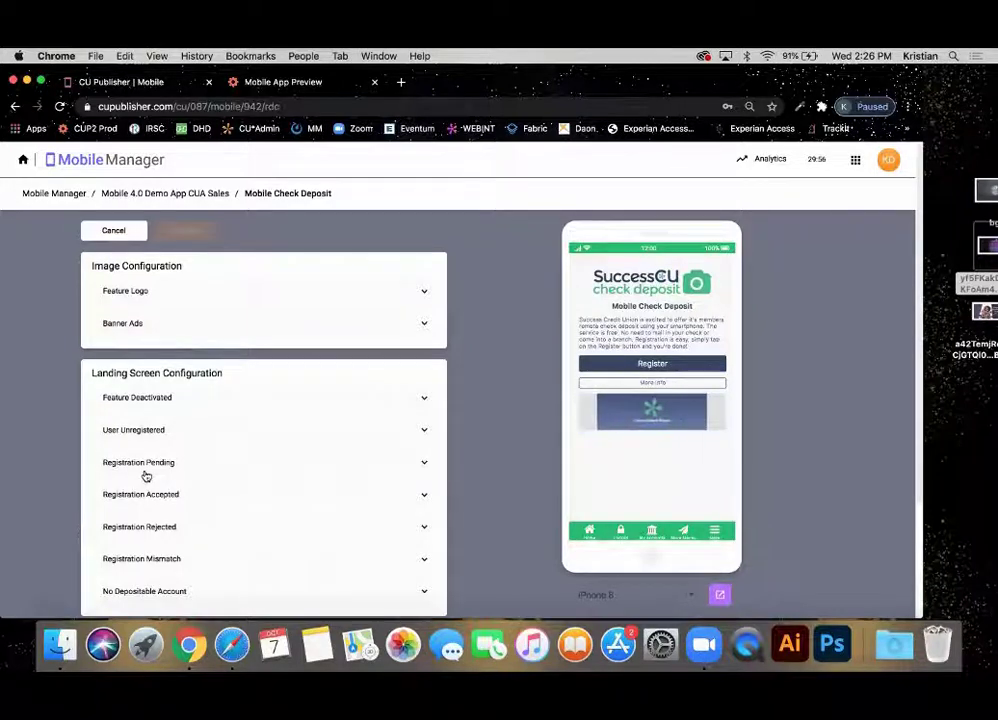
Expand the Feature Logo and Banner Ads sections and scroll down to the four live ads.
left_click(240, 297)
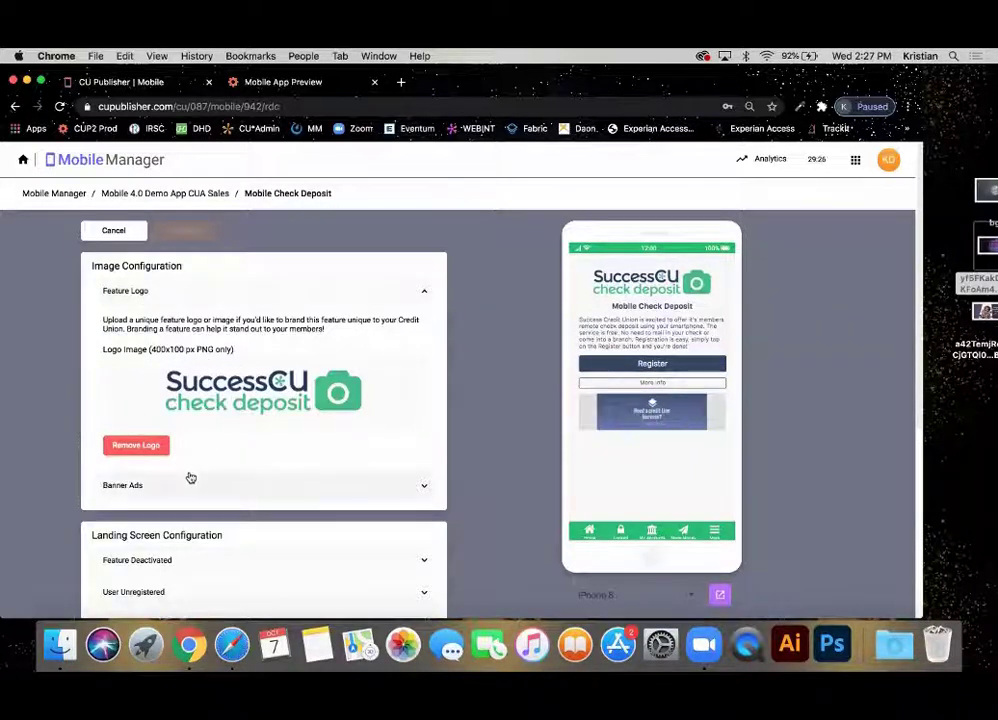
left_click(191, 478)
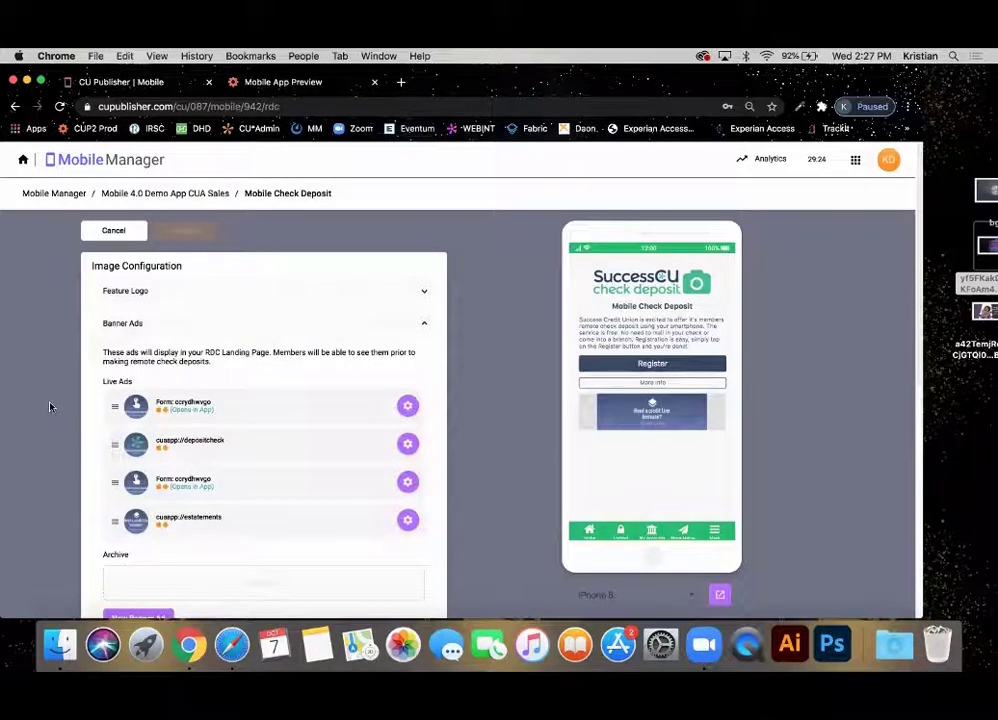
scroll(50, 406, "down", 2)
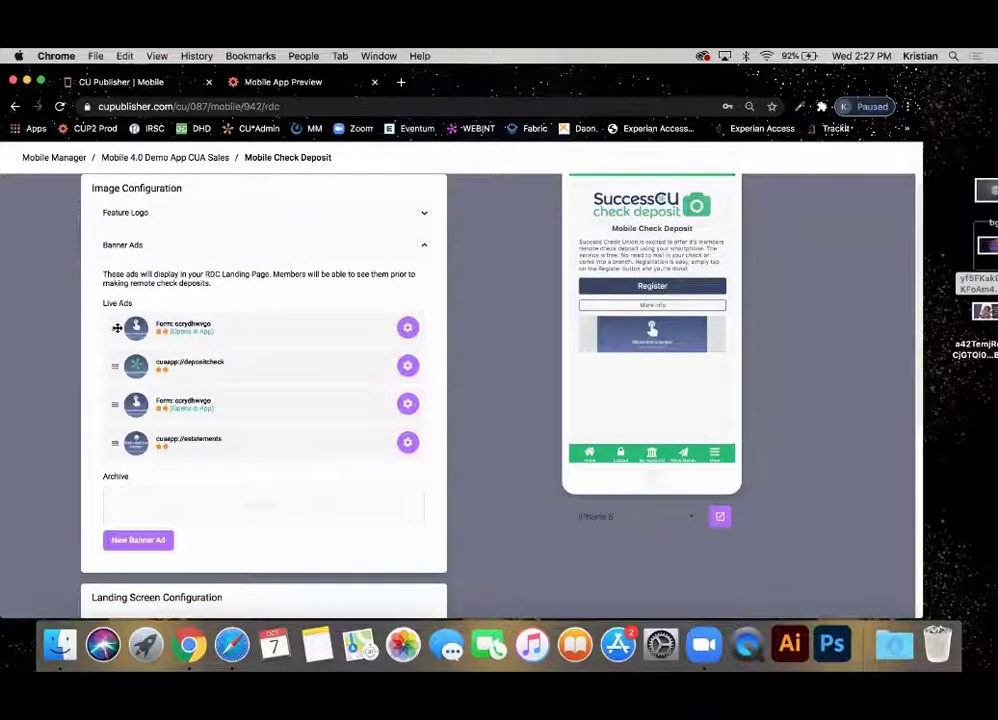
Start a new banner ad, check its link types, then cancel it.
left_click(140, 544)
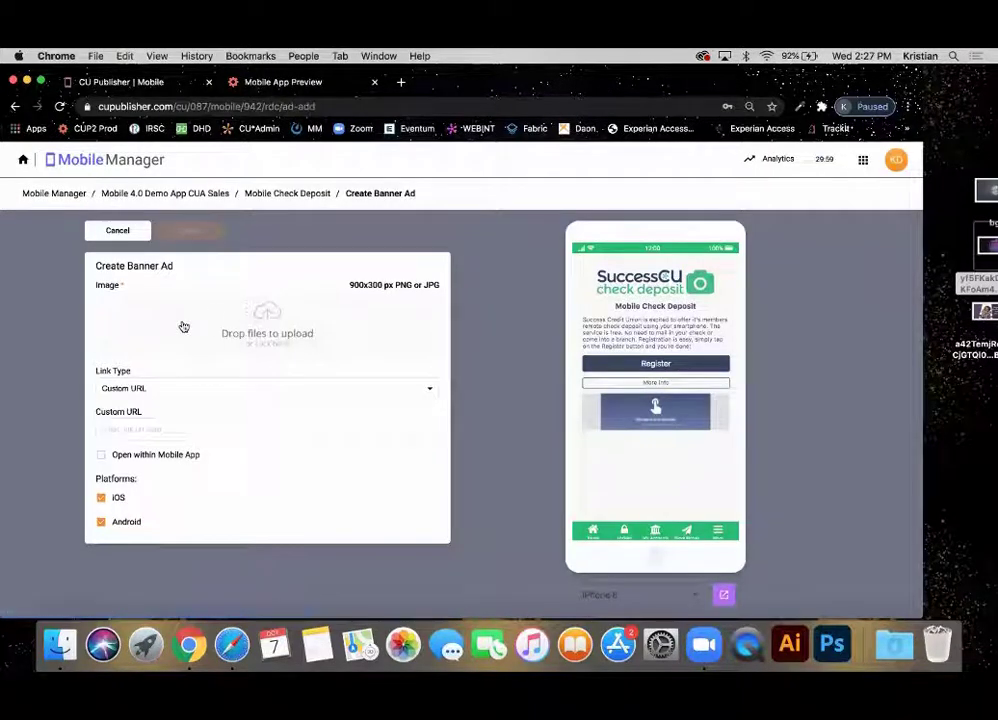
left_click(167, 389)
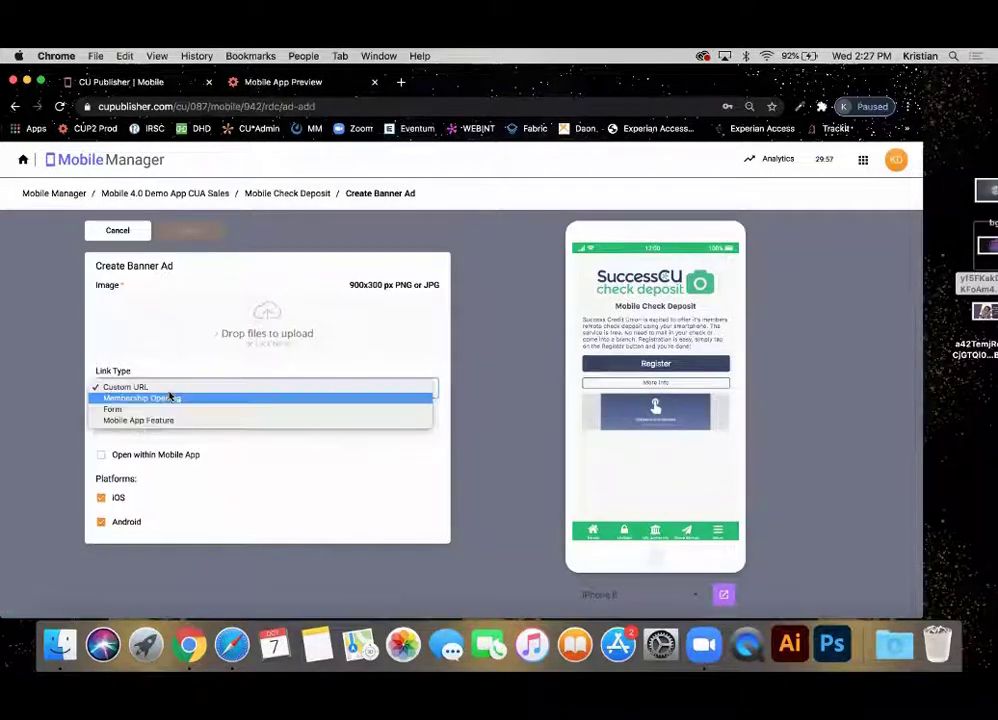
left_click(243, 484)
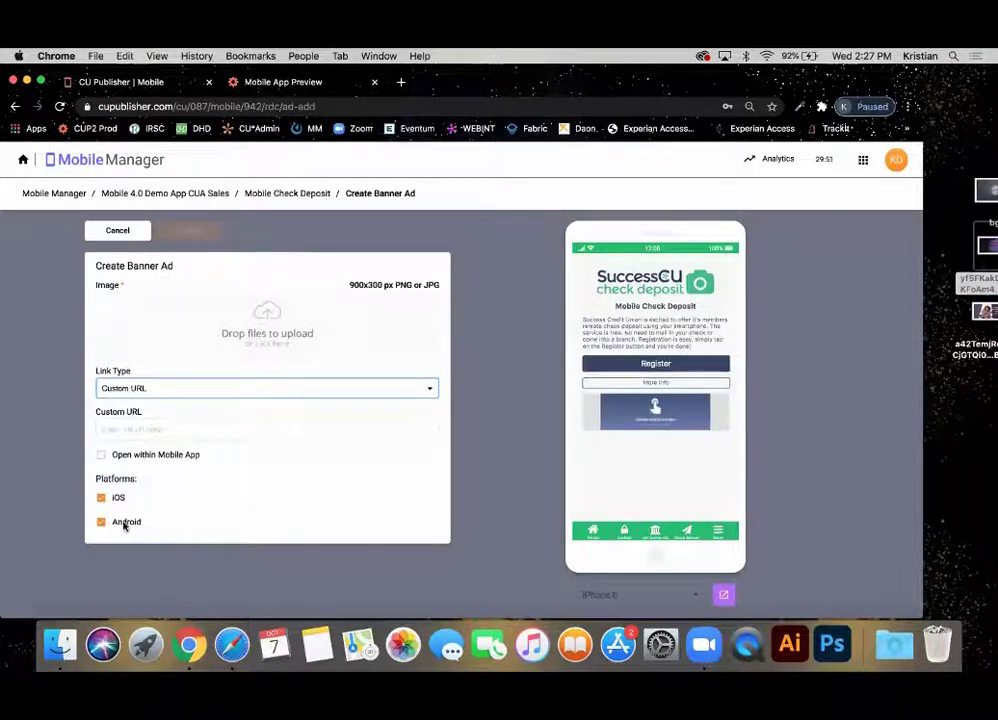
left_click(116, 230)
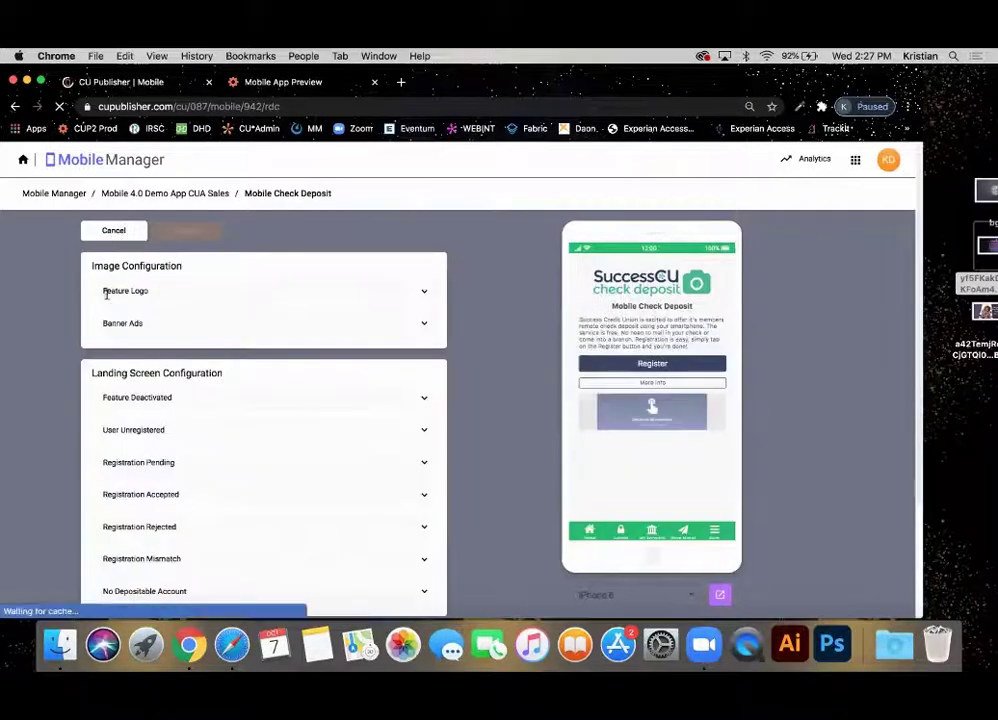
Move the third live banner ad higher, collapse Banner Ads, and expand Feature Deactivated.
left_click(124, 323)
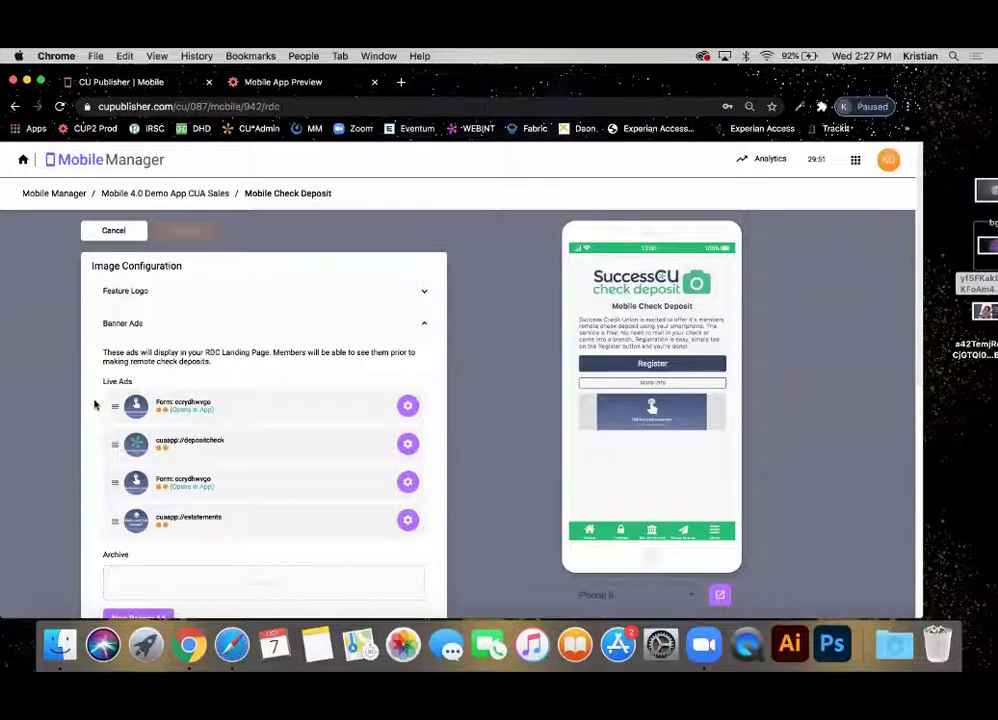
scroll(96, 404, "down", 2)
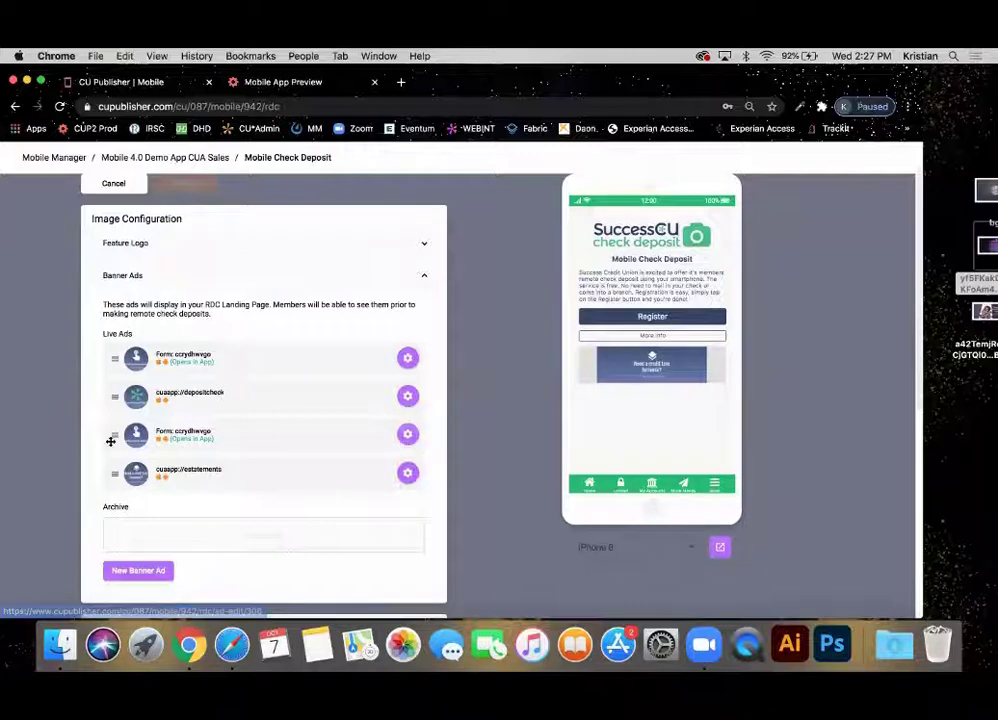
mouse_move(110, 437)
left_mouse_down()
mouse_move(113, 382)
mouse_move(107, 472)
mouse_move(111, 391)
mouse_move(111, 433)
left_mouse_up()
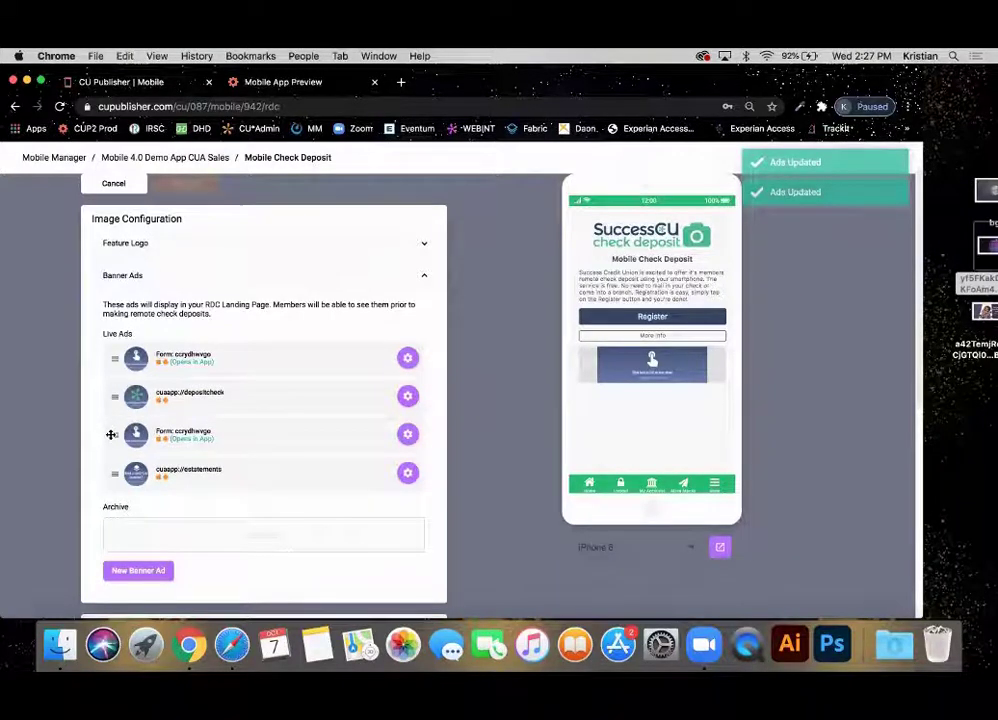
left_click(215, 285)
scroll(215, 285, "down", 2)
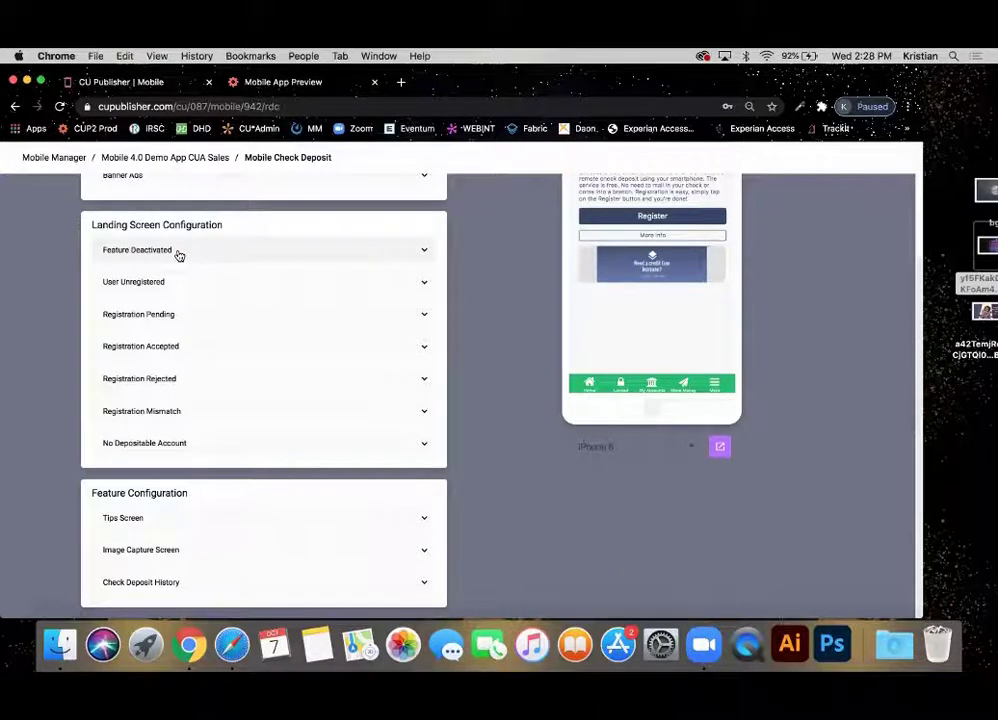
left_click(179, 252)
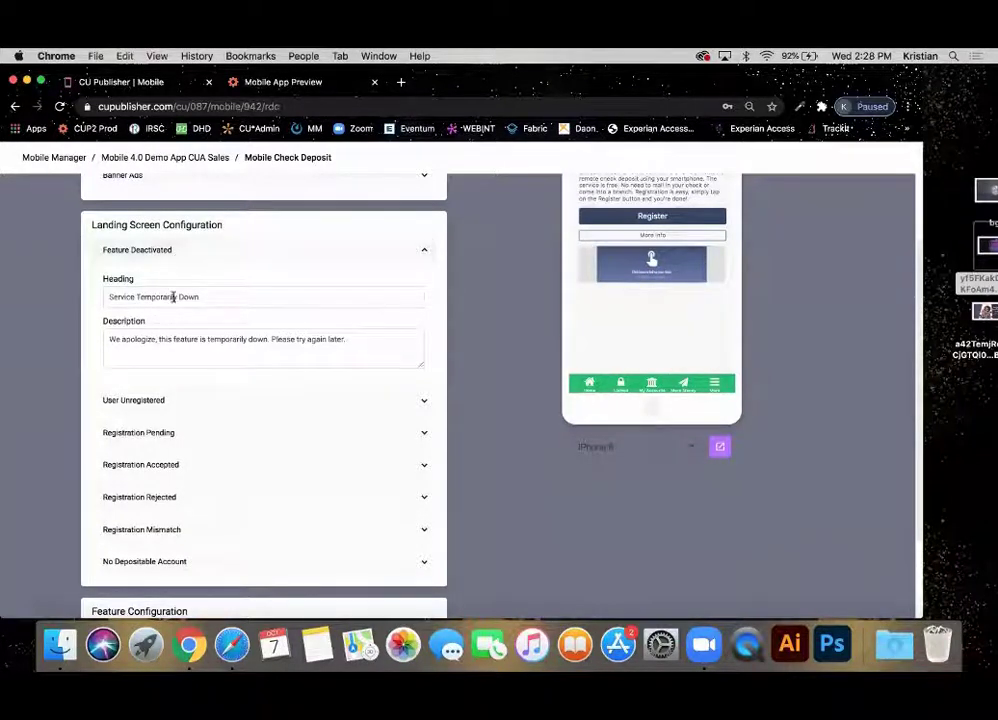
Review the User Unregistered message with its More info popup preview, then the Registration Pending fields.
left_click(140, 404)
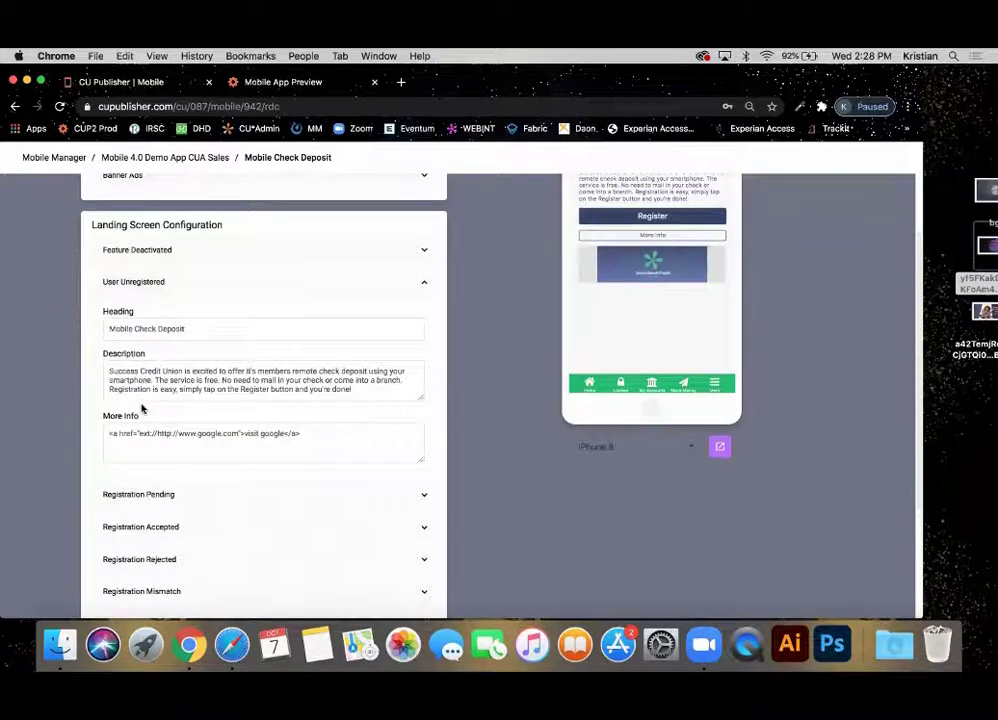
scroll(143, 408, "up", 3)
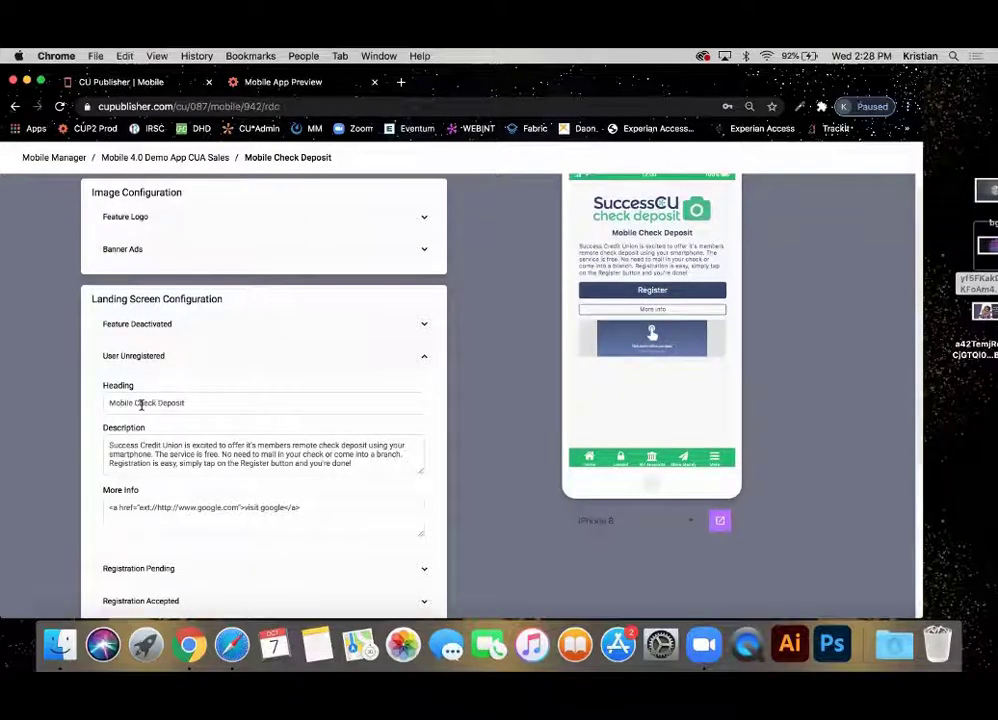
left_click(655, 310)
left_click(643, 340)
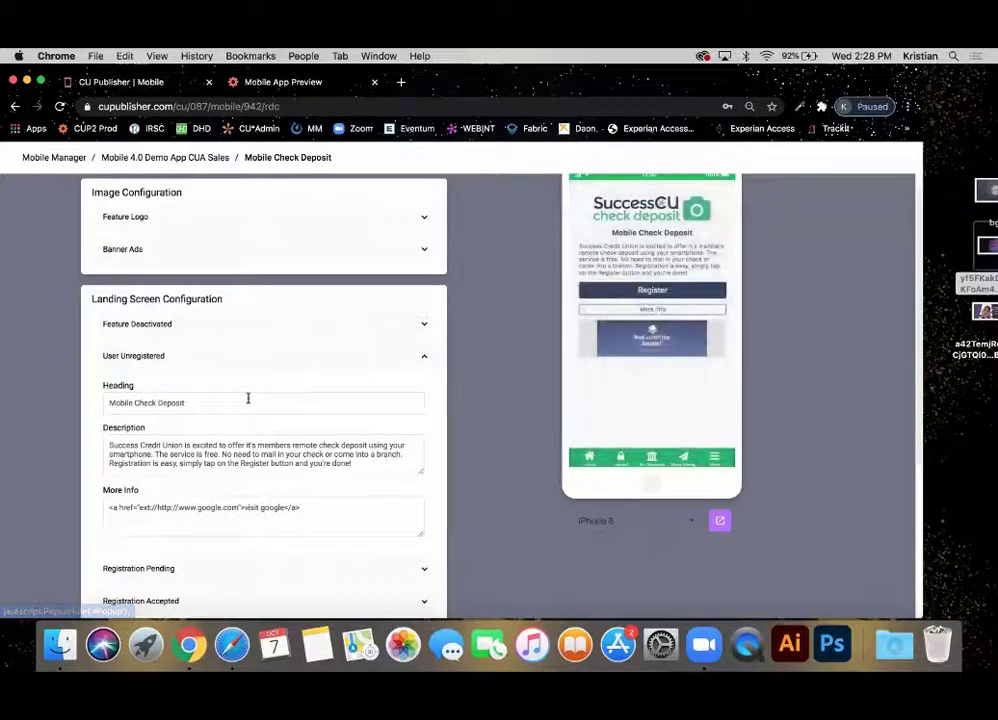
scroll(248, 400, "down", 5)
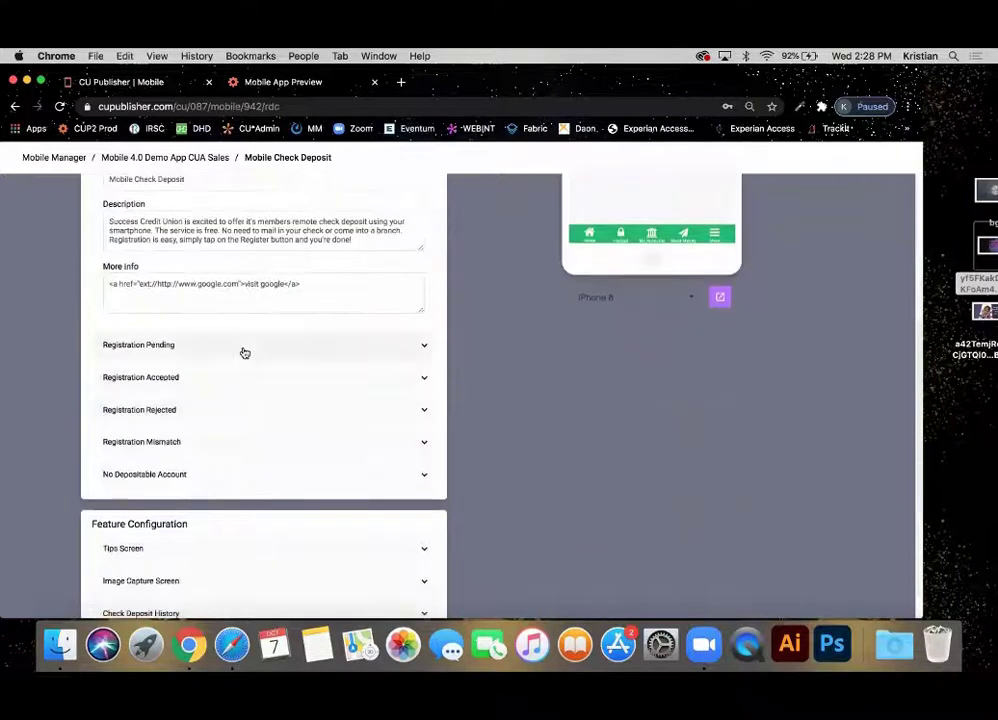
left_click(243, 350)
scroll(243, 351, "up", 3)
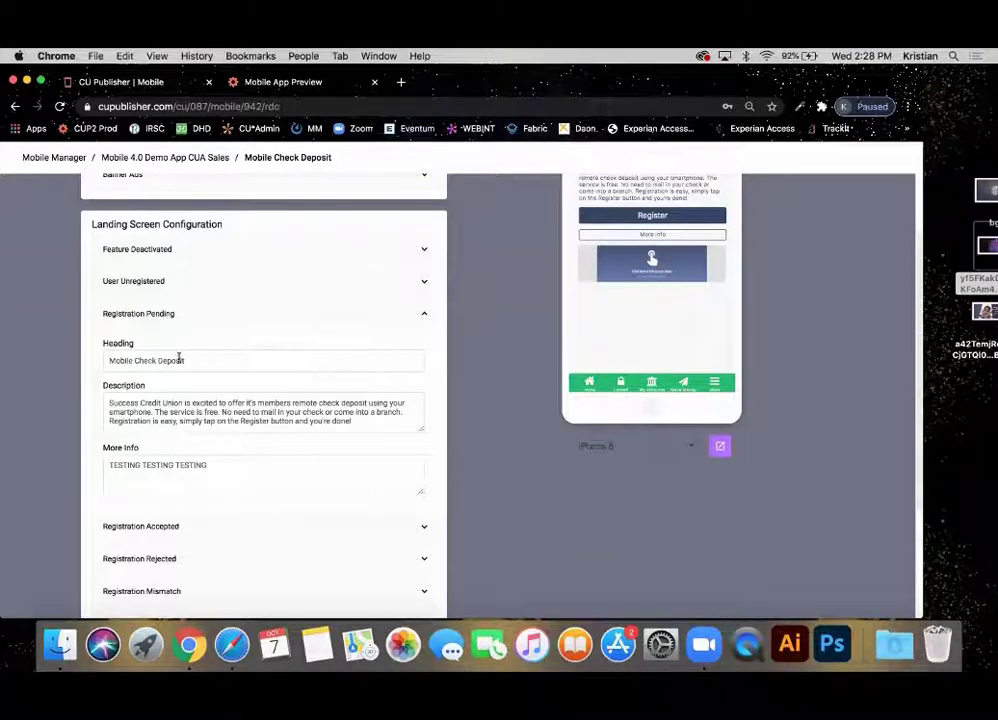
left_click(240, 315)
Expand Registration Accepted, Rejected, Mismatch and No Depositable Account, then collapse No Depositable Account.
left_click(223, 346)
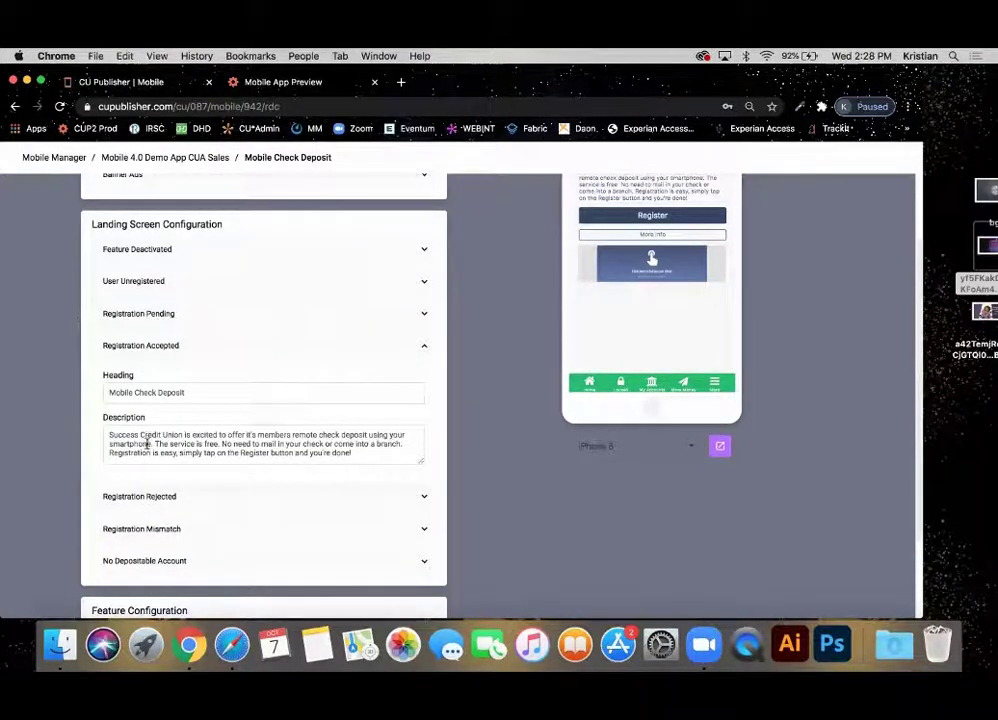
left_click(140, 496)
scroll(146, 502, "down", 3)
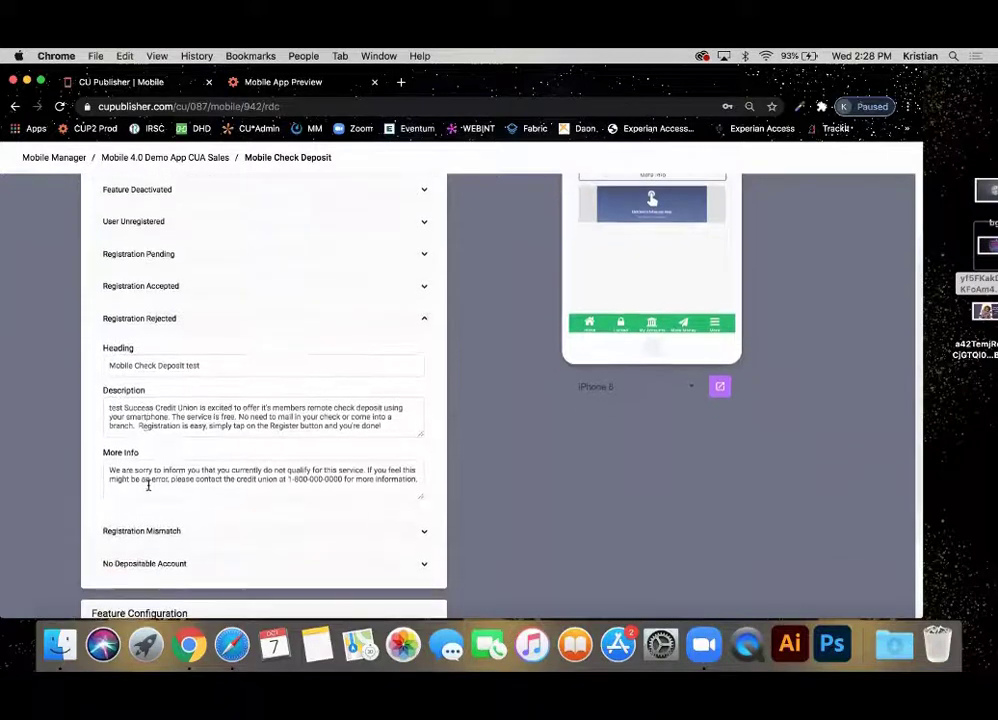
left_click(181, 476)
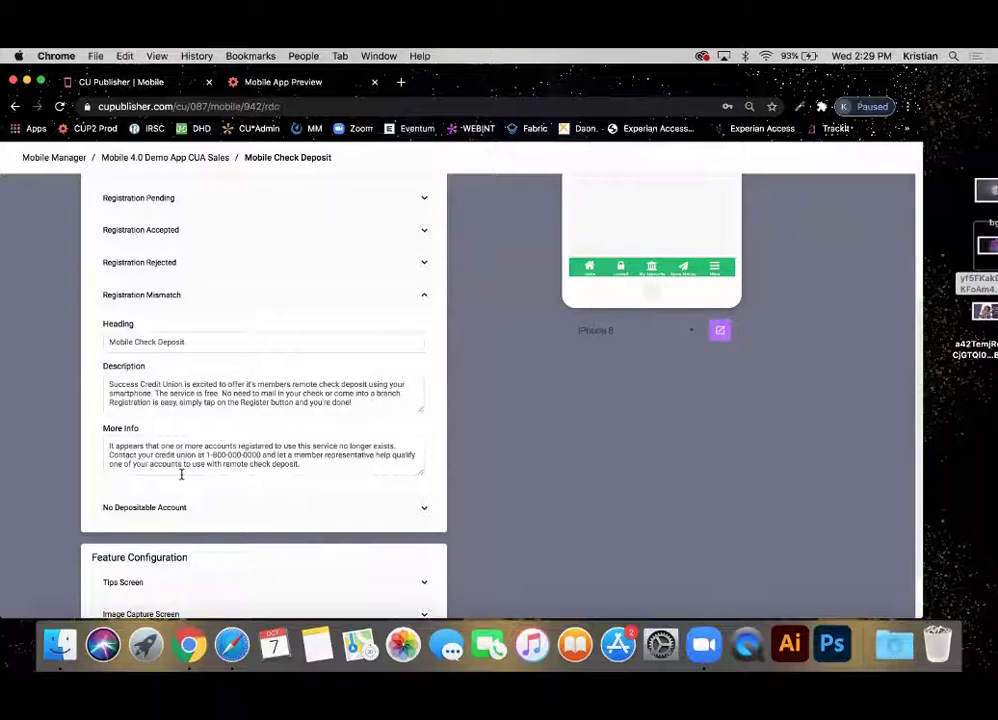
left_click(184, 511)
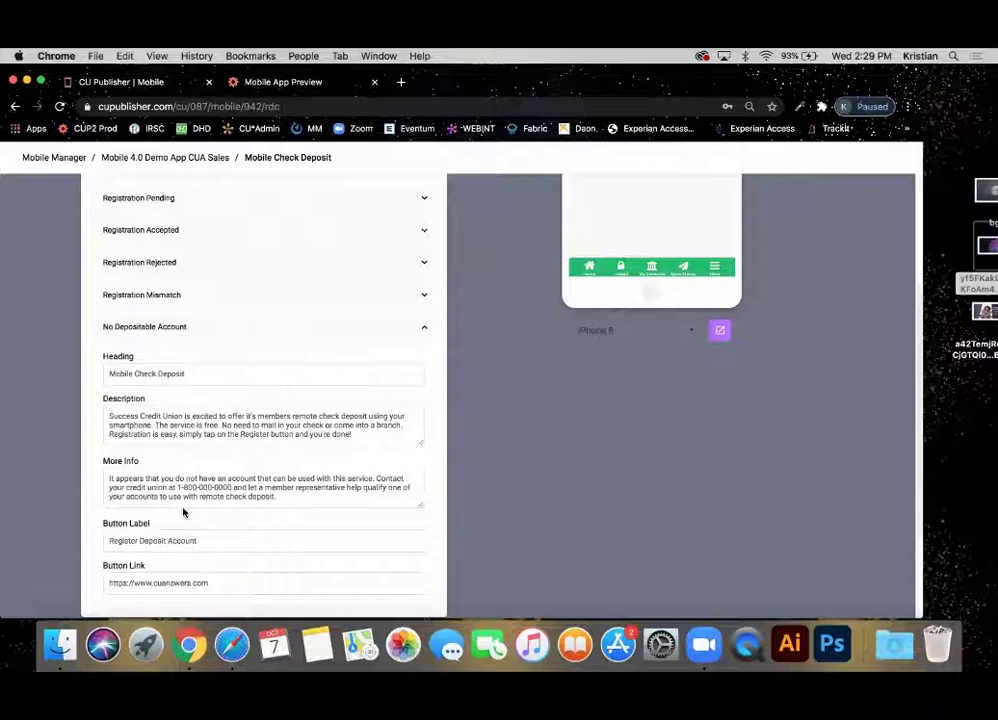
left_click(252, 328)
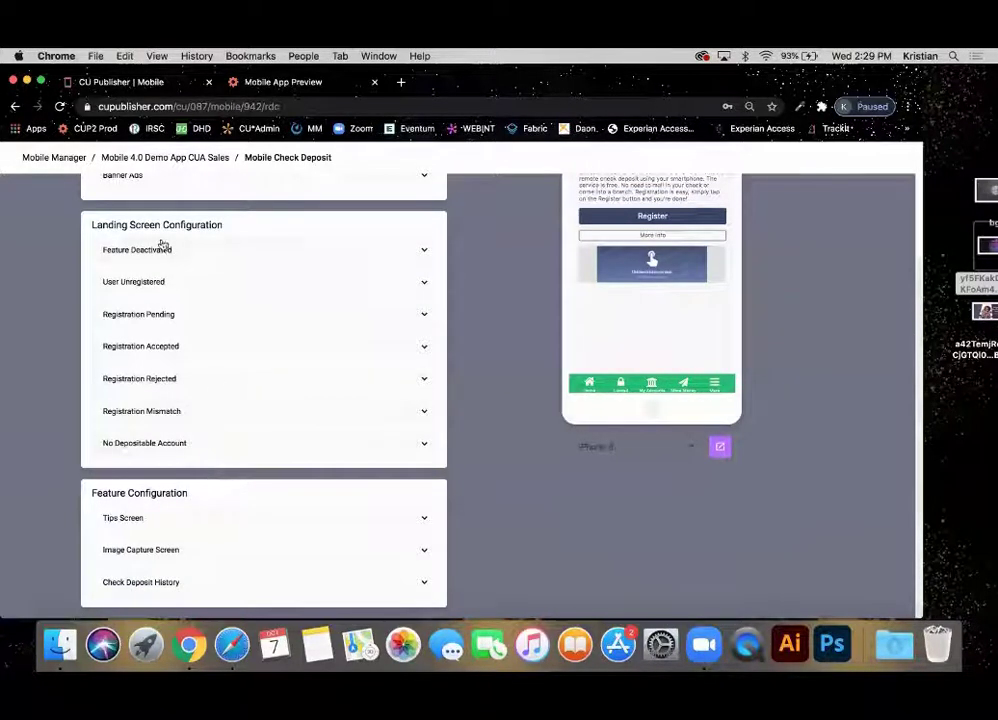
Review the Tips Screen settings, noting Tip 1's 132-character limit.
left_click(203, 517)
scroll(205, 510, "down", 2)
scroll(268, 312, "down", 2)
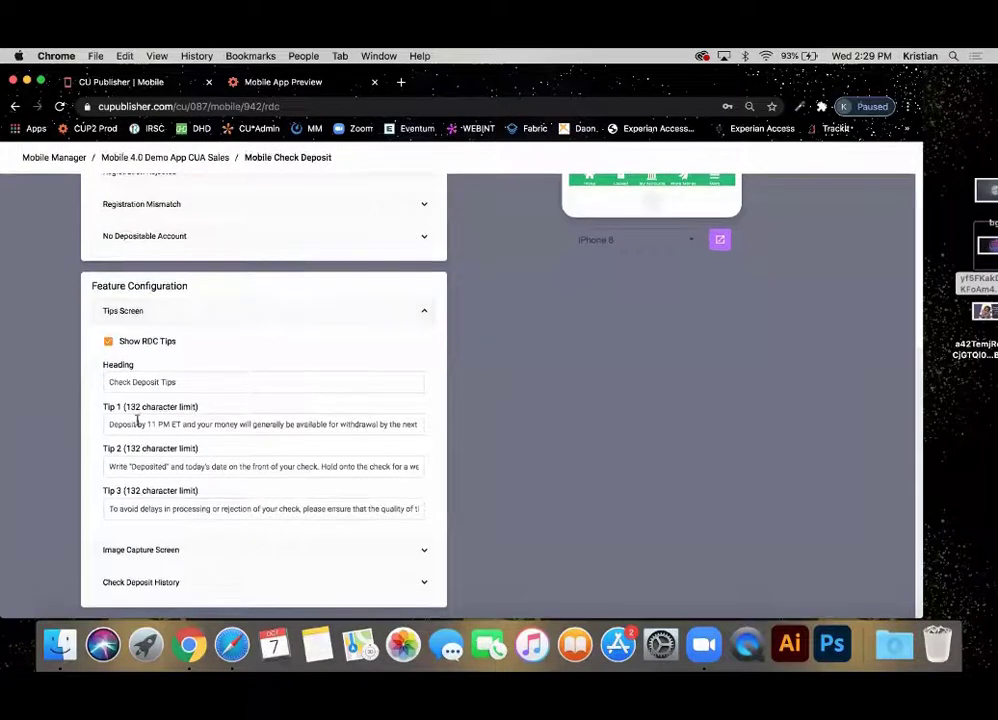
left_click_drag(196, 408, 127, 408)
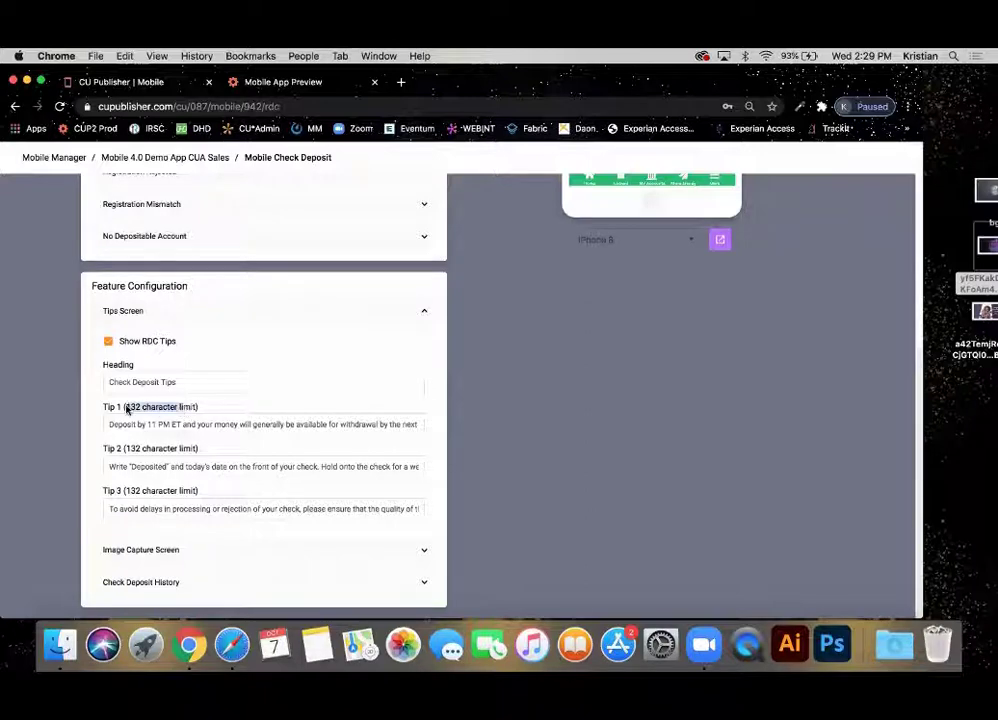
left_click(261, 399)
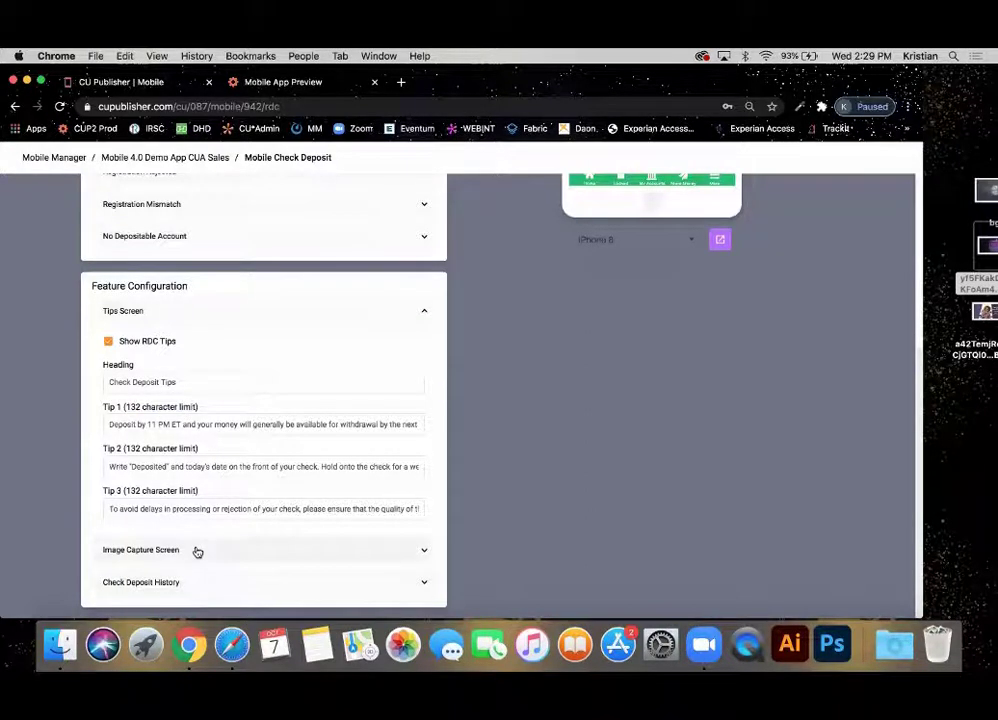
In Image Capture Screen, switch on Show Limits Table and select the success popup message.
left_click(196, 550)
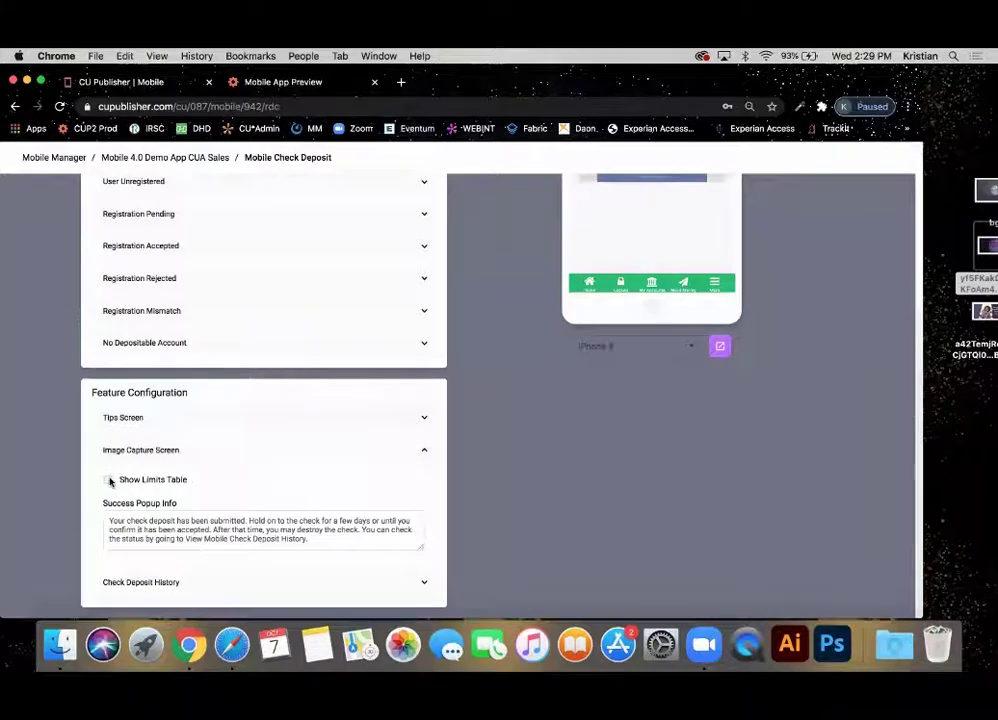
left_click(109, 480)
scroll(571, 498, "up", 3)
scroll(571, 496, "down", 2)
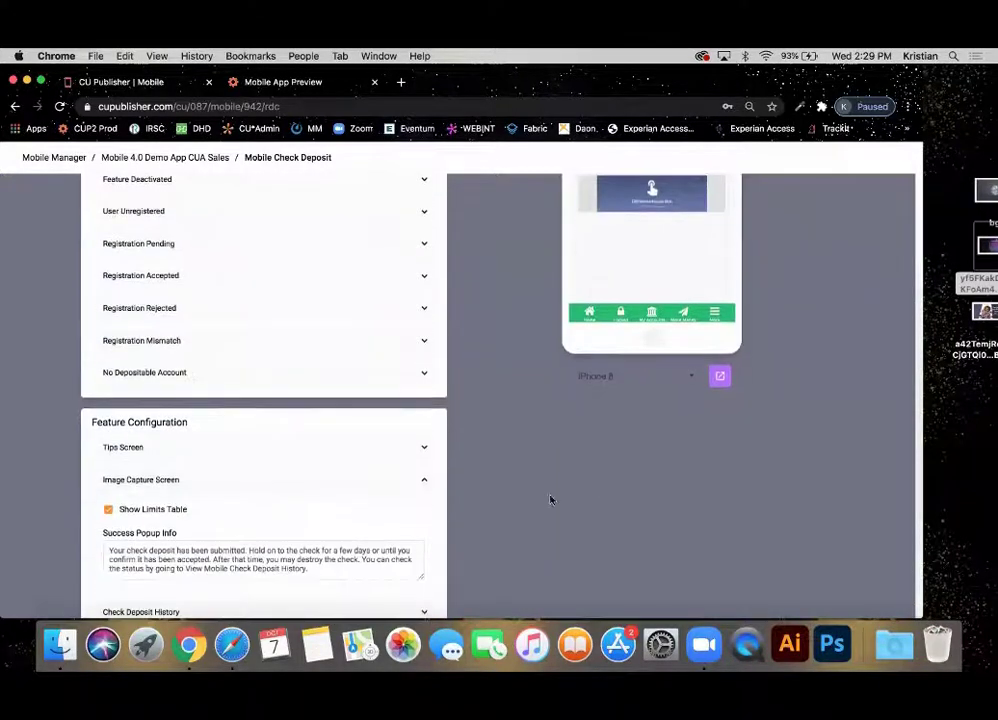
scroll(127, 512, "down", 1)
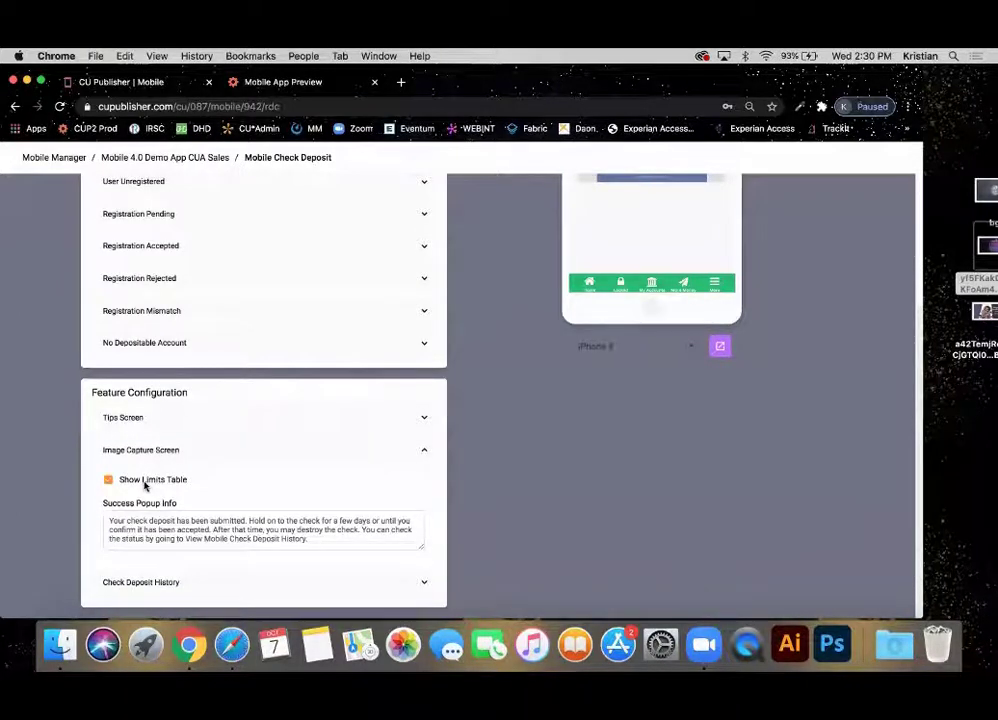
left_click(128, 483)
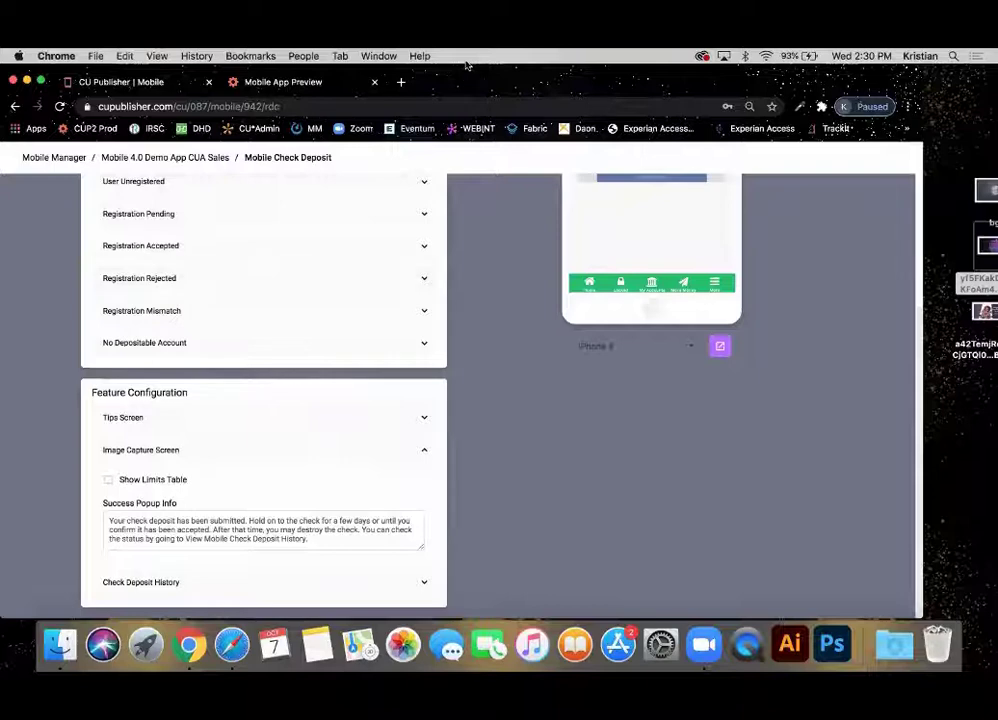
left_click(153, 481)
triple_click(160, 529)
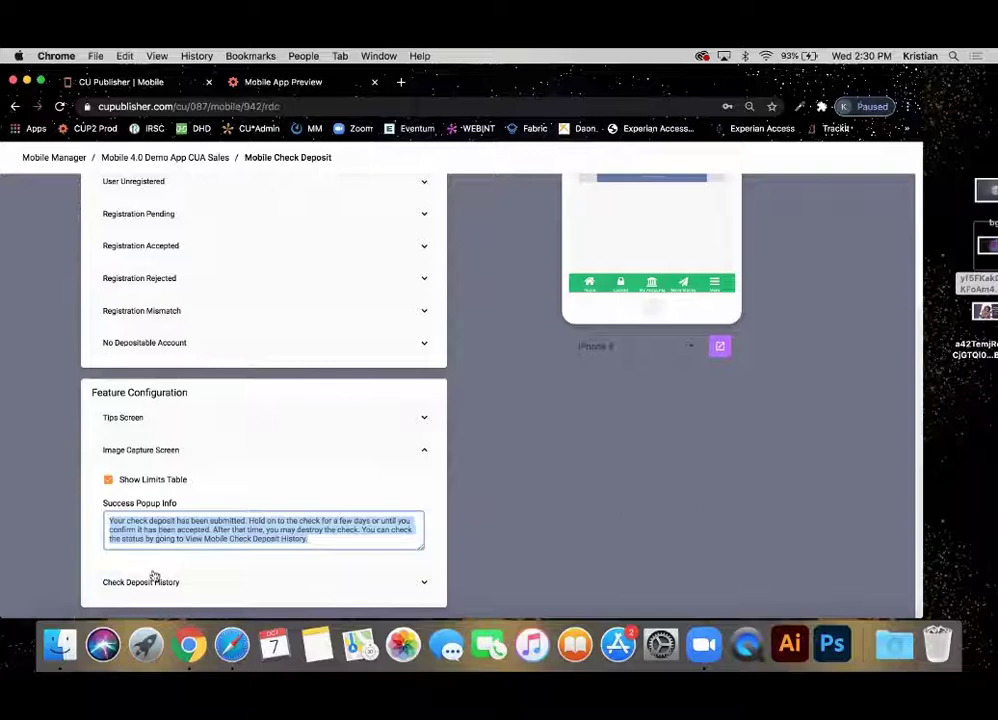
Expand Check Deposit History and scroll through its 30-day history description and status messages.
left_click(154, 579)
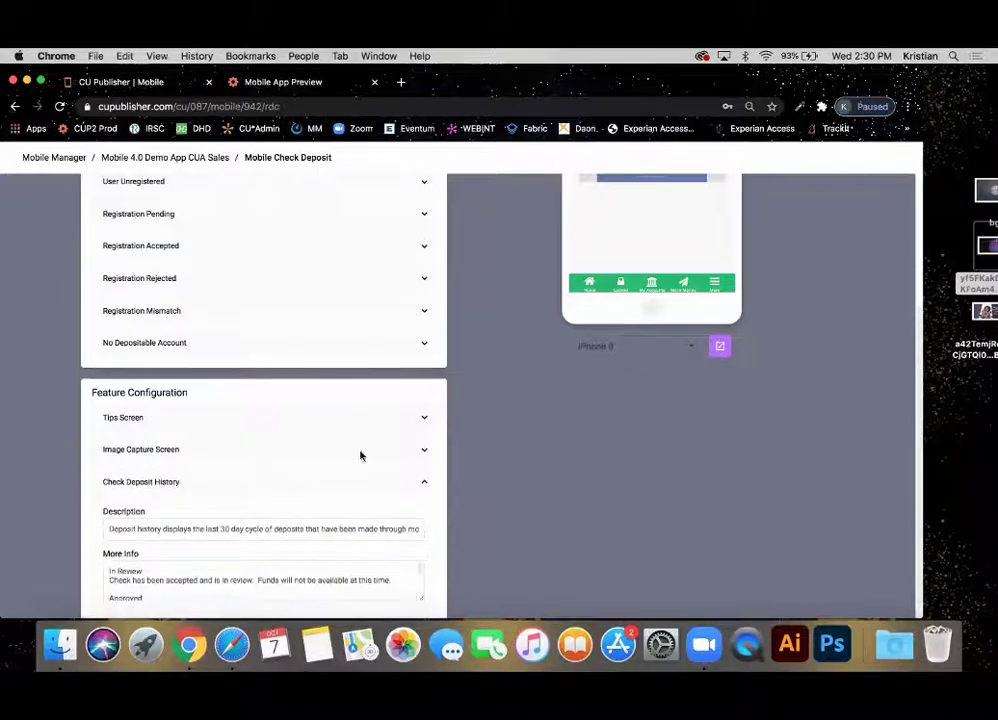
scroll(508, 388, "down", 1)
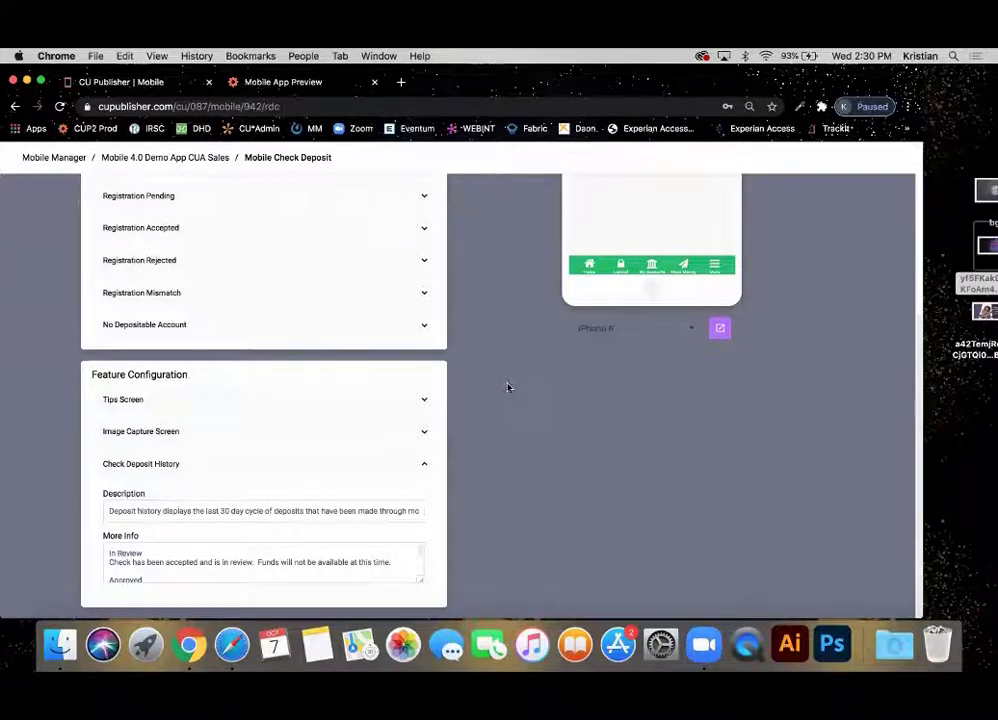
scroll(243, 556, "down", 3)
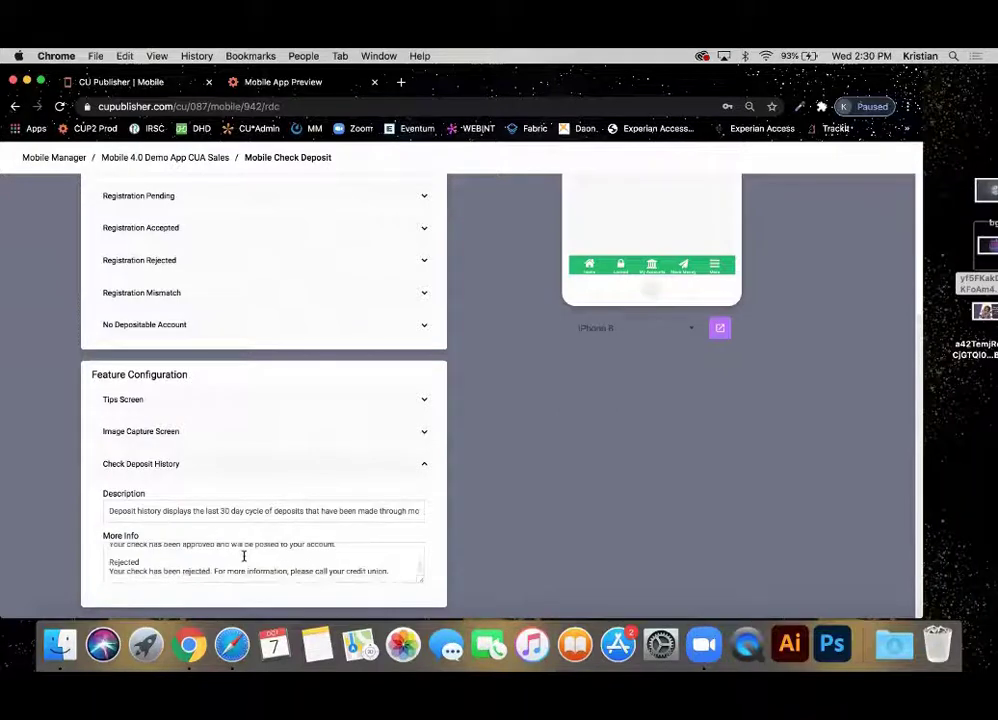
scroll(243, 556, "up", 3)
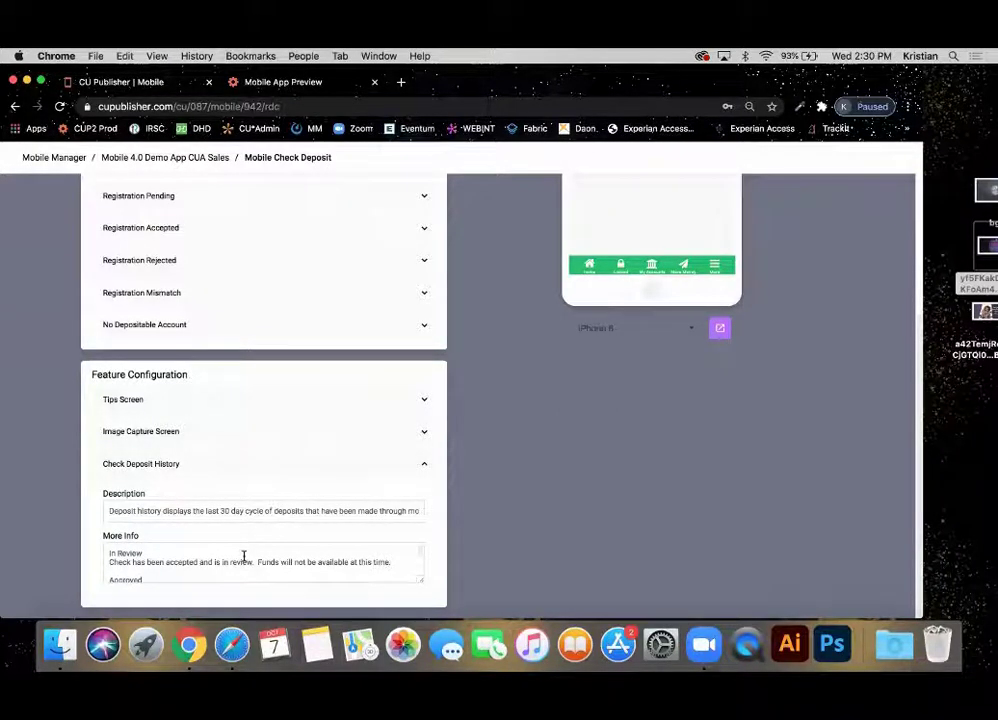
scroll(243, 556, "down", 3)
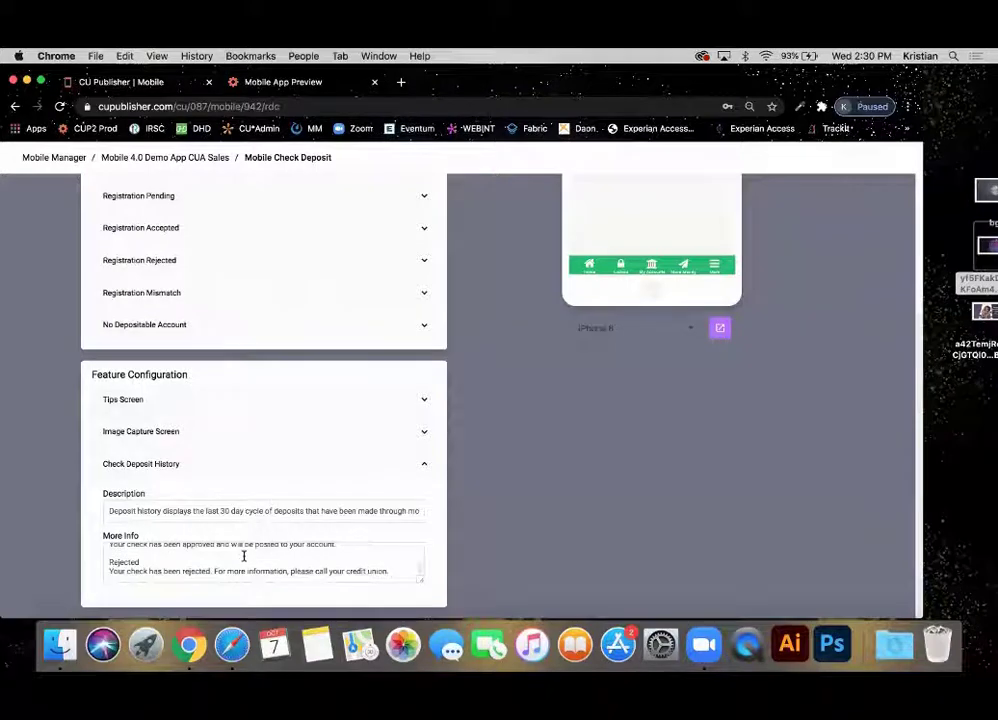
scroll(468, 471, "up", 10)
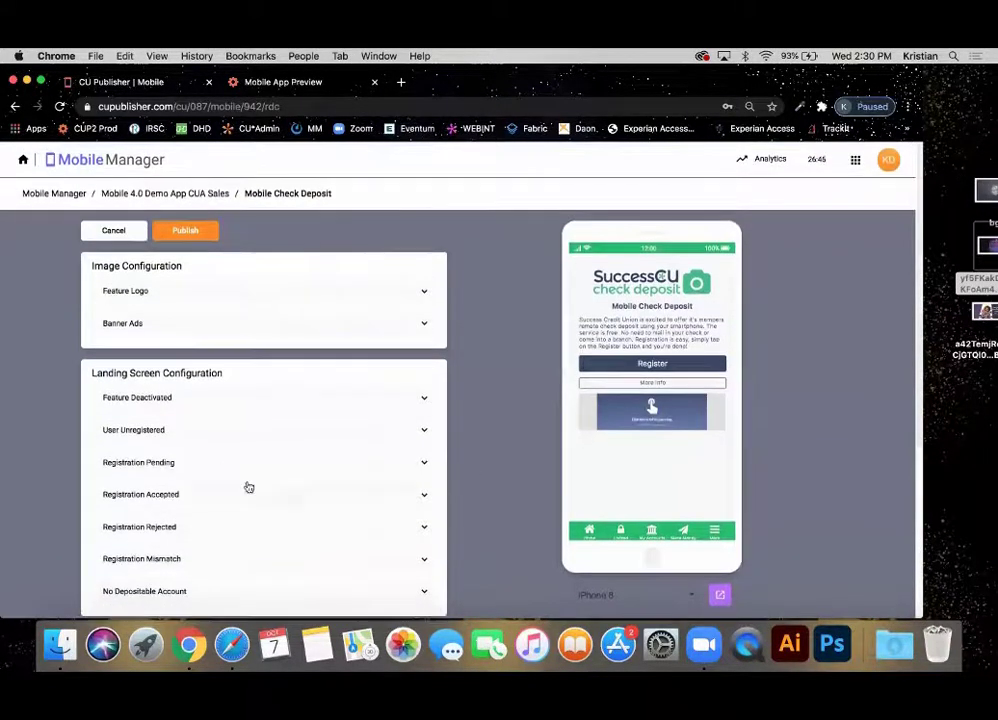
scroll(80, 423, "down", 5)
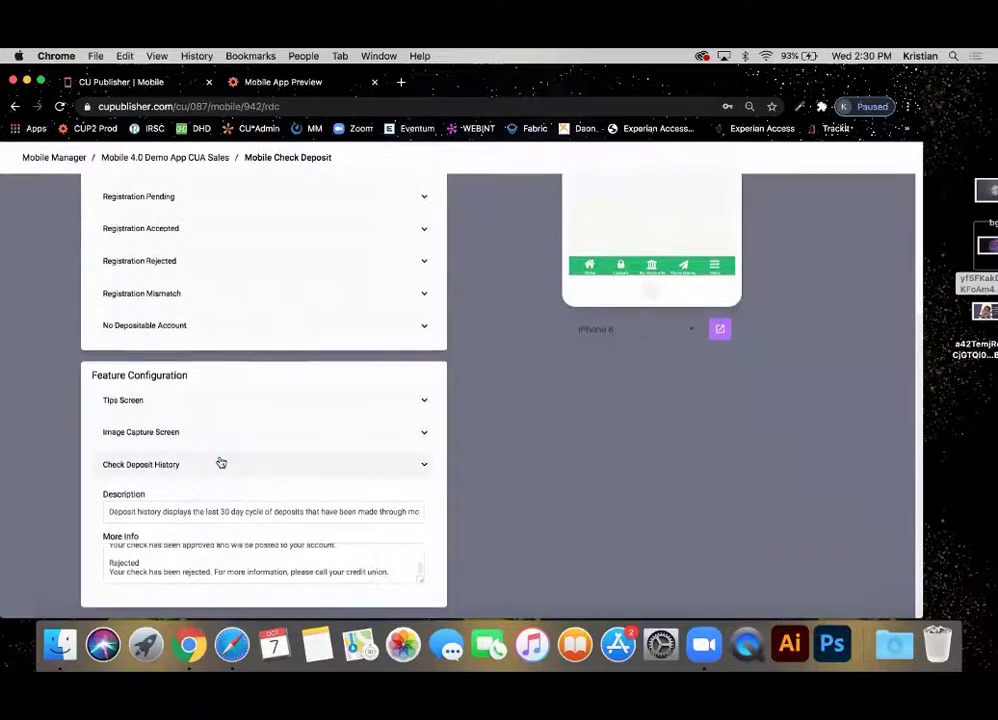
scroll(96, 454, "up", 6)
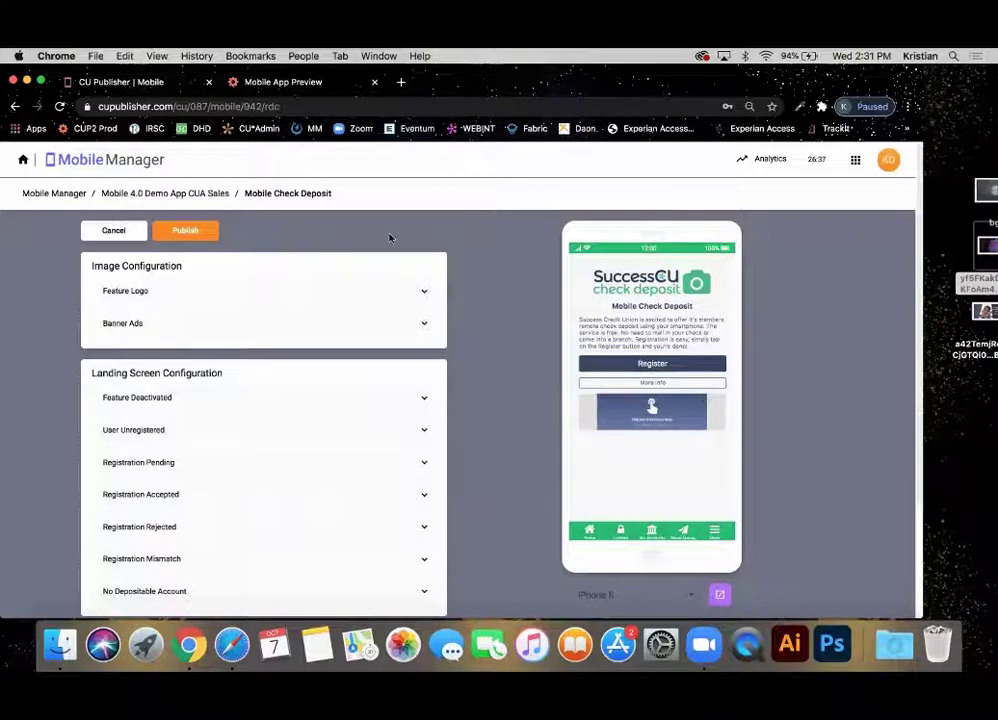
Open the estatements check-deposit banner ad, cancel without changes, and return to the CUA Sales overview.
left_click(198, 326)
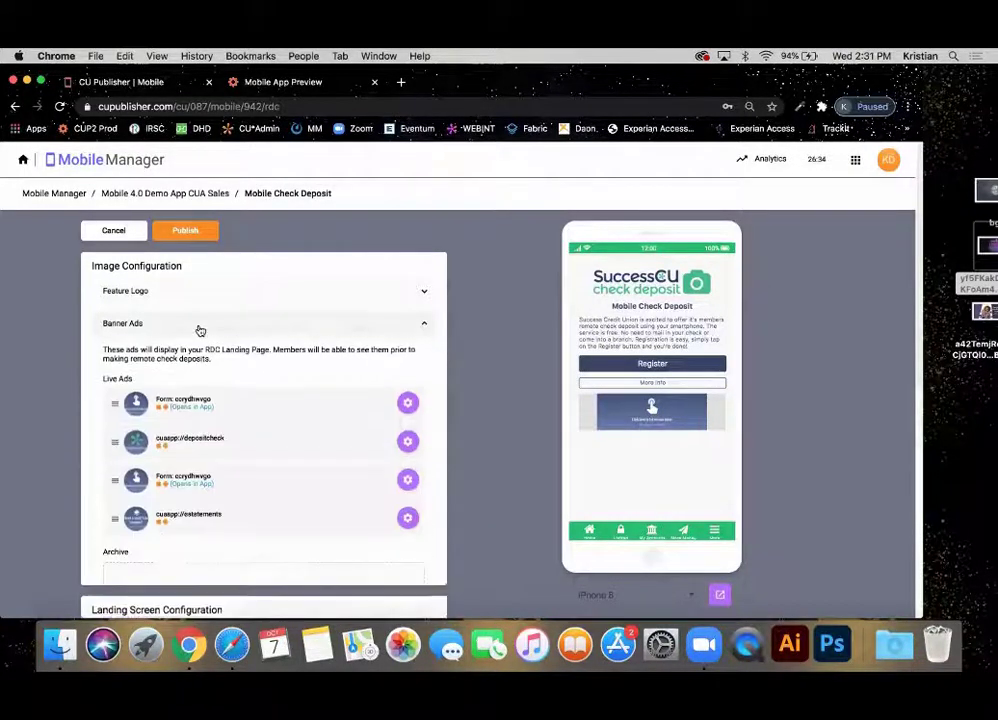
left_click(407, 519)
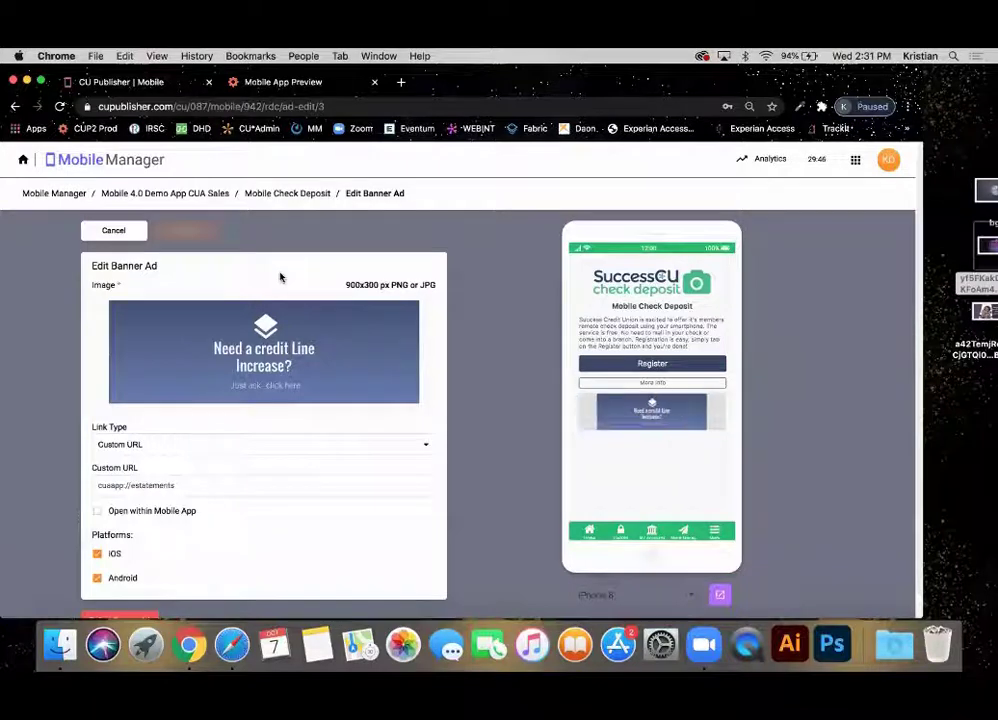
left_click(109, 231)
scroll(65, 330, "down", 3)
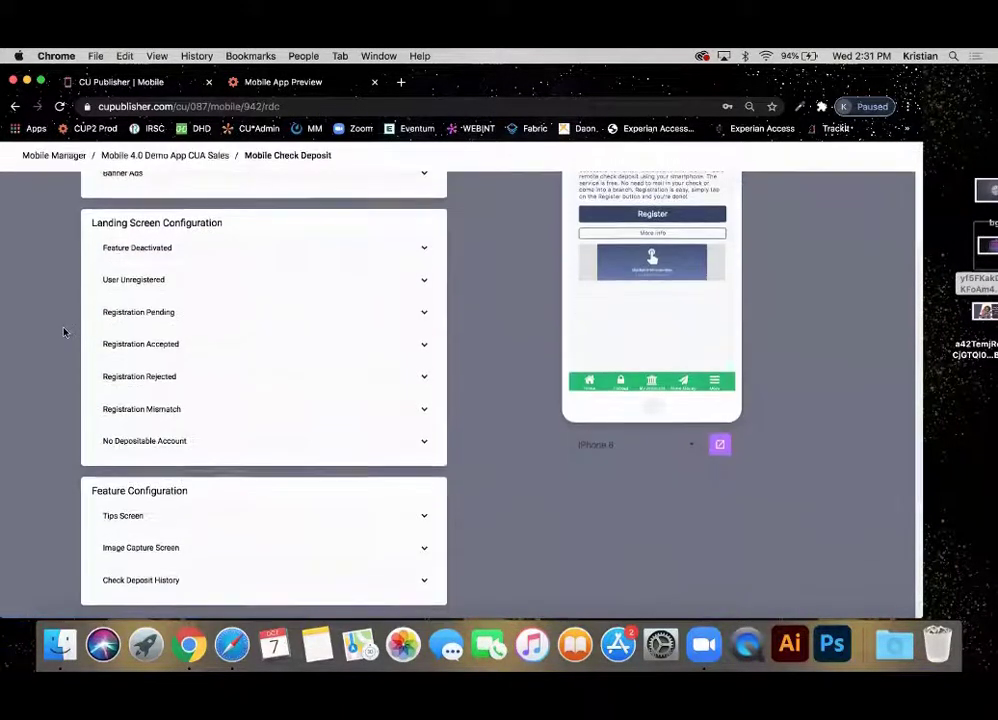
scroll(65, 330, "up", 4)
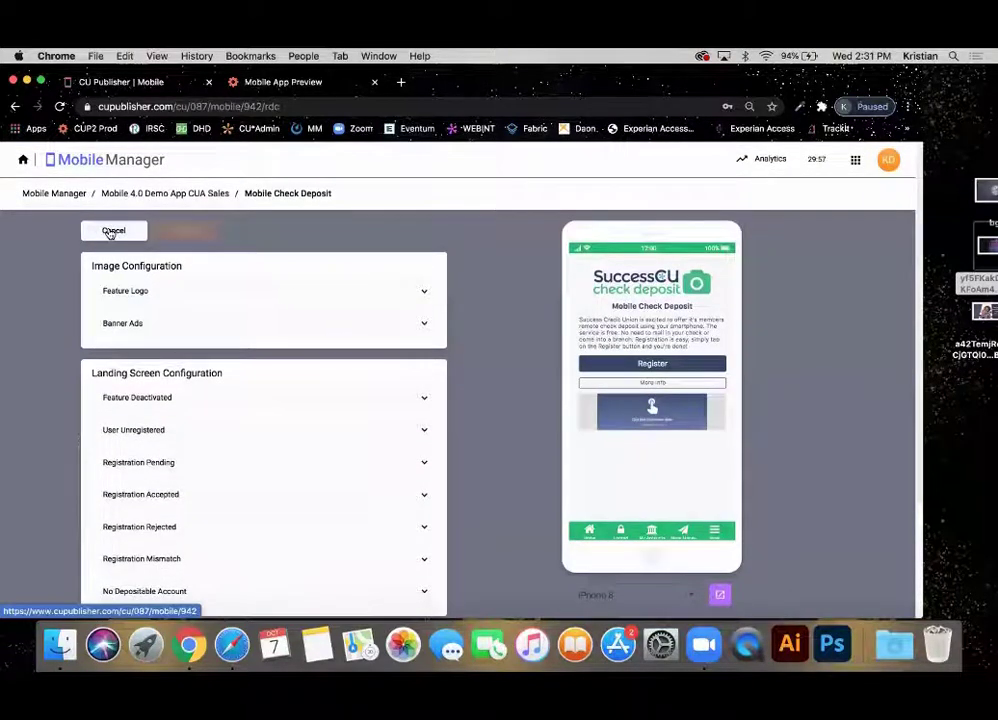
left_click(110, 232)
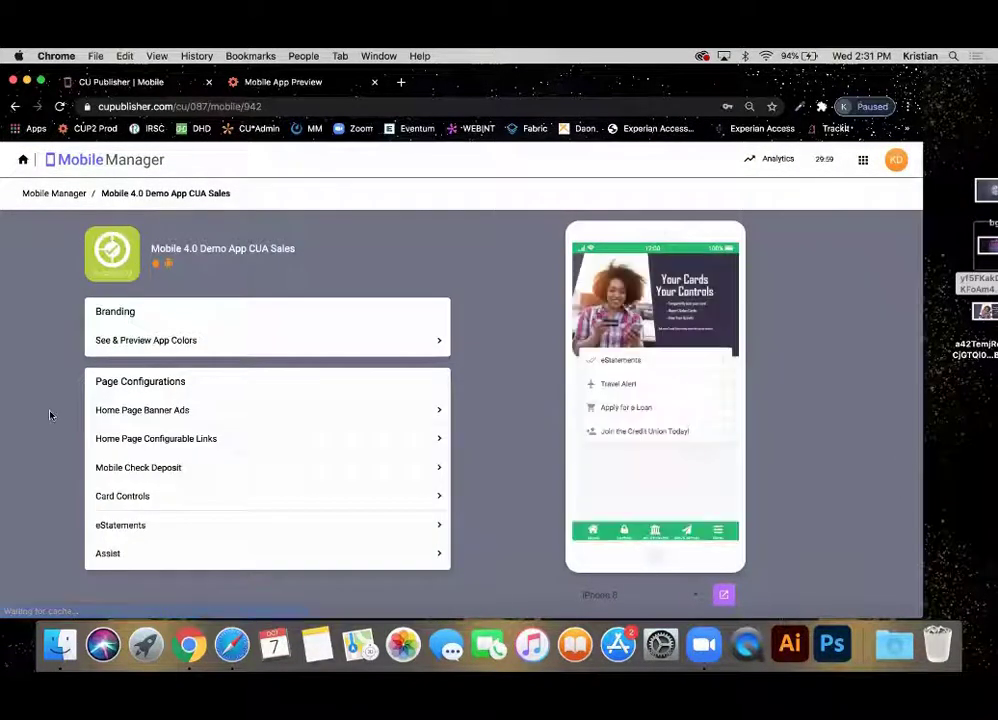
Open the Card Controls configuration and show its Feature Logo upload settings.
left_click(138, 500)
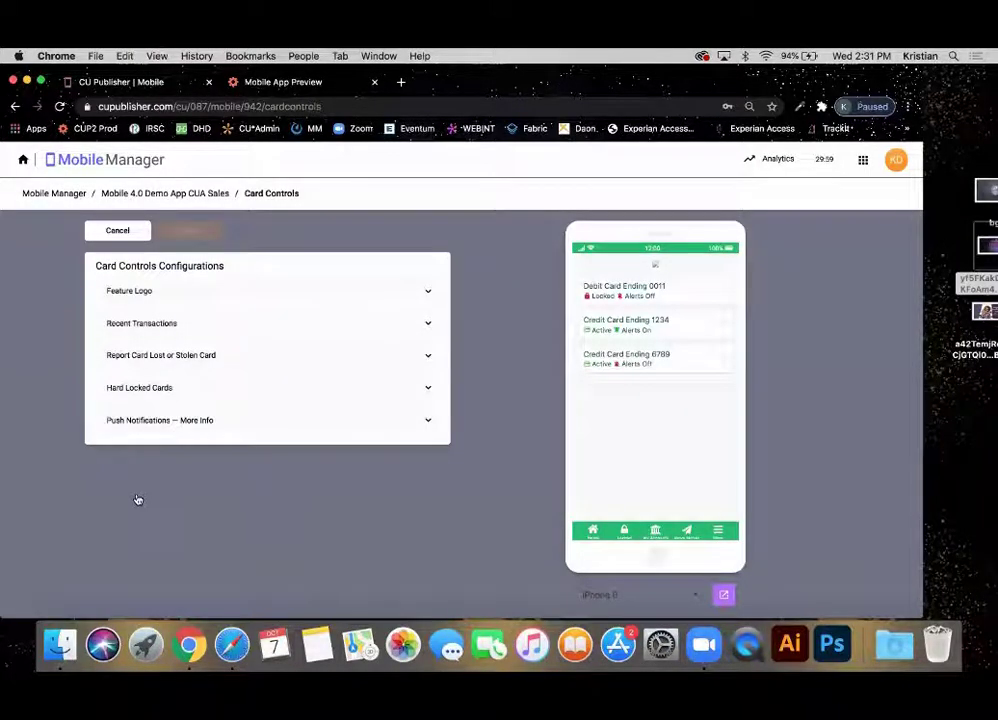
left_click(230, 294)
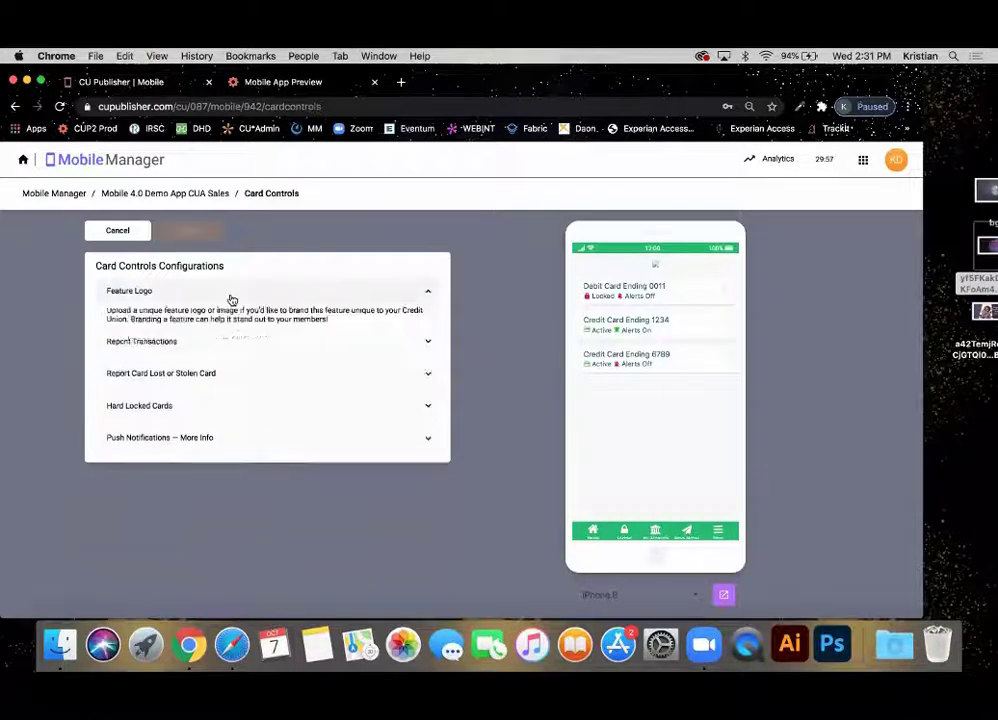
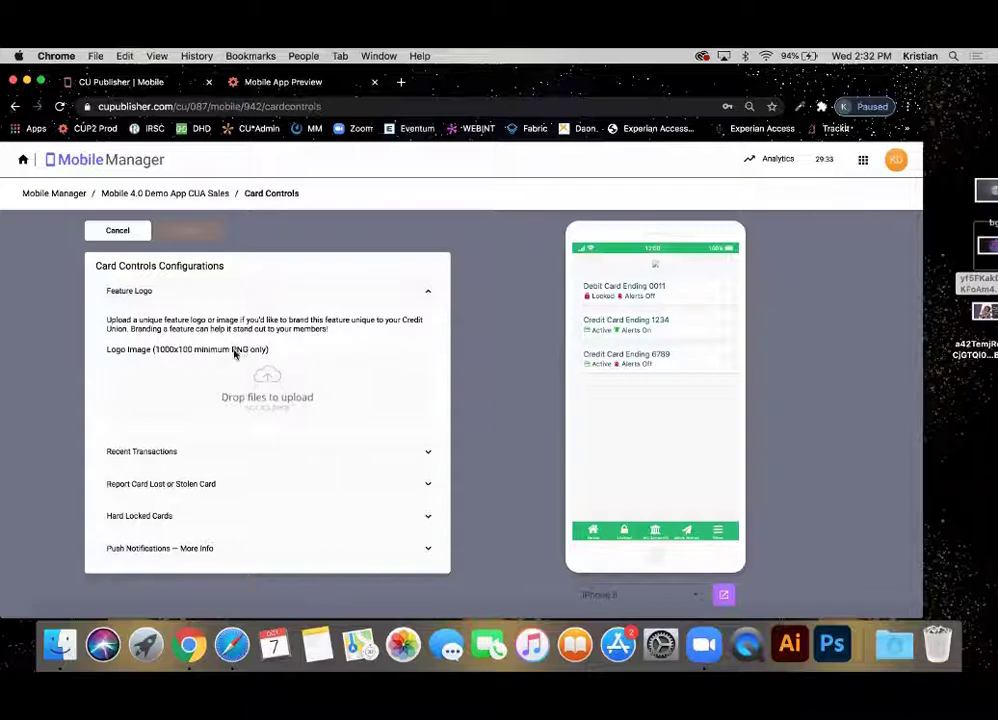
Expand Recent Transactions, then Report Card Lost or Stolen Card with its IMPORTANT heading and call instructions.
left_click(167, 453)
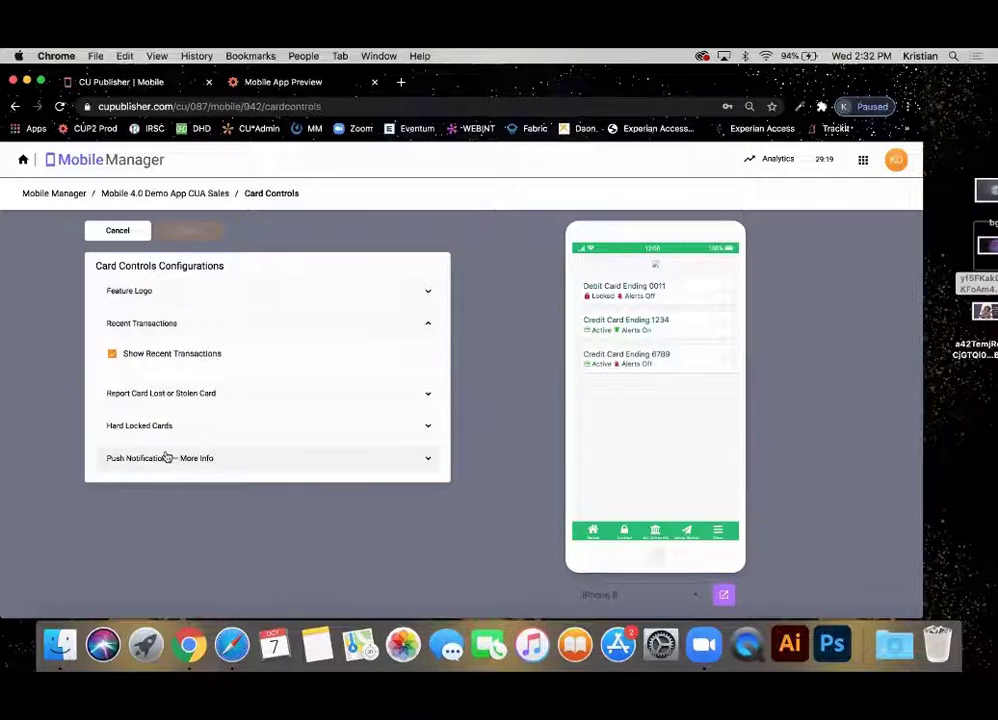
left_click(198, 396)
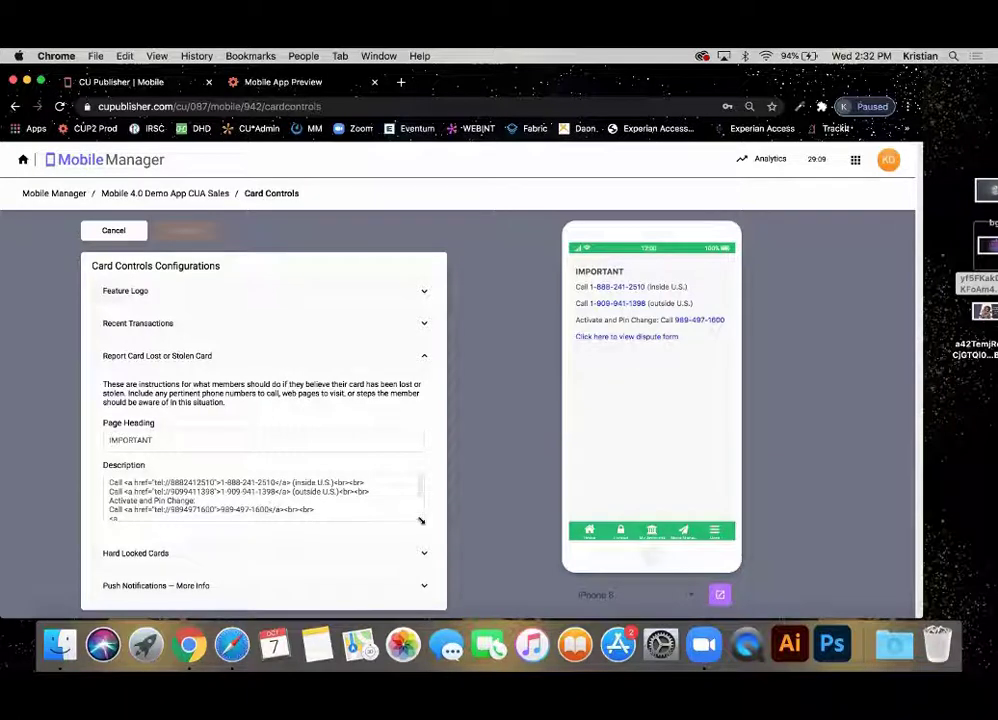
Enlarge the lost-or-stolen card Description box to reveal its full HTML, including the dispute-form link.
left_click_drag(420, 520, 418, 565)
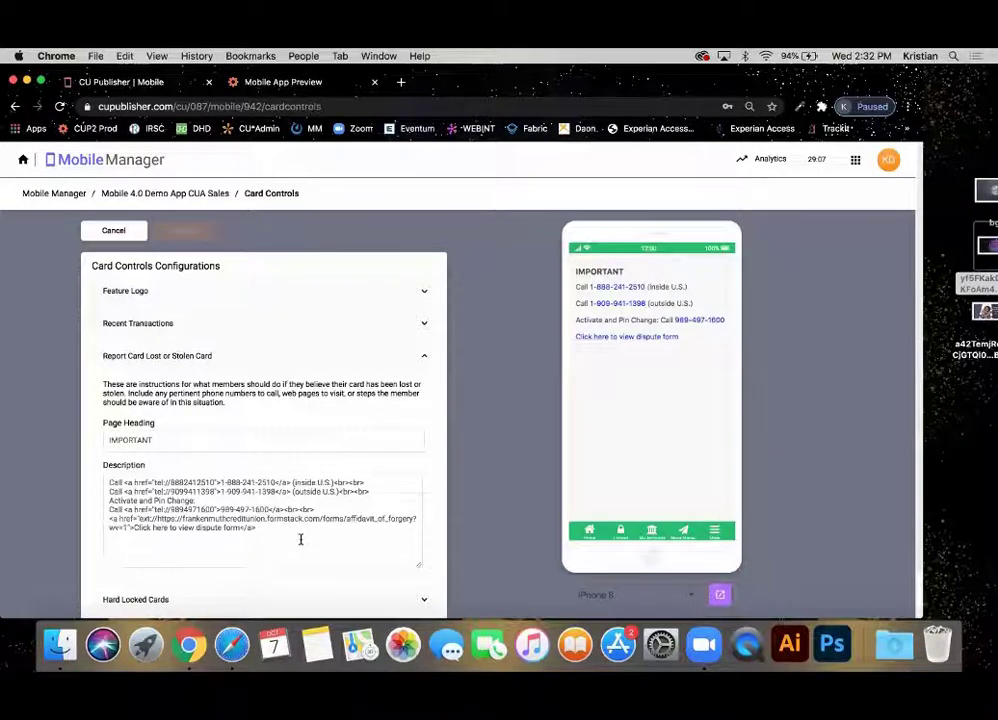
left_click_drag(300, 540, 73, 482)
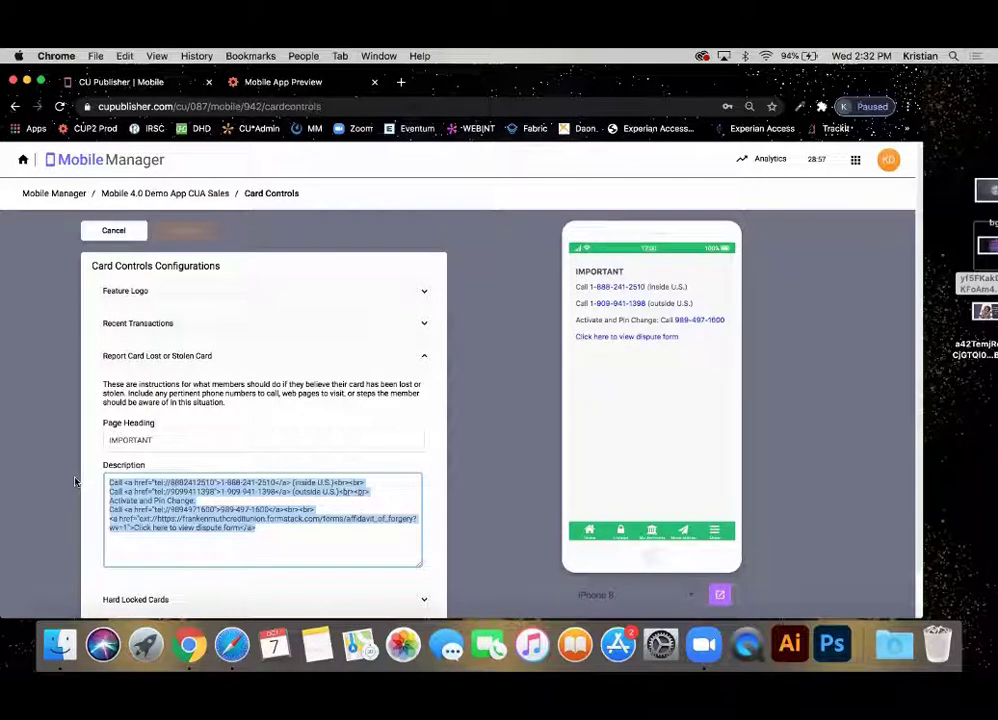
left_click(156, 540)
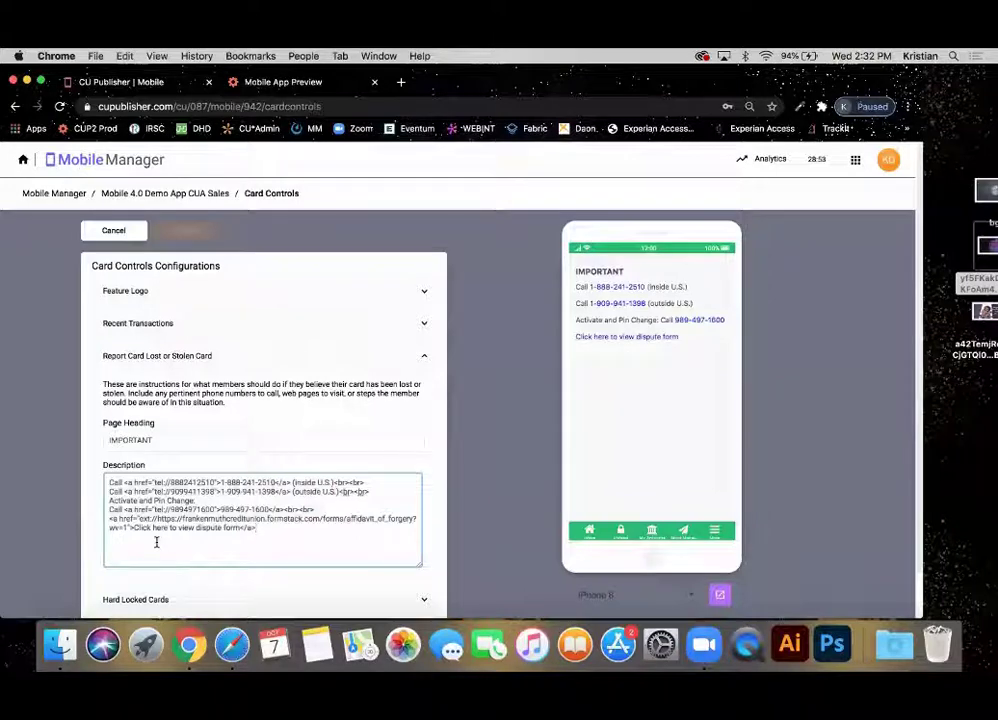
scroll(156, 540, "down", 2)
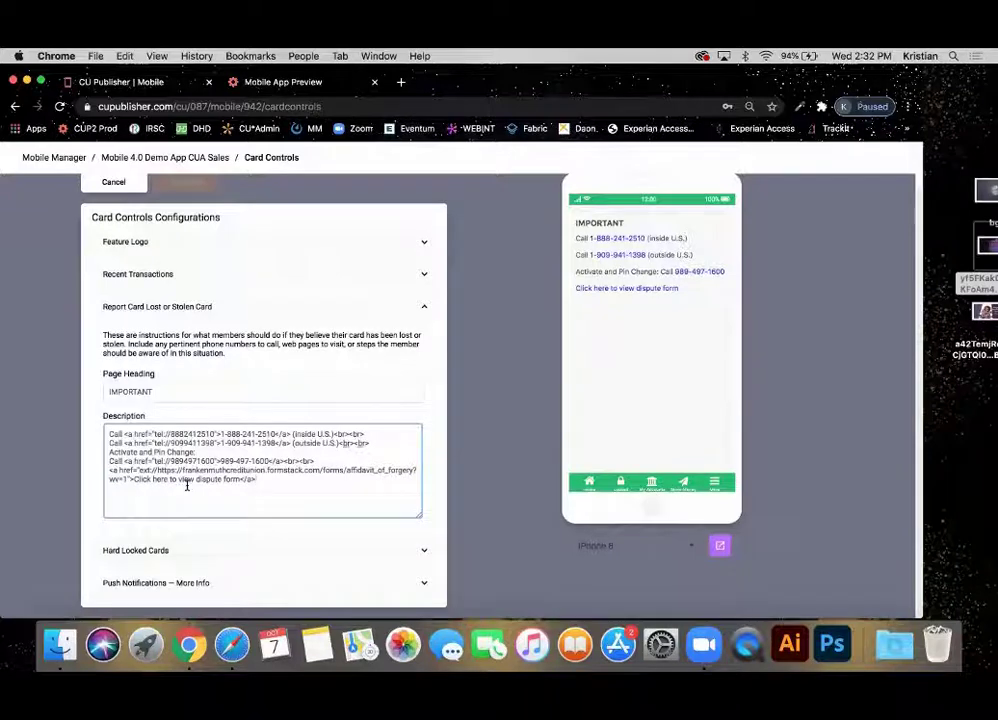
left_click(980, 402)
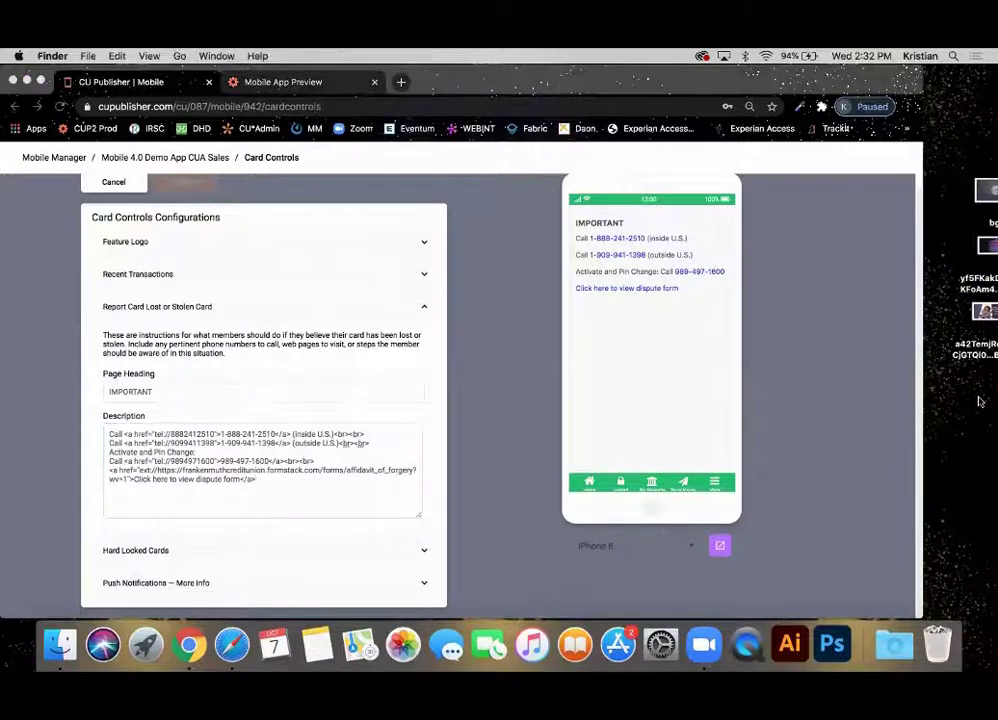
left_click(504, 423)
Enter the credit union's phone number under Hard Locked Cards, then expand Push Notifications — More Info.
left_click(230, 550)
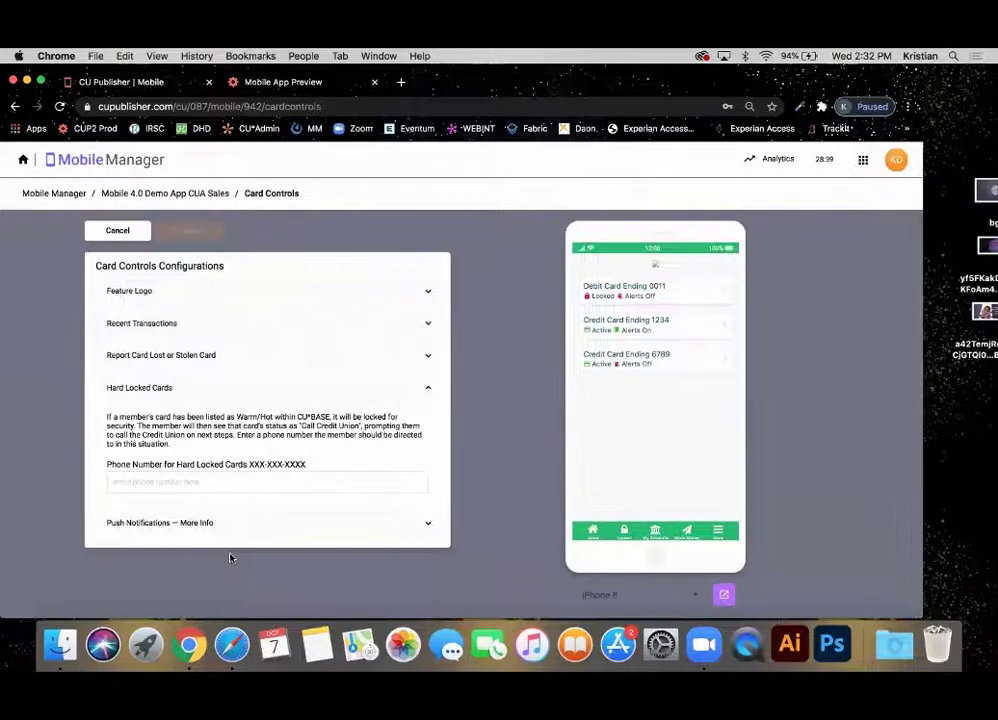
left_click(179, 484)
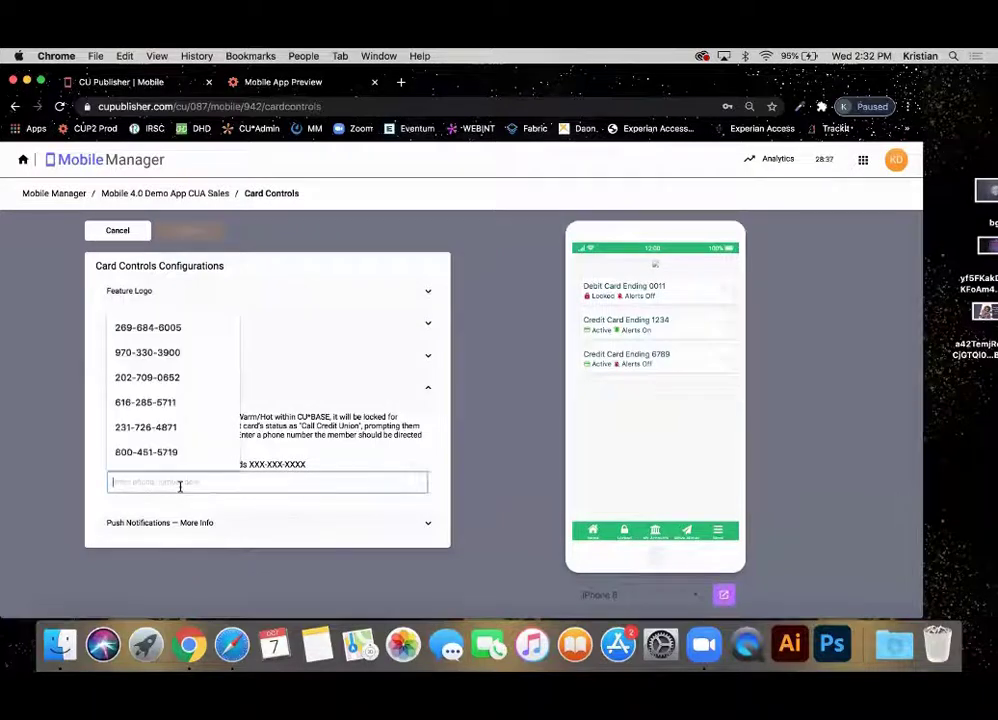
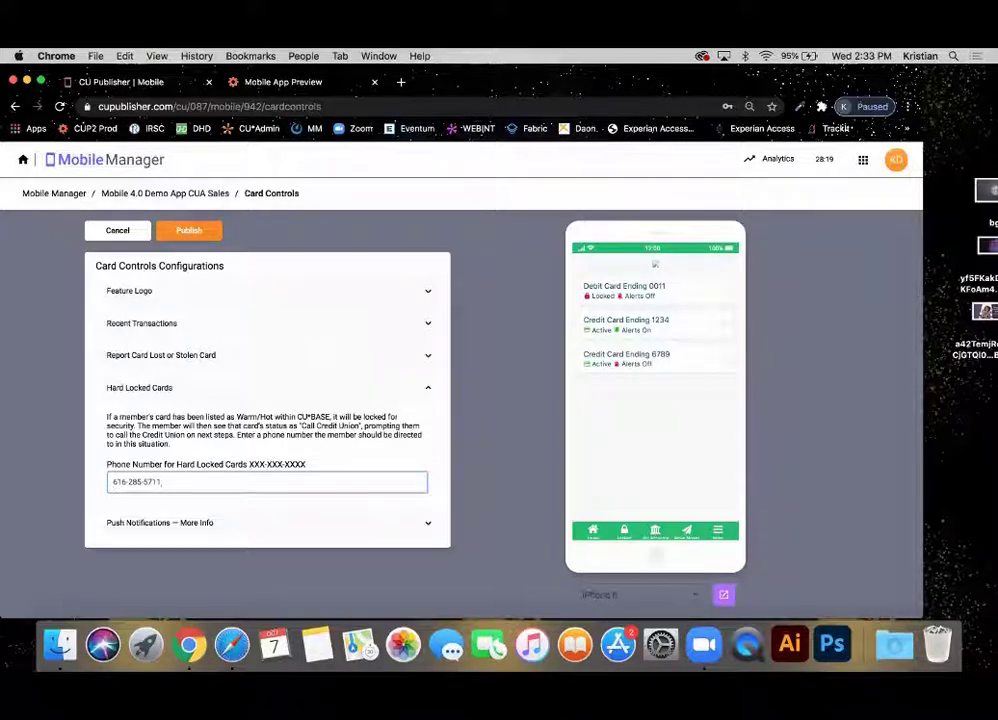
left_click(163, 533)
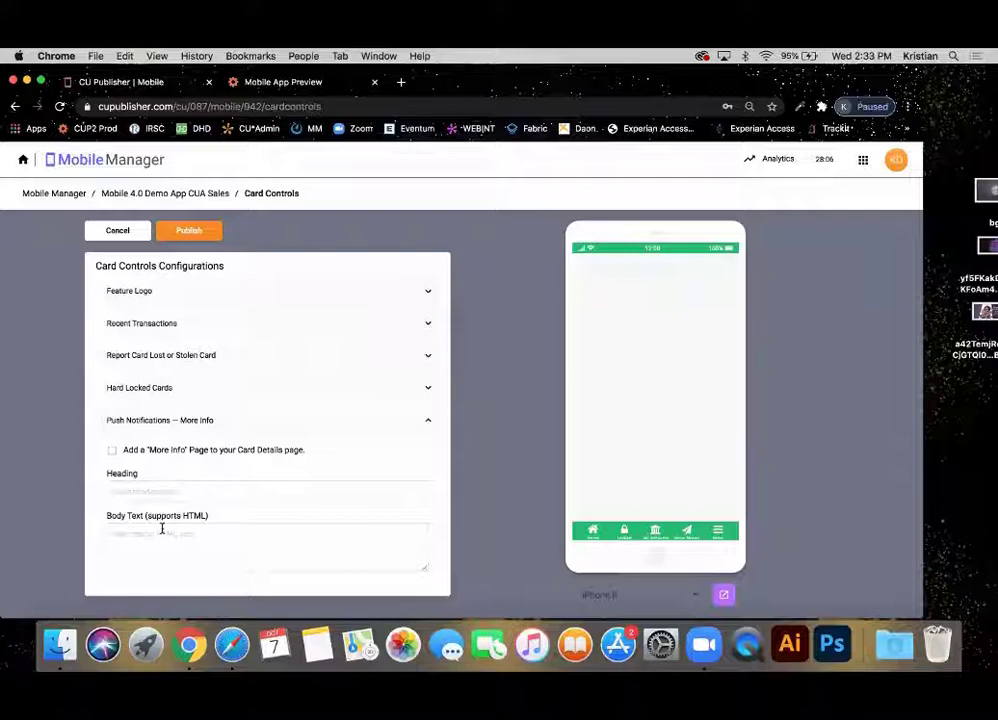
Check Add a 'More Info' Page, try its Heading and Body fields, then cancel the Card Controls edits.
left_click(113, 450)
left_click(151, 492)
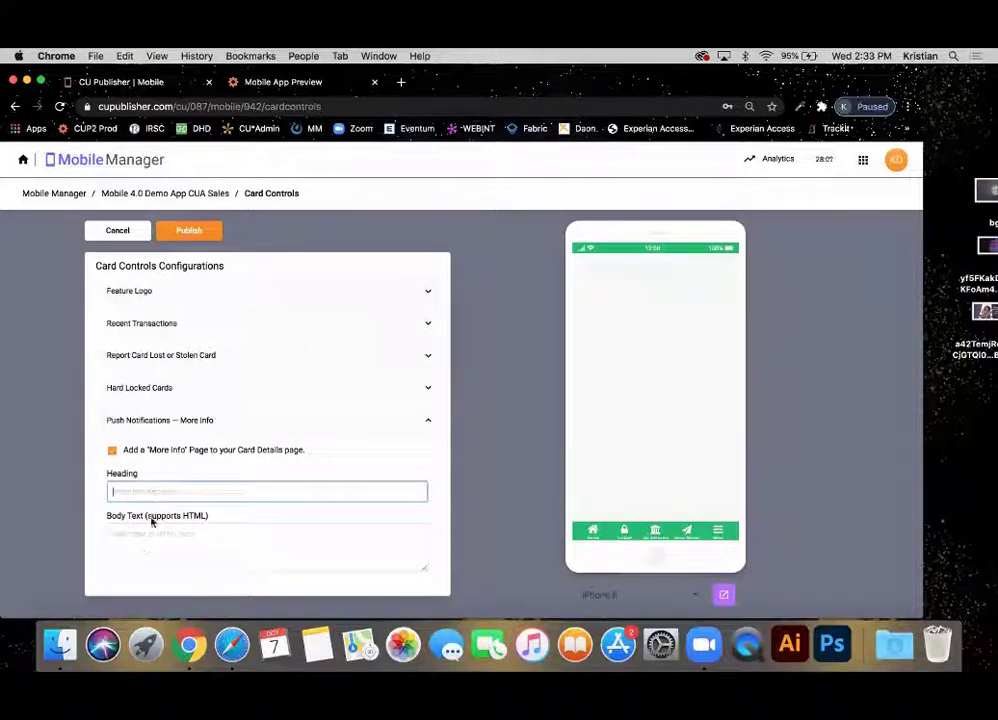
left_click(145, 557)
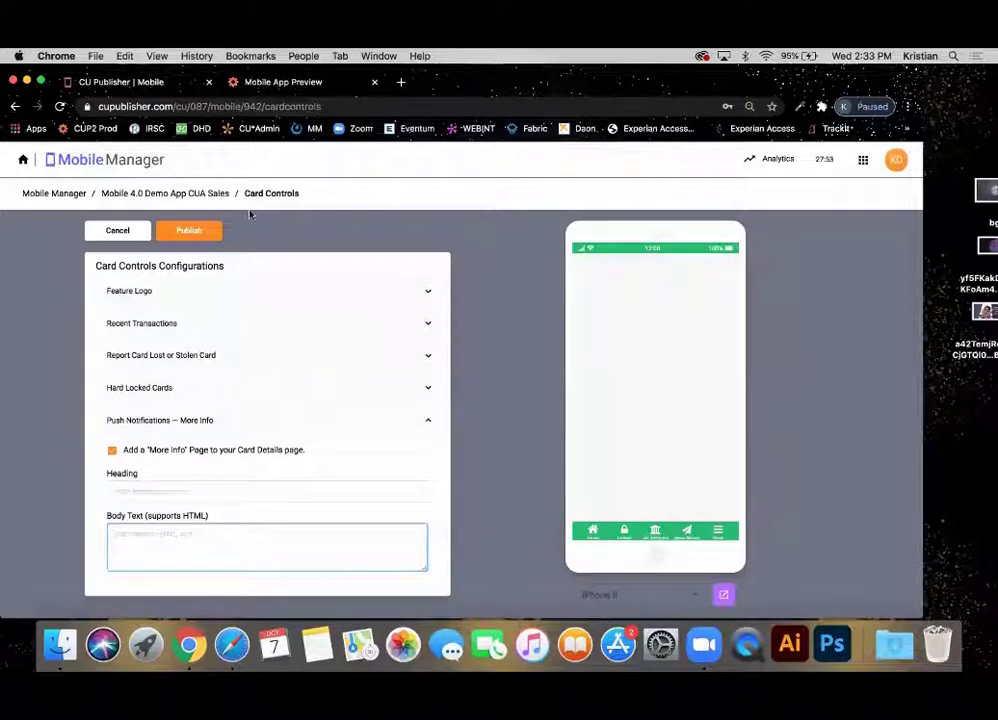
left_click(110, 238)
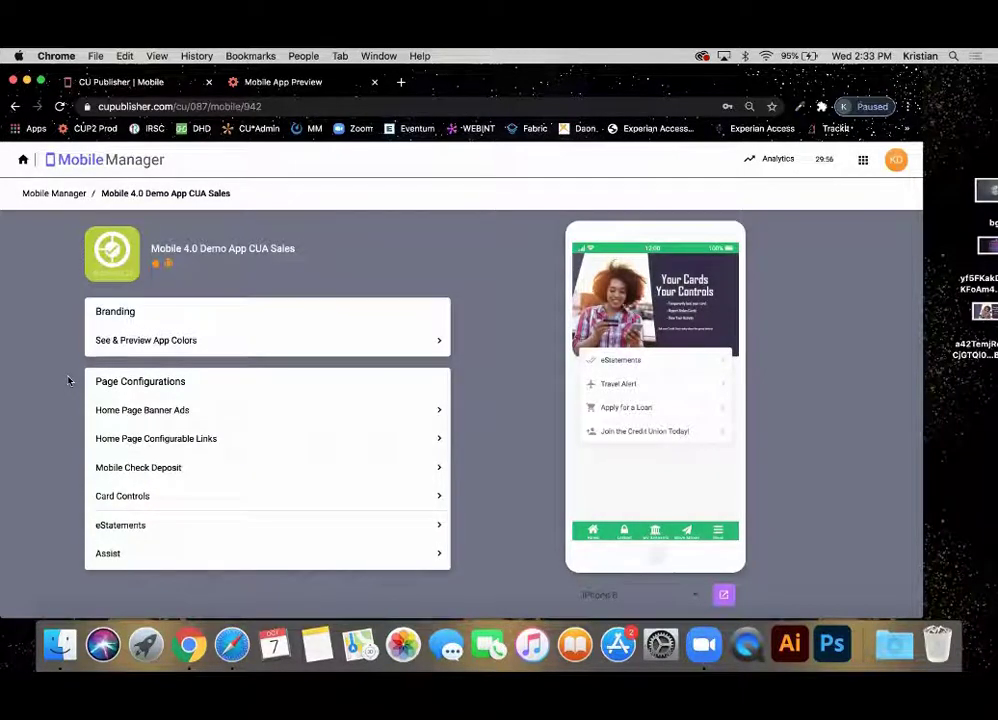
left_click(161, 528)
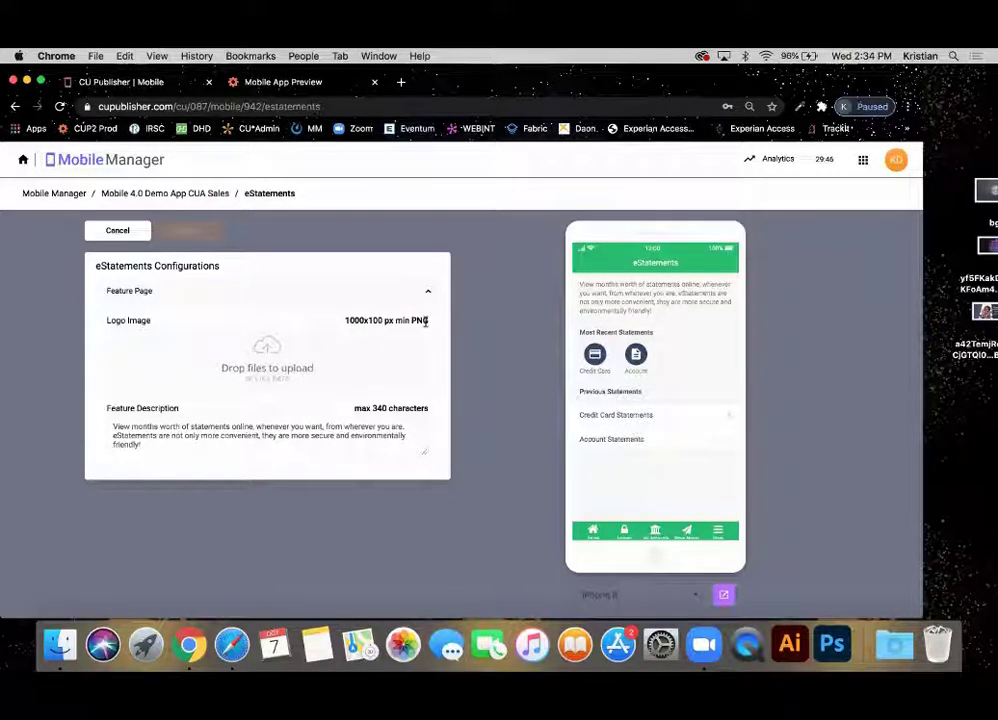
triple_click(155, 432)
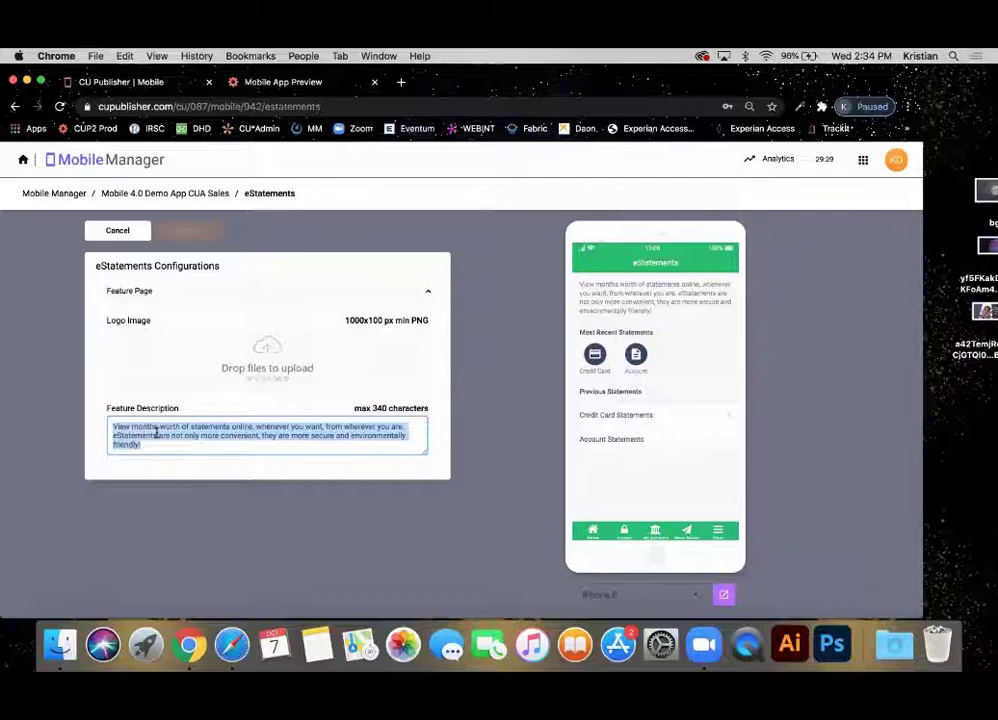
left_click(120, 231)
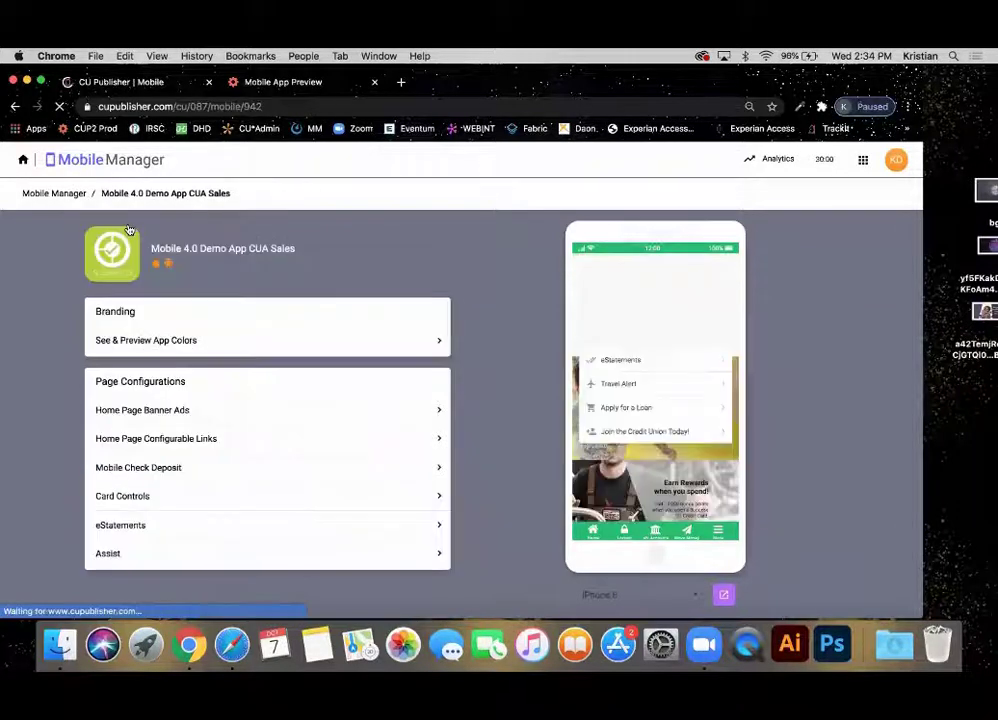
left_click(178, 555)
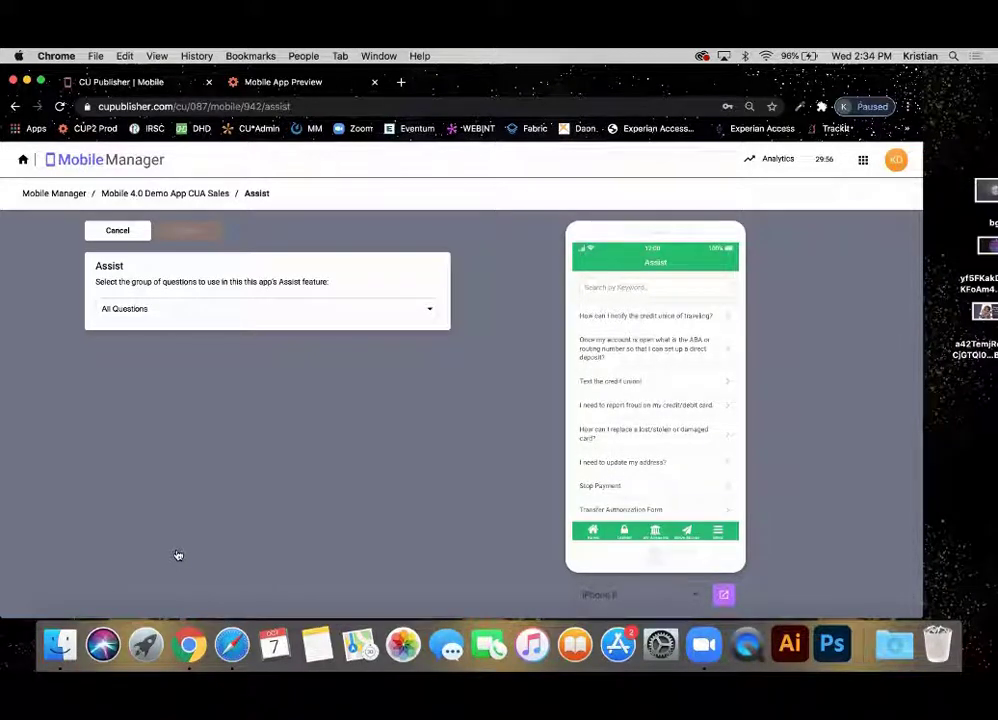
left_click(278, 314)
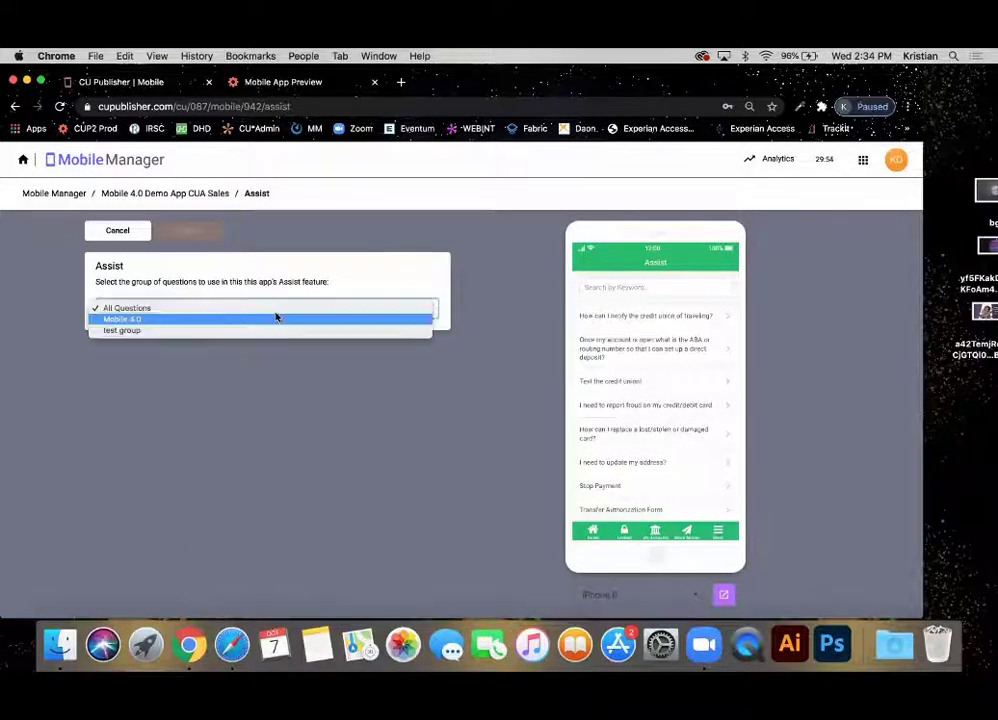
left_click(258, 319)
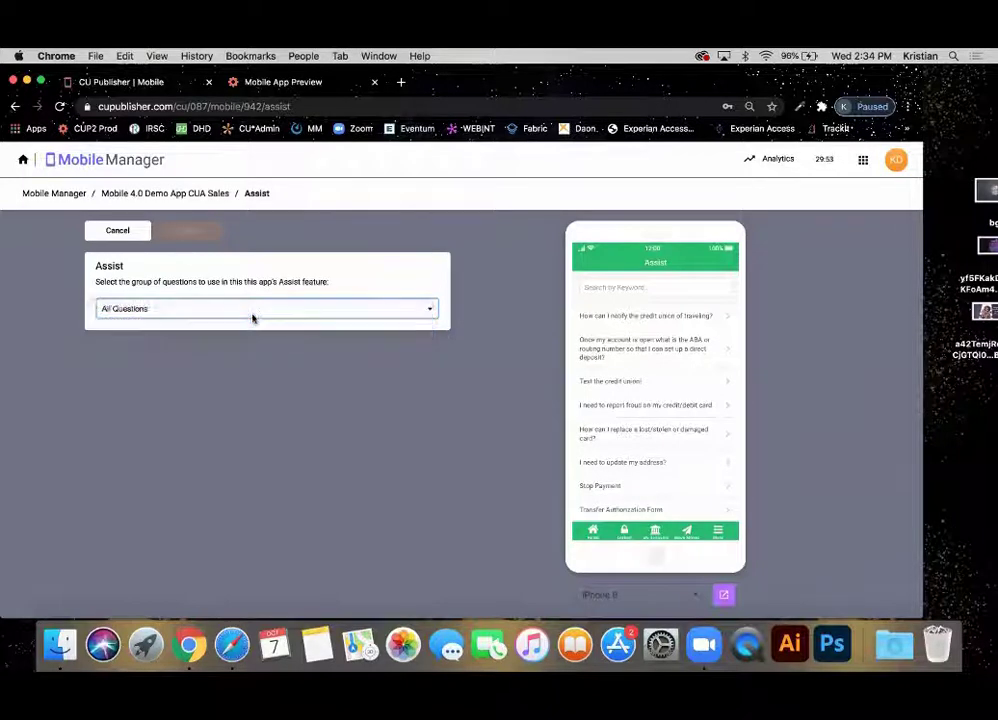
left_click(176, 310)
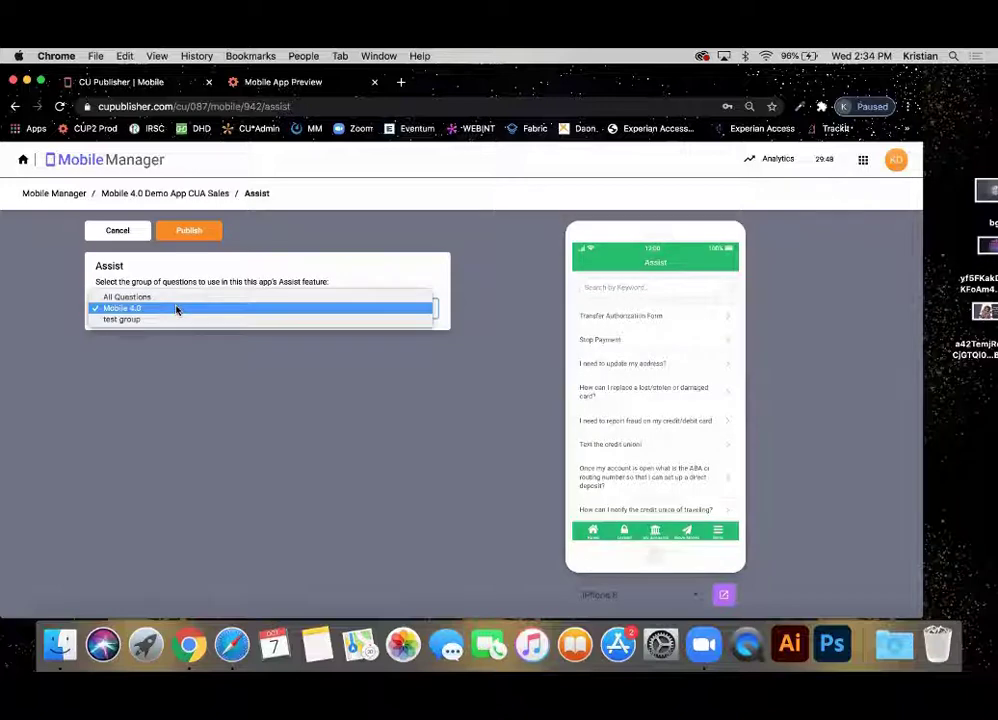
left_click(173, 297)
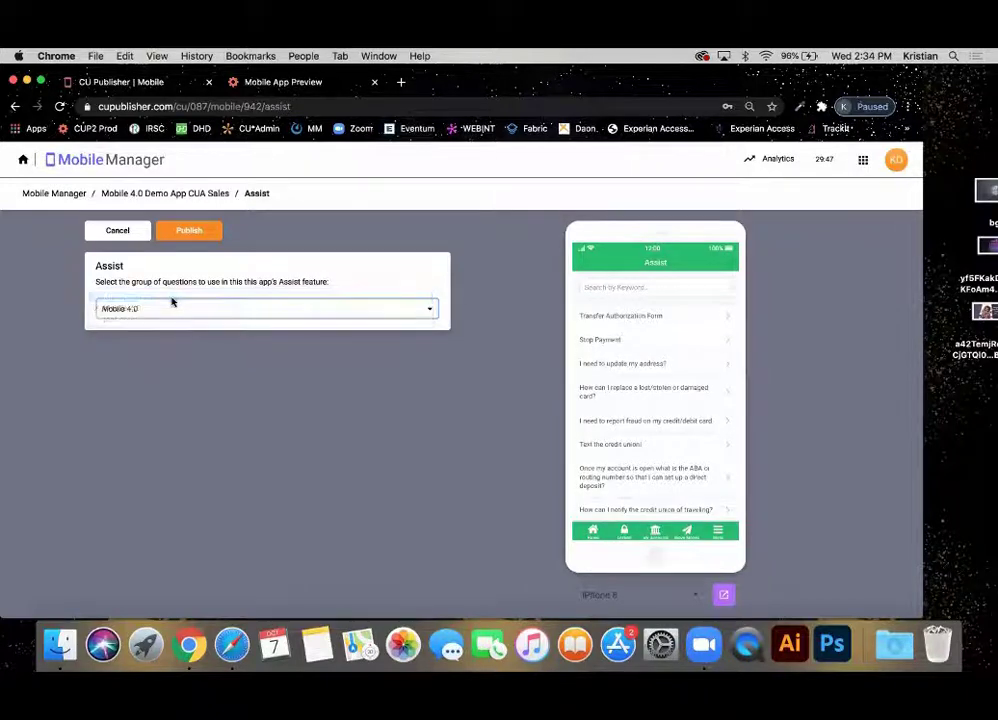
left_click(117, 232)
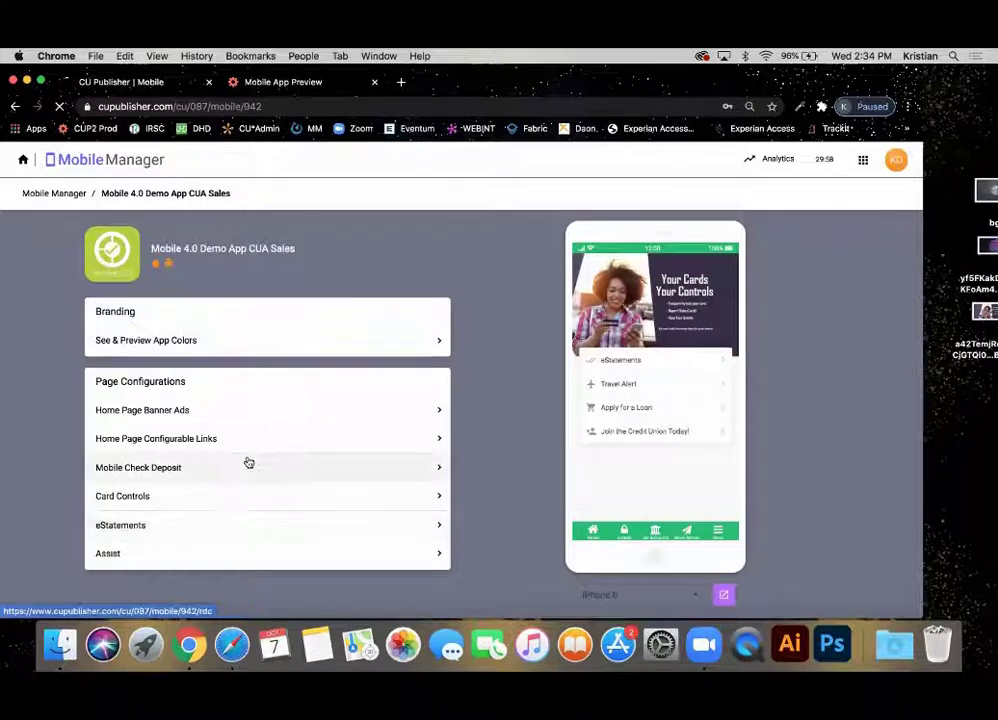
Open Mobile Check Deposit, expand Registration Pending, and publish the settings.
left_click(248, 464)
left_click(199, 465)
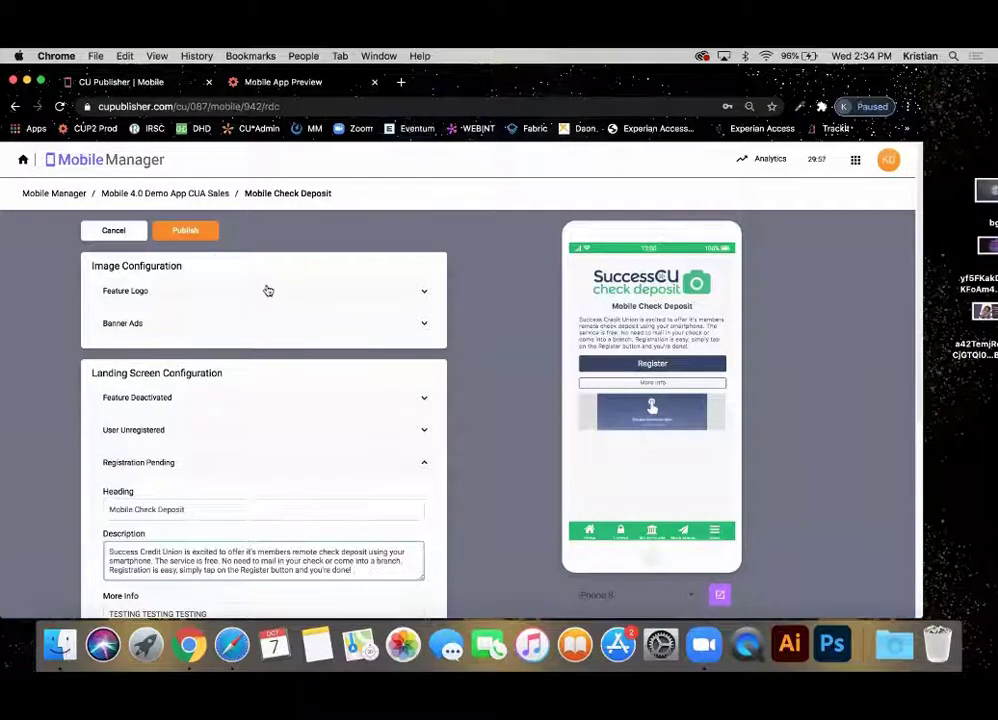
left_click(183, 231)
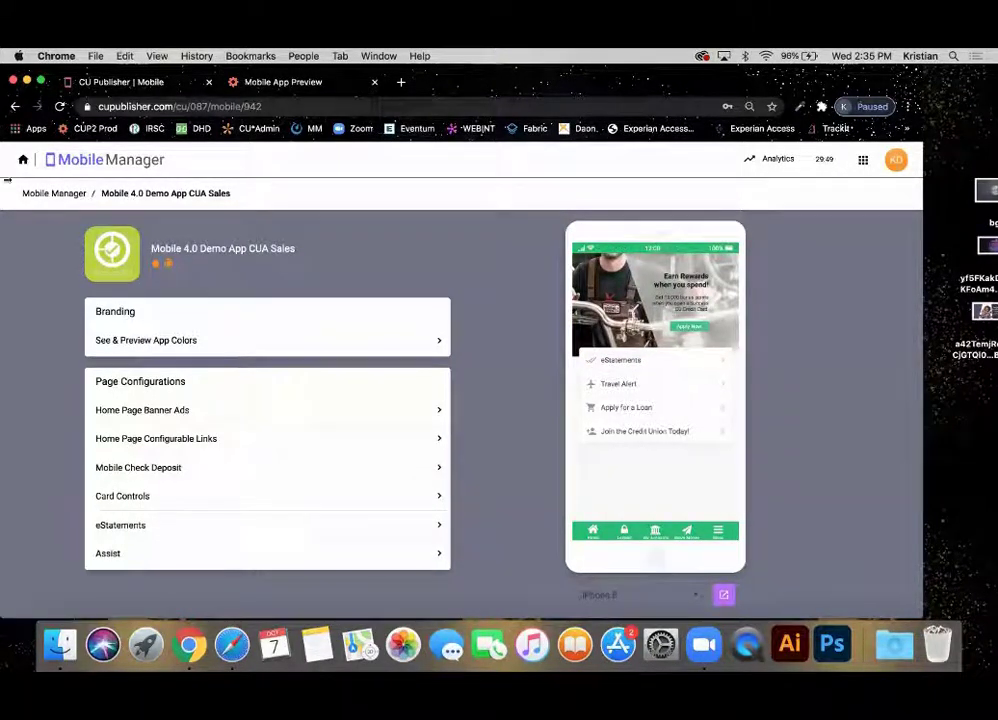
Go home to Mobile Manager's app list, then log out of CU Publisher and sign back in.
left_click(22, 160)
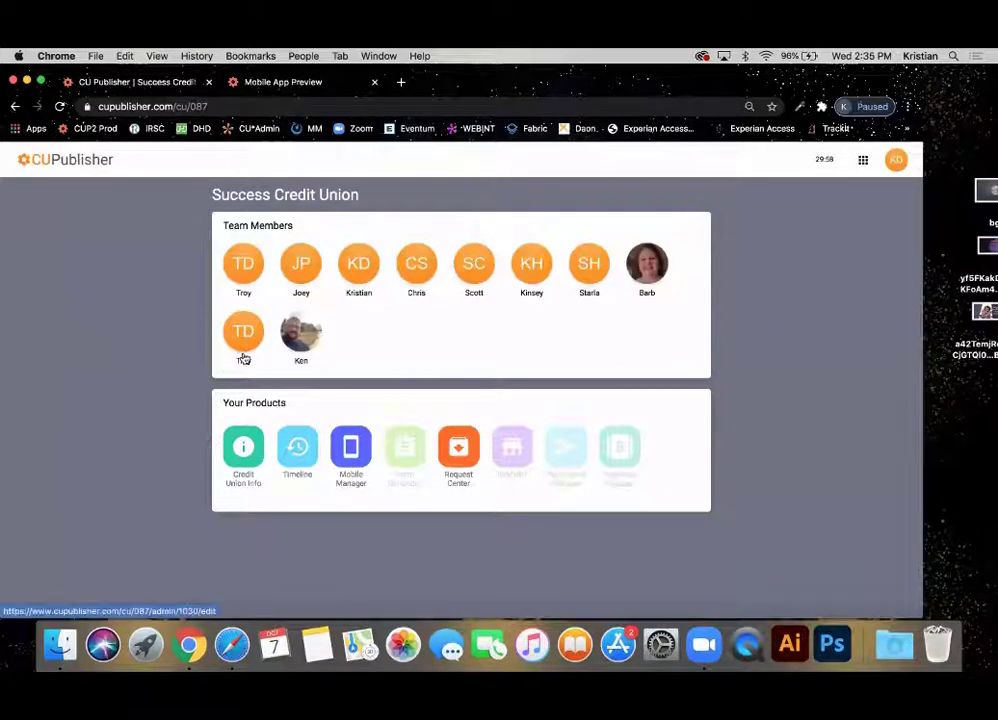
left_click(352, 455)
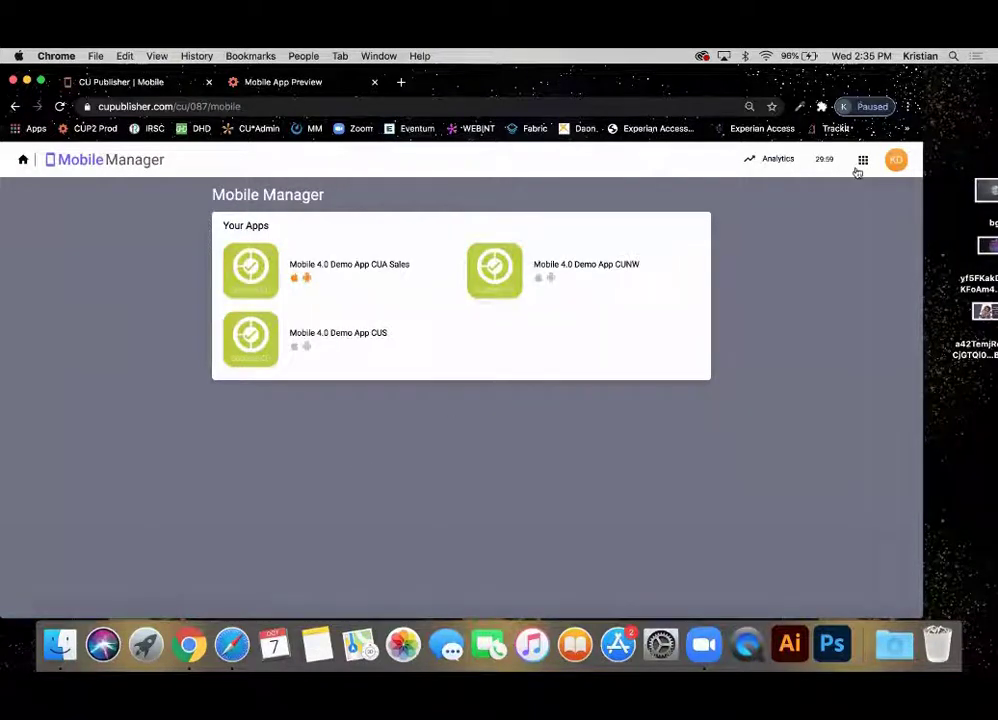
left_click(896, 172)
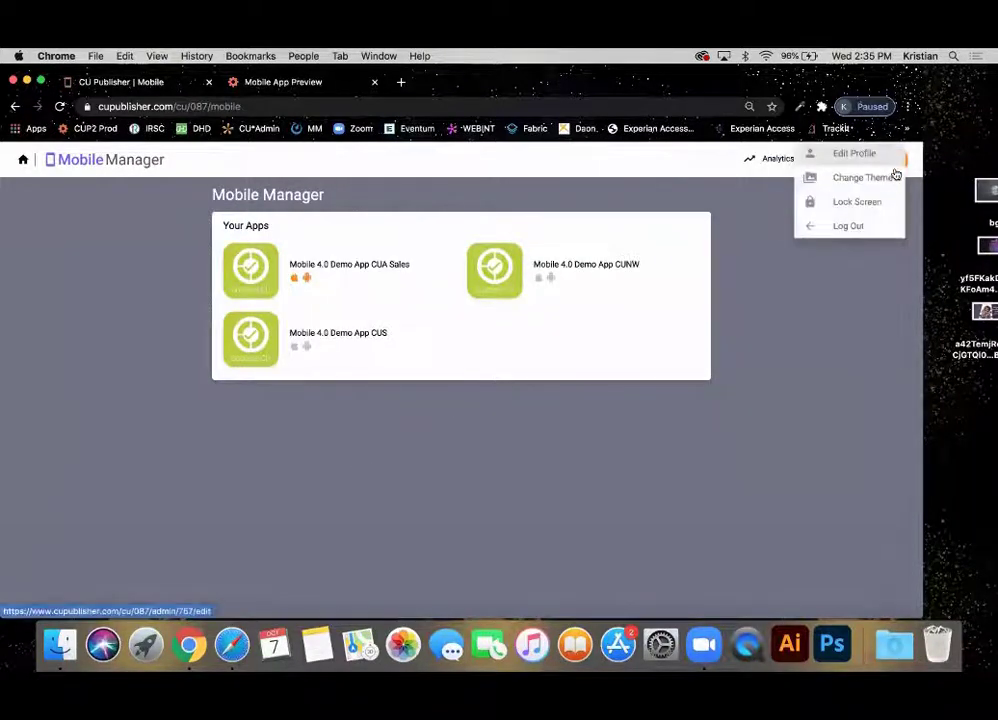
left_click(853, 229)
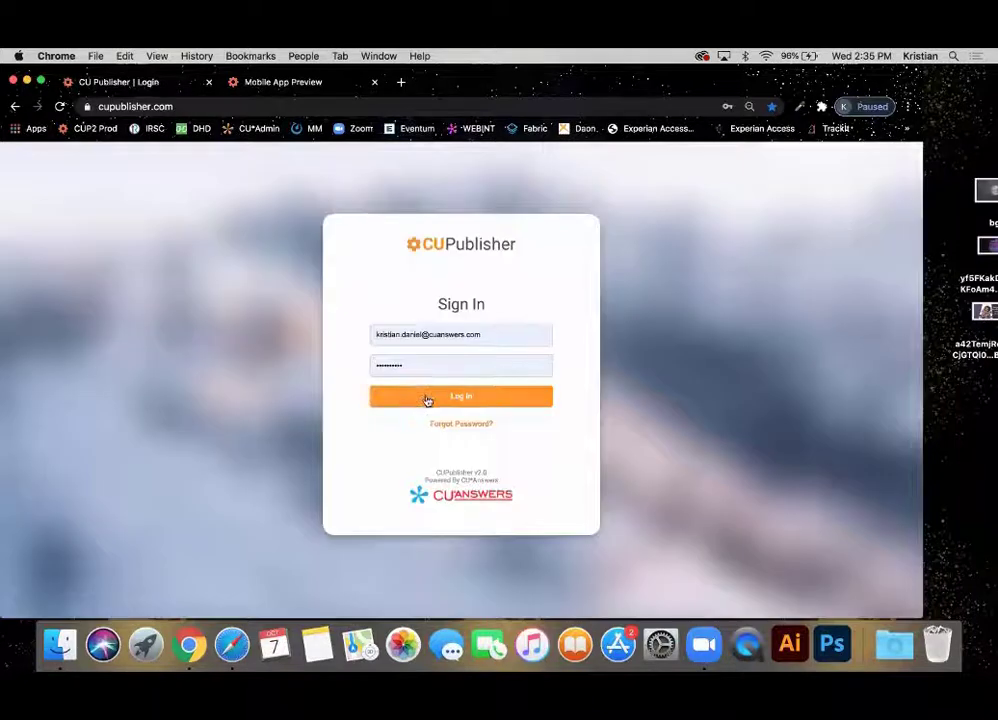
left_click(428, 399)
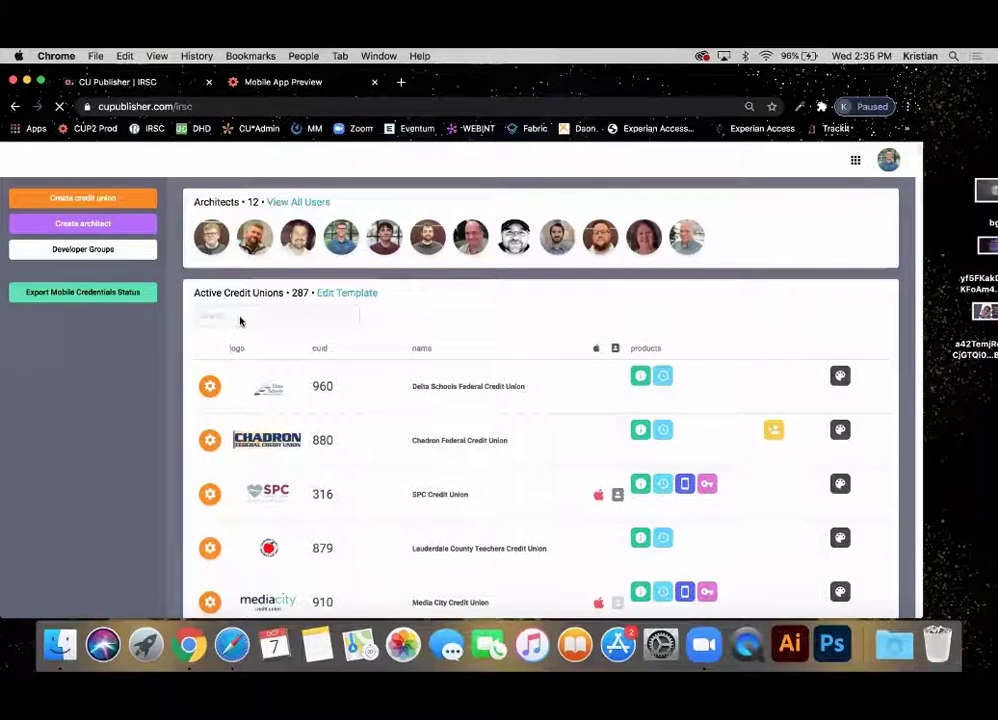
Search active credit unions for 112, open Frankenmuth's Mobile Manager, and launch Analytics in a new tab.
left_click(240, 317)
type("112")
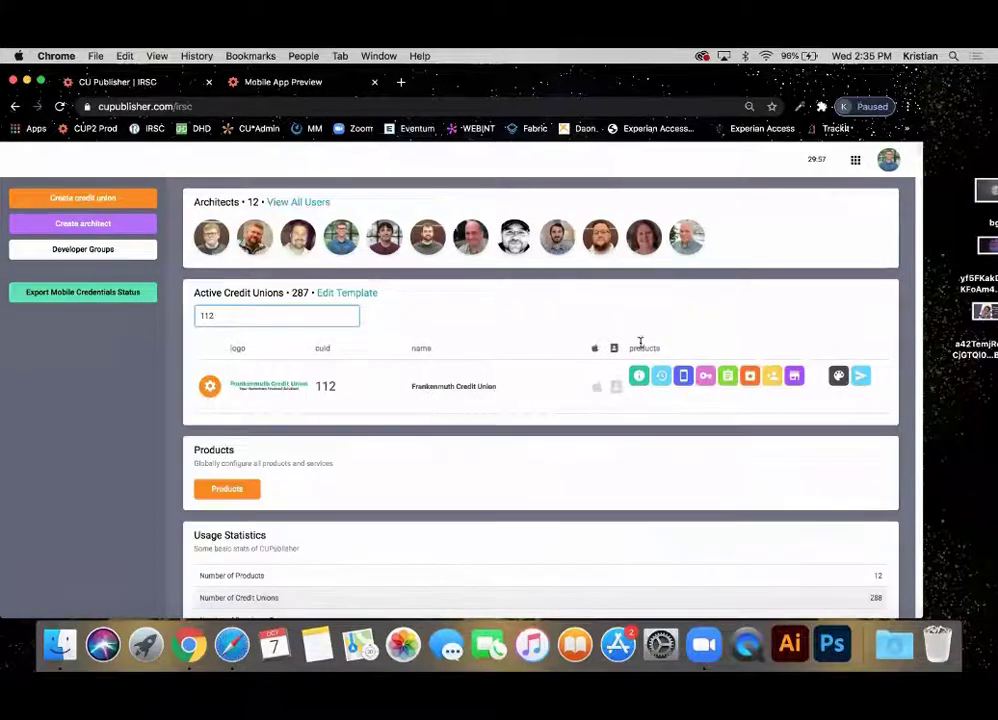
left_click(684, 378)
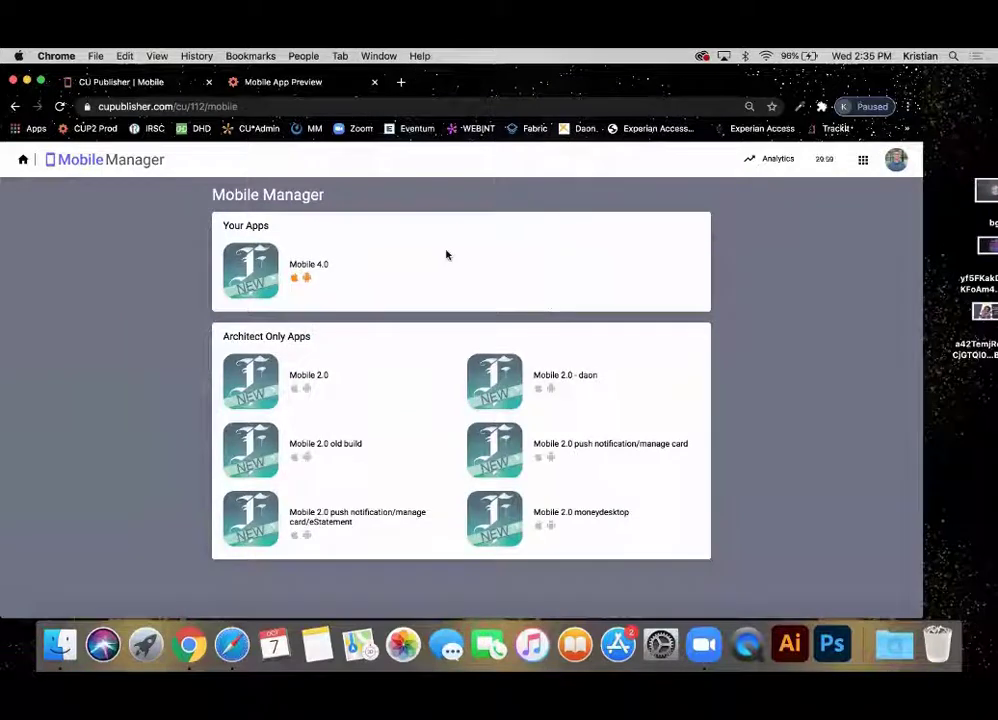
left_click(780, 164)
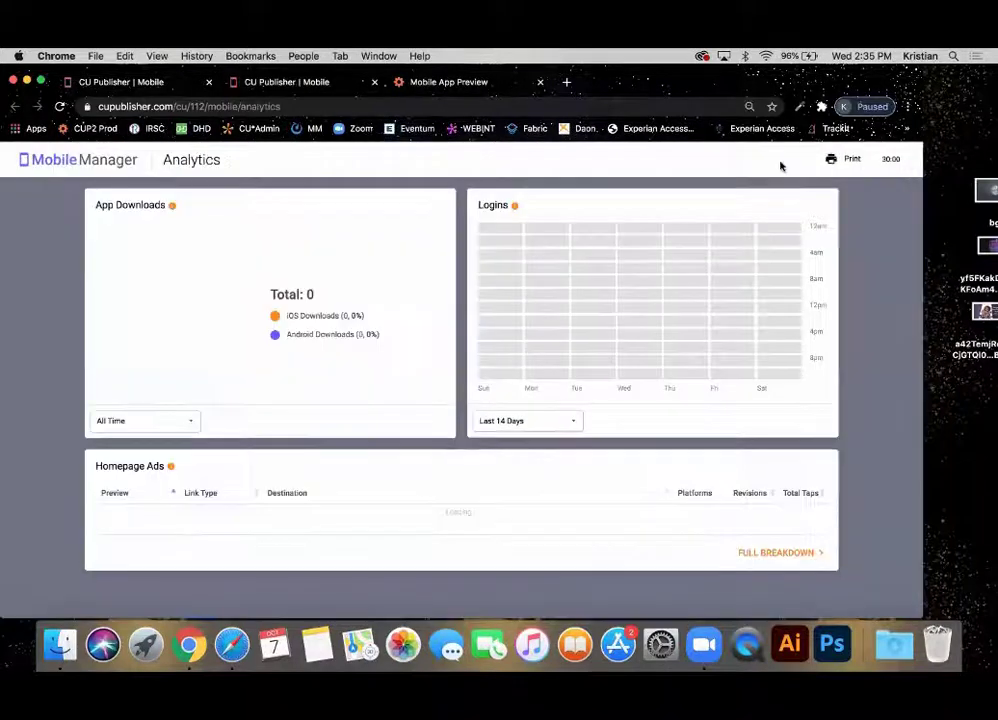
left_click(100, 76)
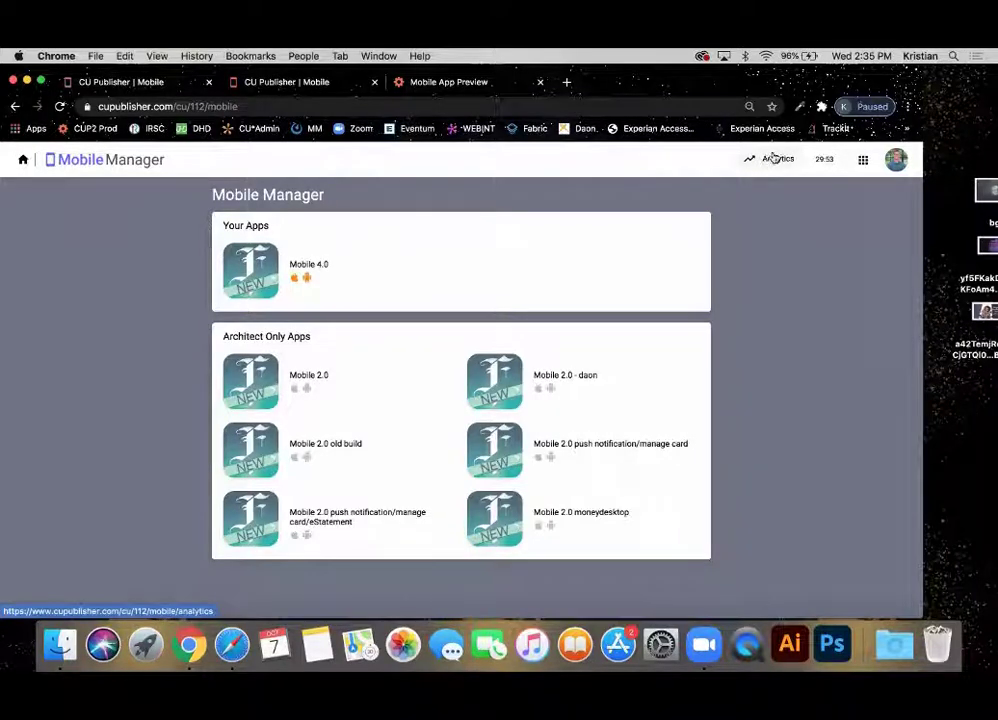
Switch to the Analytics tab to load Frankenmuth's app downloads, logins heatmap and homepage ads.
left_click(280, 84)
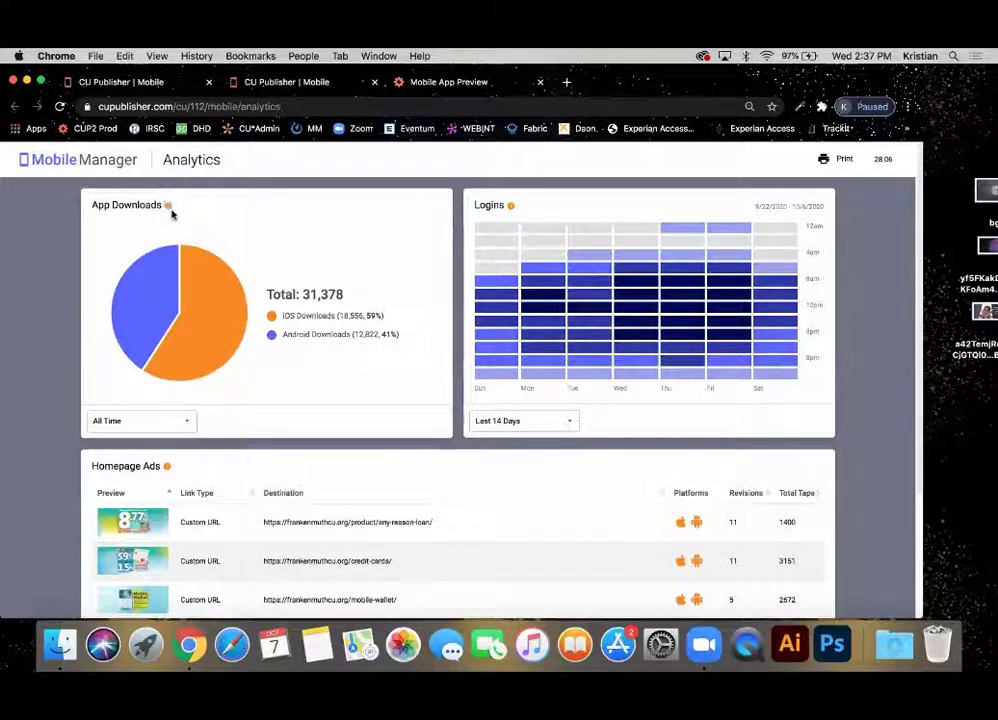
Switch App Downloads through Yesterday and Last 7 Days, then back to All Time.
mouse_move(170, 210)
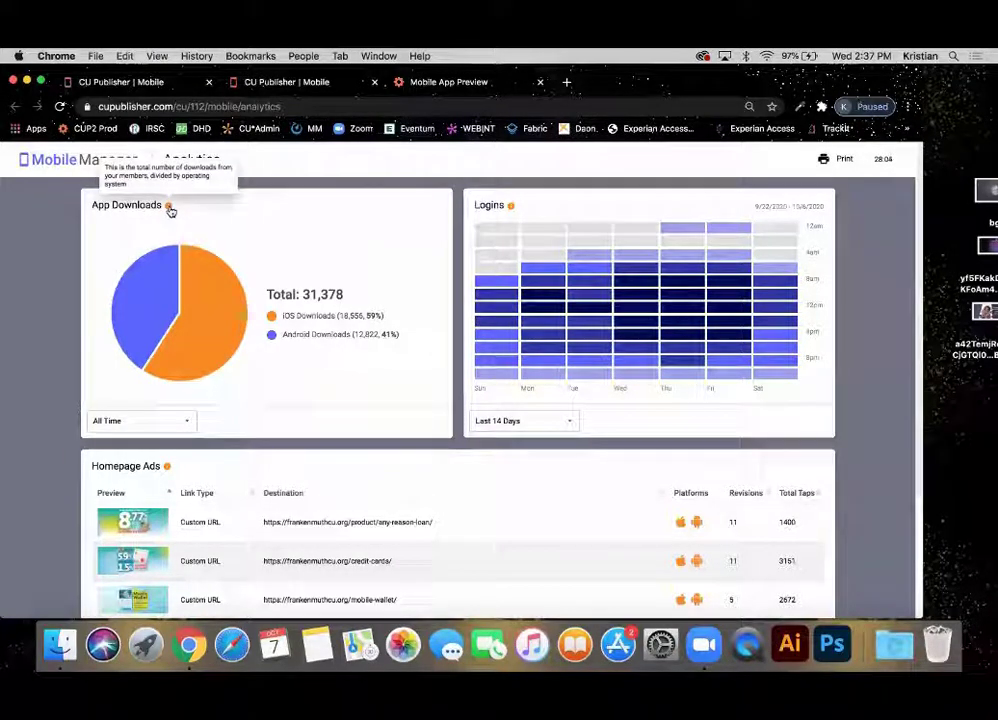
left_click(184, 426)
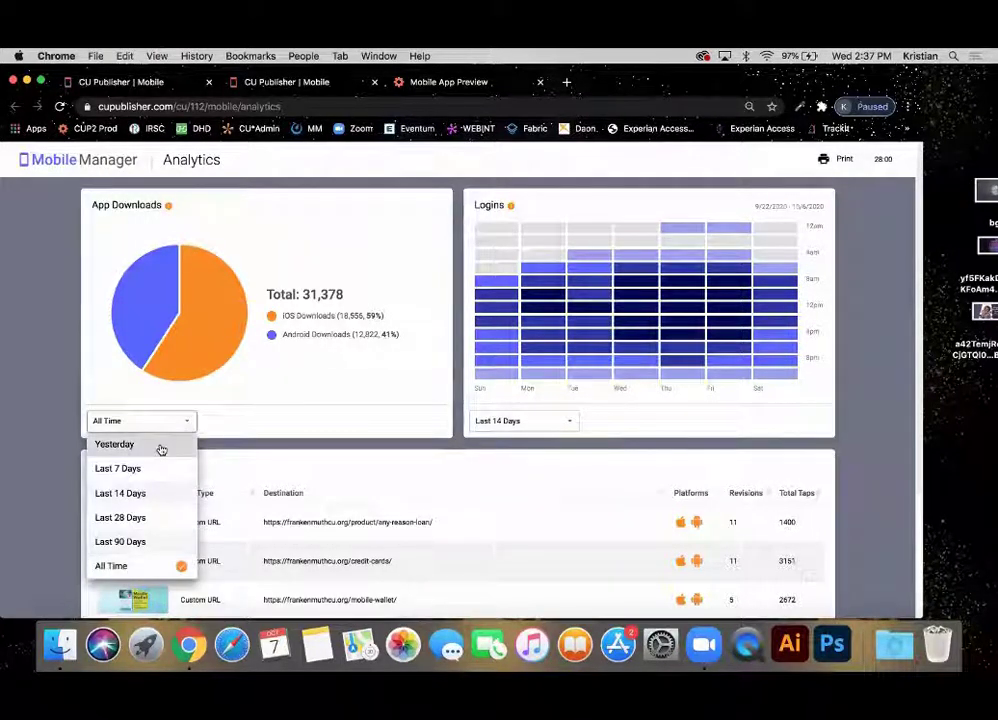
left_click(160, 449)
left_click(151, 419)
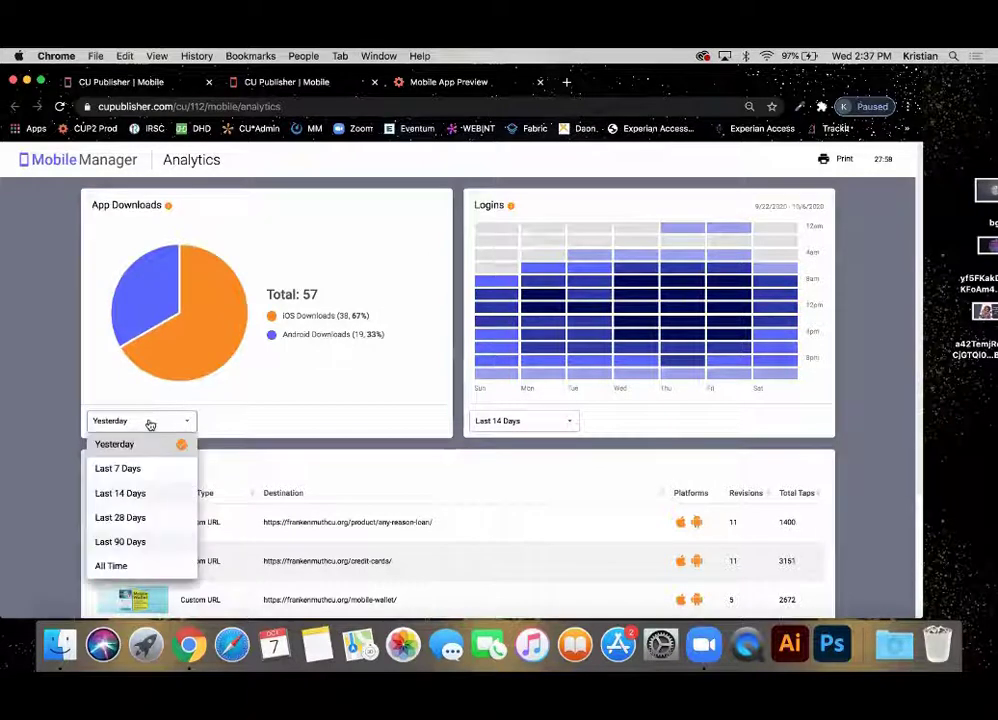
left_click(136, 470)
left_click(162, 422)
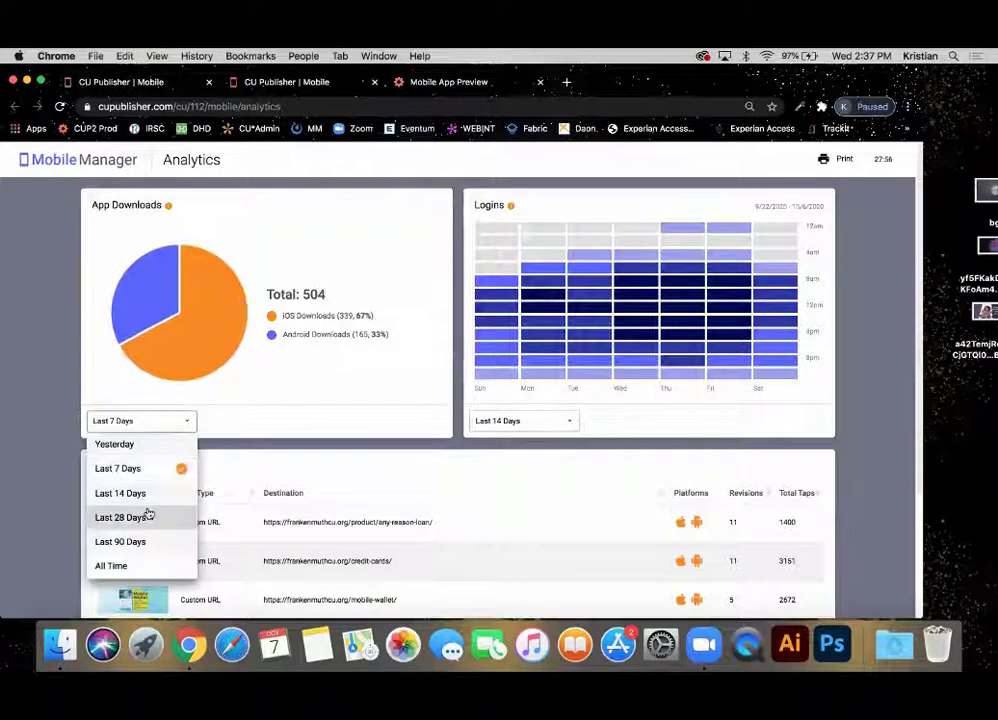
left_click(112, 566)
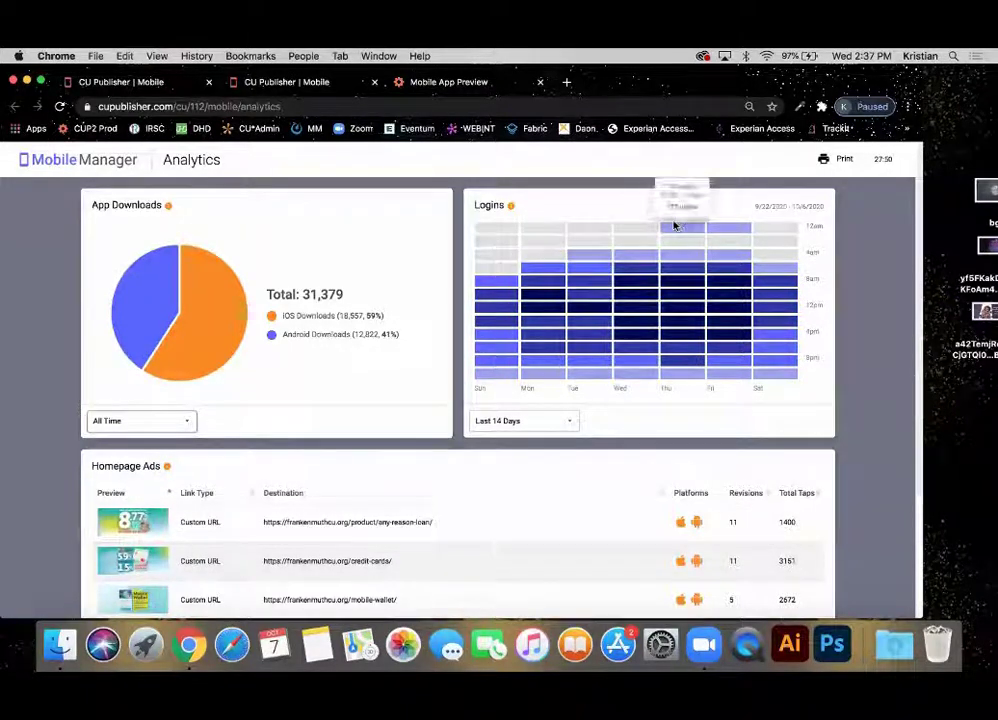
Cycle the Logins heatmap through Last 7, 28 and 90 Days, ending on All Time.
mouse_move(645, 330)
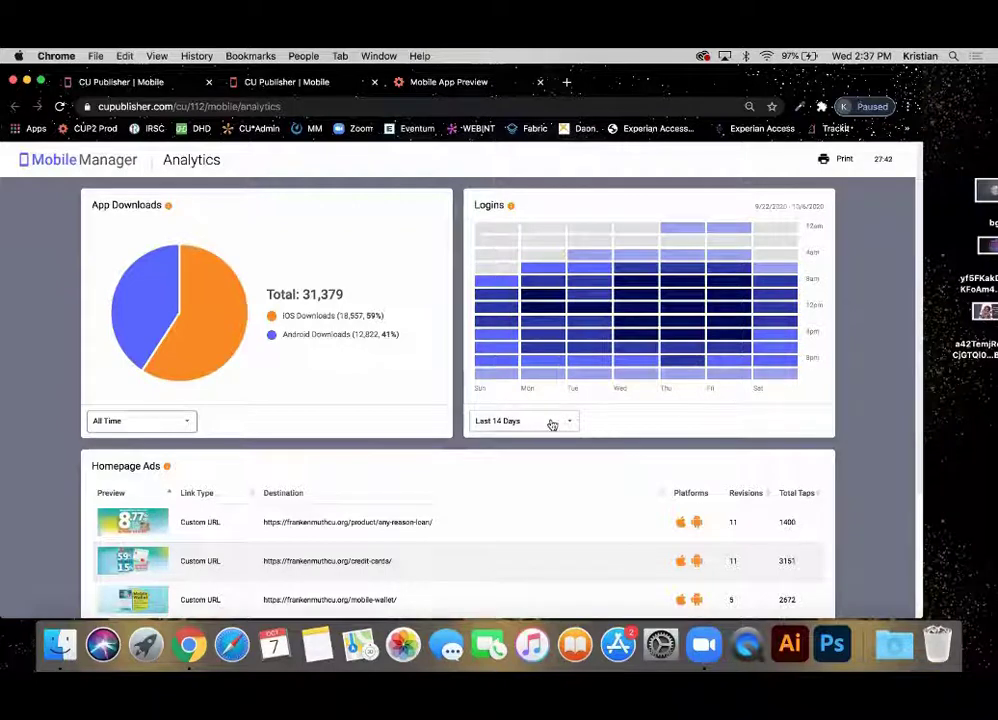
mouse_move(731, 310)
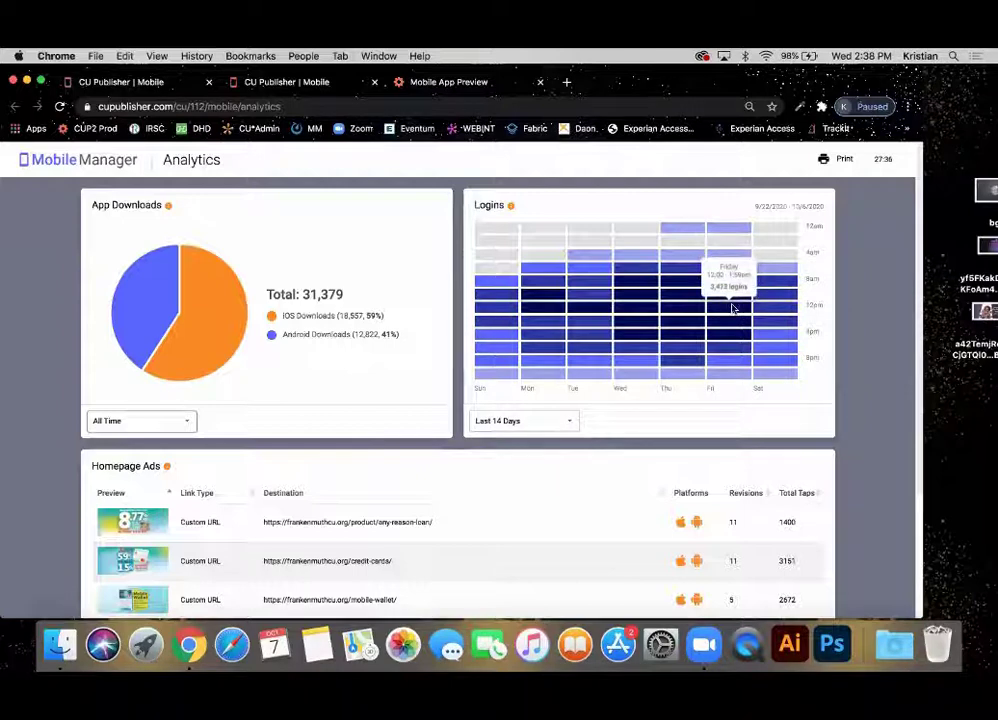
mouse_move(727, 340)
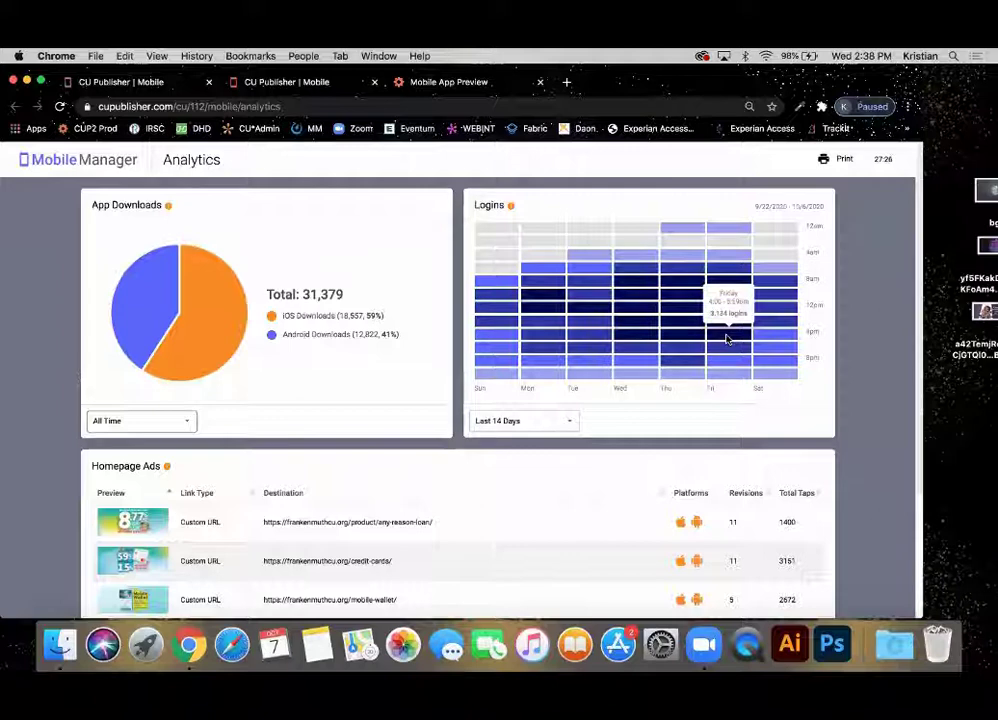
left_click(532, 427)
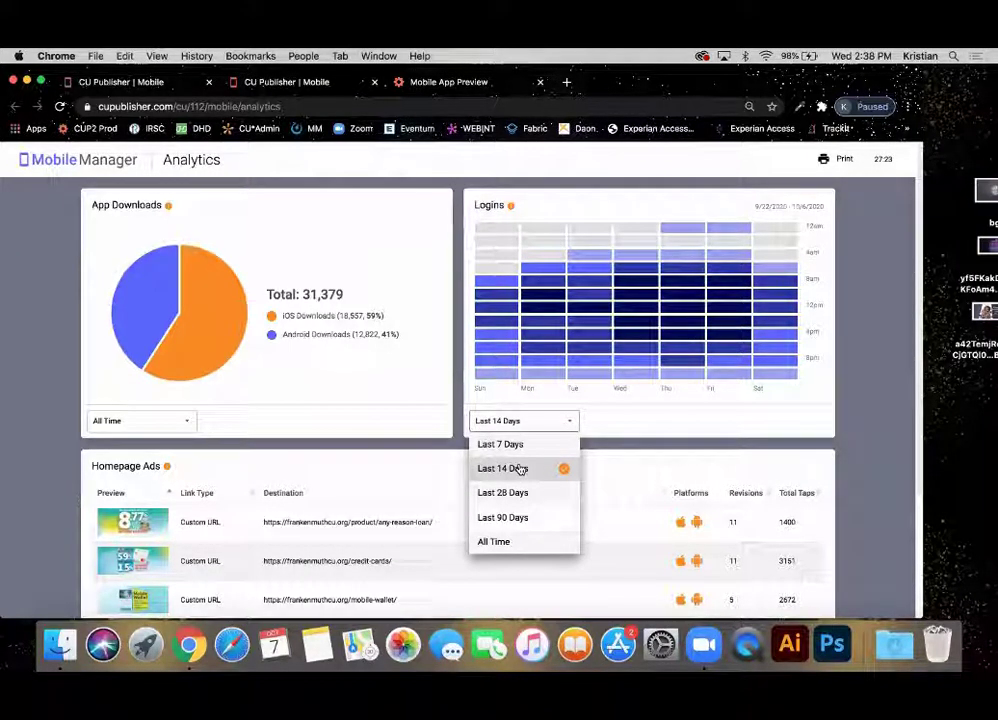
left_click(512, 444)
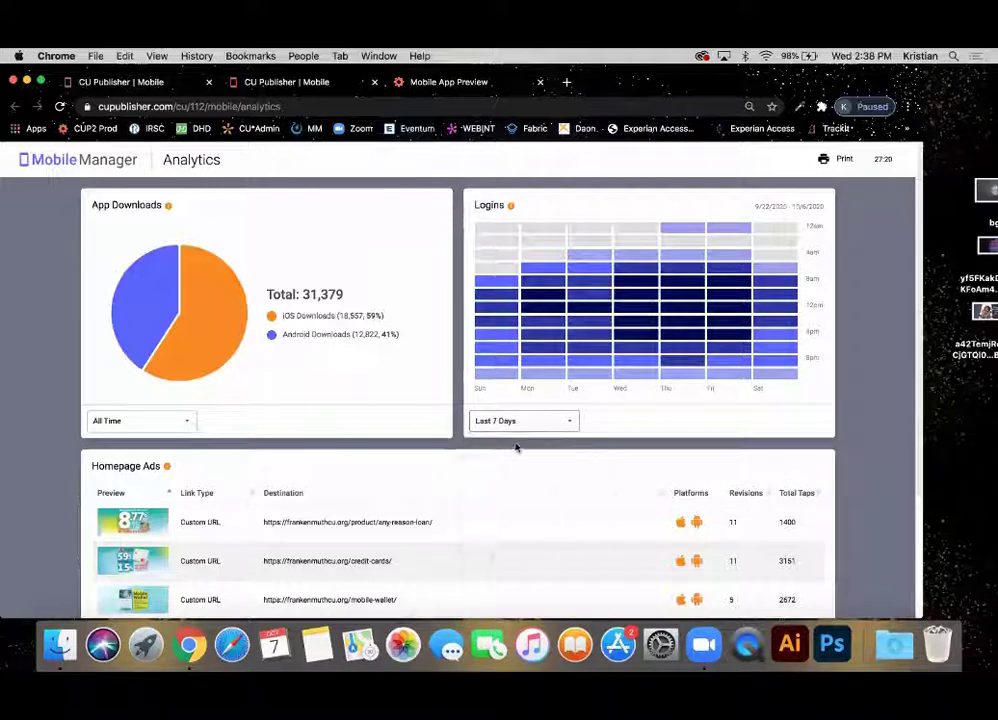
left_click(520, 421)
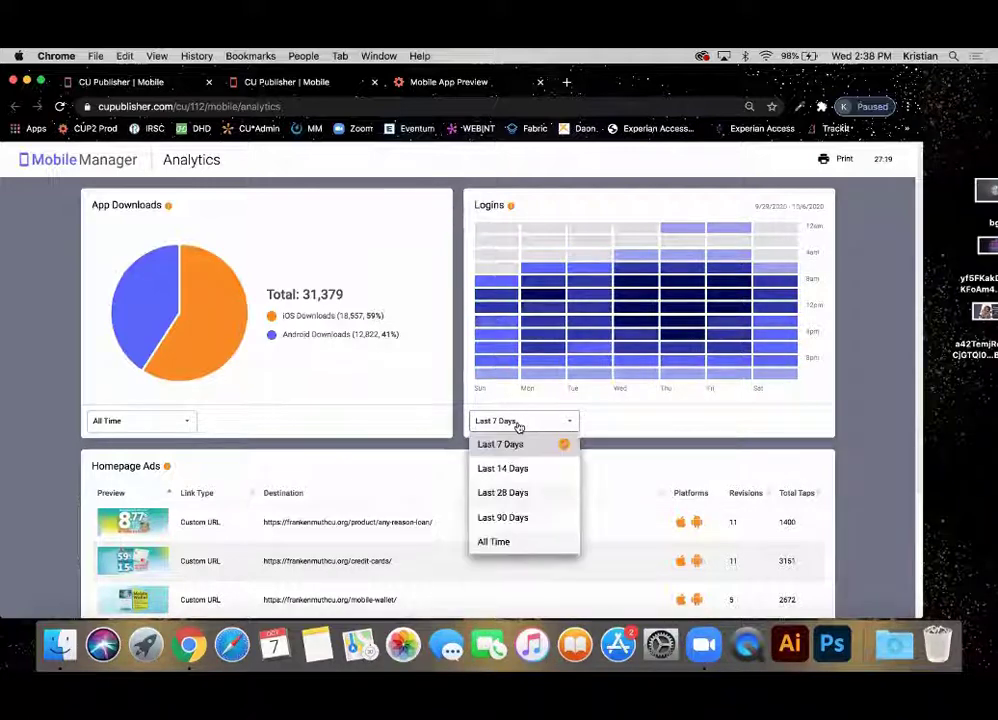
left_click(502, 492)
left_click(524, 420)
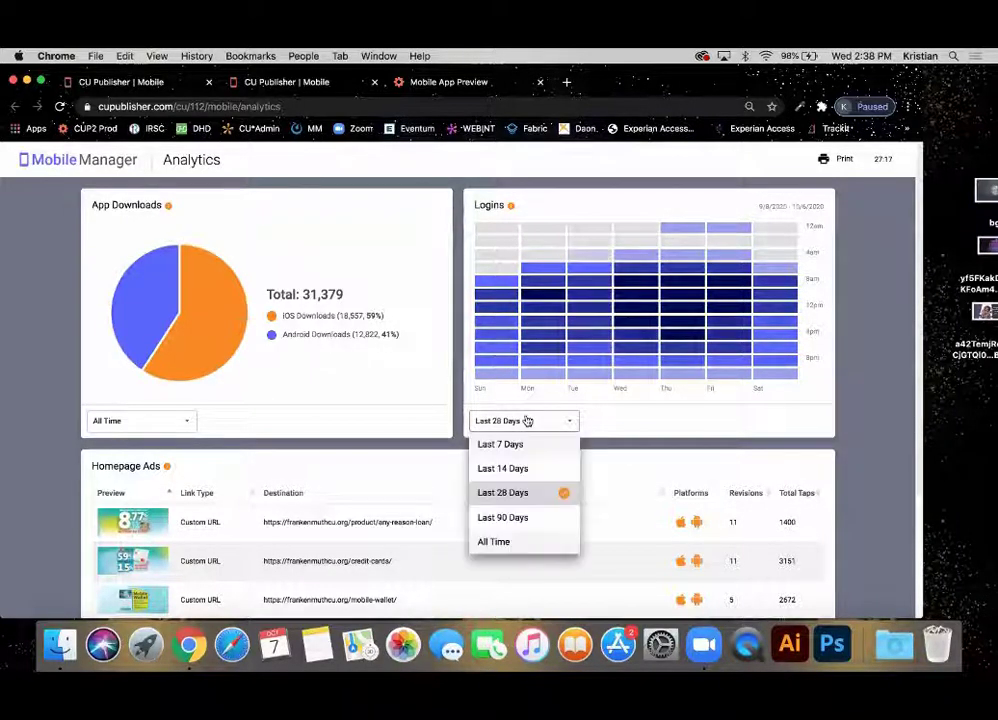
left_click(504, 516)
left_click(530, 419)
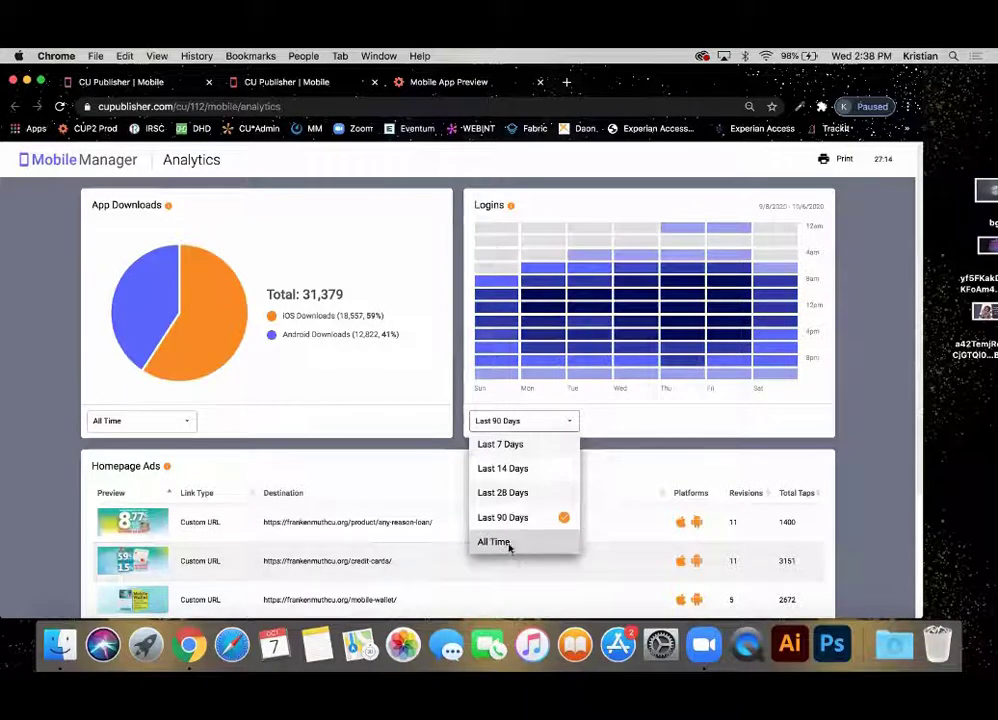
left_click(510, 541)
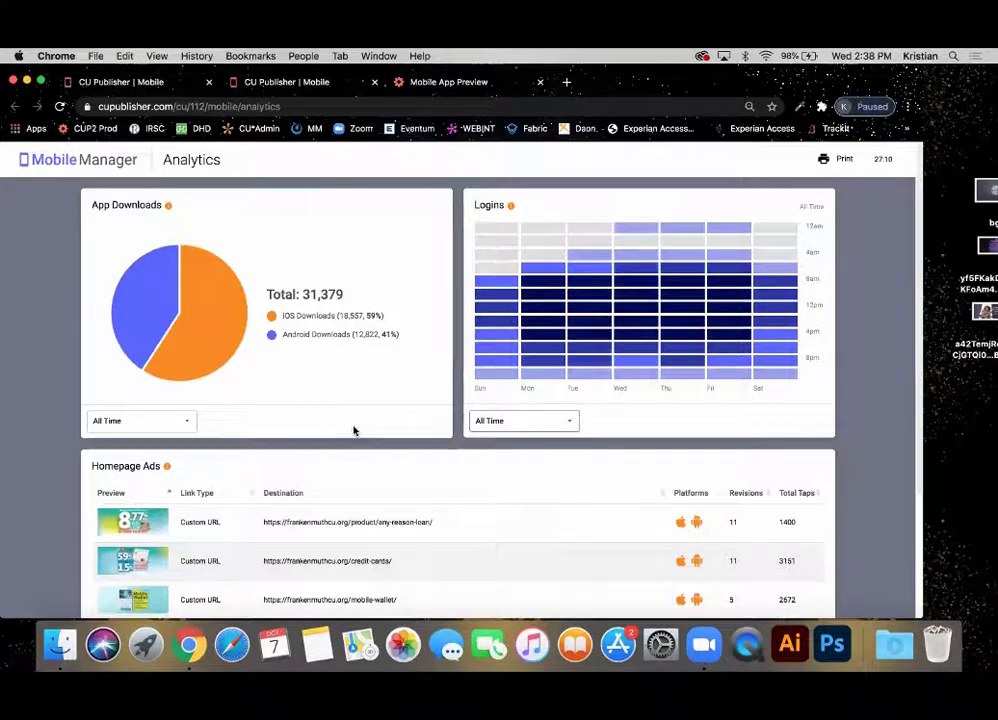
Scroll down to the Homepage Ads table and highlight the first ad's 1400 total taps.
scroll(353, 430, "down", 3)
scroll(196, 428, "down", 1)
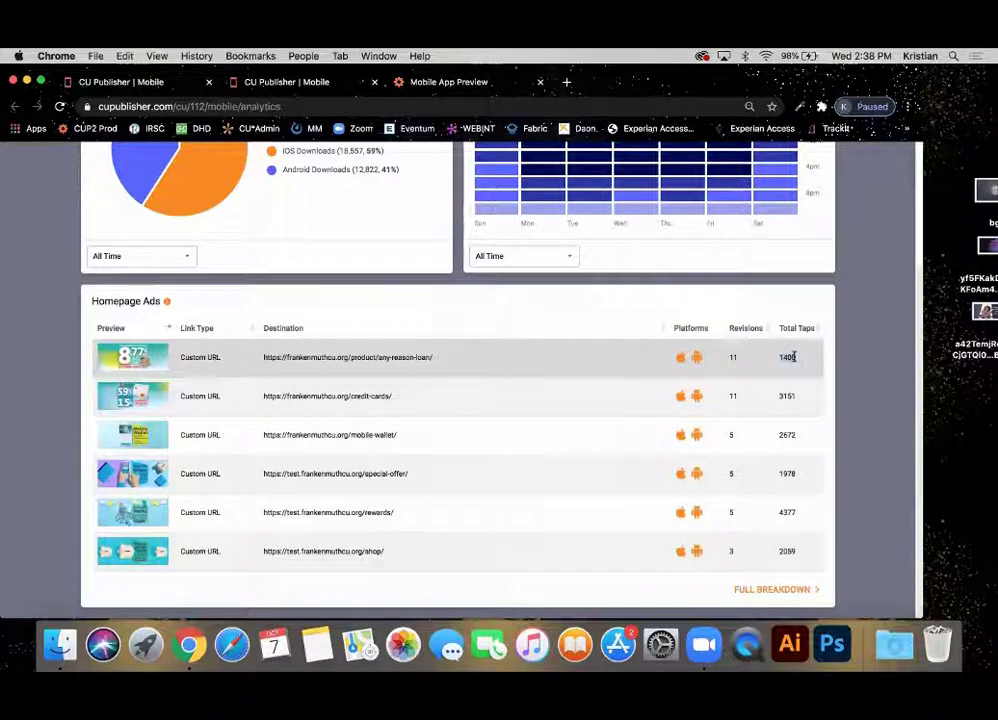
double_click(793, 357)
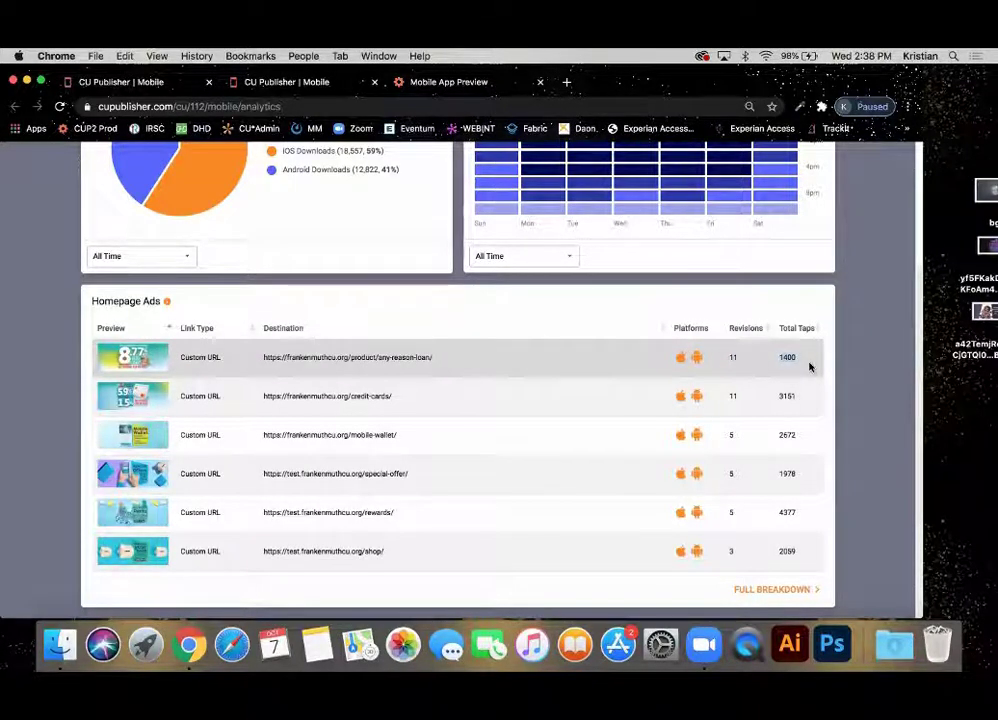
left_click(811, 367)
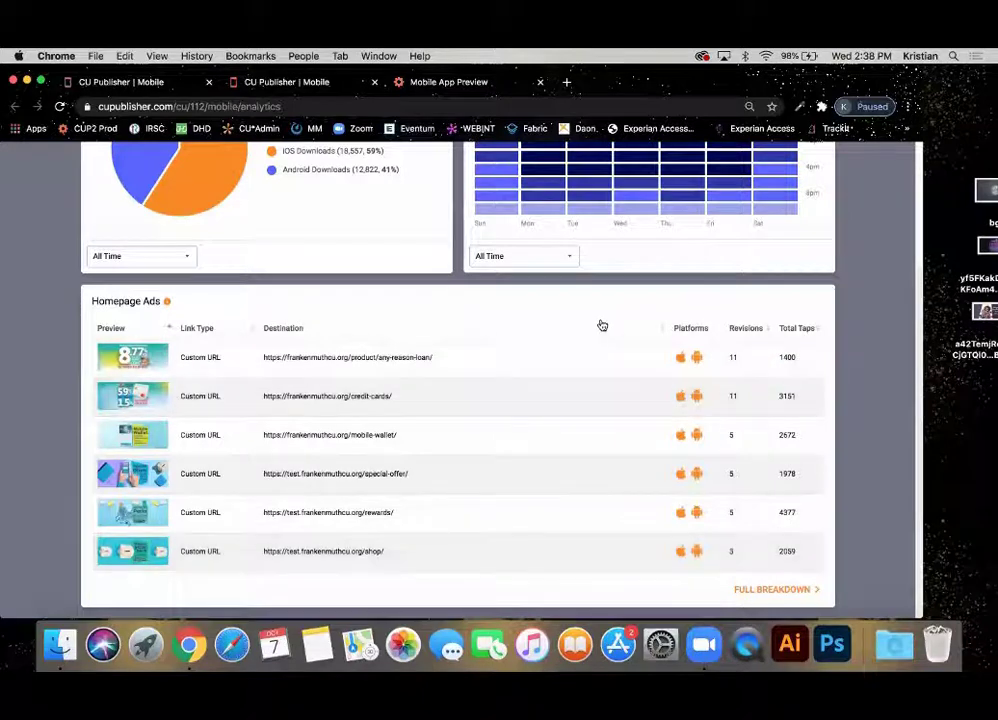
left_click(773, 590)
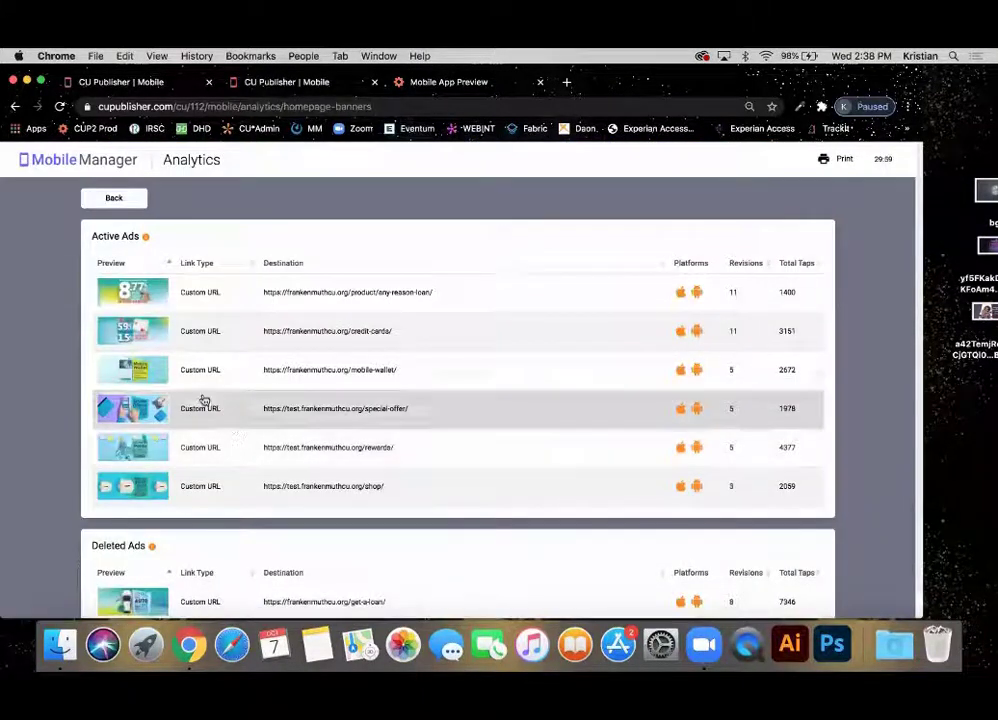
mouse_move(149, 238)
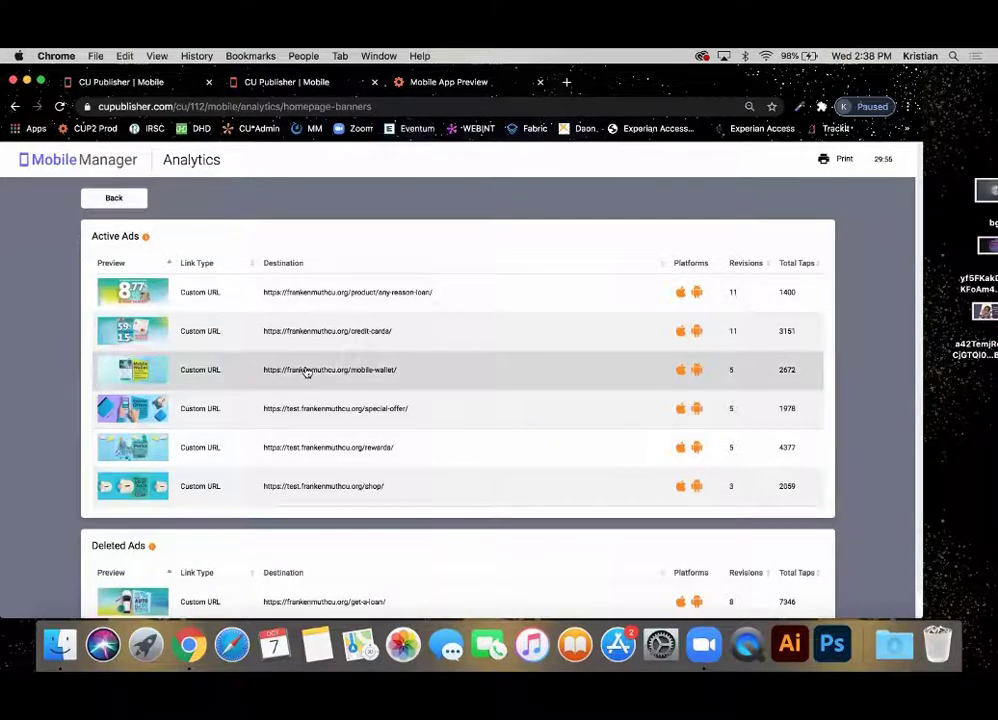
scroll(307, 372, "down", 1)
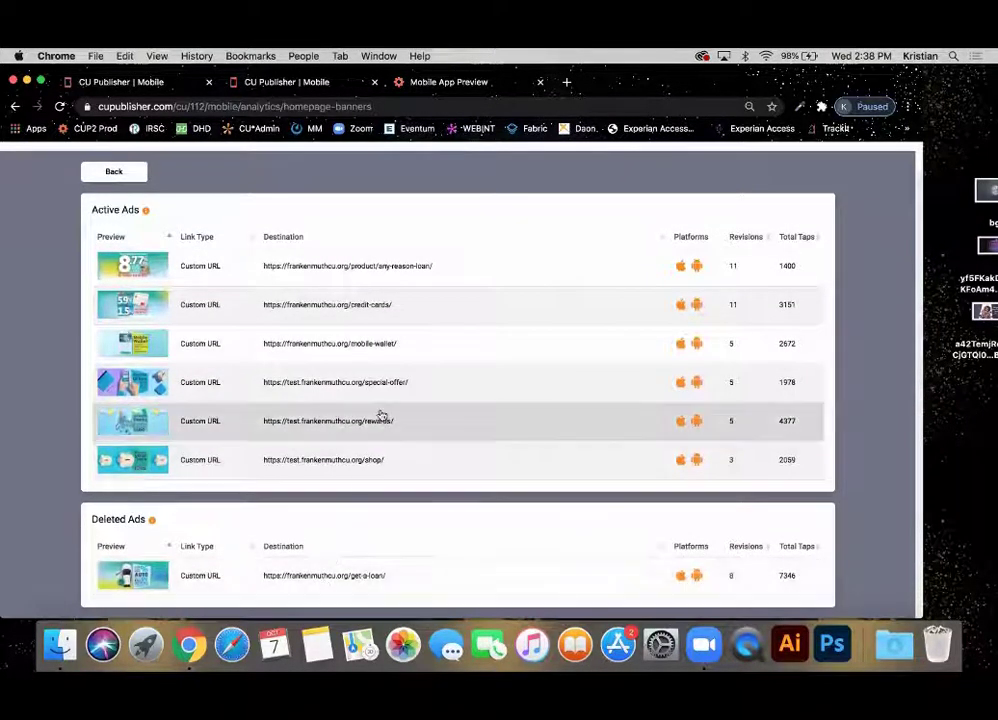
scroll(381, 416, "up", 1)
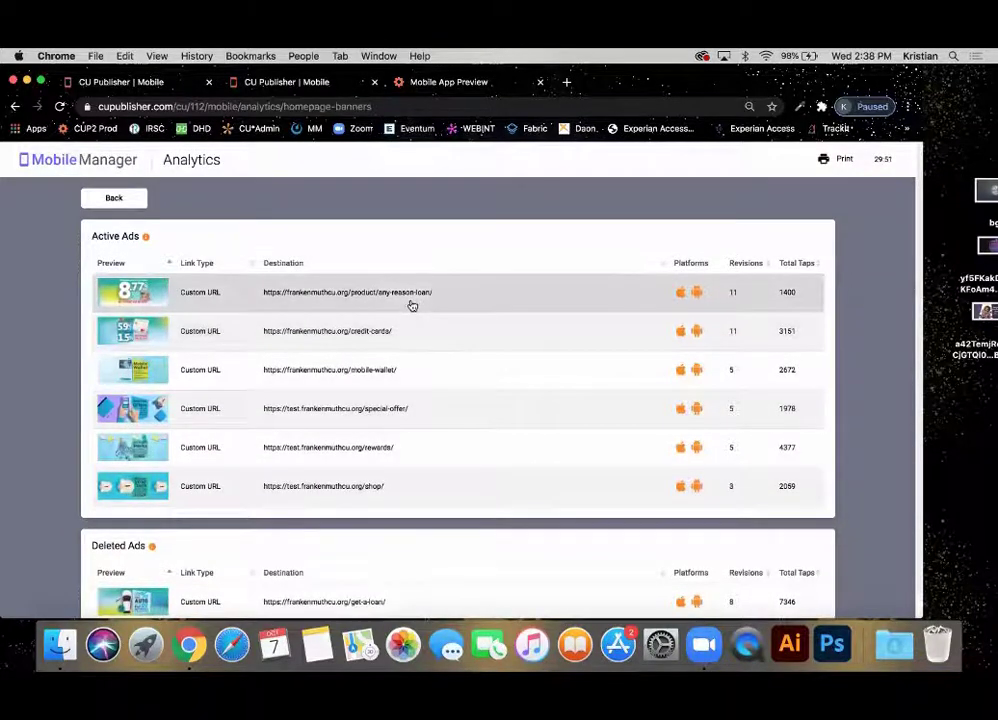
left_click(412, 305)
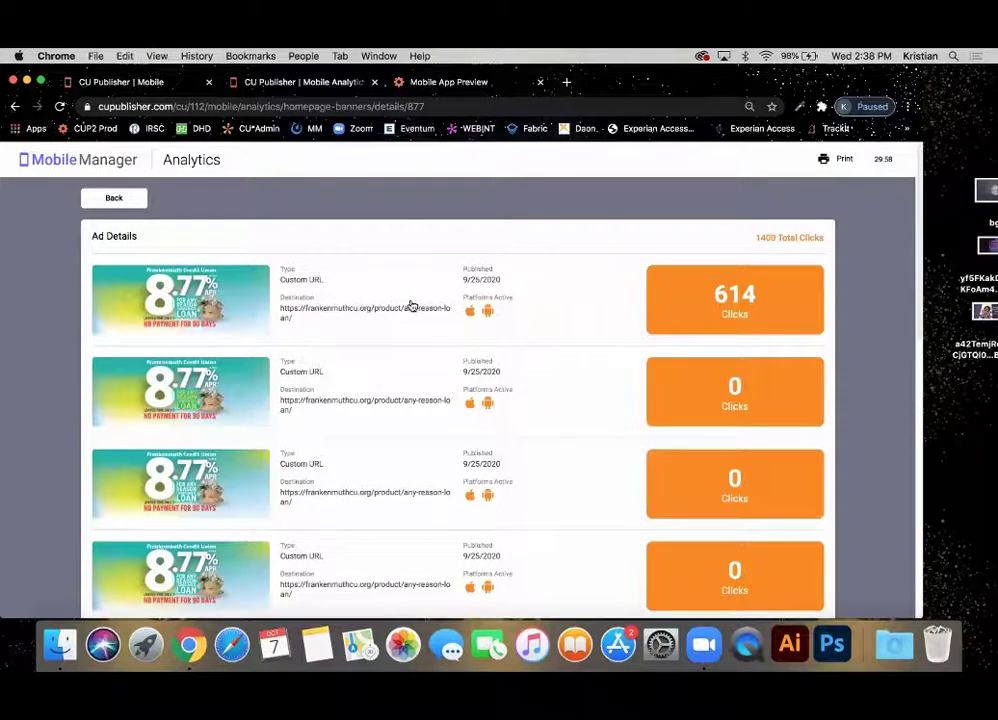
scroll(411, 305, "down", 5)
scroll(411, 305, "down", 8)
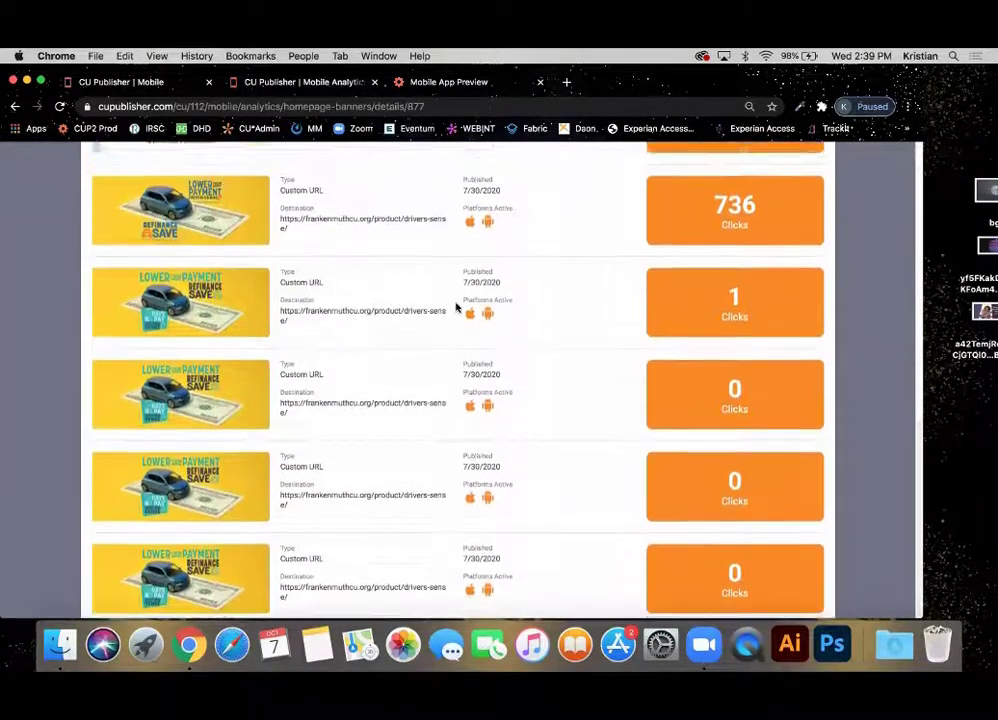
scroll(455, 307, "up", 13)
scroll(455, 307, "down", 3)
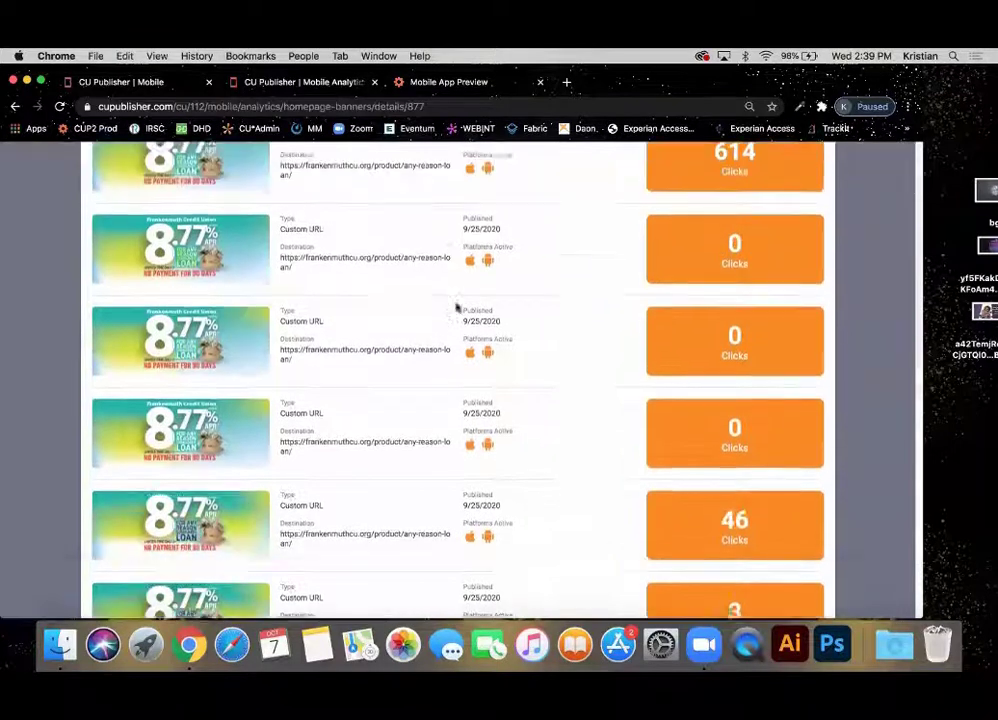
scroll(455, 307, "up", 3)
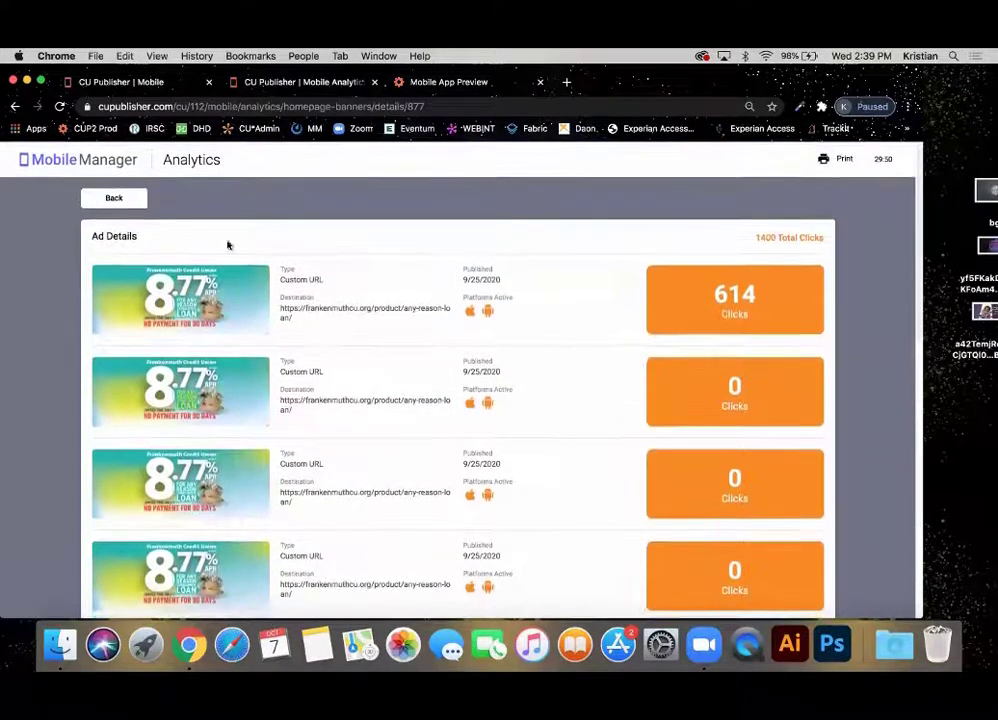
scroll(439, 316, "down", 10)
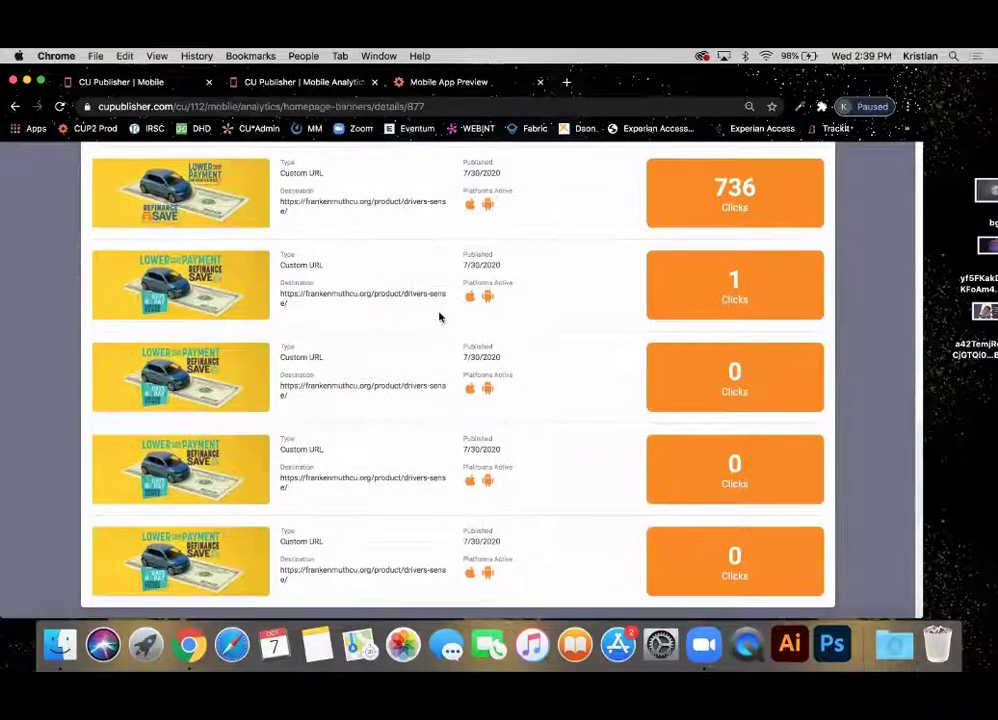
scroll(439, 317, "up", 2)
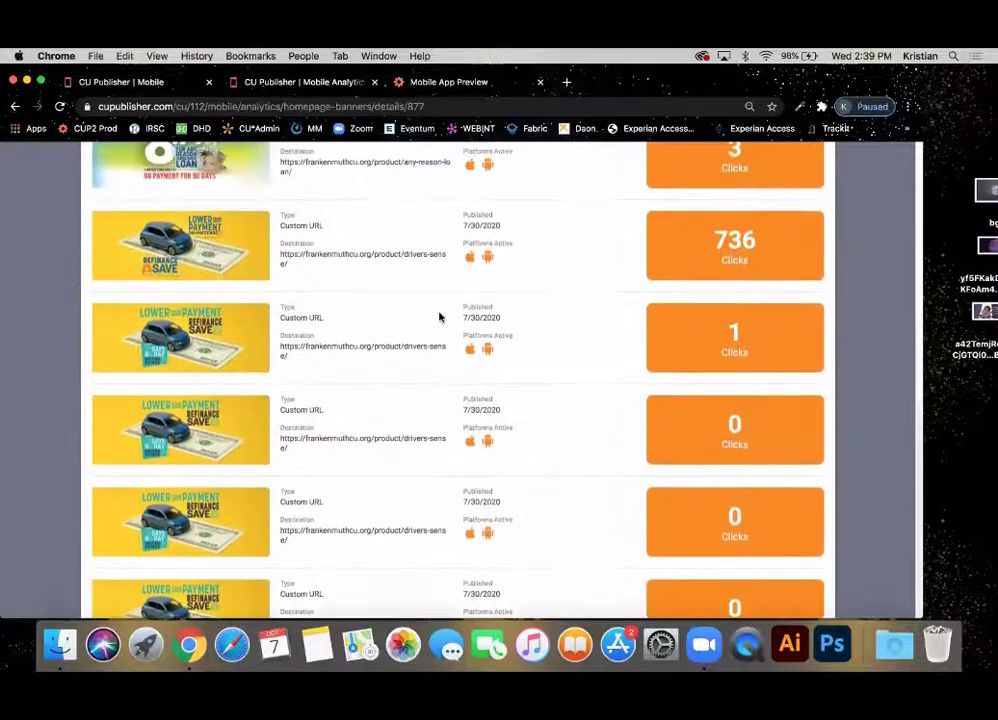
scroll(439, 317, "up", 10)
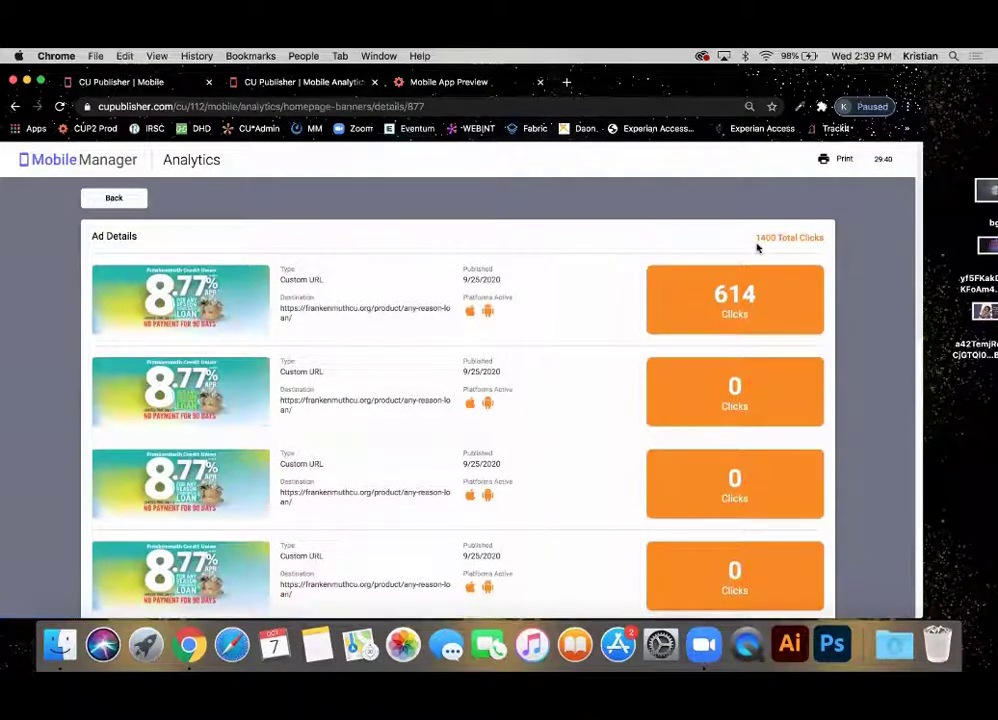
left_click_drag(757, 237, 825, 222)
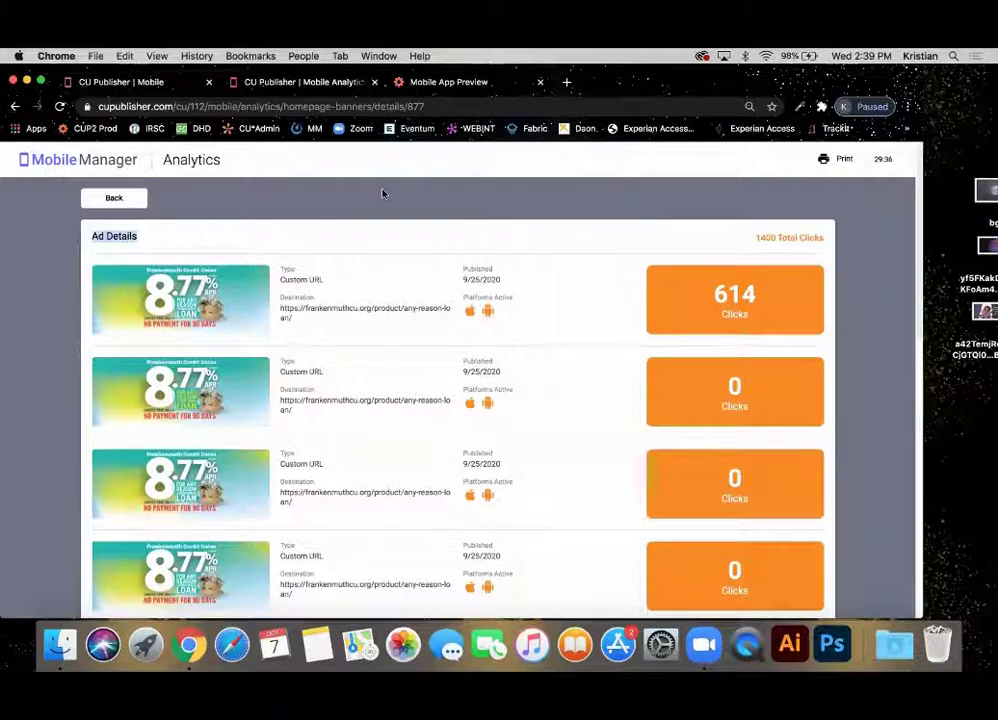
left_click(106, 200)
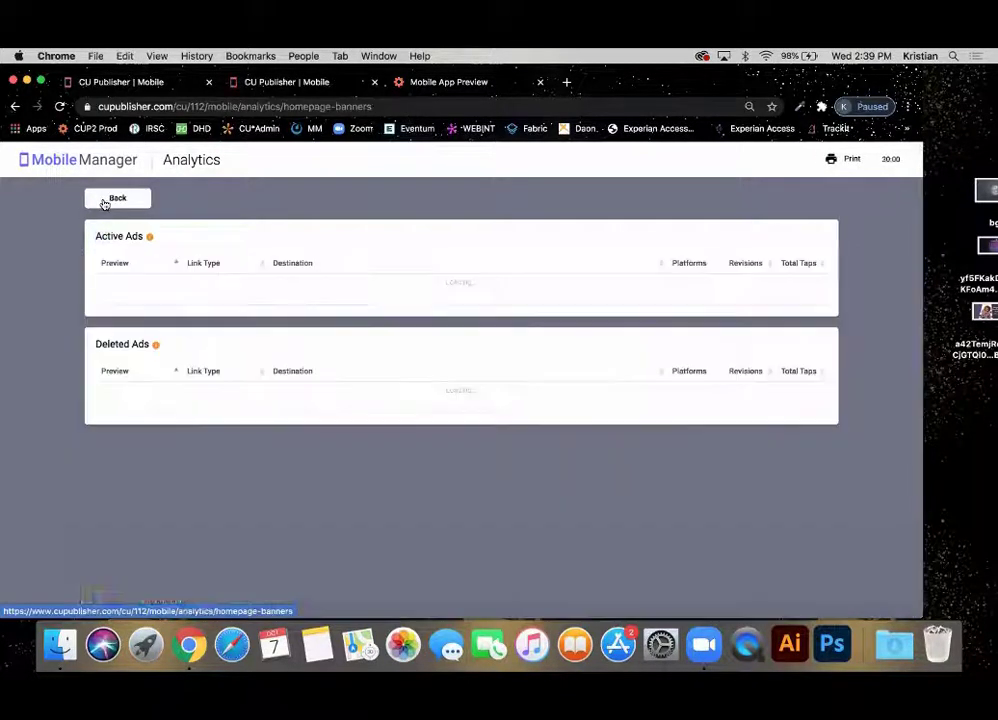
Go back to the Analytics overview, then switch to the Mobile Manager app list tab.
left_click(105, 204)
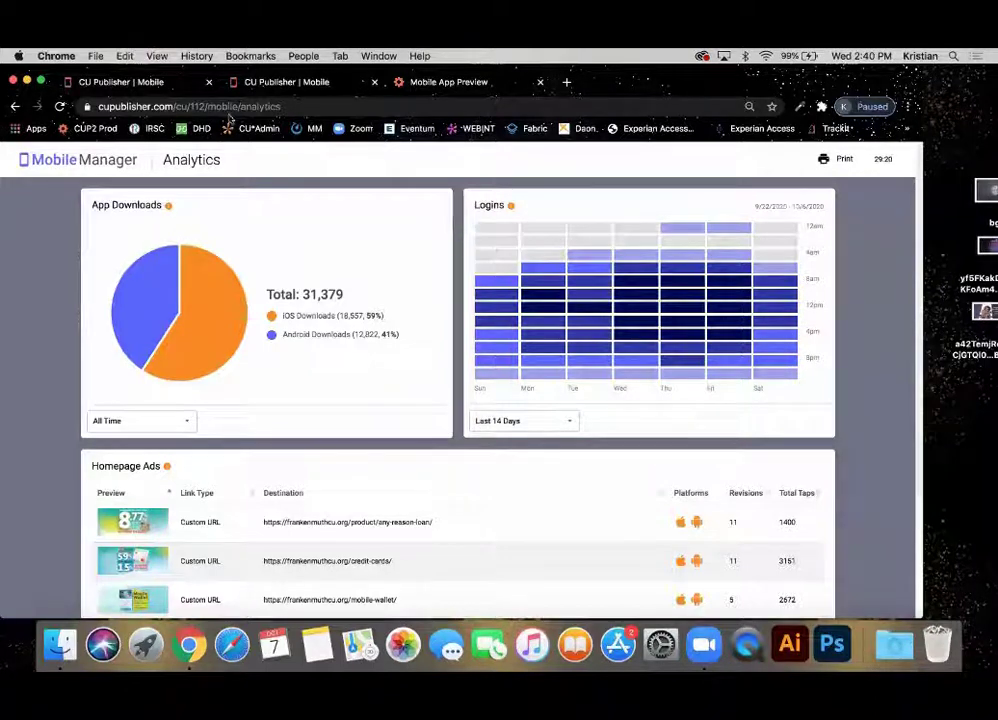
left_click(136, 86)
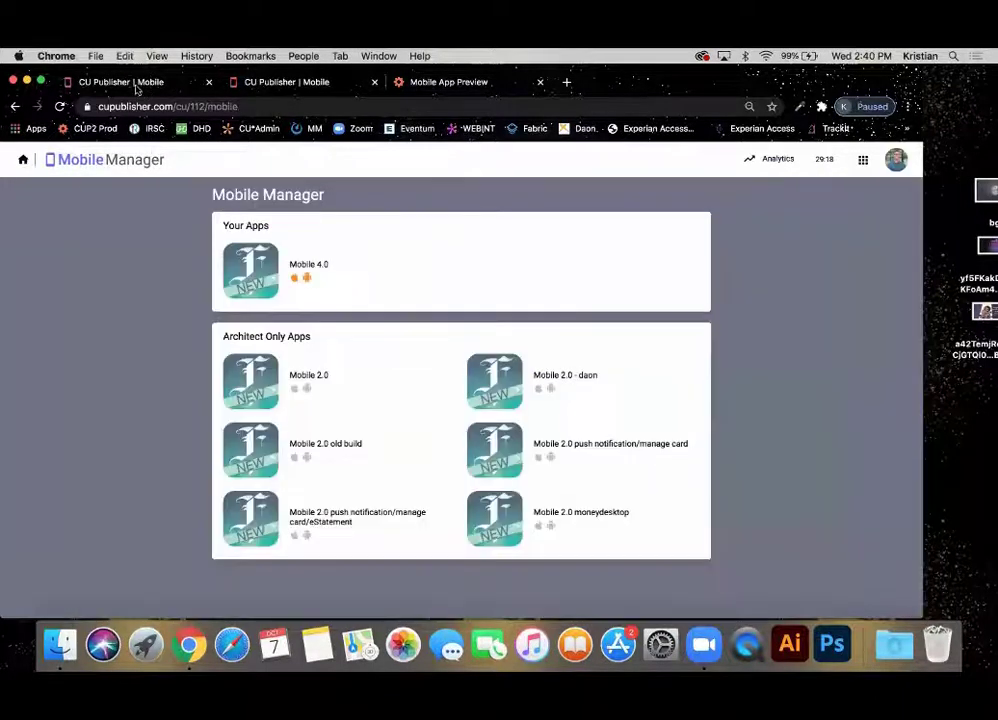
Log out, sign in with the other account's email and password, and return to the dashboard.
left_click(896, 160)
left_click(855, 254)
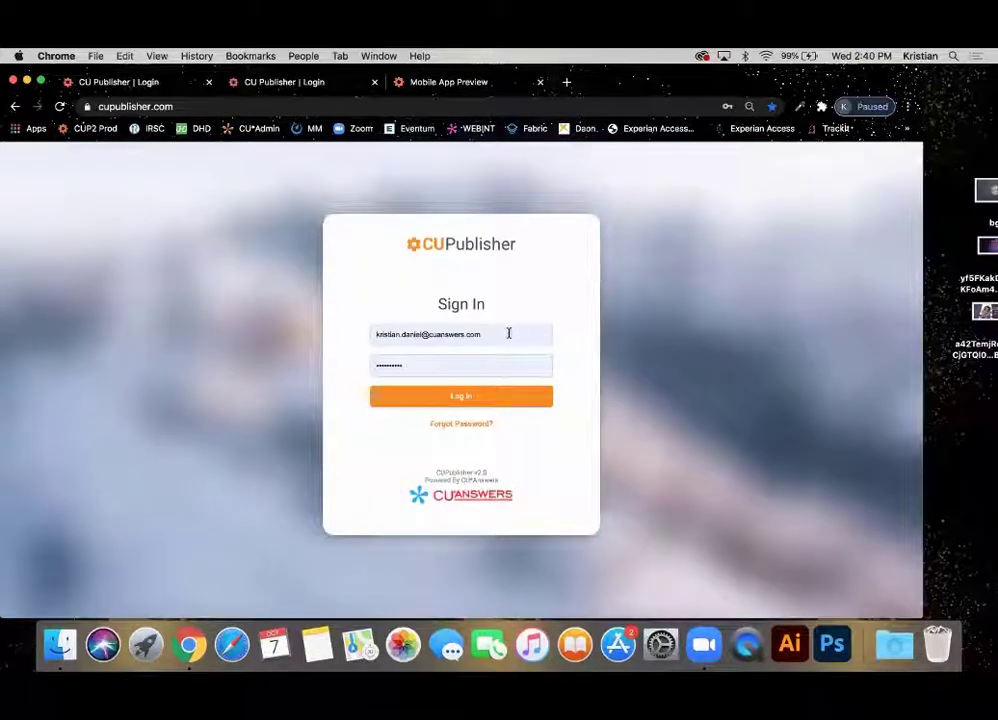
left_click(508, 333)
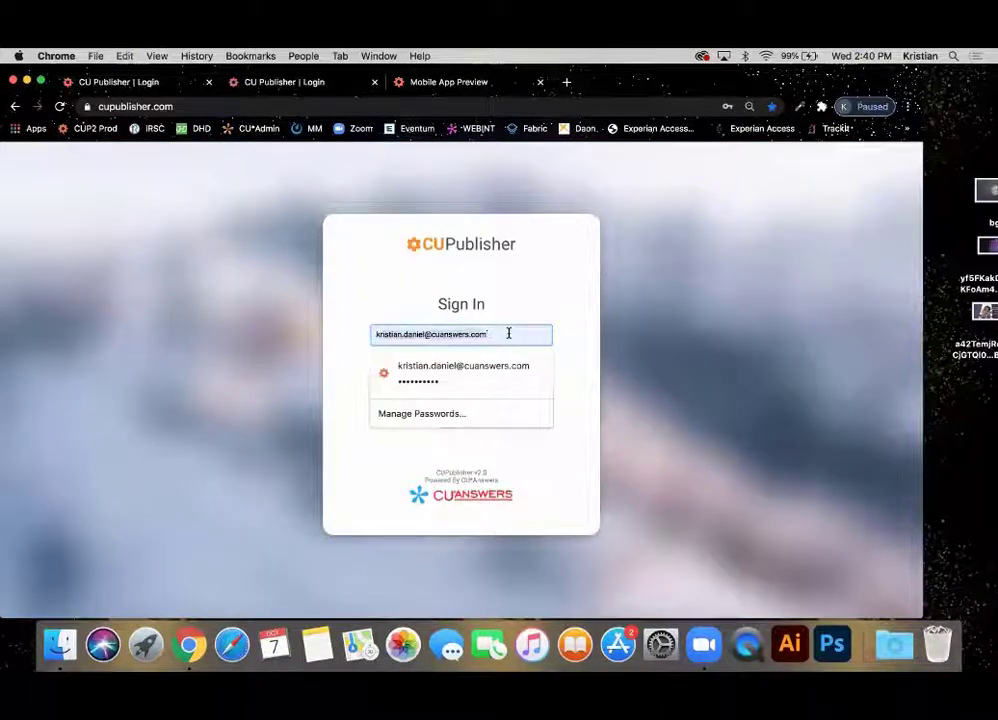
key("super+a")
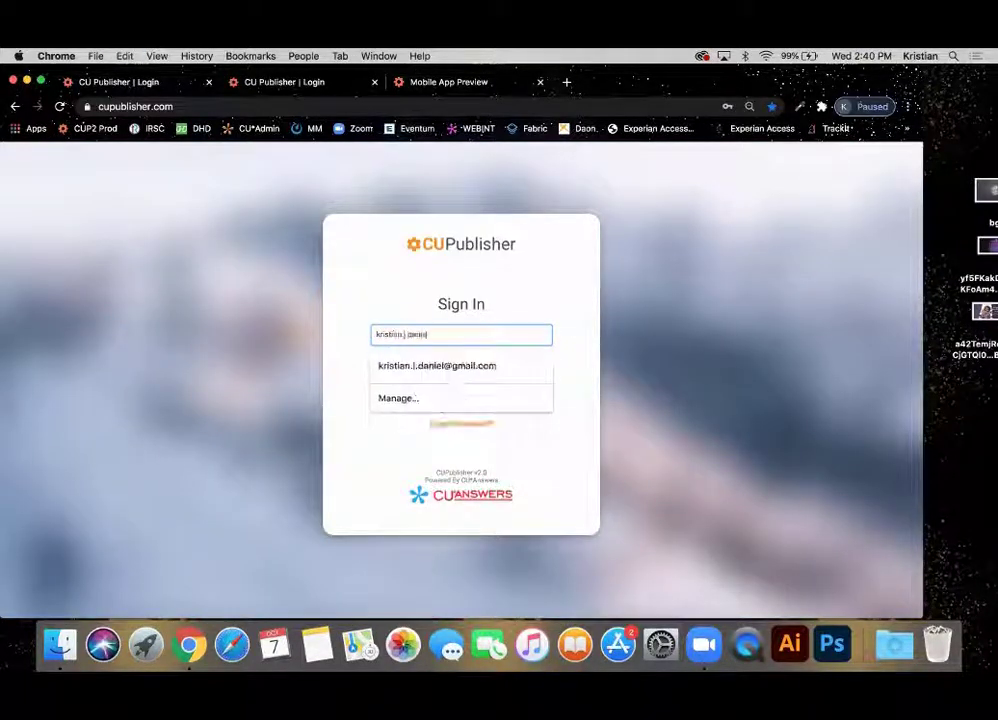
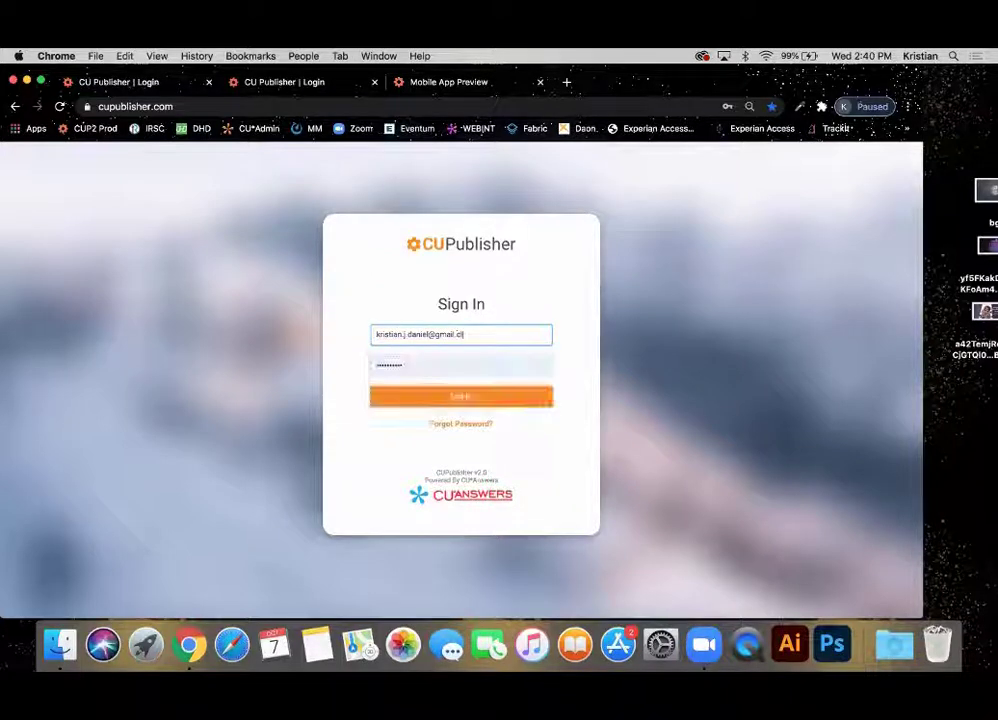
key("Tab")
type("**")
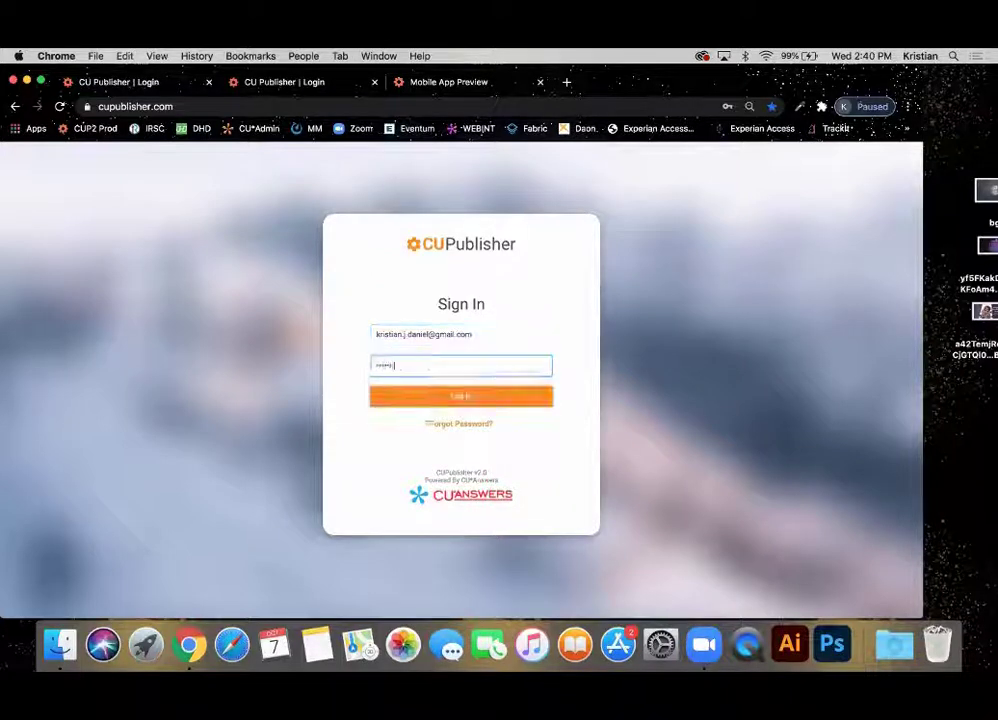
type("****")
left_click(477, 396)
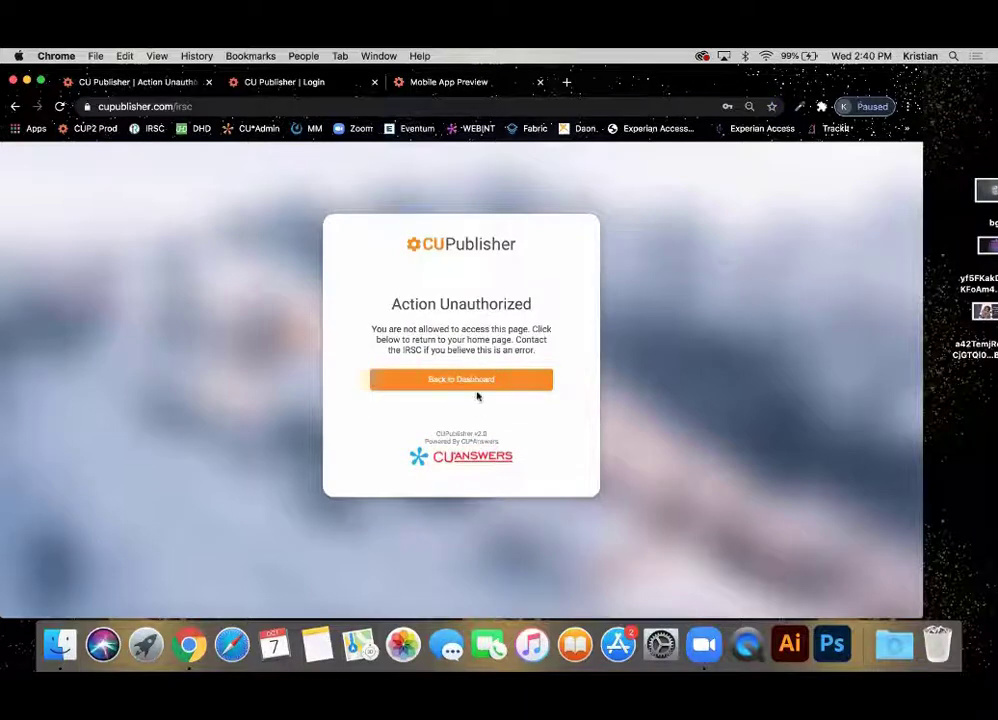
left_click(475, 388)
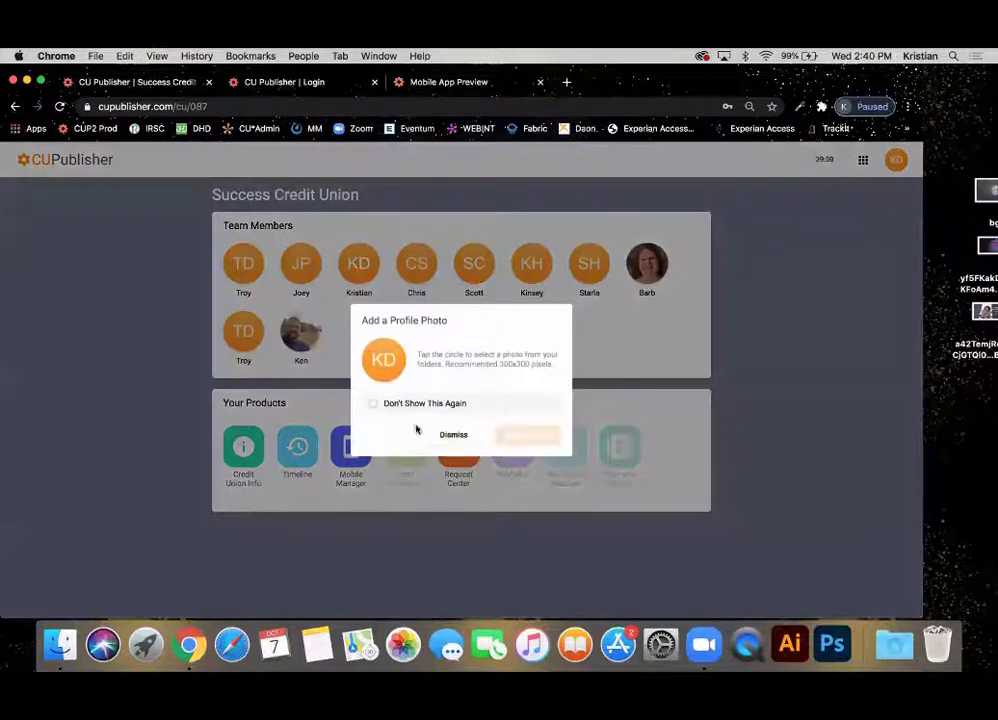
Dismiss the Add a Profile Photo prompt and open Credit Union Info's Regulatory page.
left_click(450, 434)
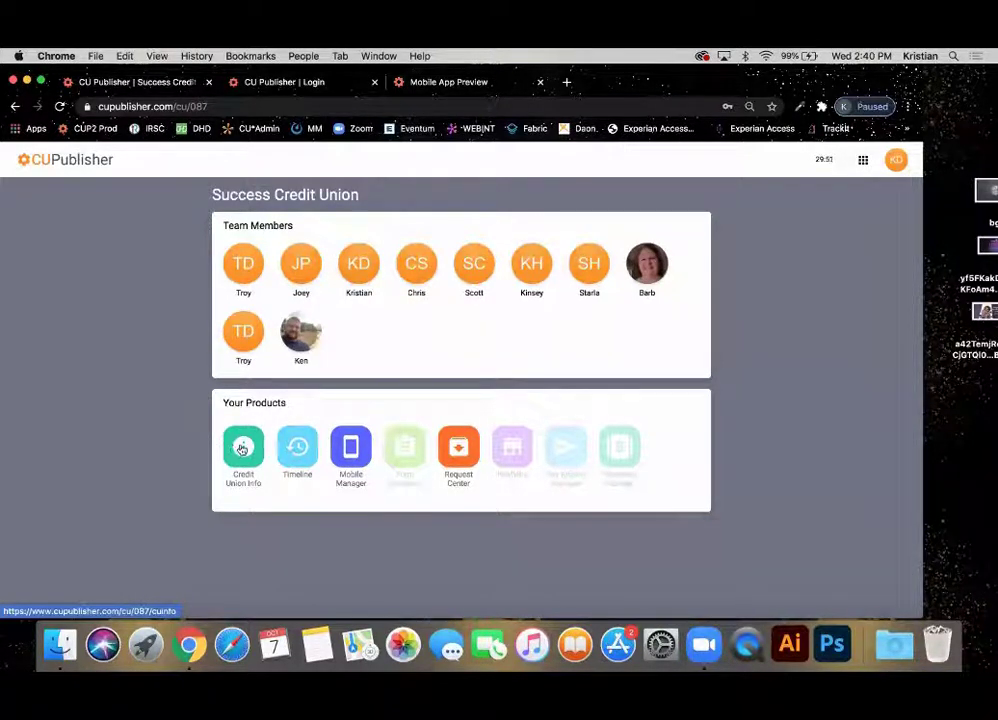
left_click(238, 448)
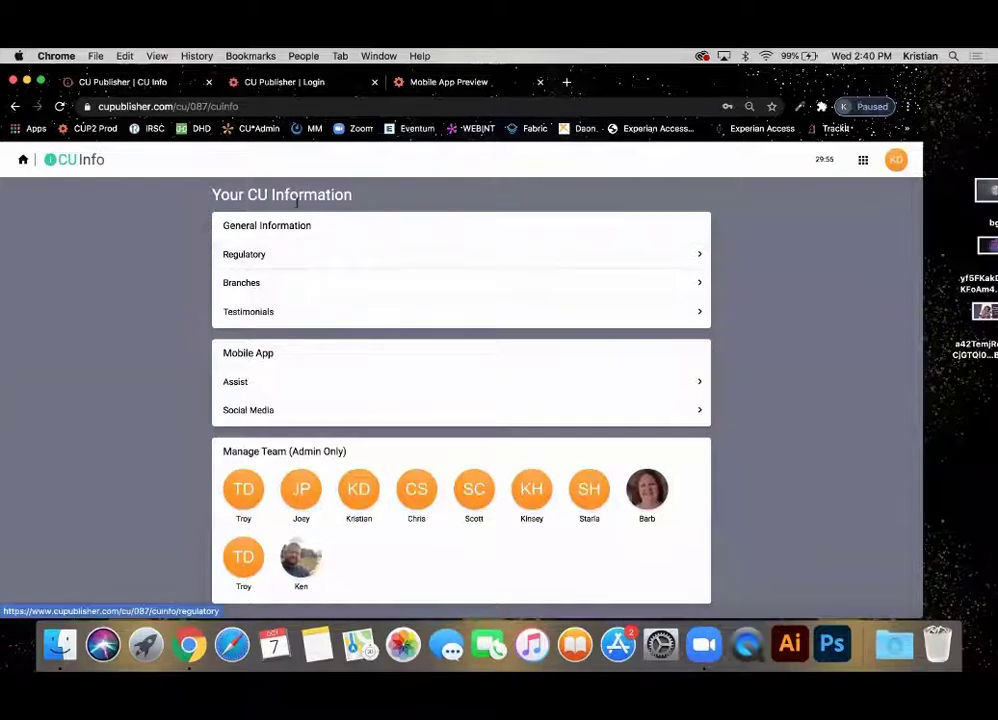
left_click(271, 264)
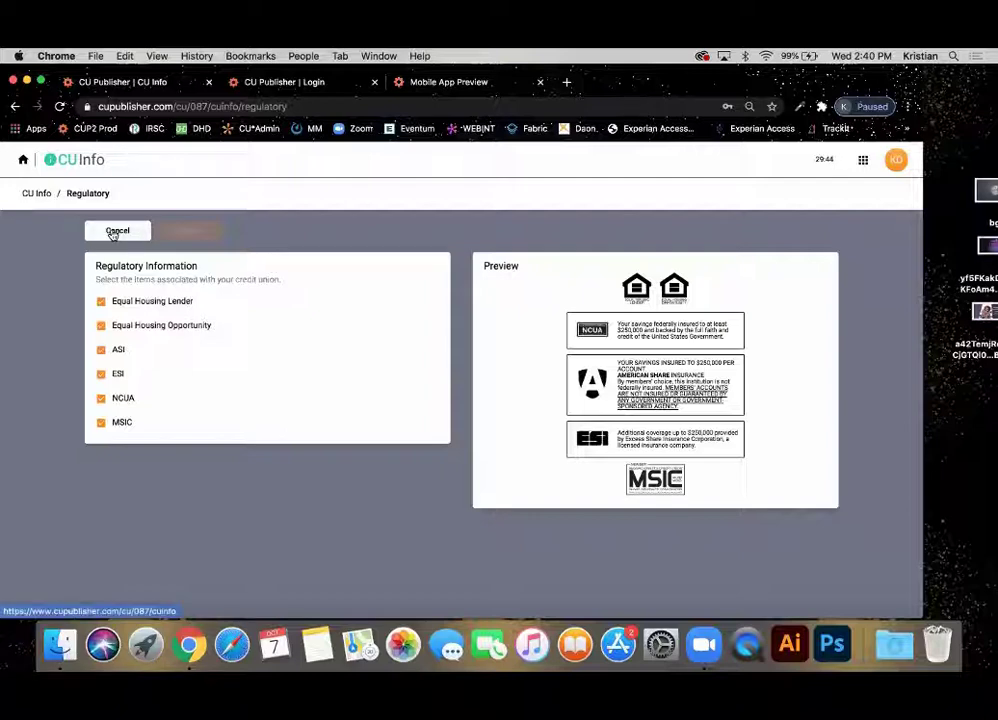
Uncheck and recheck both Equal Housing disclosures, cancel, and open the Branches list.
left_click(134, 301)
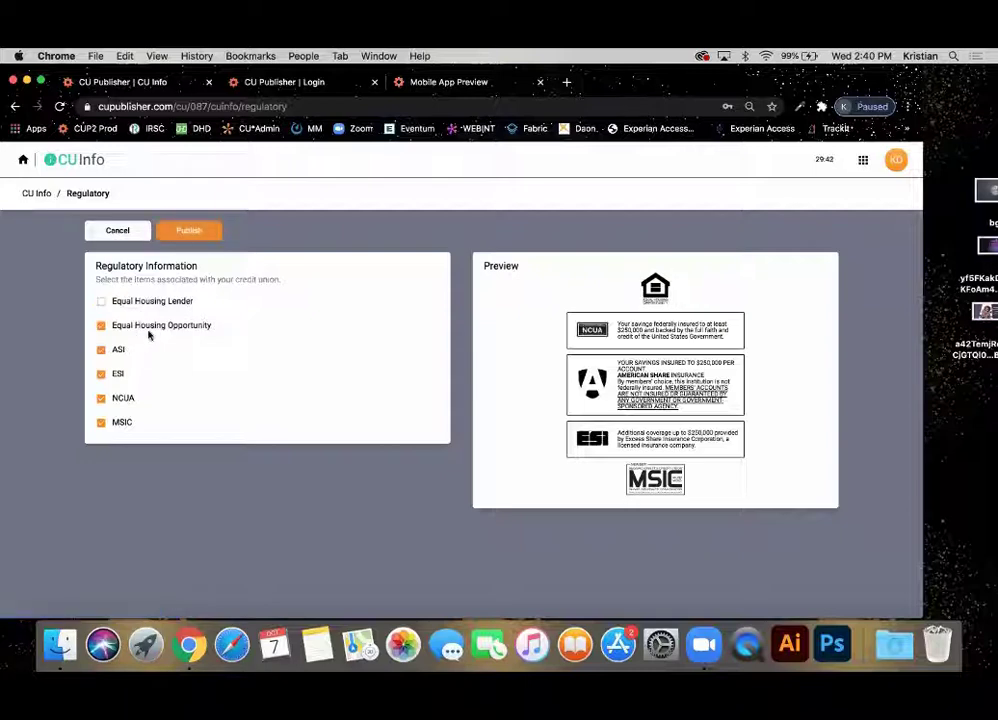
left_click(154, 323)
left_click(165, 300)
left_click(163, 325)
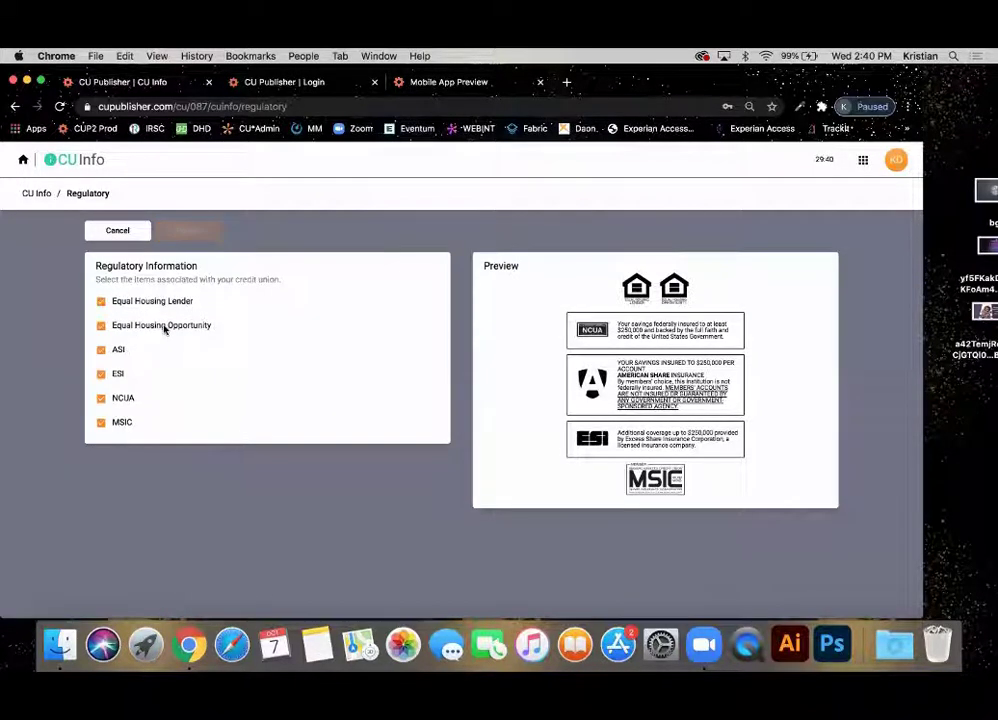
left_click(97, 233)
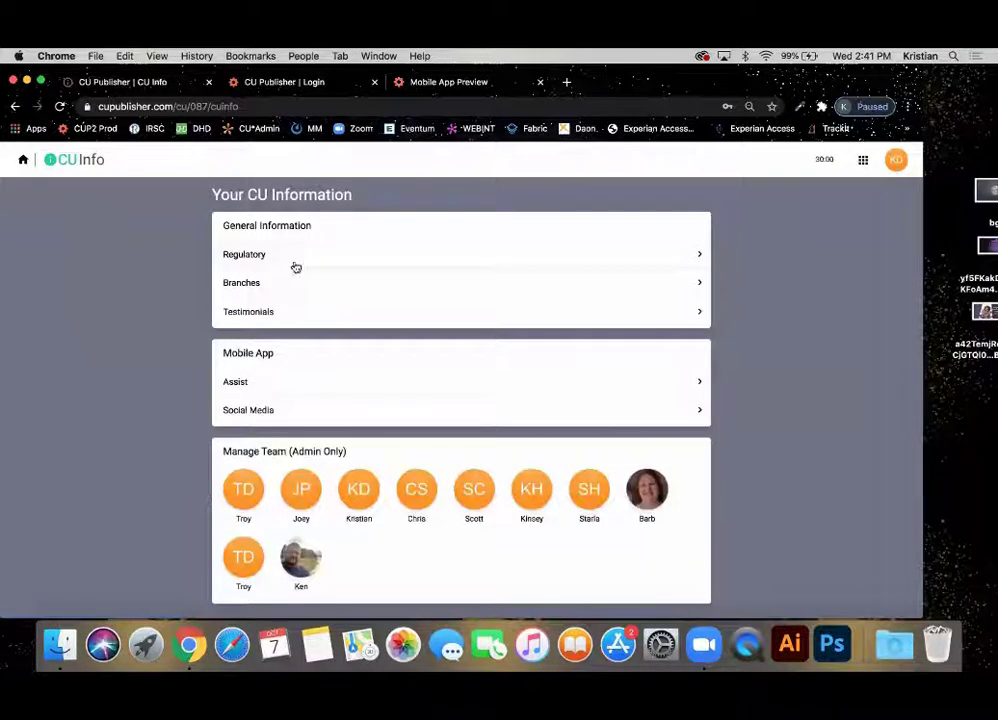
left_click(283, 290)
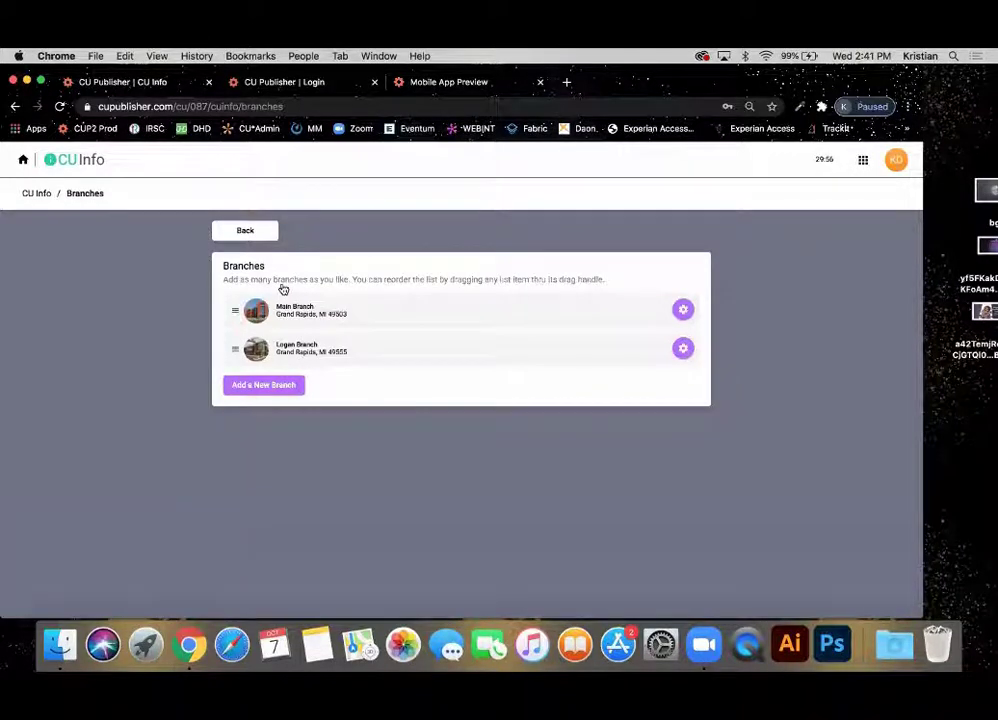
Start a new branch and expand its Image and Address sections.
left_click(251, 387)
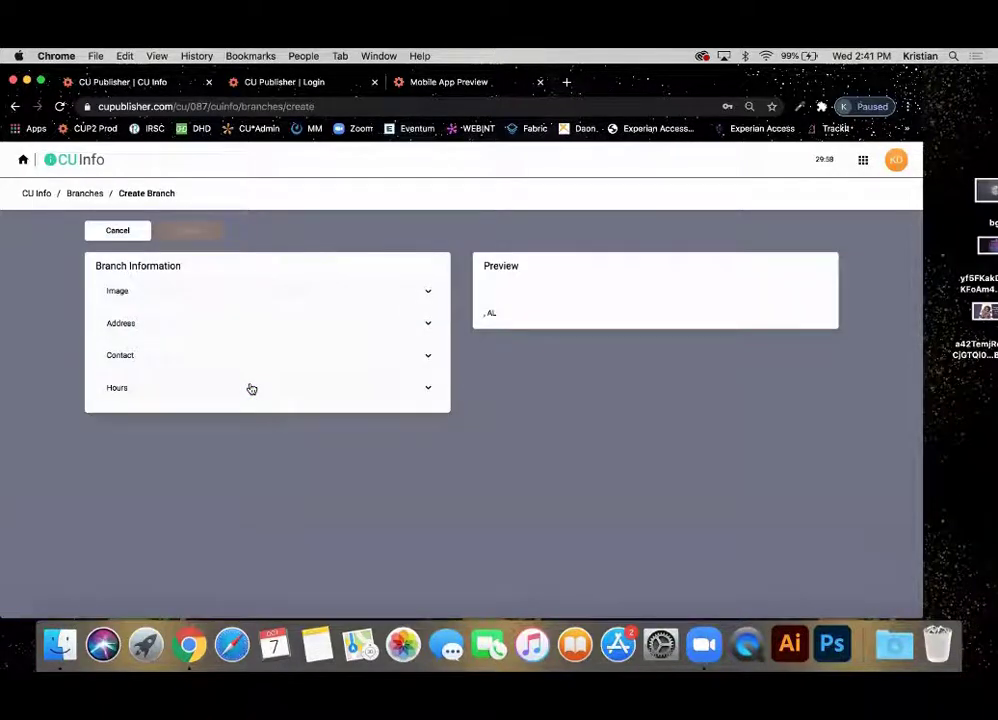
left_click(252, 295)
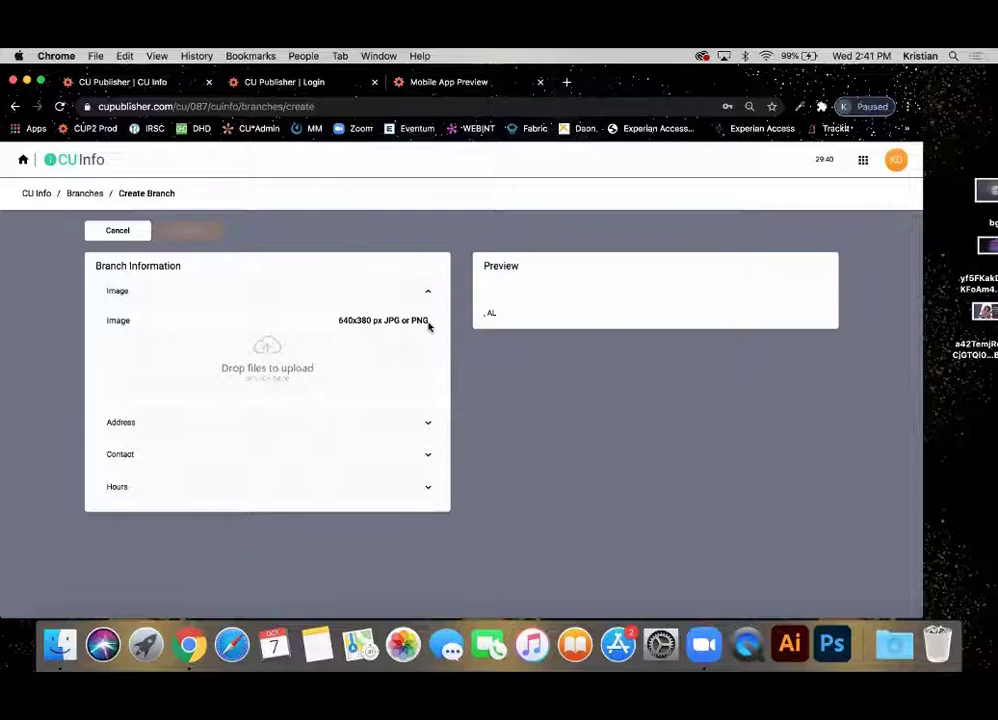
left_click(145, 428)
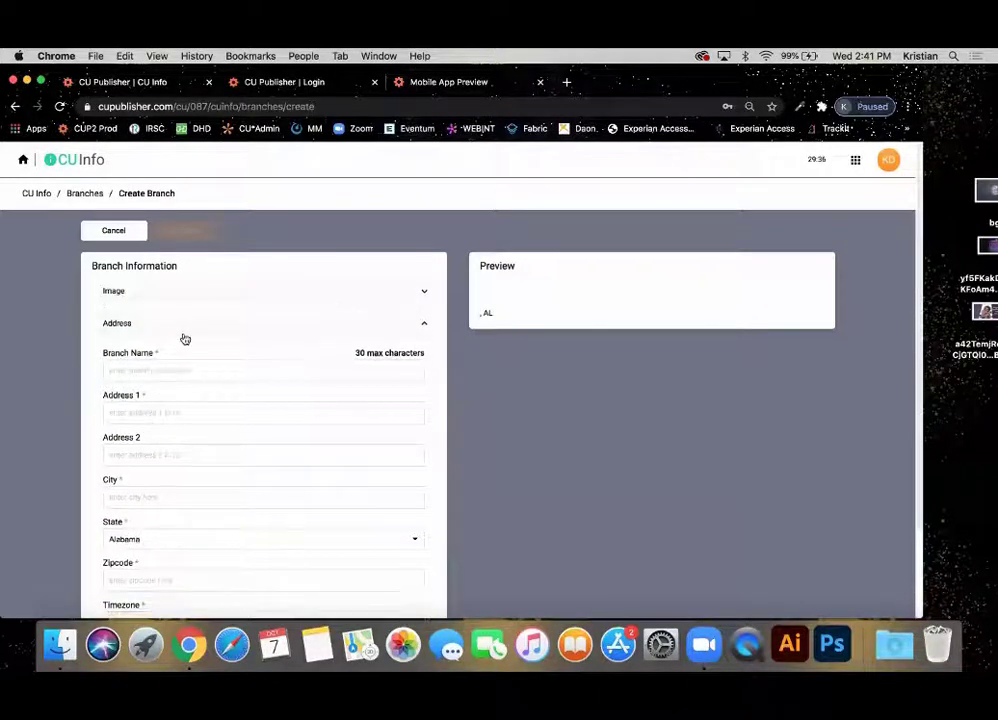
scroll(185, 335, "down", 3)
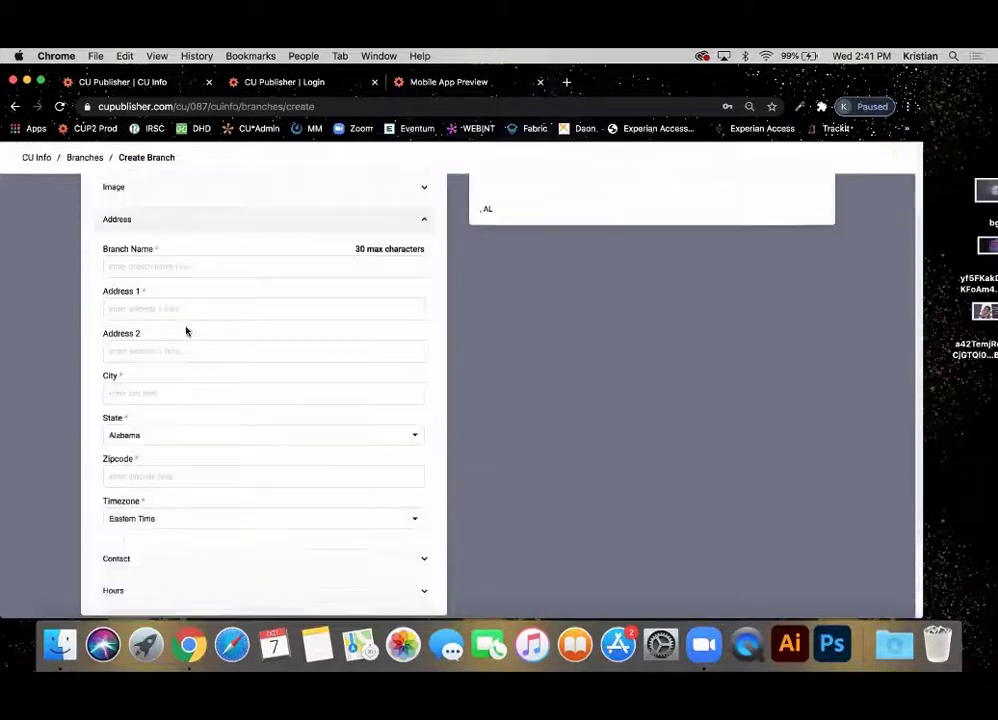
Enter branch name Main Branch at 1234 Test St., Grand Rapids, MI 49509.
left_click(125, 258)
type("Main Branch")
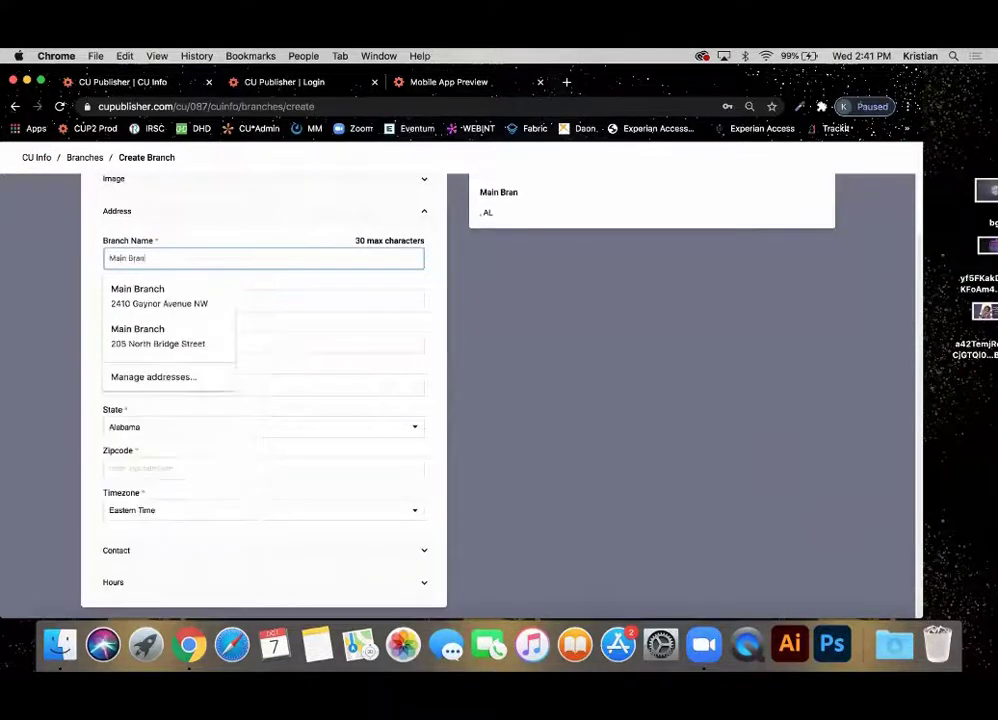
key("Tab")
type("123")
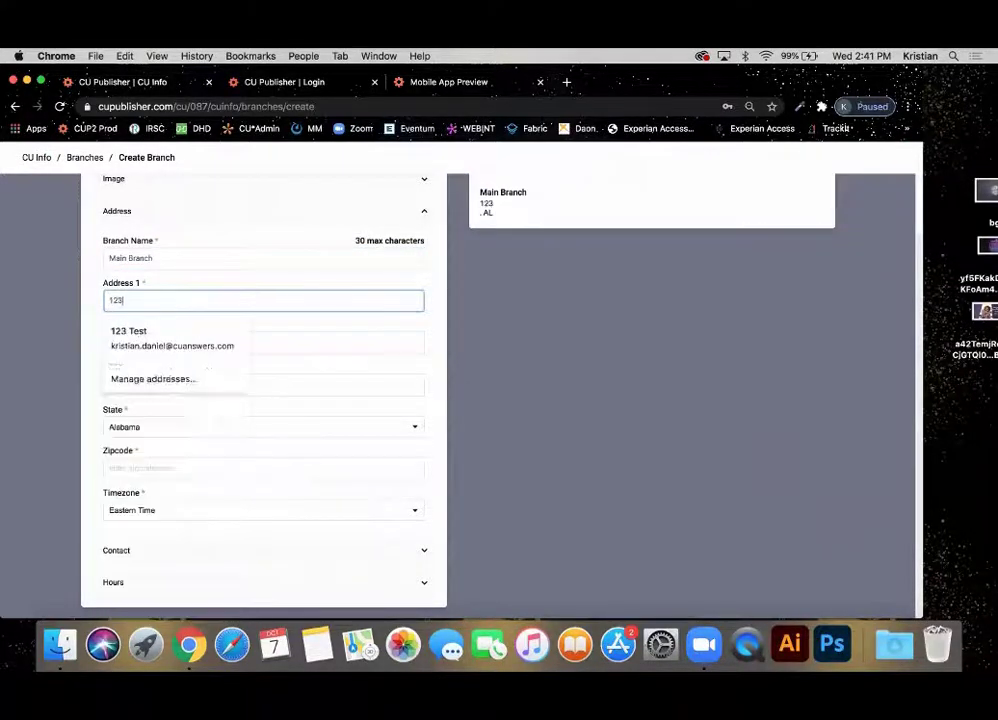
type("4 Test St.")
key("Tab")
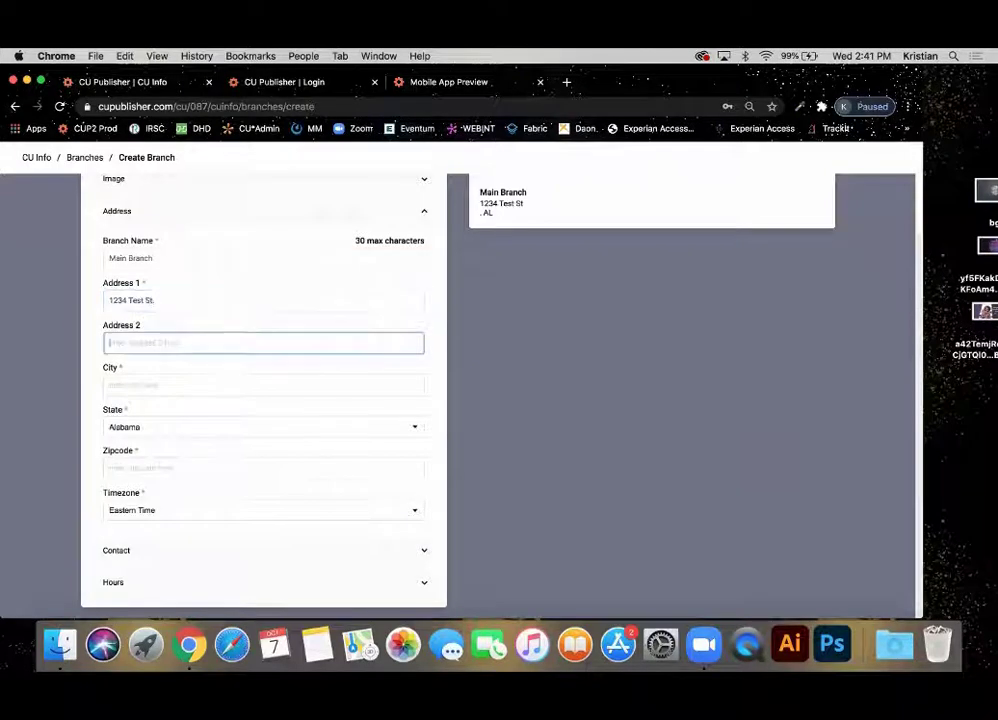
key("Tab")
type("Grand Rapids")
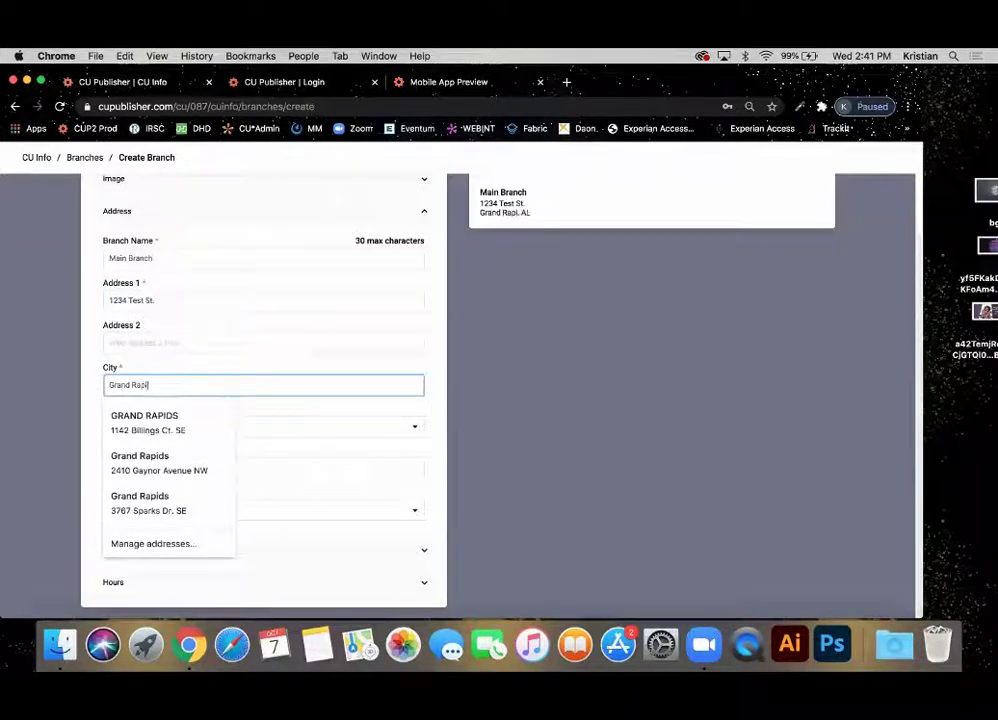
key("Tab")
type("mi")
key("Tab")
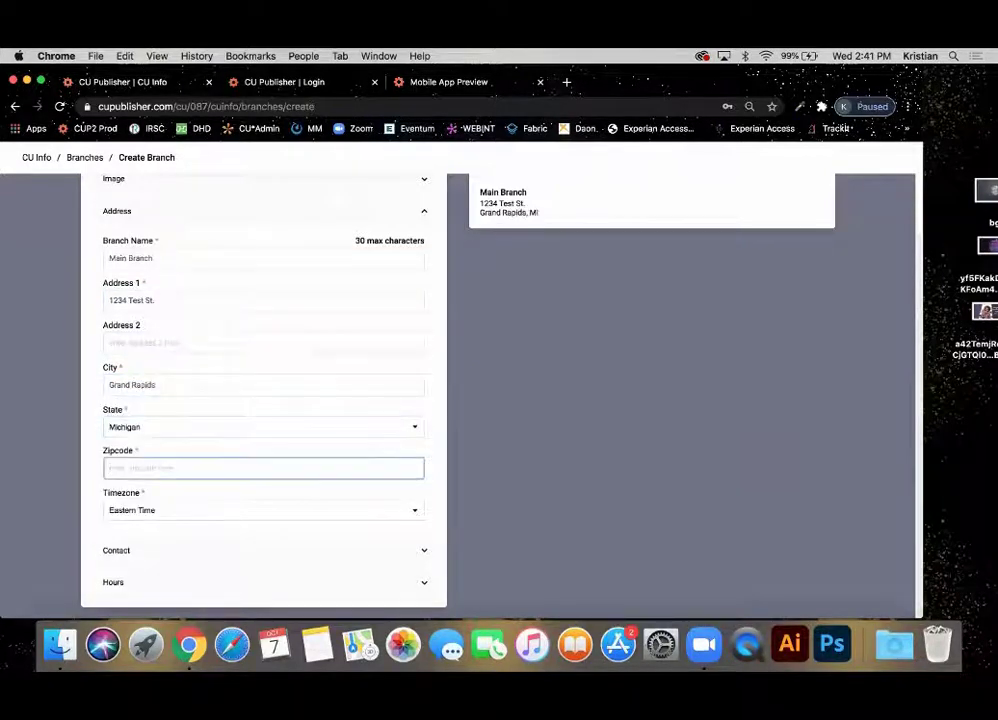
type("49509")
key("Tab")
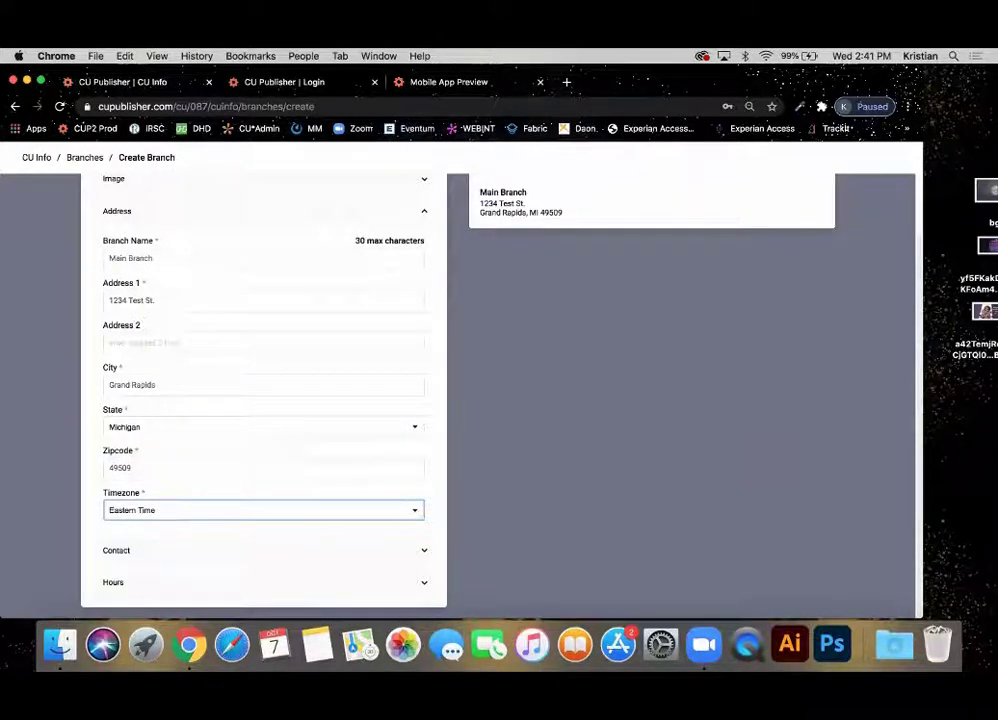
Expand the new branch's Contact section.
scroll(264, 241, "up", 3)
scroll(264, 241, "down", 2)
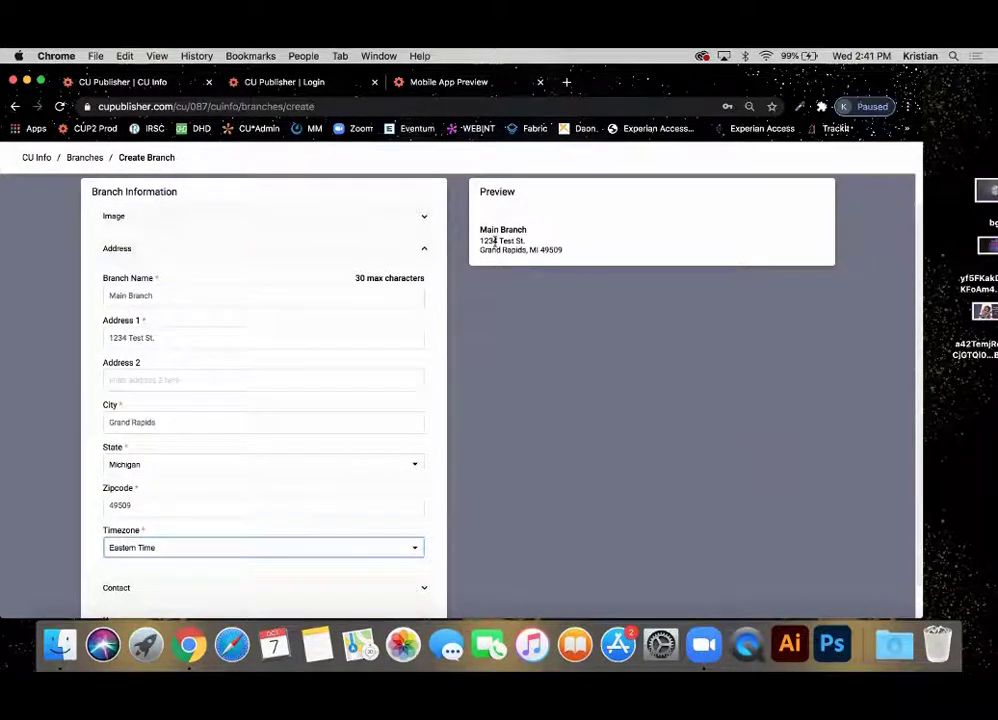
scroll(459, 355, "down", 2)
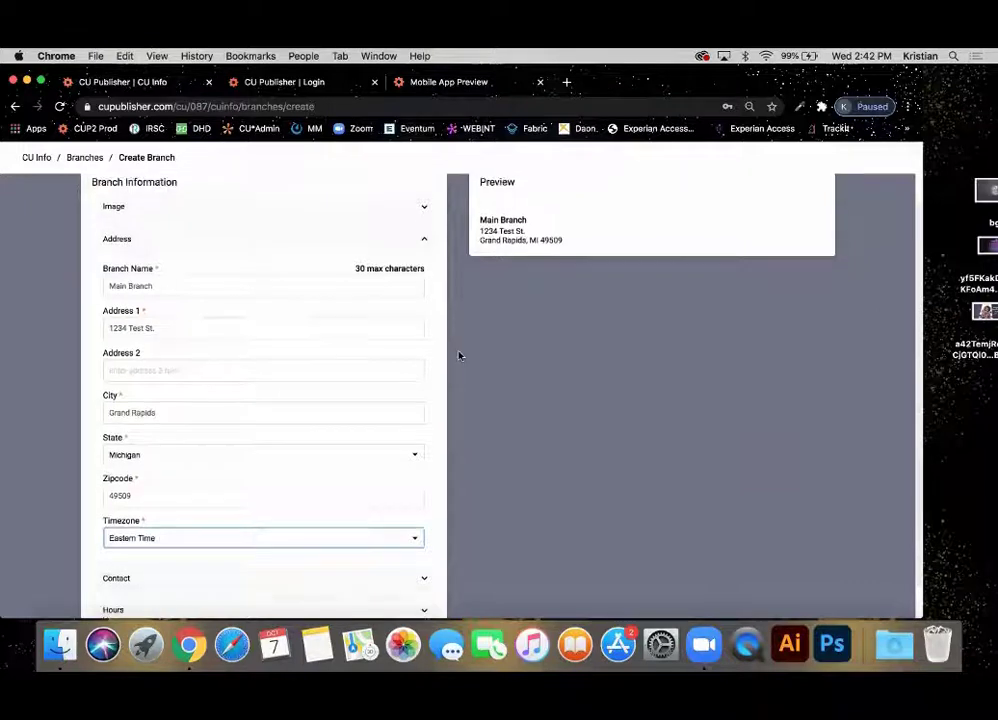
left_click(207, 548)
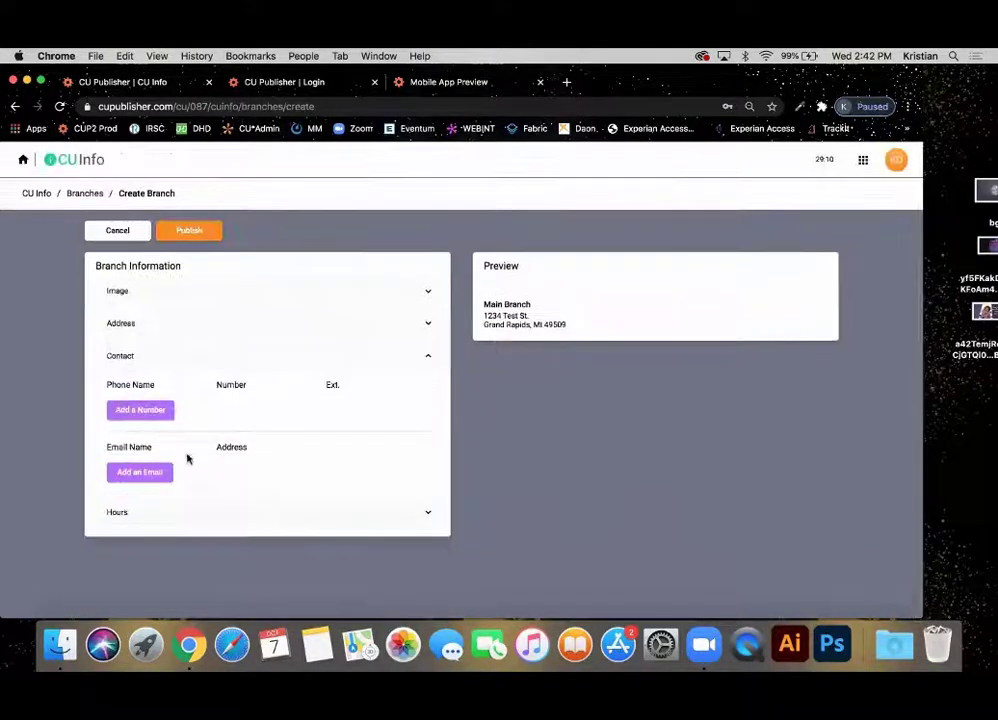
Add a number entry labelled Phone with the branch's phone number.
left_click(142, 411)
left_click(141, 409)
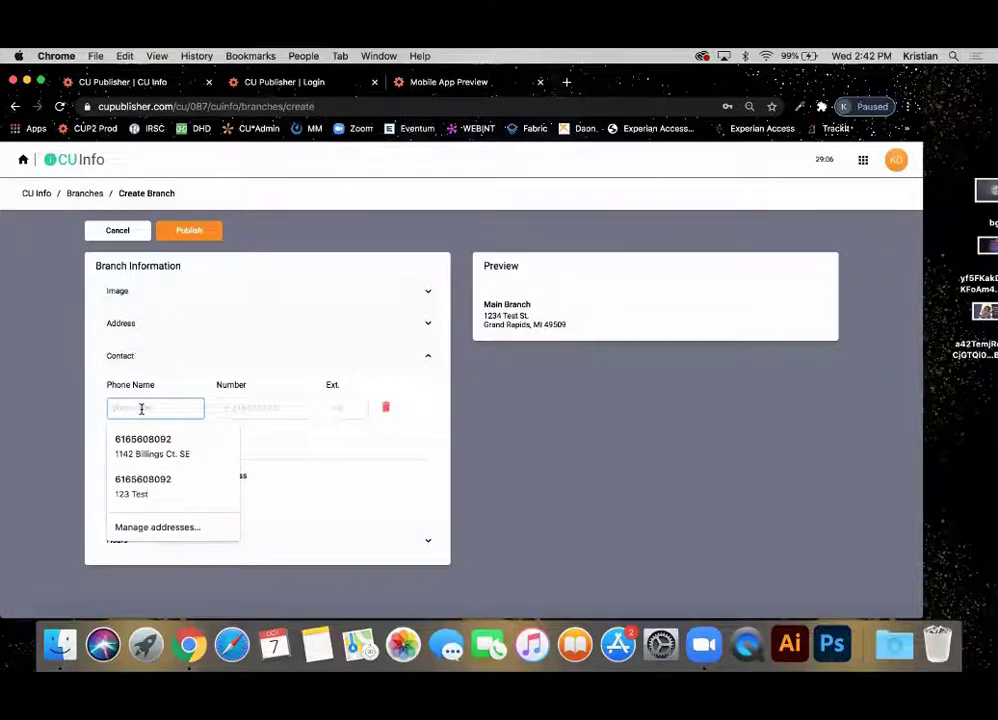
type("Phone")
key("Tab")
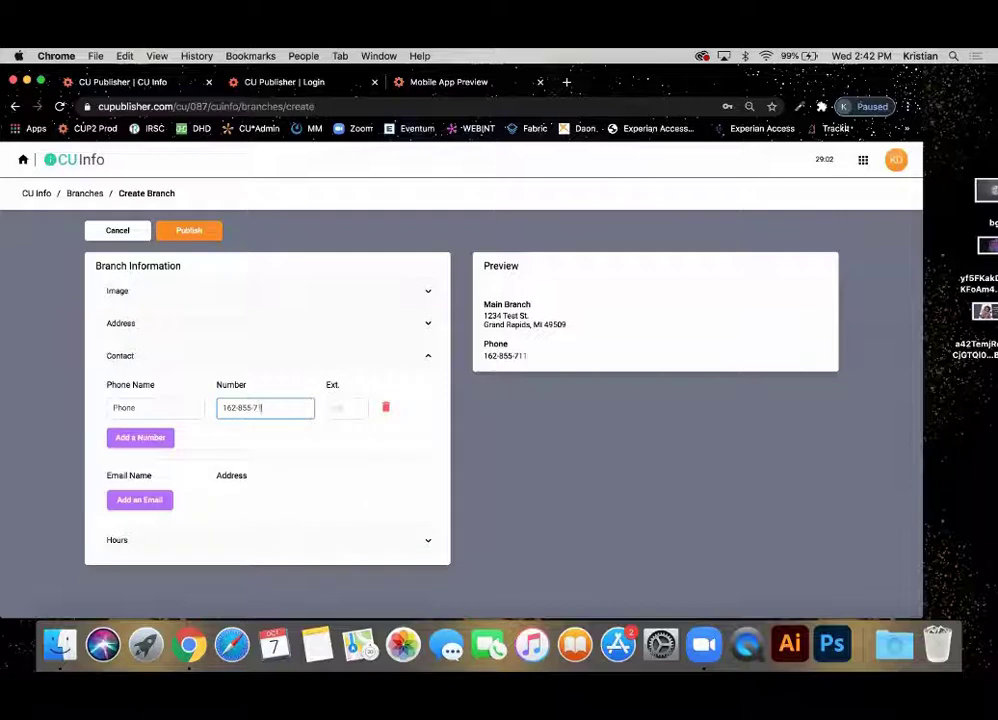
Add a Fax number row, then delete it and confirm the removal.
left_click(150, 438)
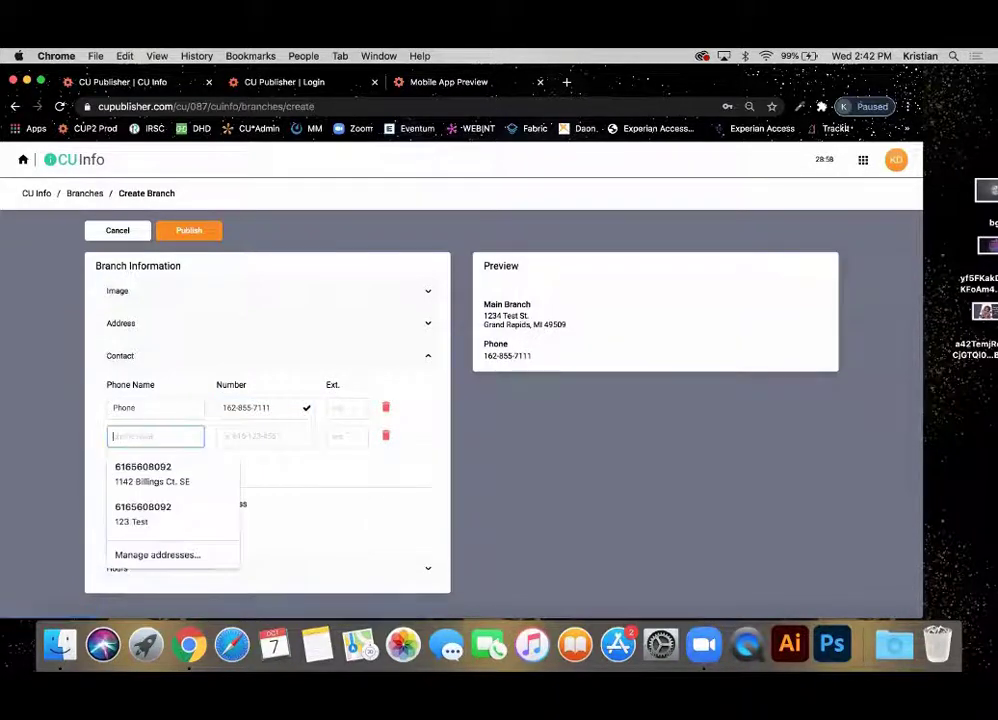
type("Fax")
key("Tab")
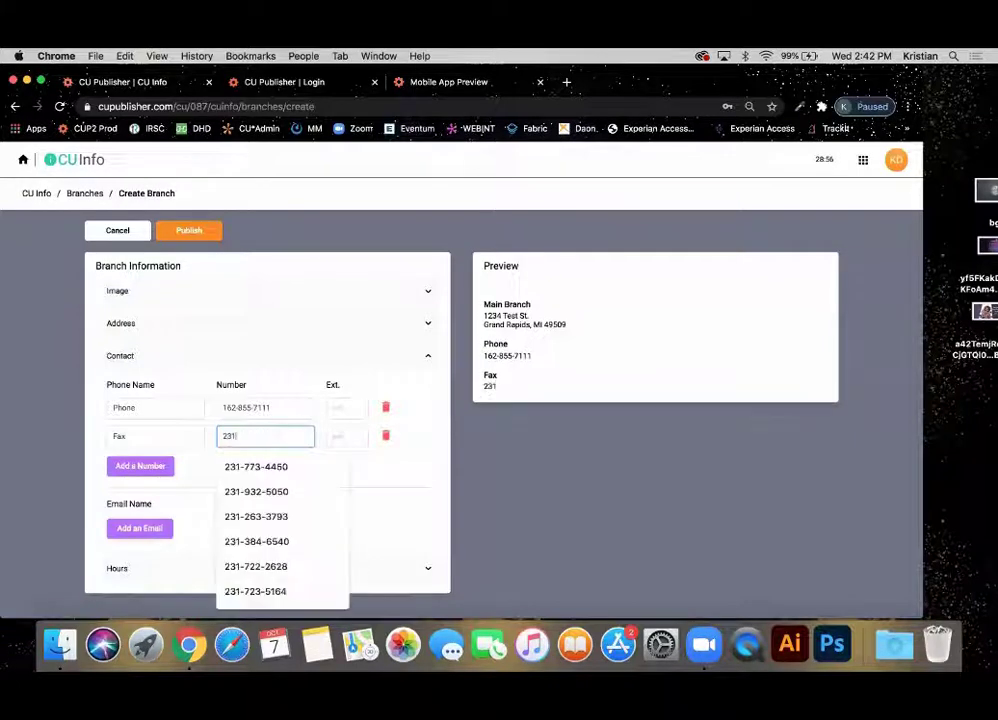
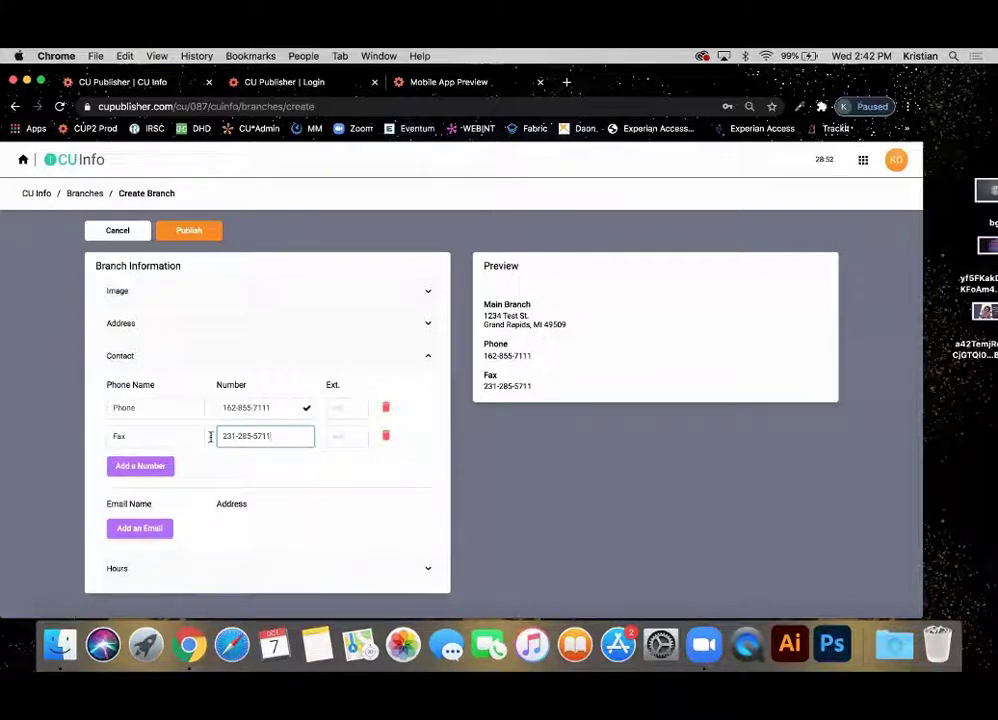
left_click(388, 437)
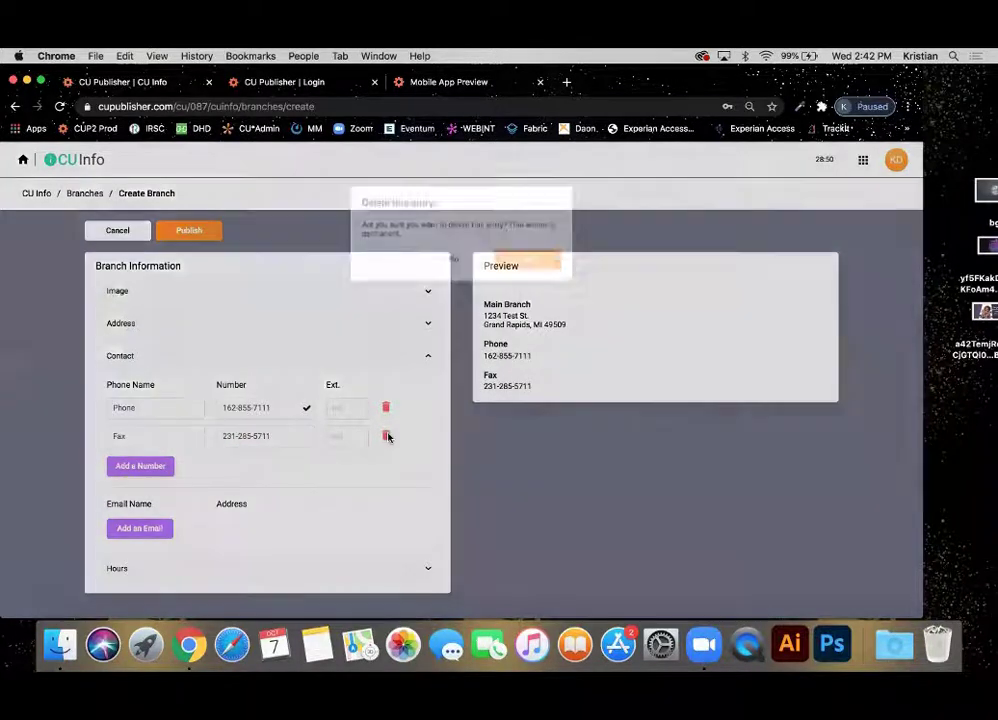
left_click(528, 271)
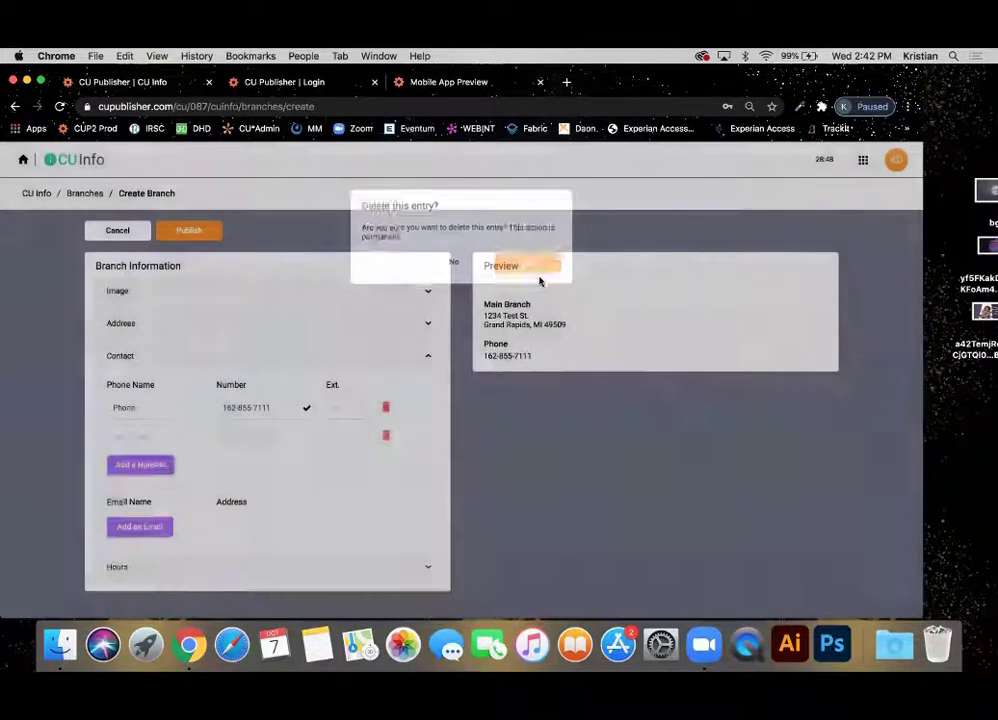
Add an e-mail entry labelled Loans with the branch's loans e-mail address.
left_click(133, 507)
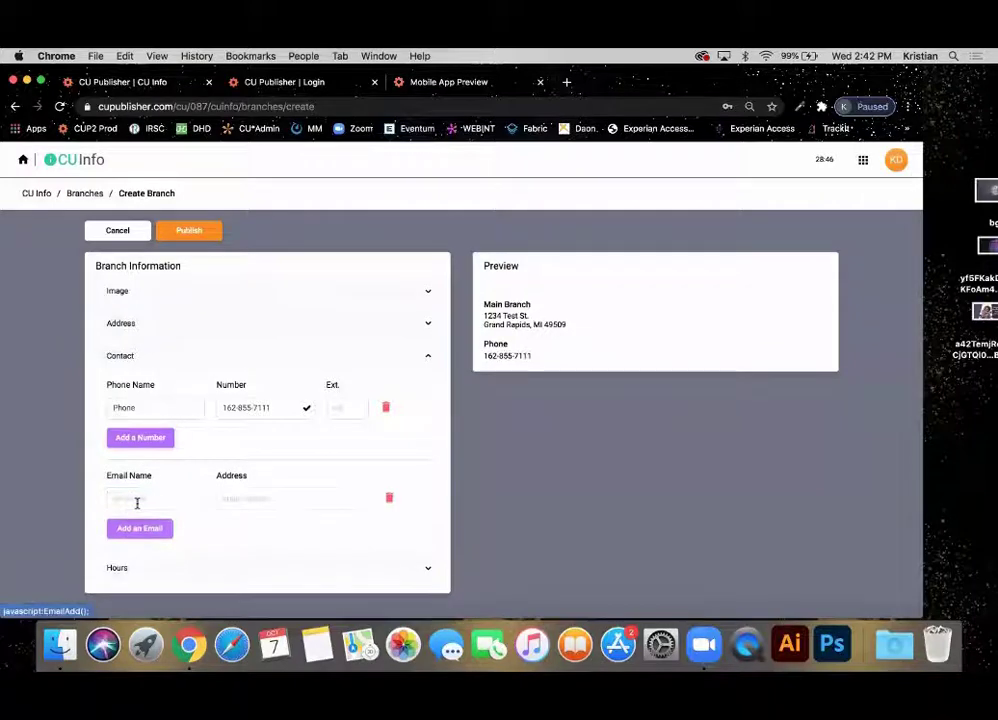
left_click(138, 501)
type("Lo")
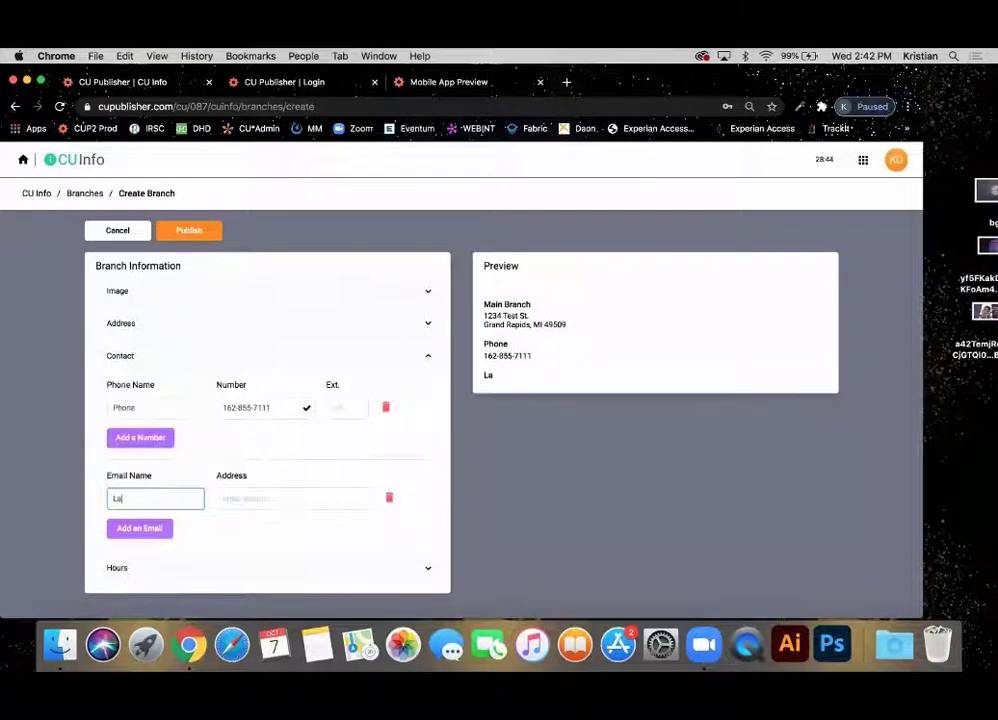
type("ans")
key("Tab")
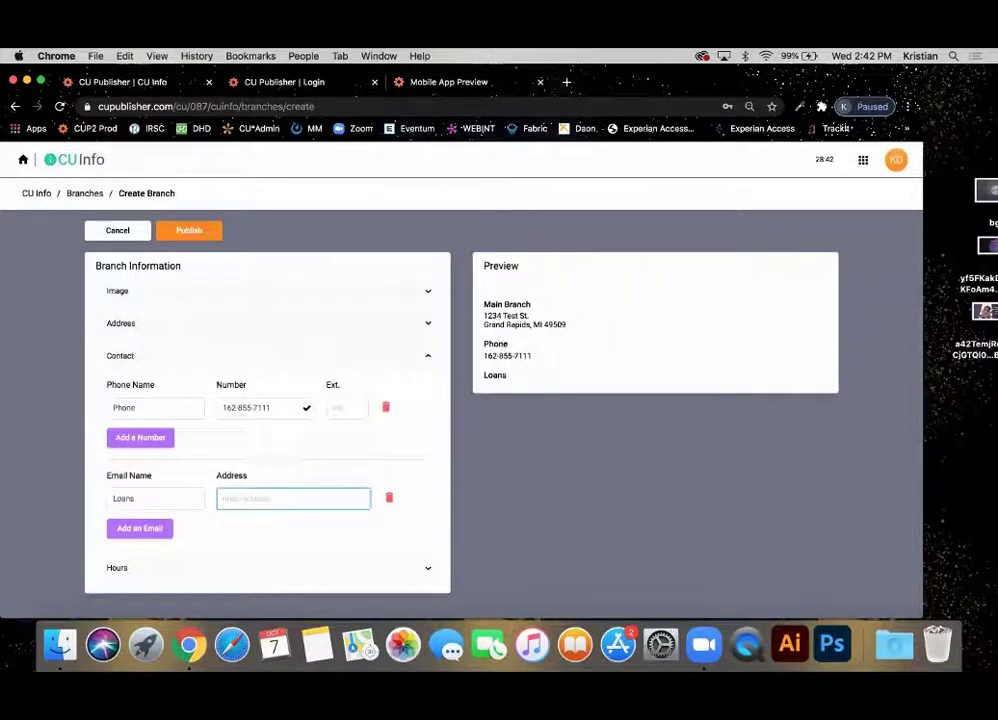
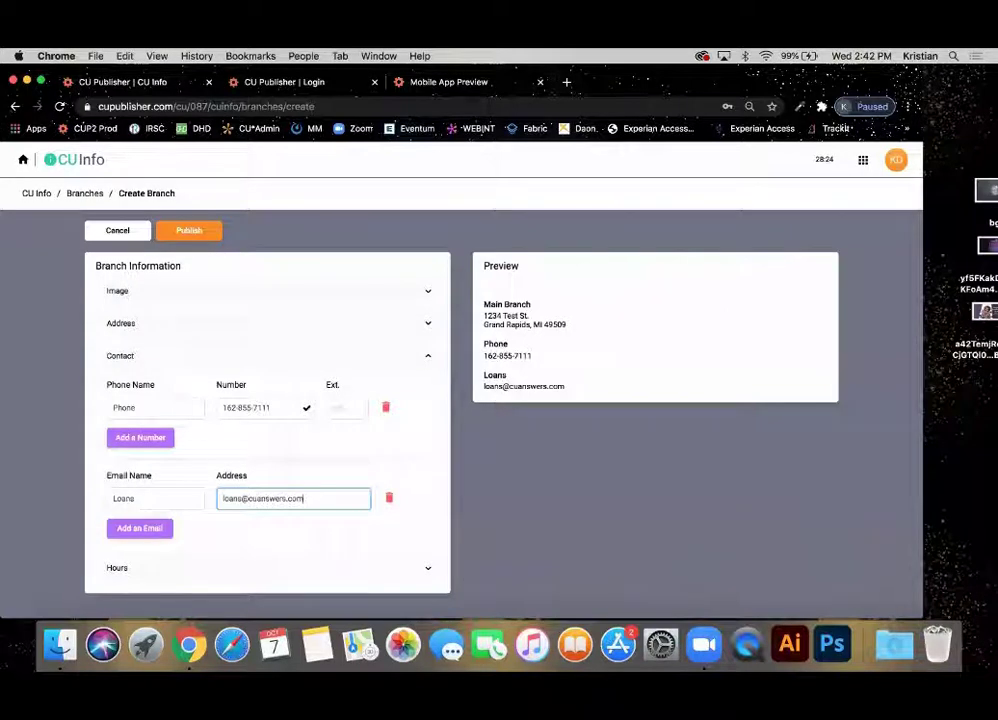
left_click(173, 570)
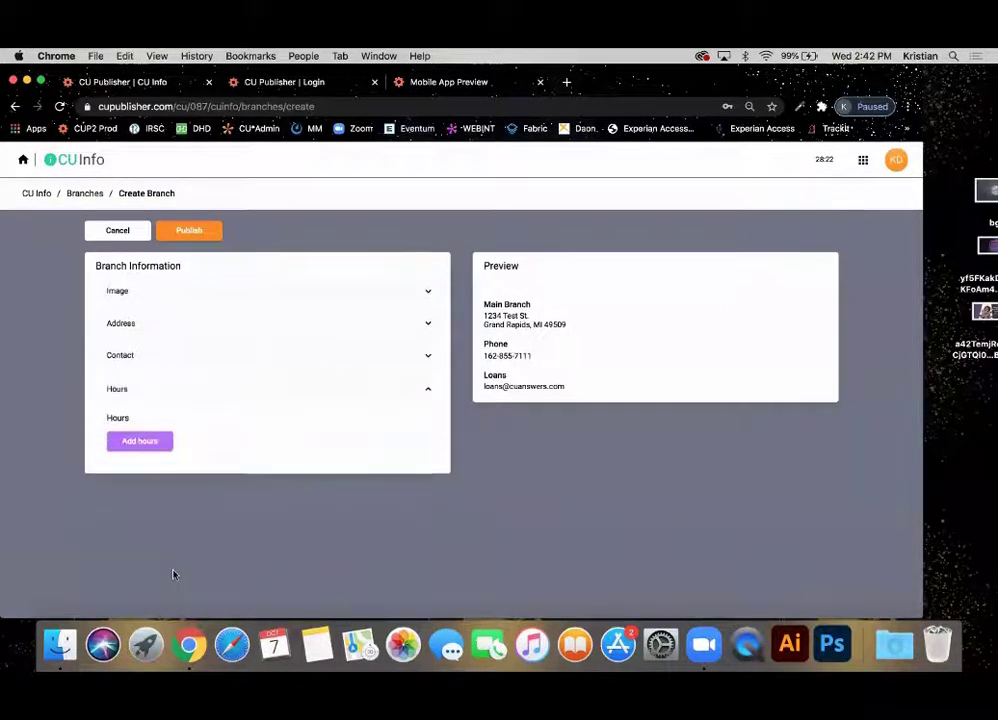
Add an hours set named Lobby Hours with Monday at 9:00am - 5:00pm.
left_click(140, 441)
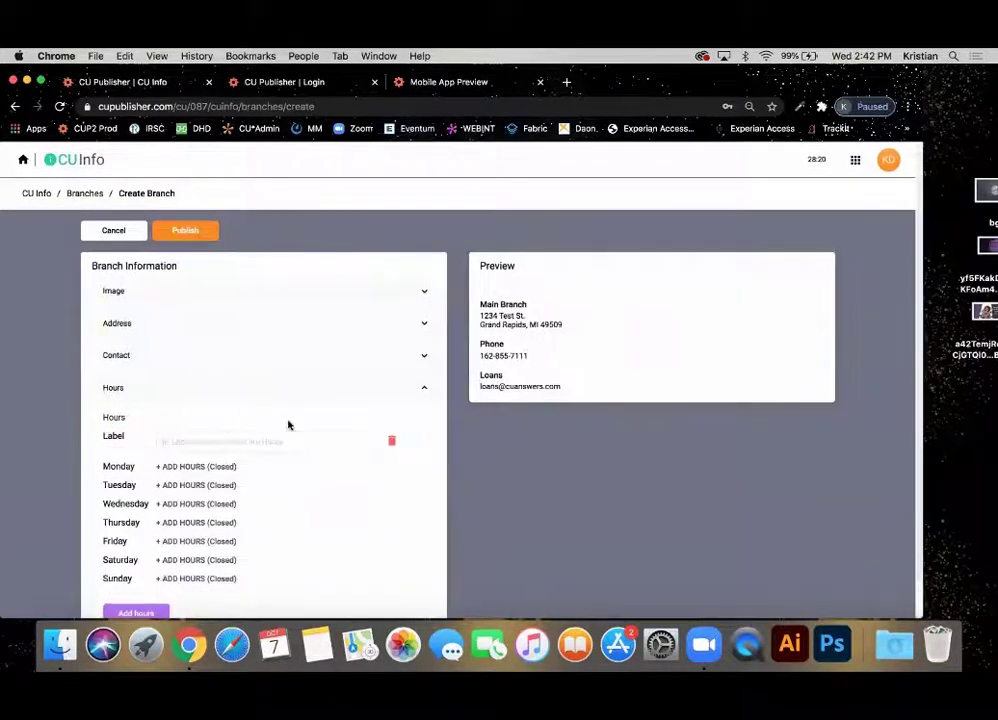
scroll(289, 425, "down", 2)
left_click(249, 403)
type("Lo")
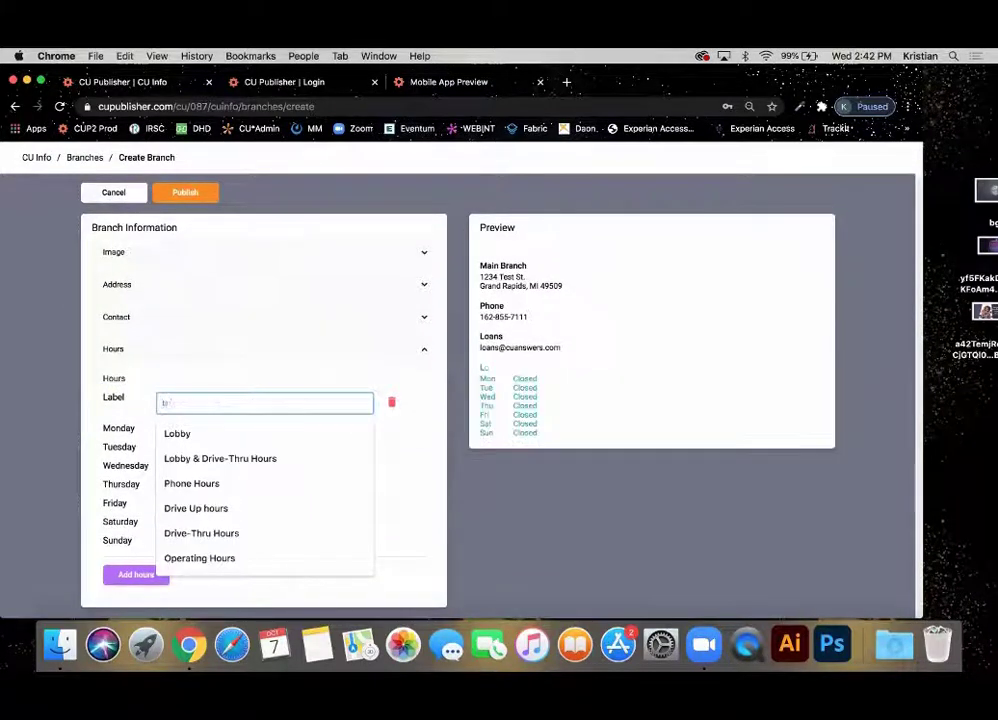
type("bby Hours")
left_click(600, 513)
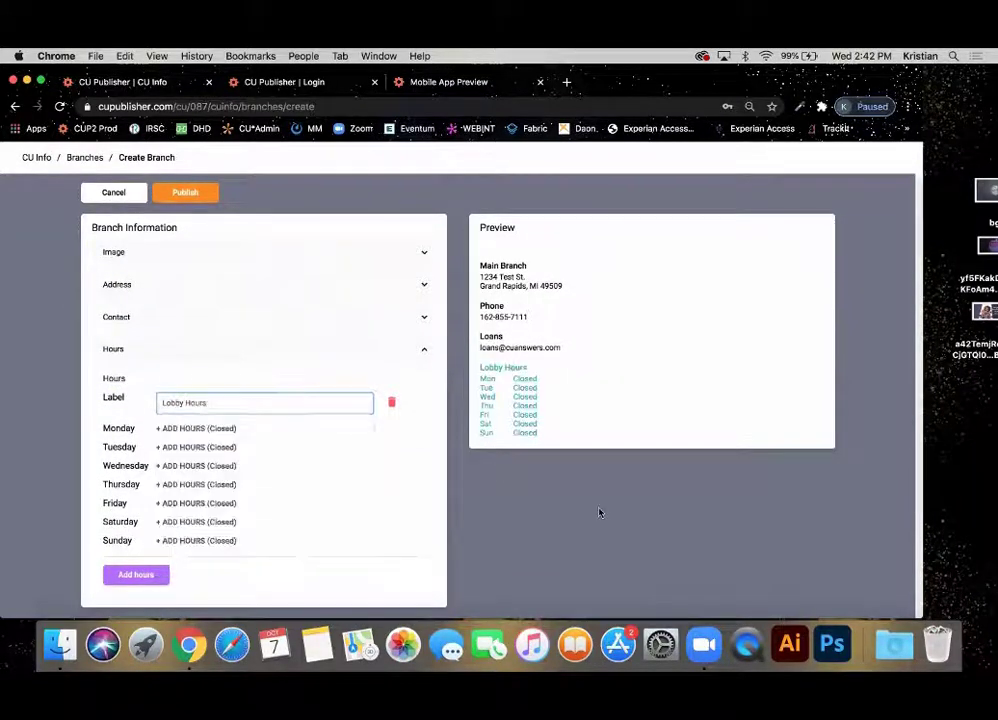
left_click(198, 427)
type("9")
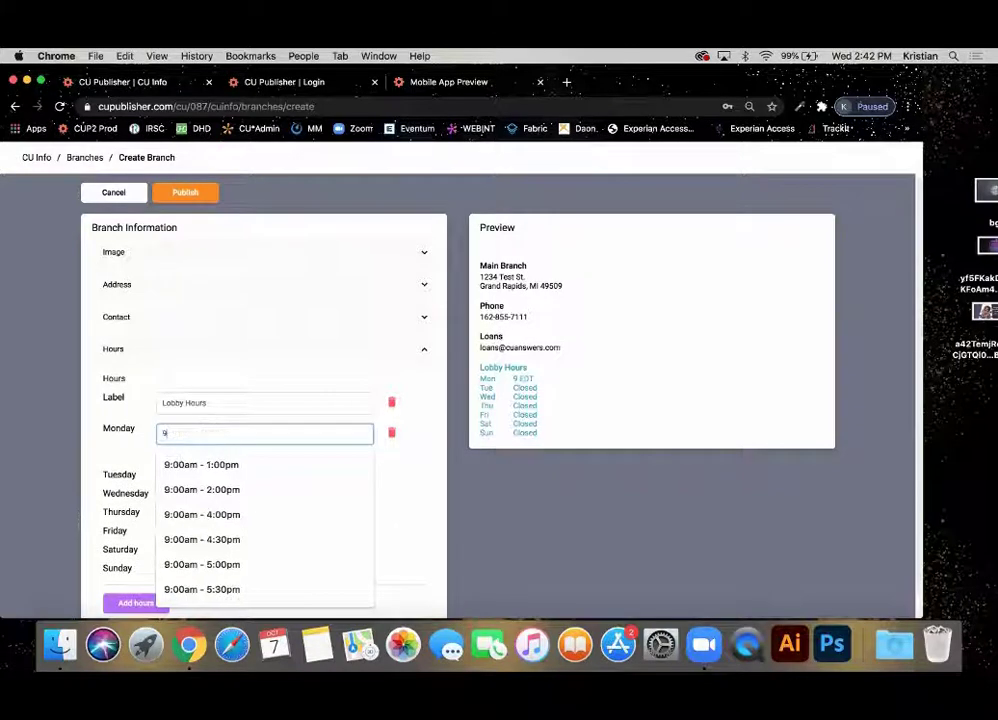
type(":00am -")
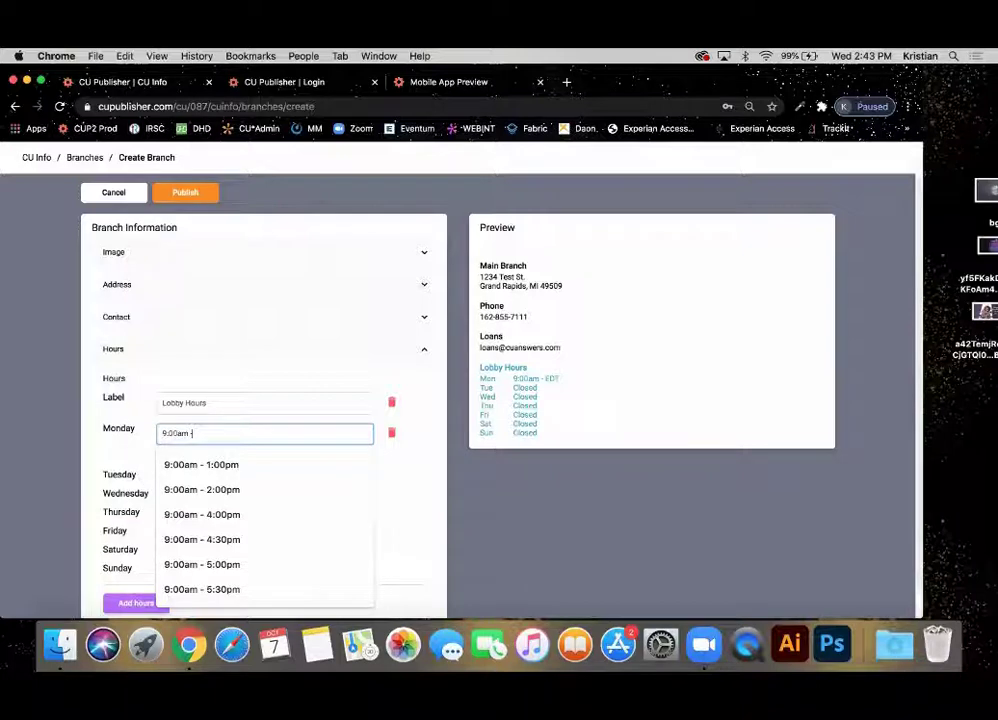
left_click(215, 564)
key("super+c")
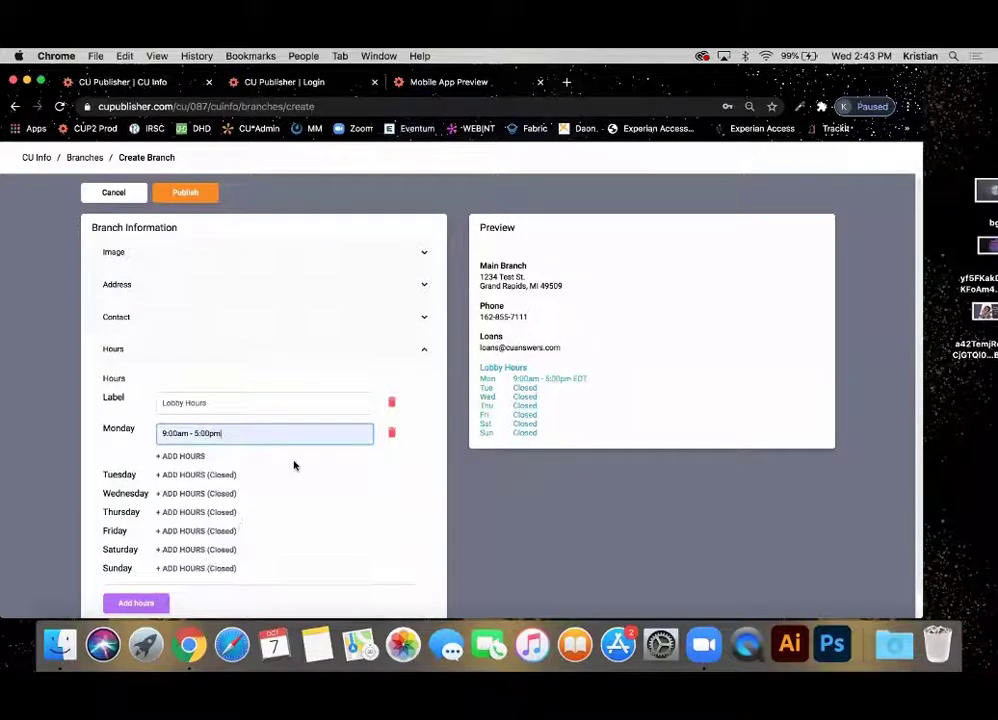
Paste 9:00am - 5:00pm into Tuesday, Wednesday, Thursday and Friday lobby hours.
left_click(194, 476)
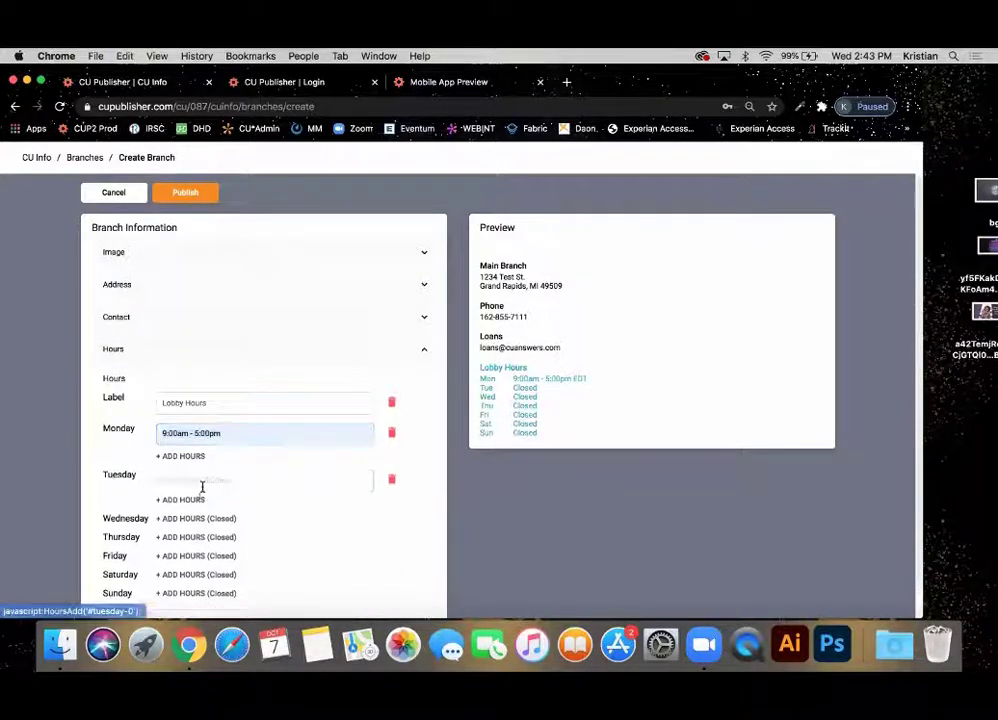
left_click(203, 484)
key("super+v")
left_click(190, 521)
left_click(190, 521)
key("super+v")
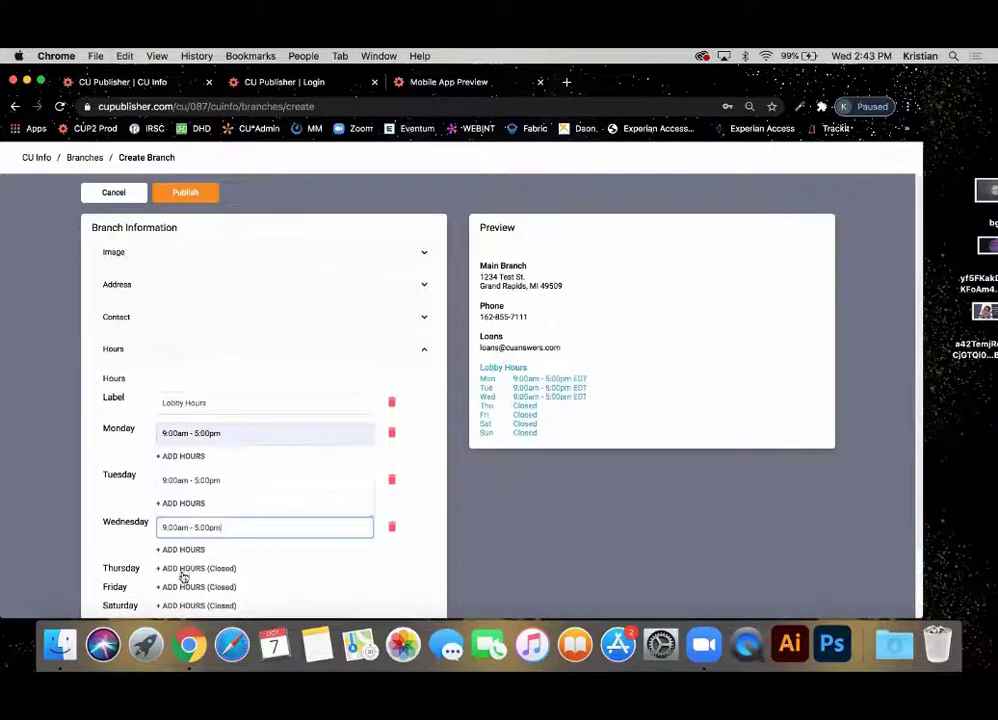
left_click(183, 573)
left_click(181, 572)
key("super+v")
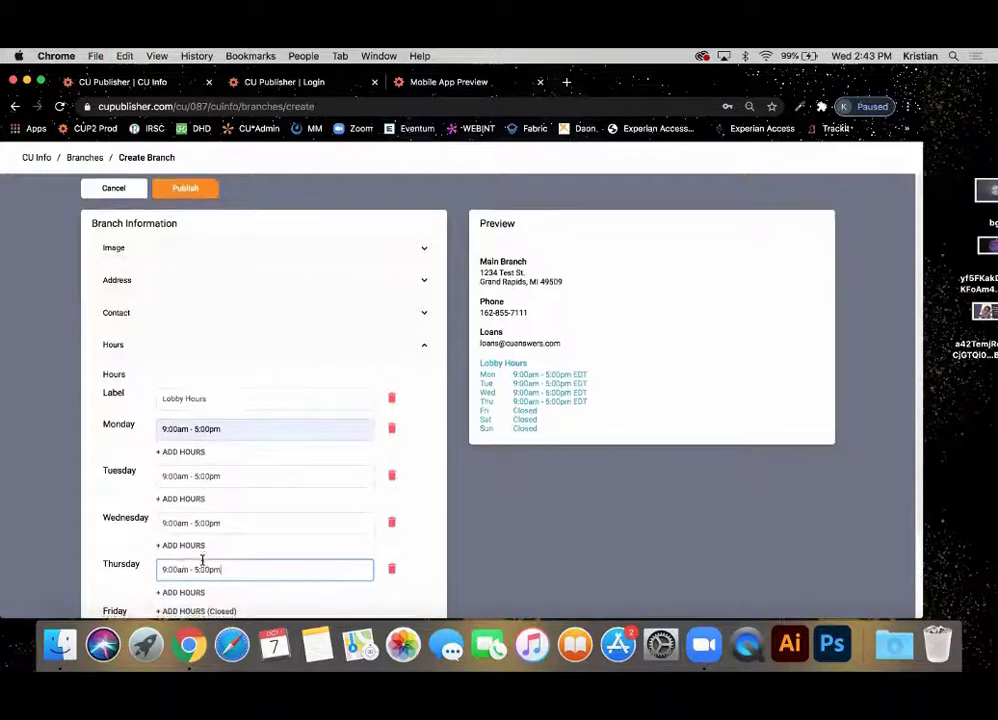
scroll(199, 580, "down", 1)
left_click(201, 589)
key("super+v")
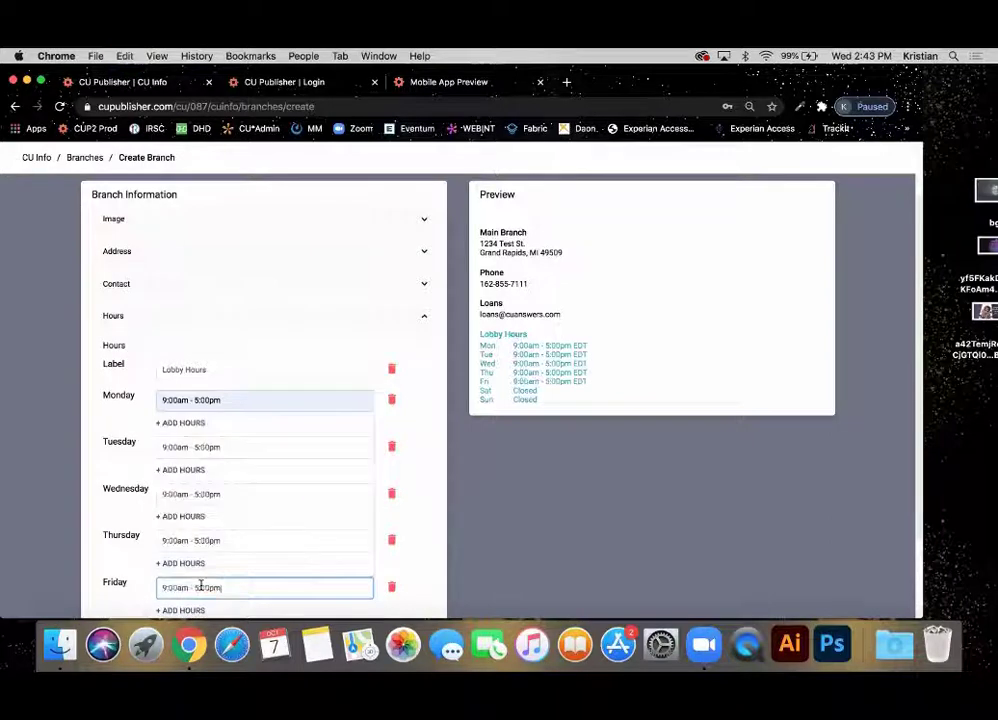
left_click(100, 470)
scroll(100, 470, "up", 3)
scroll(100, 470, "down", 1)
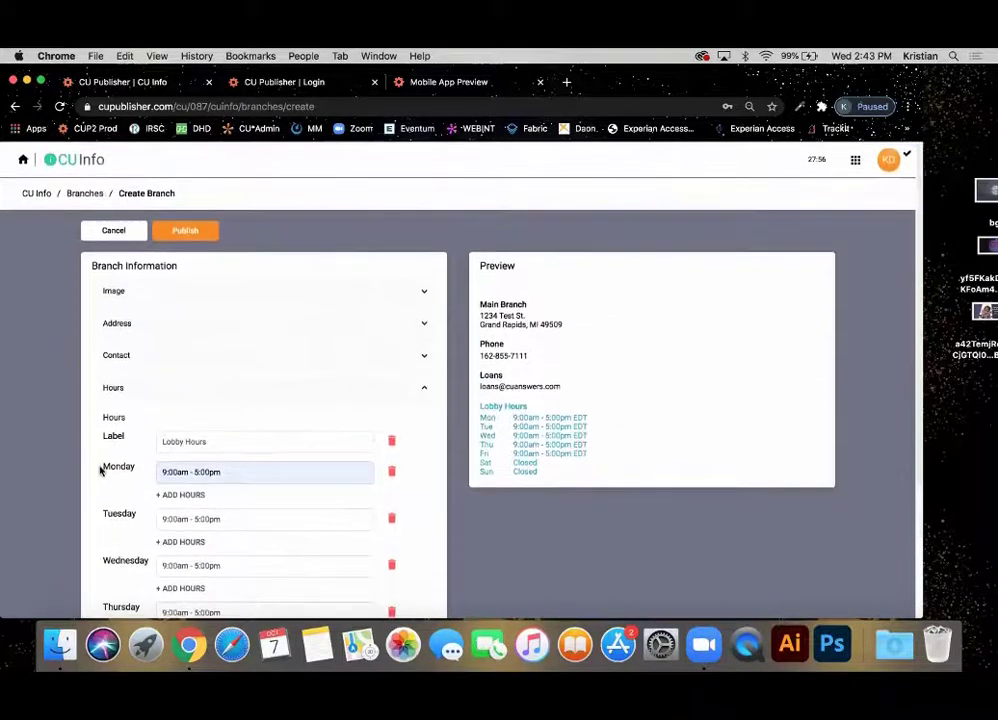
left_click(190, 291)
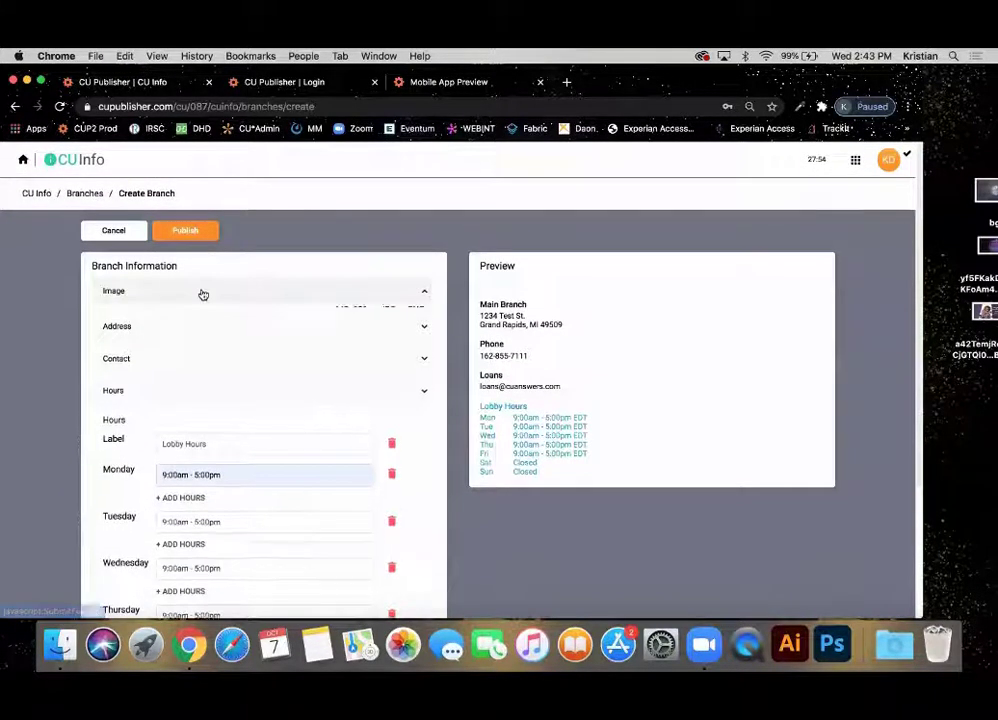
Try dropping a photo as the branch image, dismiss the error, and publish Main Branch.
left_click_drag(988, 197, 339, 370)
left_click(584, 184)
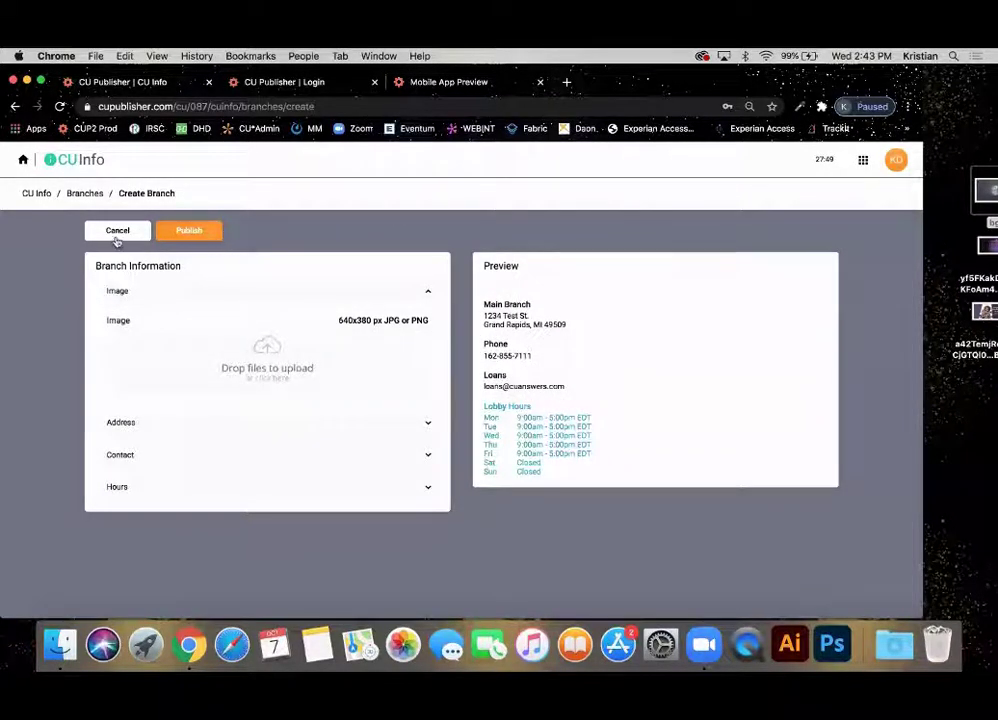
left_click(183, 236)
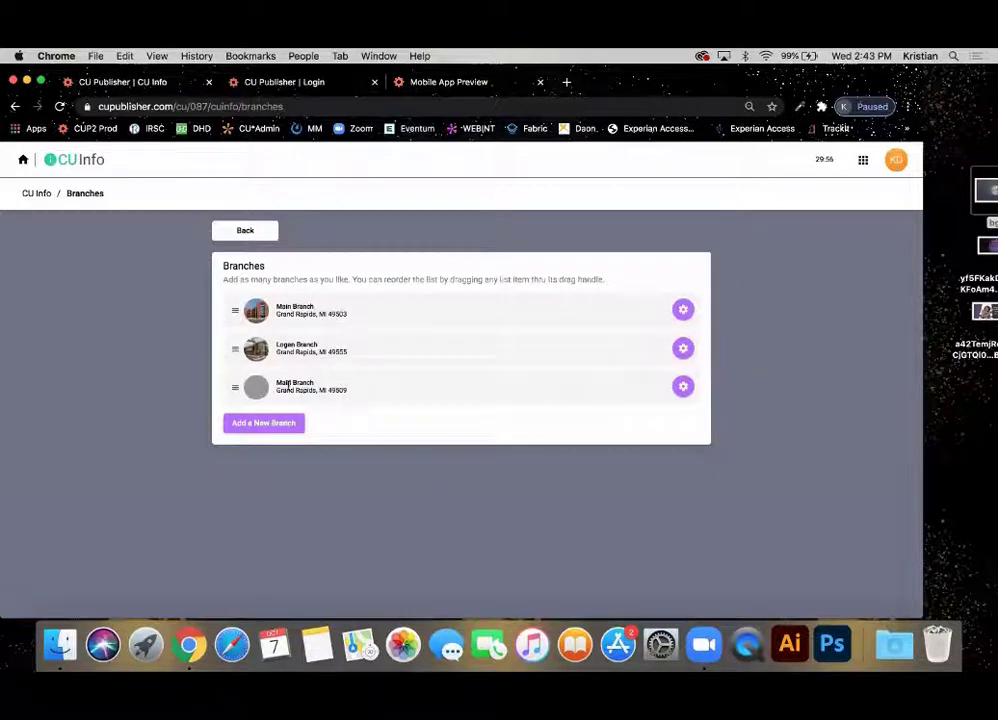
Drag the new Main Branch above Logan Branch, then open and leave its edit page.
left_click_drag(234, 388, 232, 343)
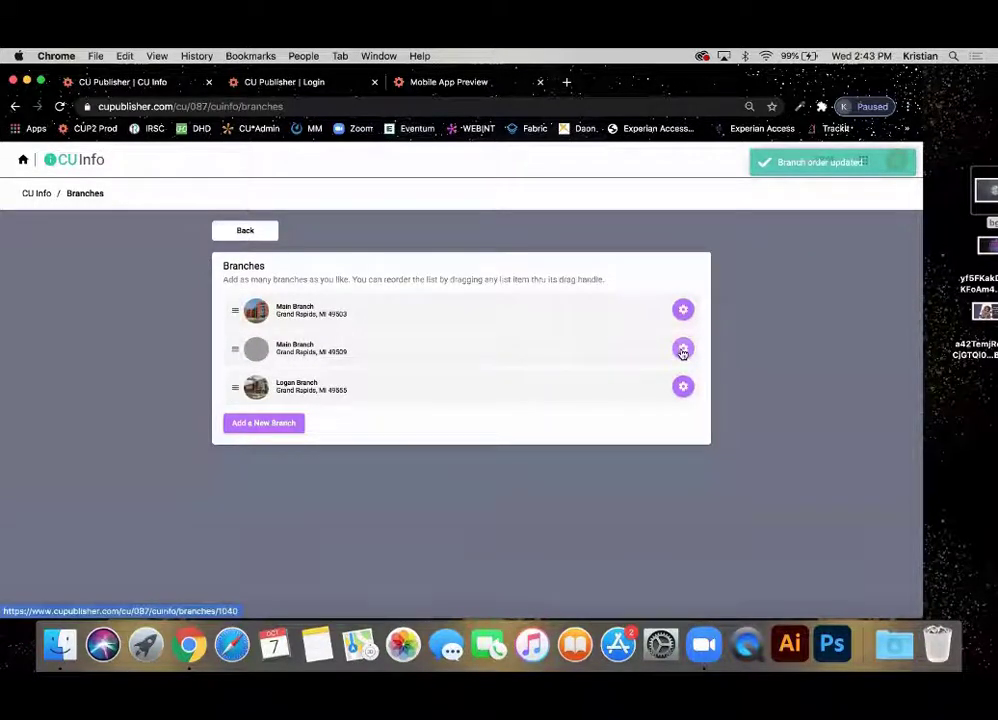
left_click(683, 349)
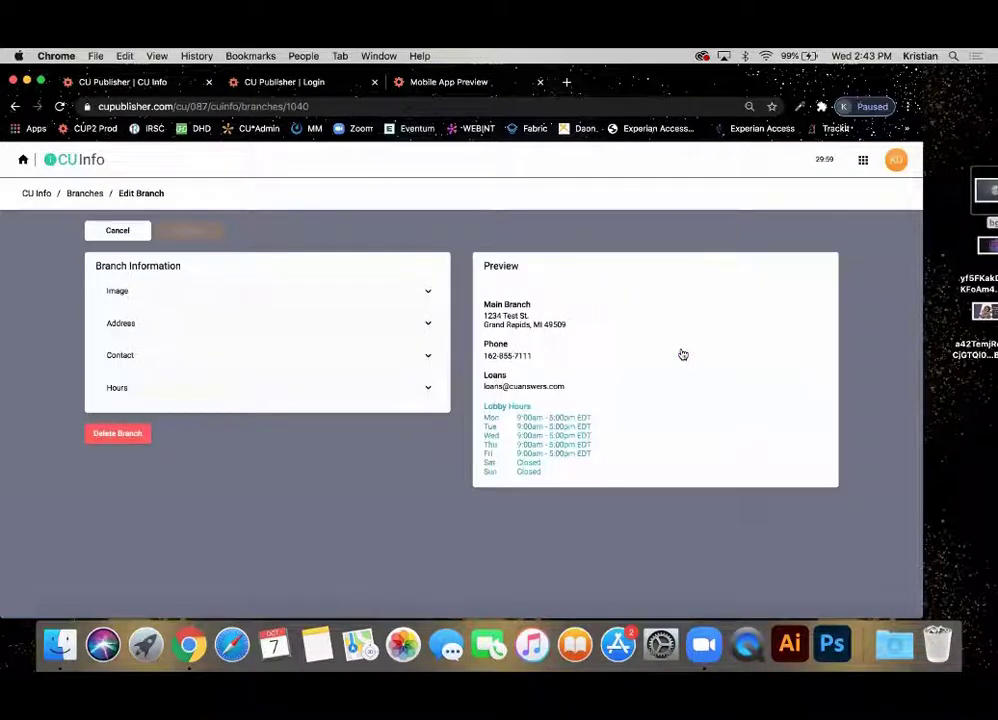
left_click(139, 232)
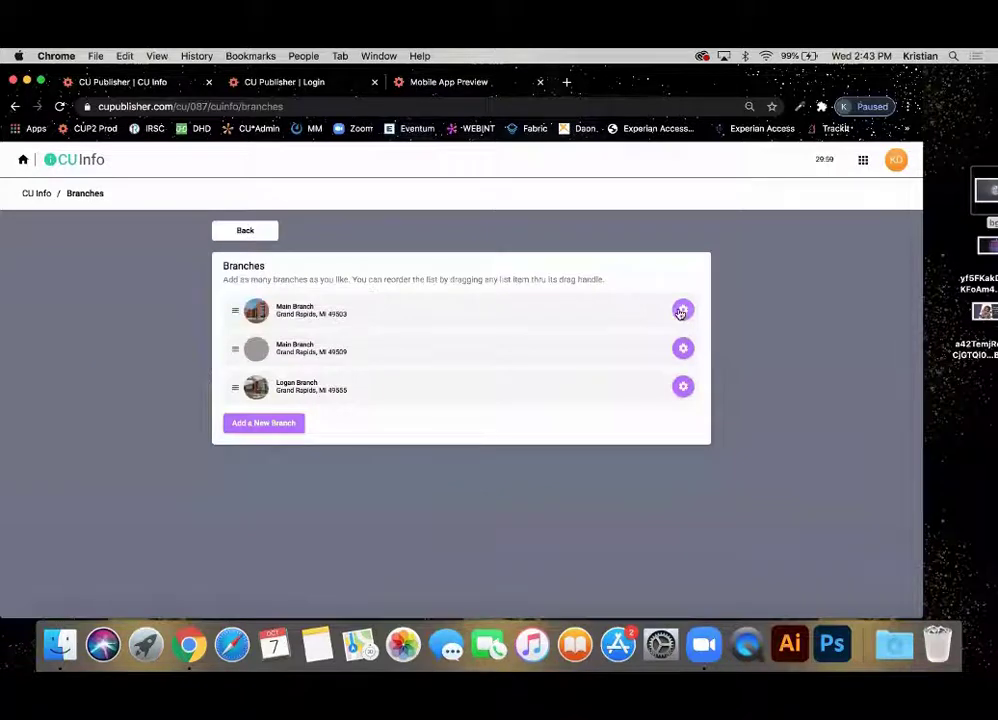
Open the original Main Branch, review its opening hours, and leave without changes.
left_click(681, 311)
left_click(207, 387)
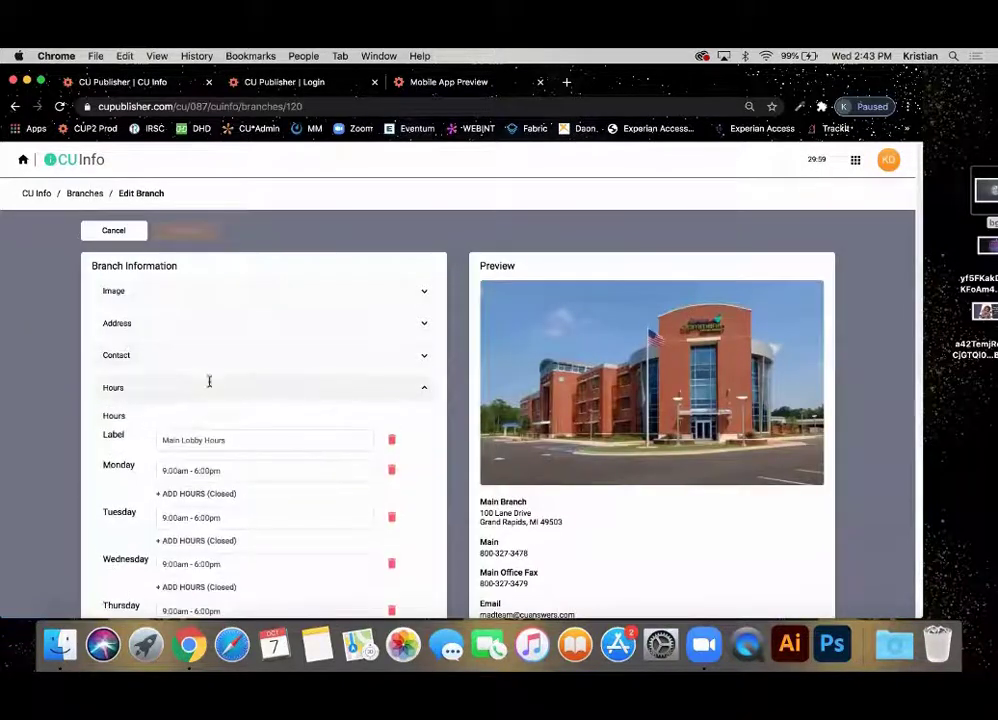
scroll(209, 381, "down", 5)
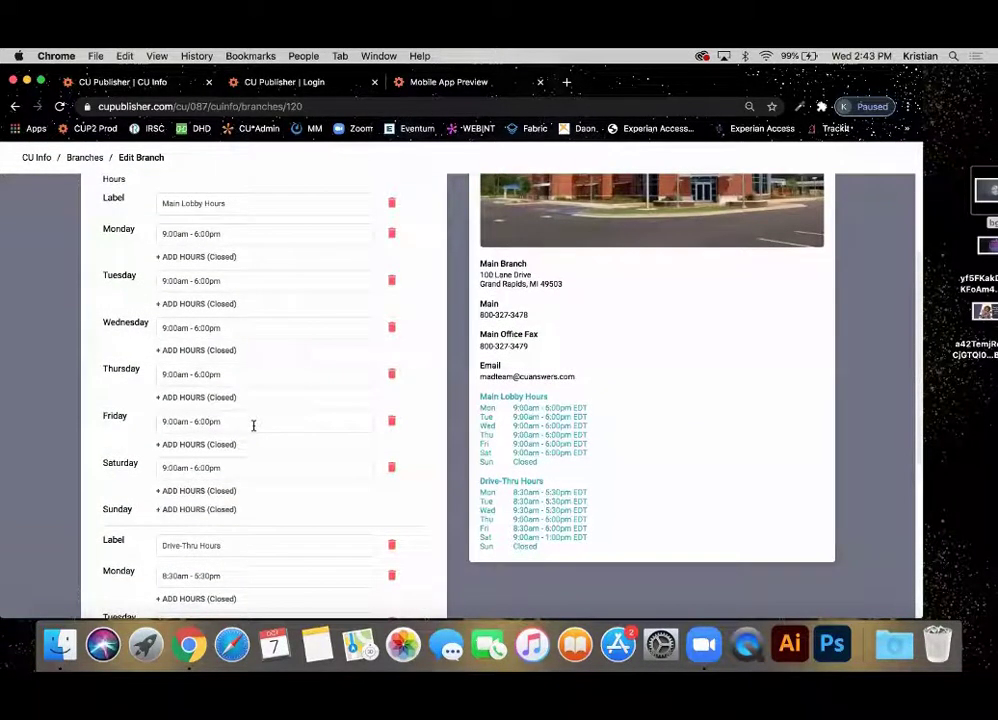
scroll(253, 425, "up", 5)
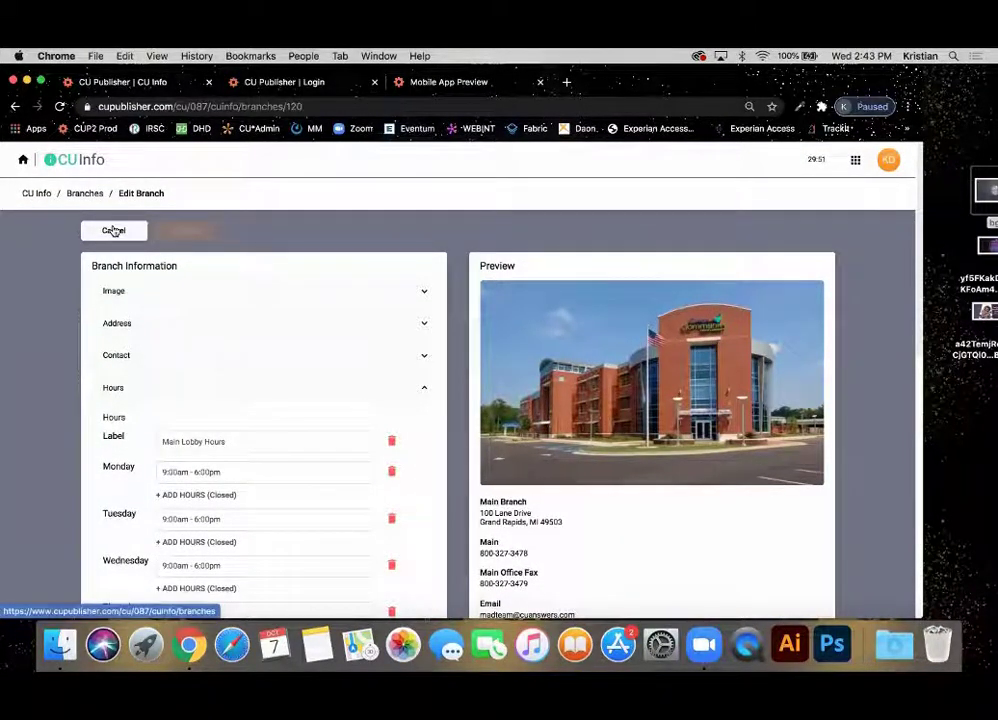
left_click(114, 231)
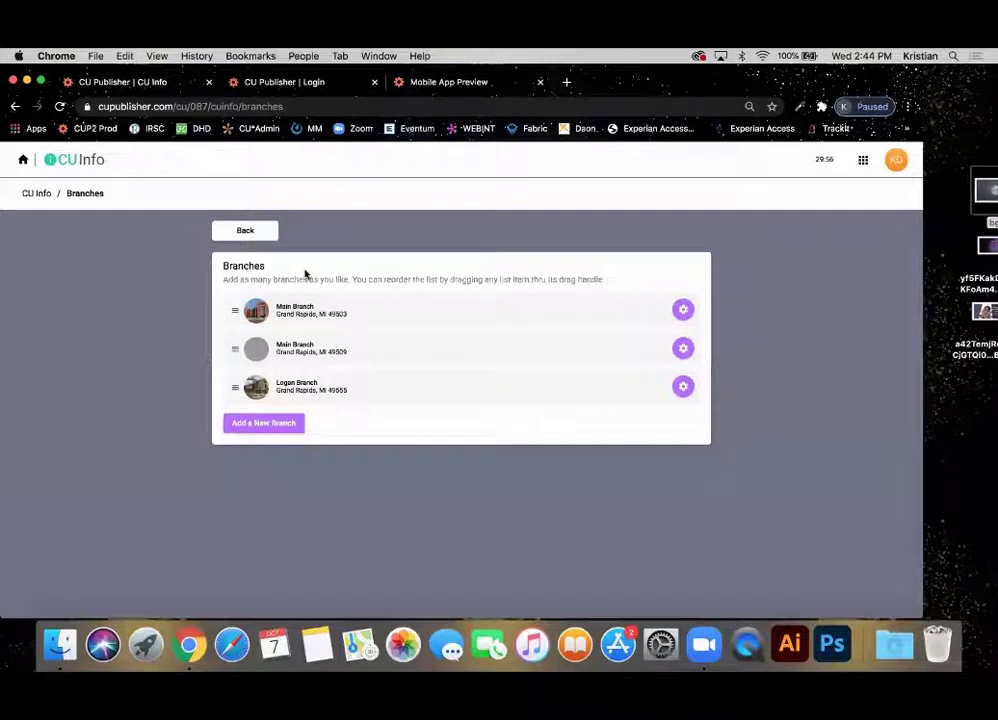
Open Testimonials, start then cancel a new testimonial, and go back to the overview.
left_click(243, 234)
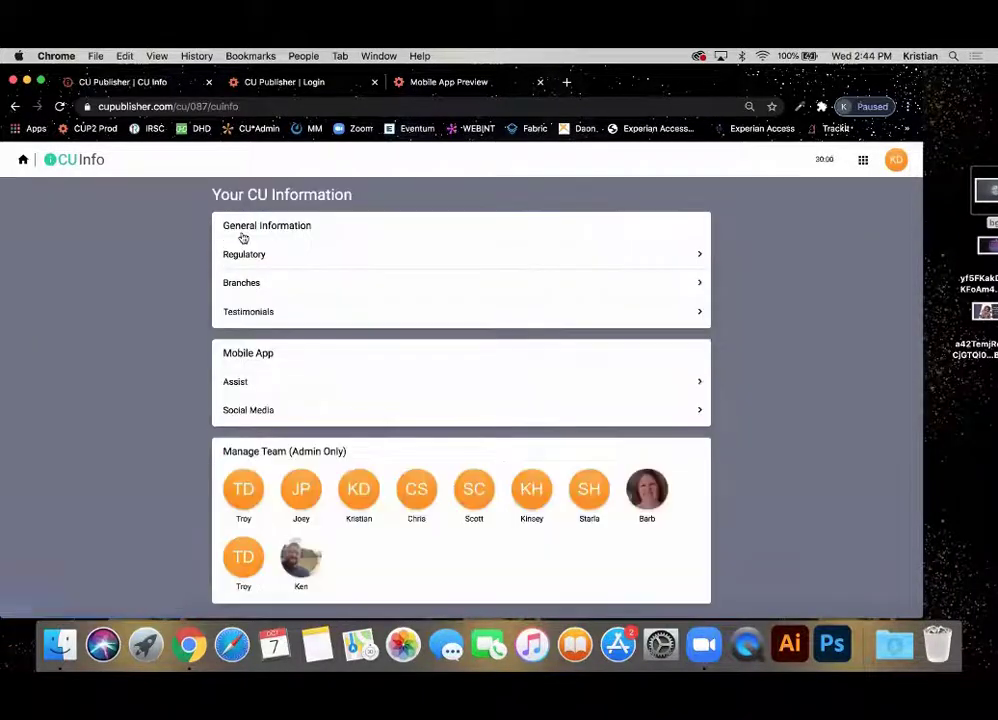
left_click(259, 317)
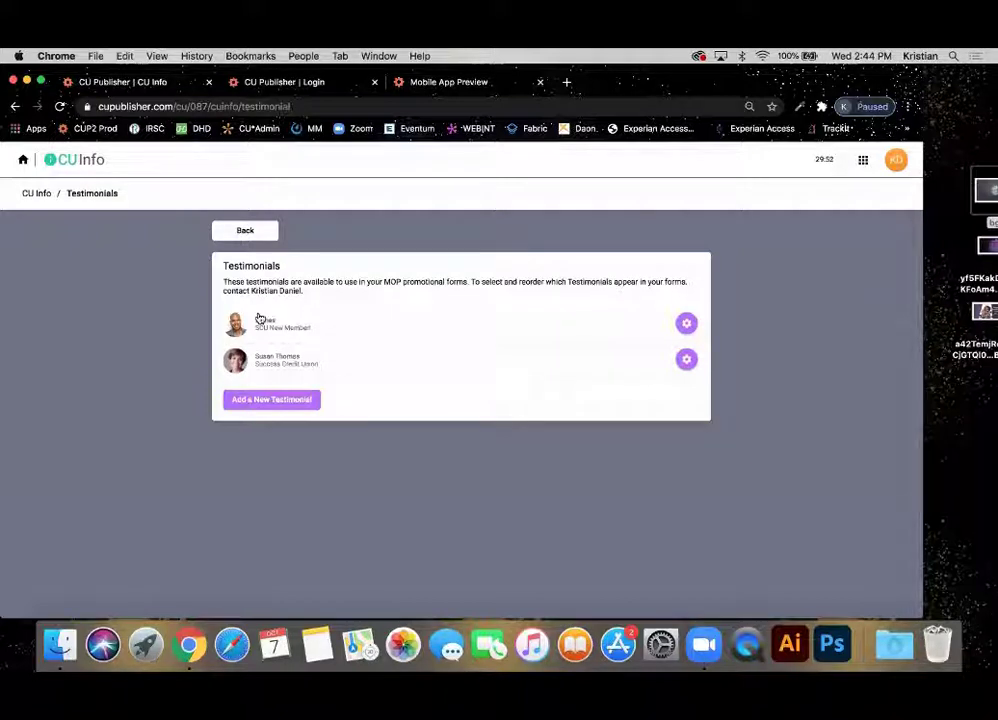
left_click(258, 405)
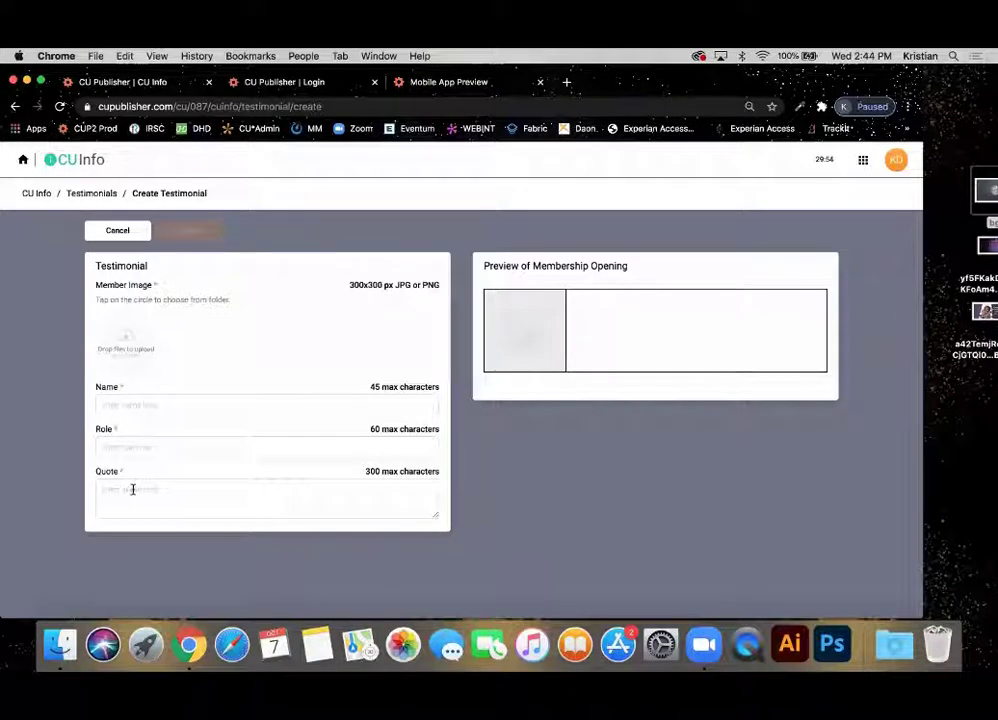
left_click(140, 234)
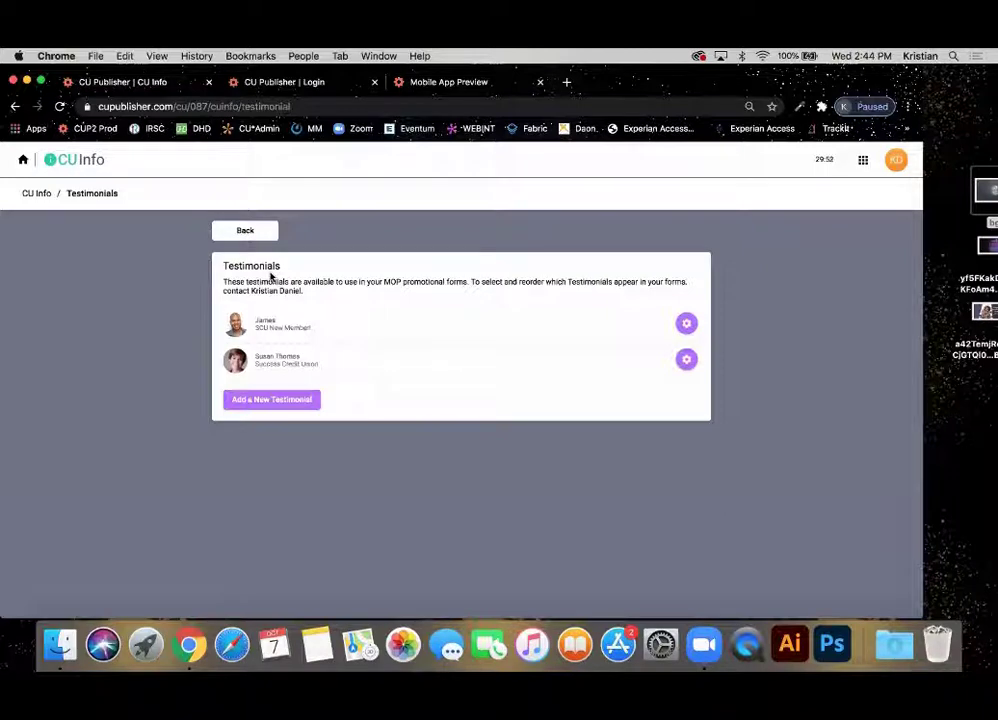
left_click(263, 233)
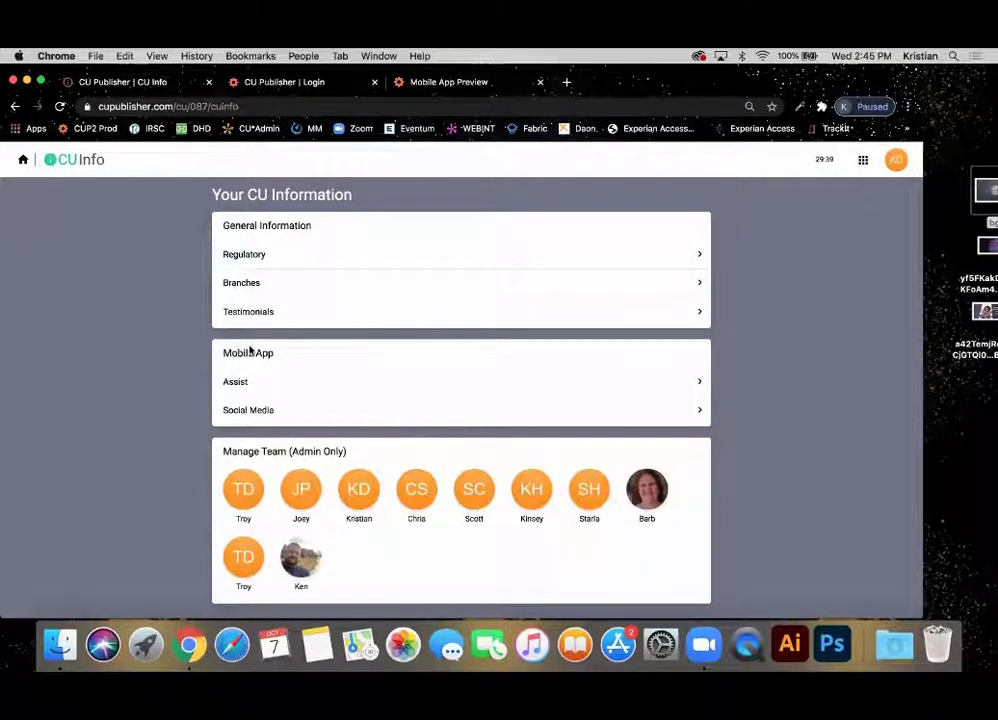
Open Assist, browse All Questions, and edit the notifying-of-traveling question.
left_click(242, 390)
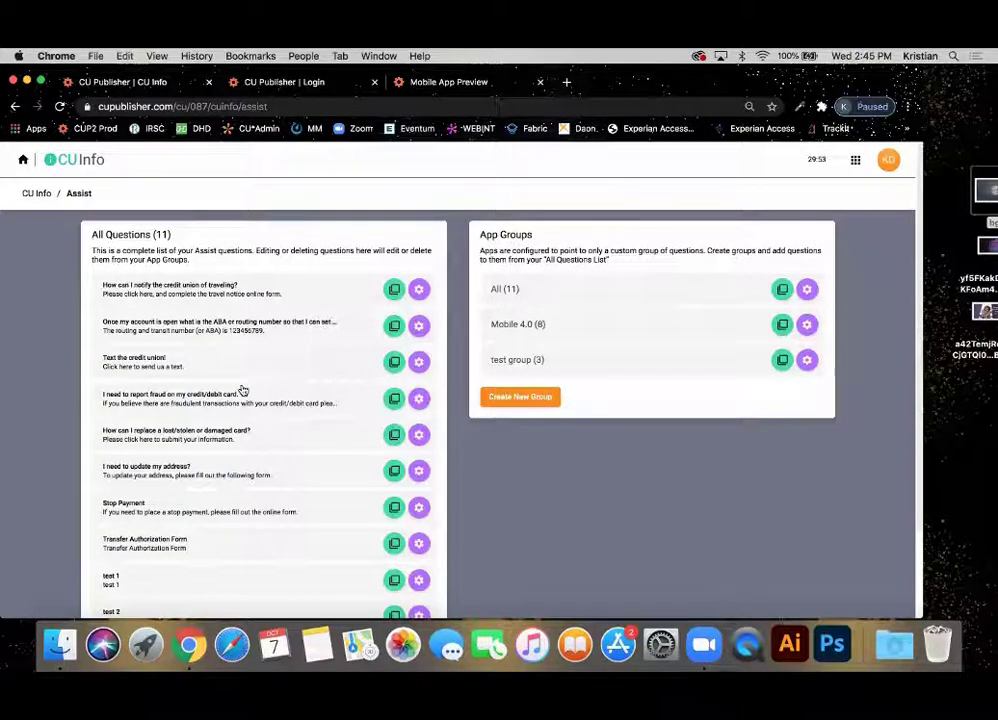
scroll(243, 390, "down", 3)
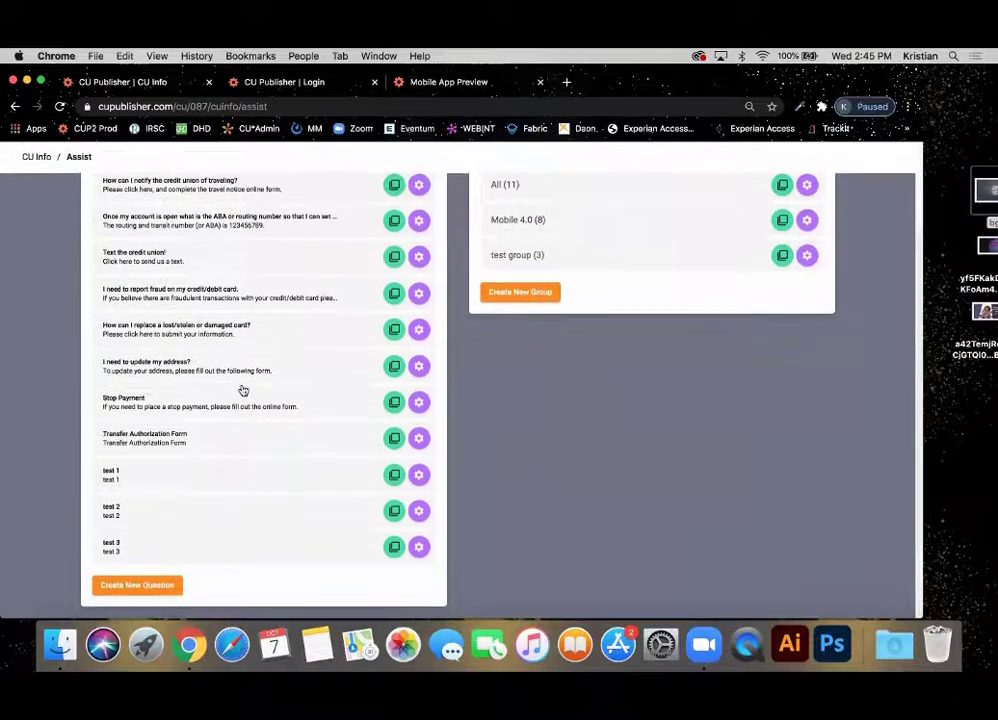
scroll(243, 390, "up", 3)
scroll(243, 390, "down", 2)
scroll(243, 390, "up", 1)
scroll(243, 390, "down", 1)
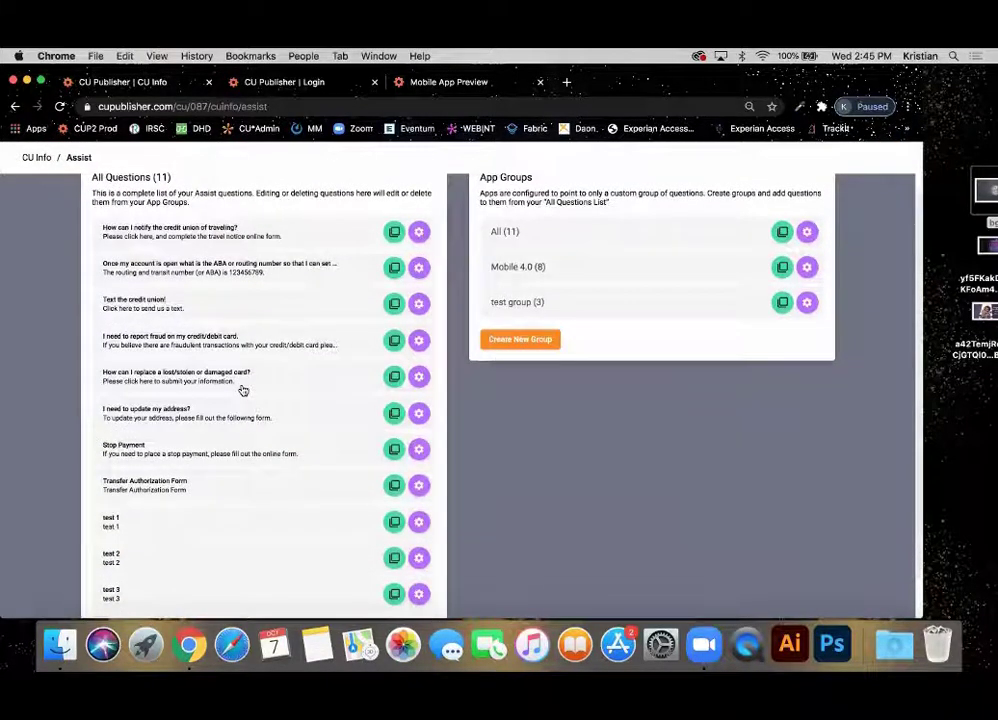
scroll(243, 390, "up", 1)
scroll(243, 390, "down", 2)
scroll(243, 390, "up", 1)
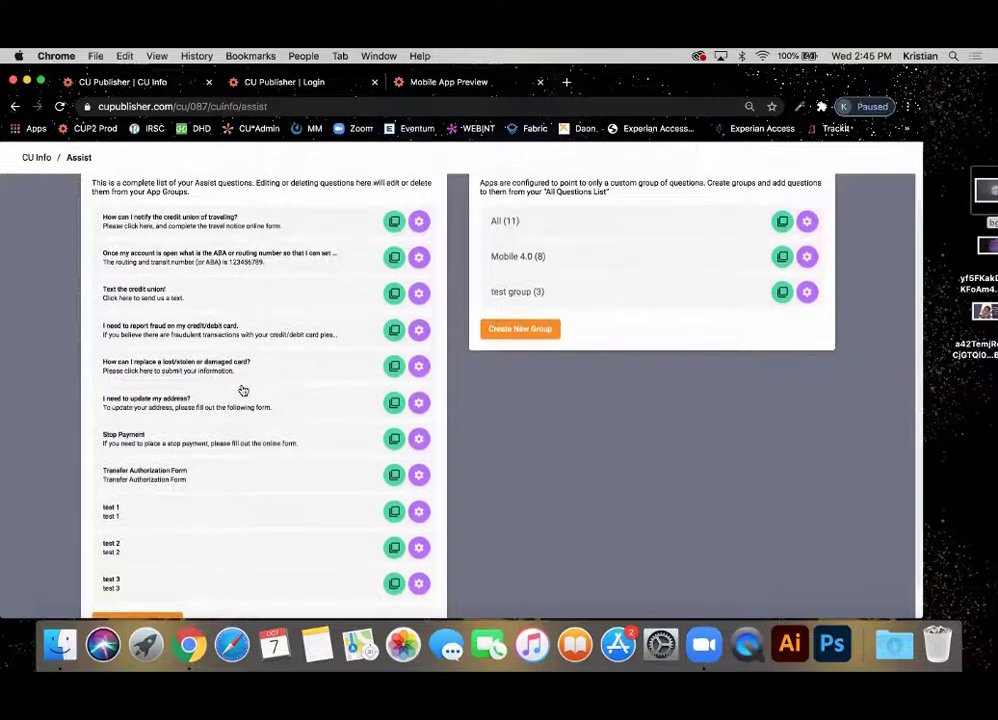
left_click(420, 222)
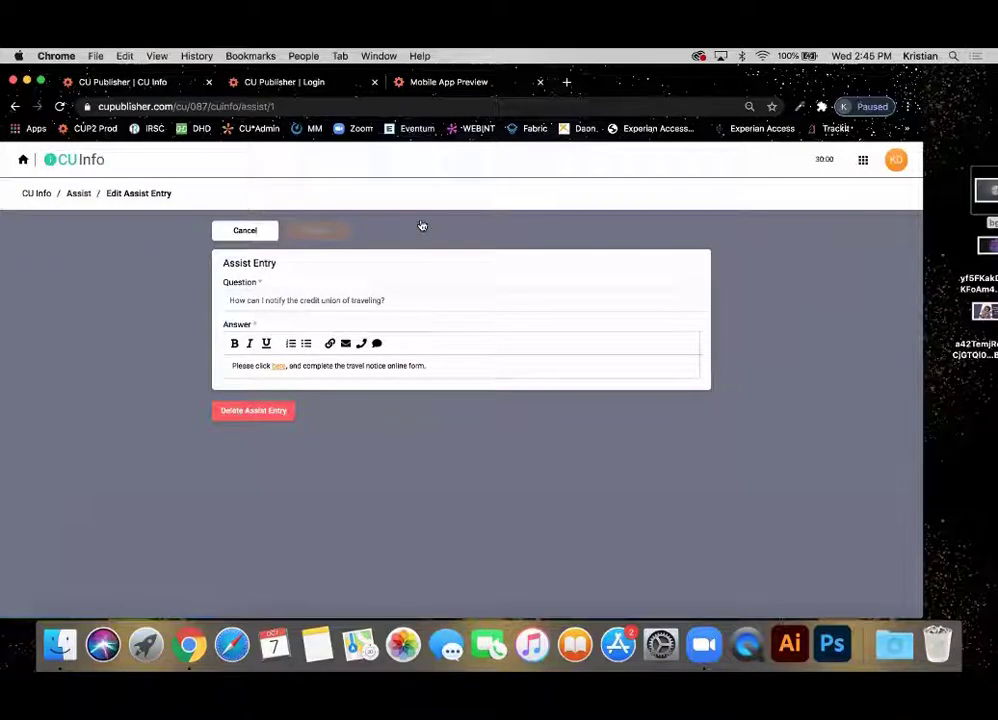
Add a new line reading 'test' at the end of the answer and select it.
triple_click(238, 300)
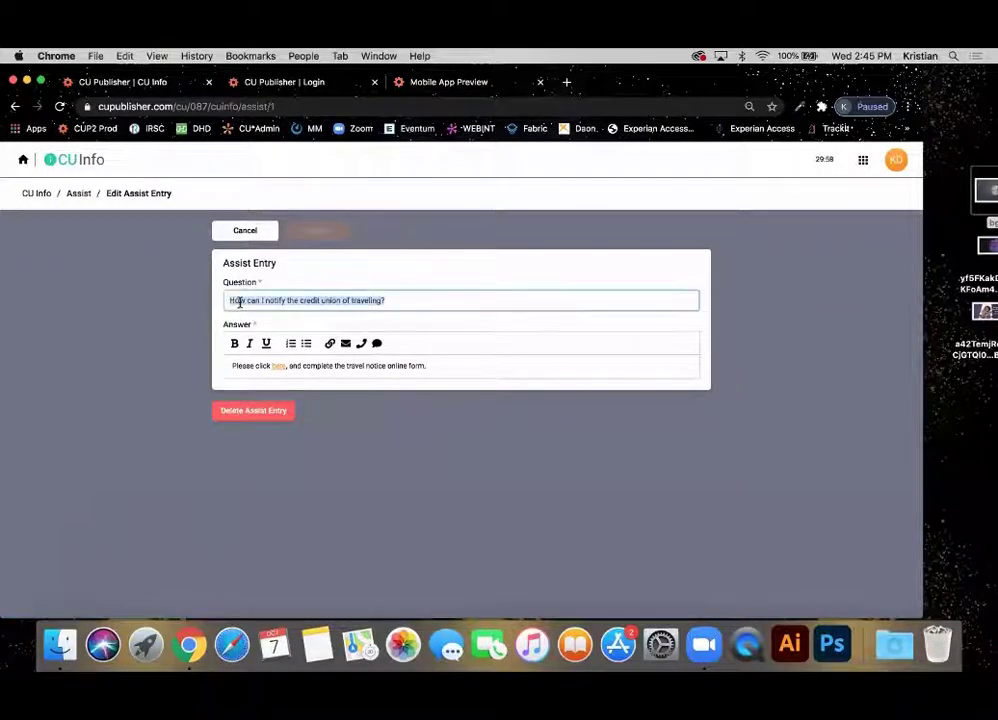
left_click(431, 365)
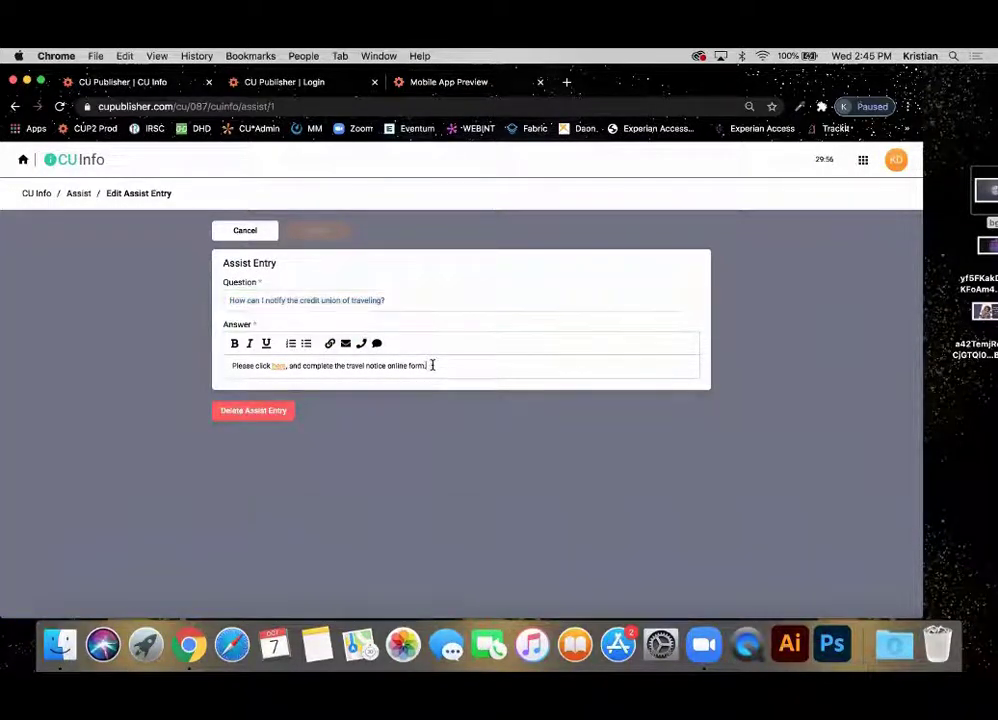
key("Return")
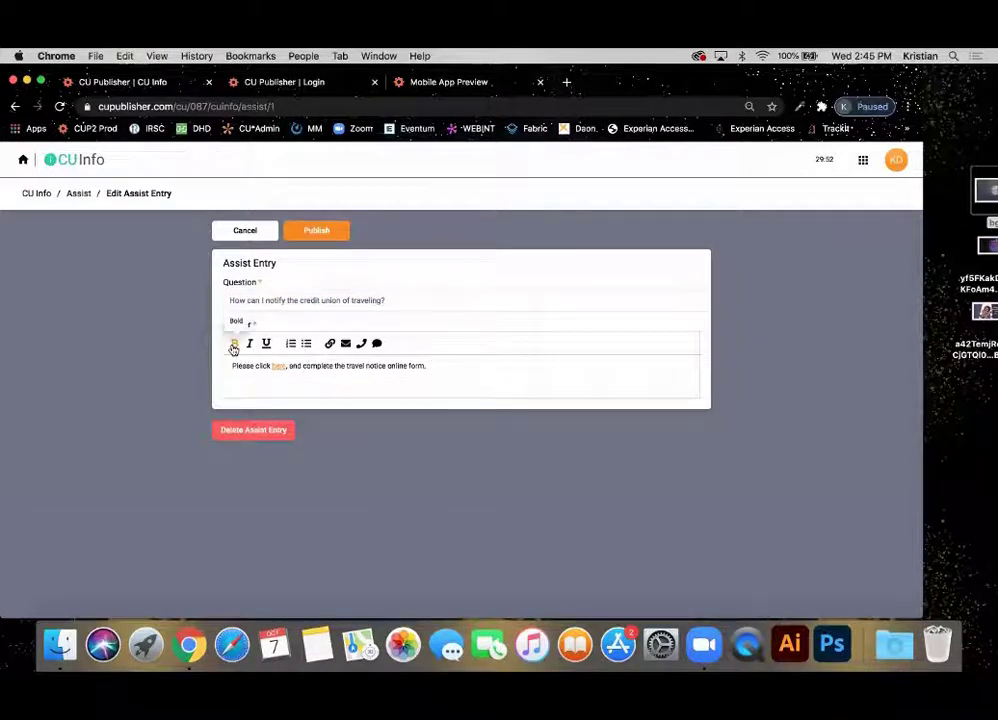
type("test")
left_click_drag(261, 383, 215, 393)
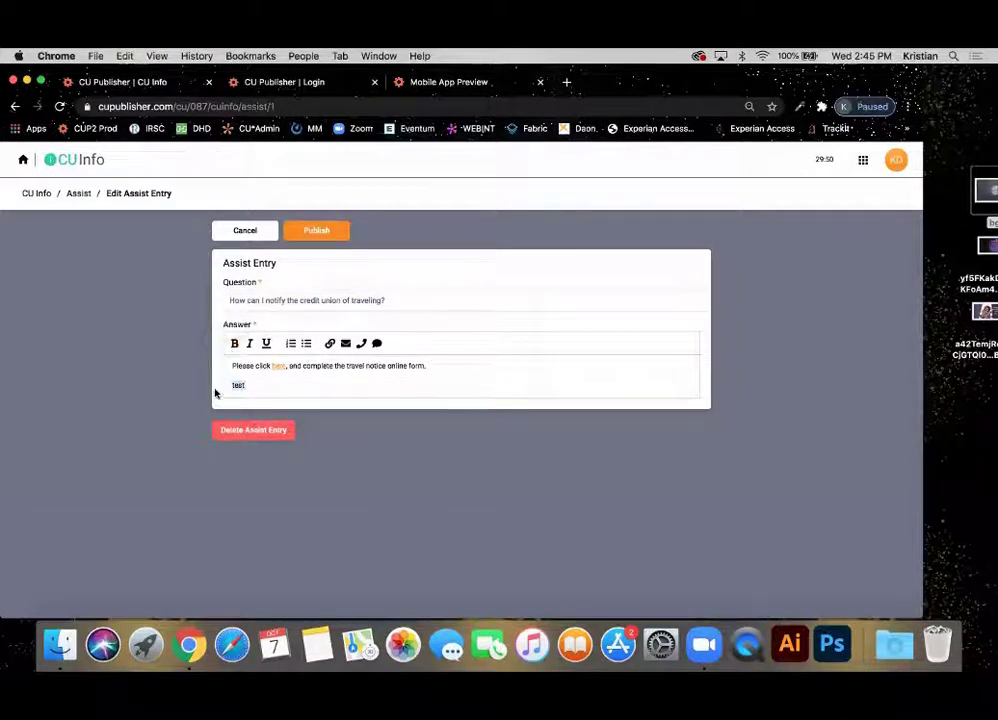
Apply bold, italic, underline, numbered-list and bulleted-list formatting to 'test'.
left_click(234, 343)
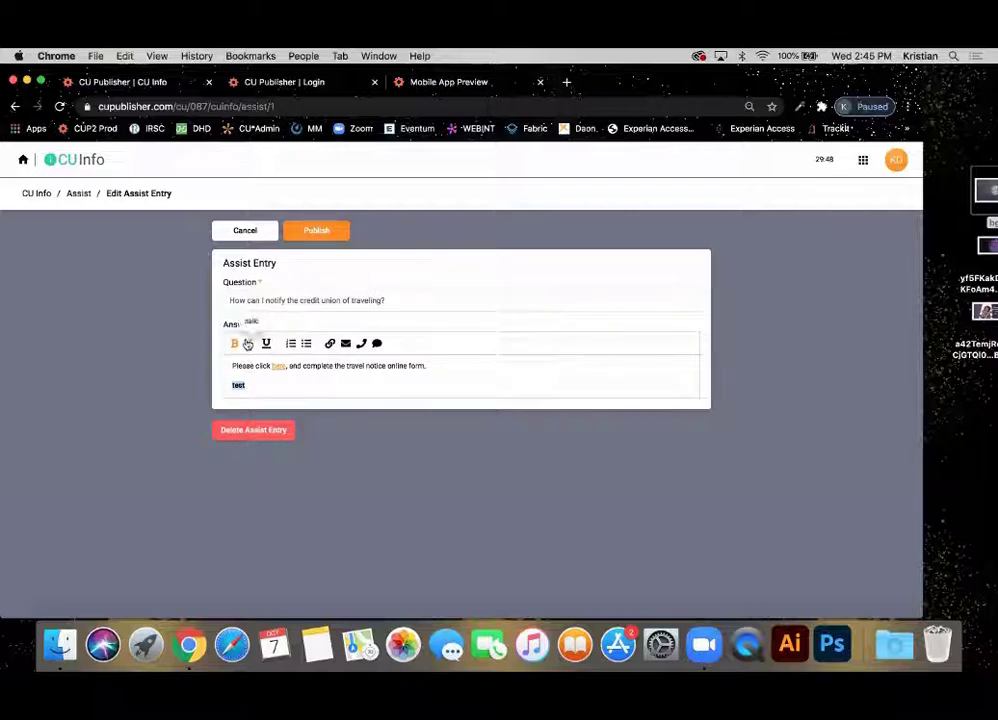
left_click(249, 343)
left_click(271, 344)
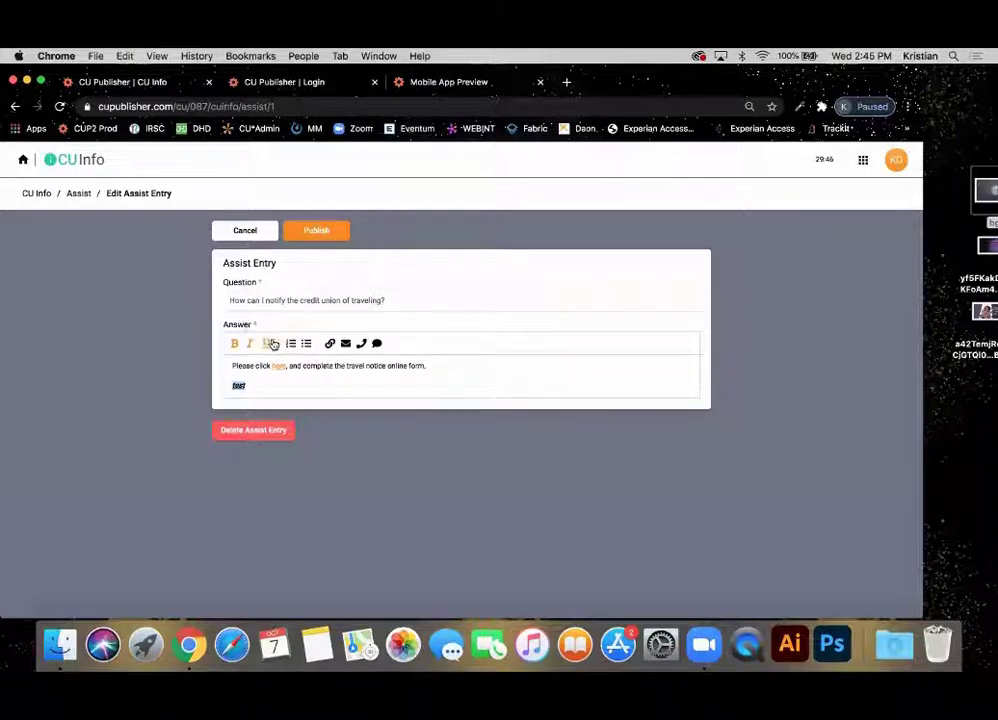
left_click(290, 343)
left_click(308, 344)
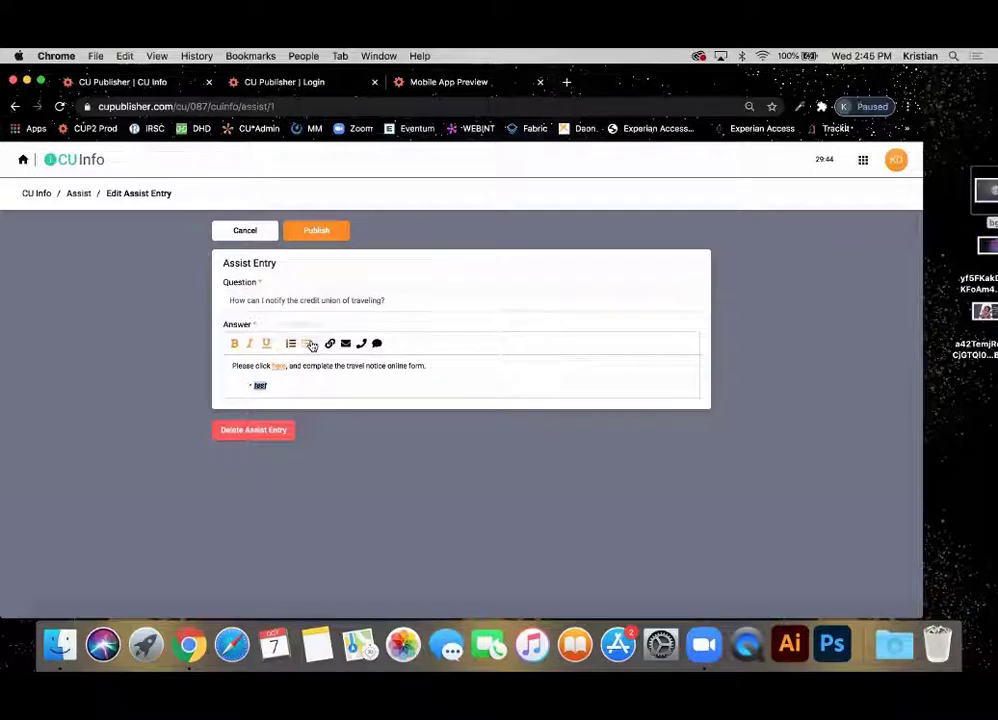
Open and cancel the web, email, phone and SMS link dialogs, then discard the entry's edits.
left_click(331, 344)
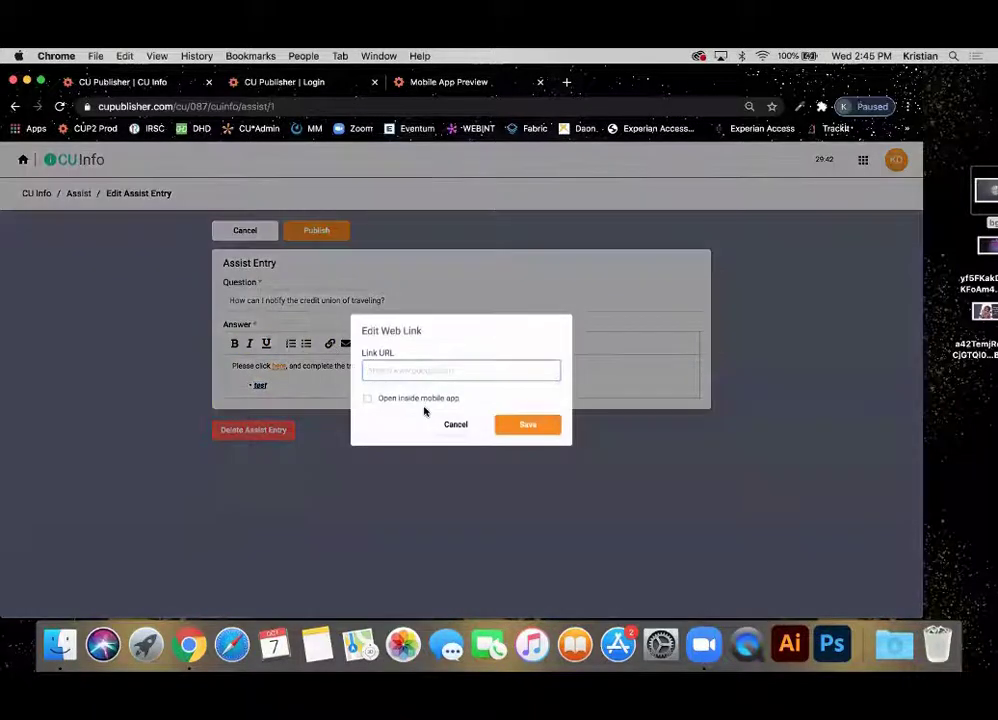
left_click(455, 425)
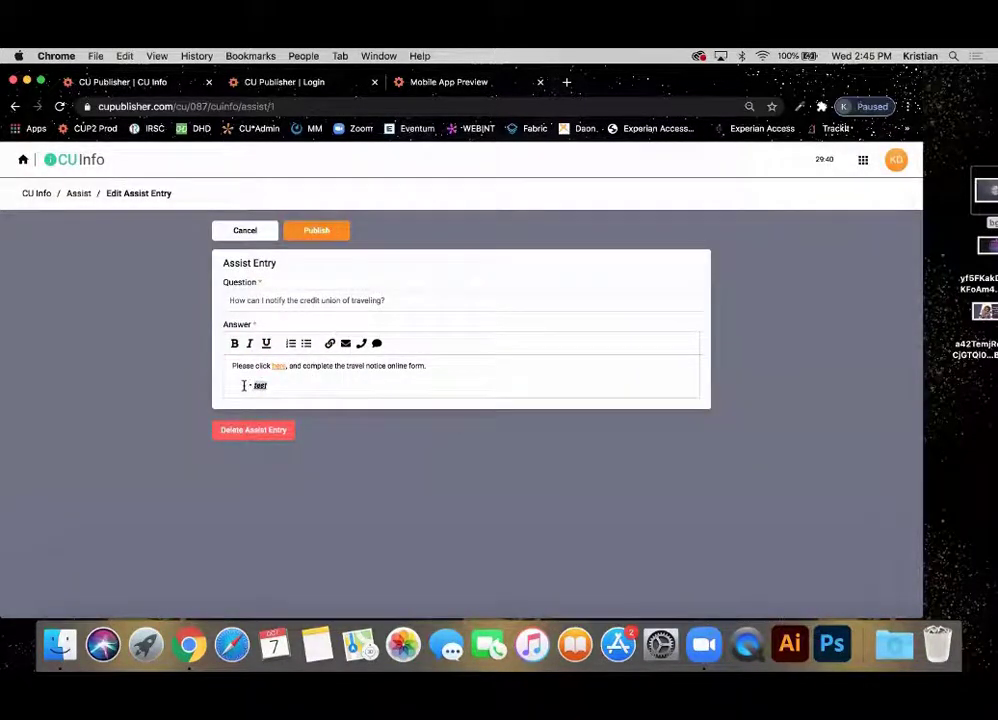
left_click(346, 343)
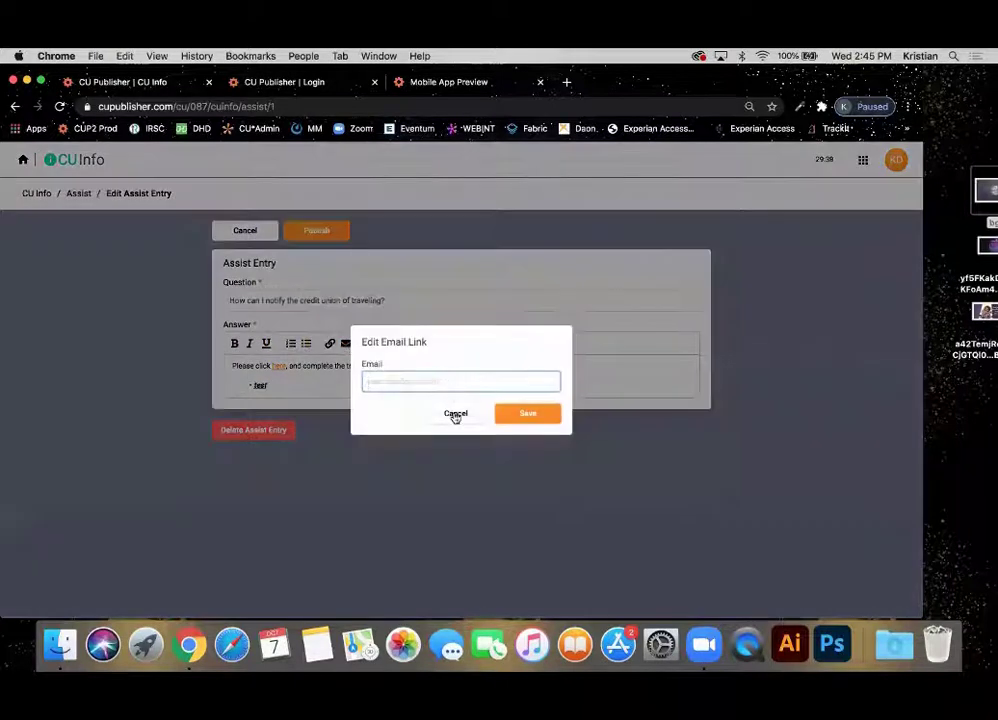
left_click(455, 414)
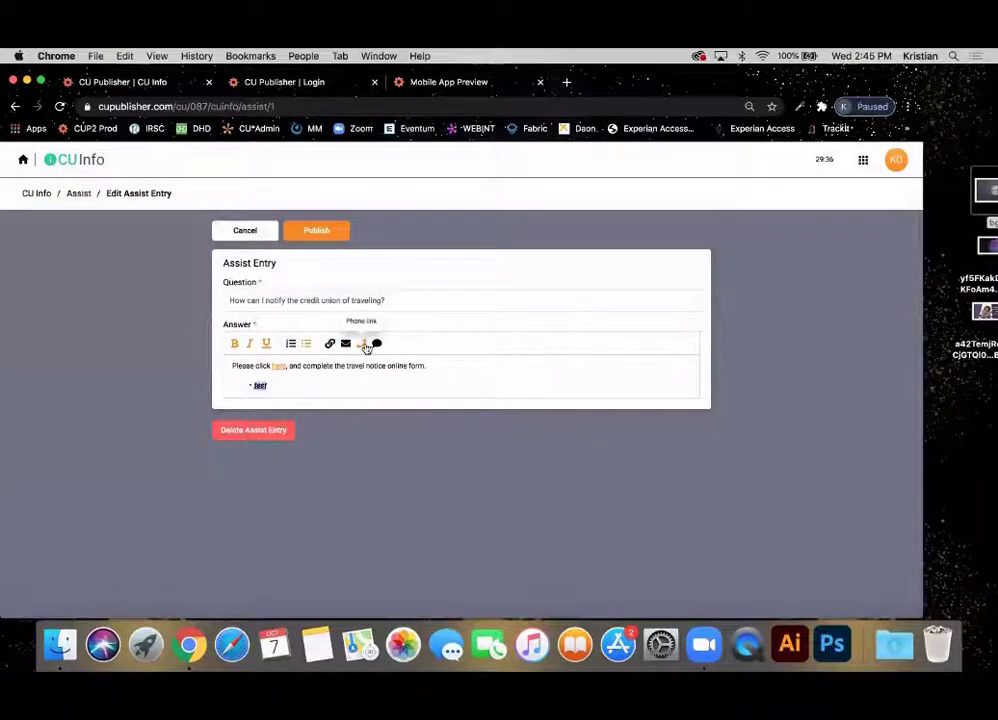
left_click(361, 343)
left_click(455, 413)
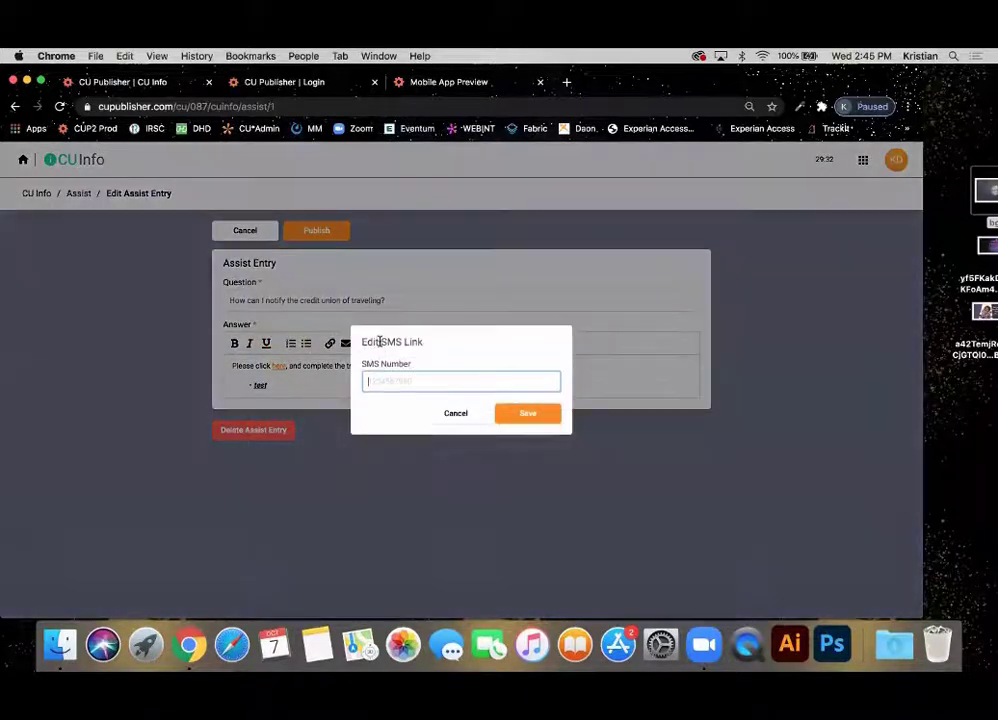
left_click(377, 343)
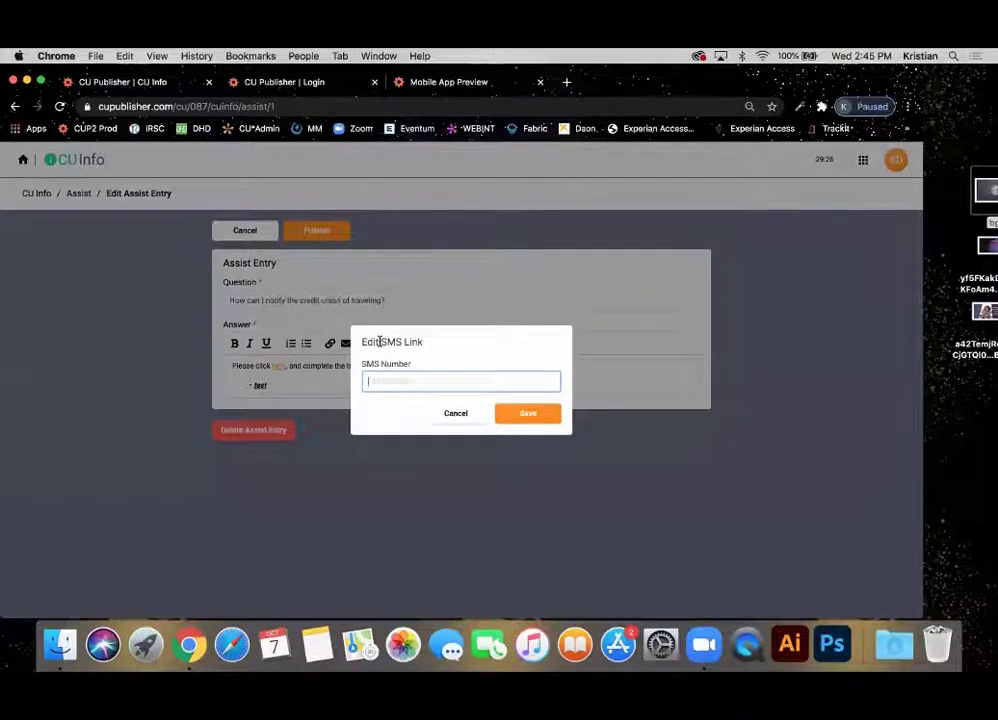
left_click(455, 413)
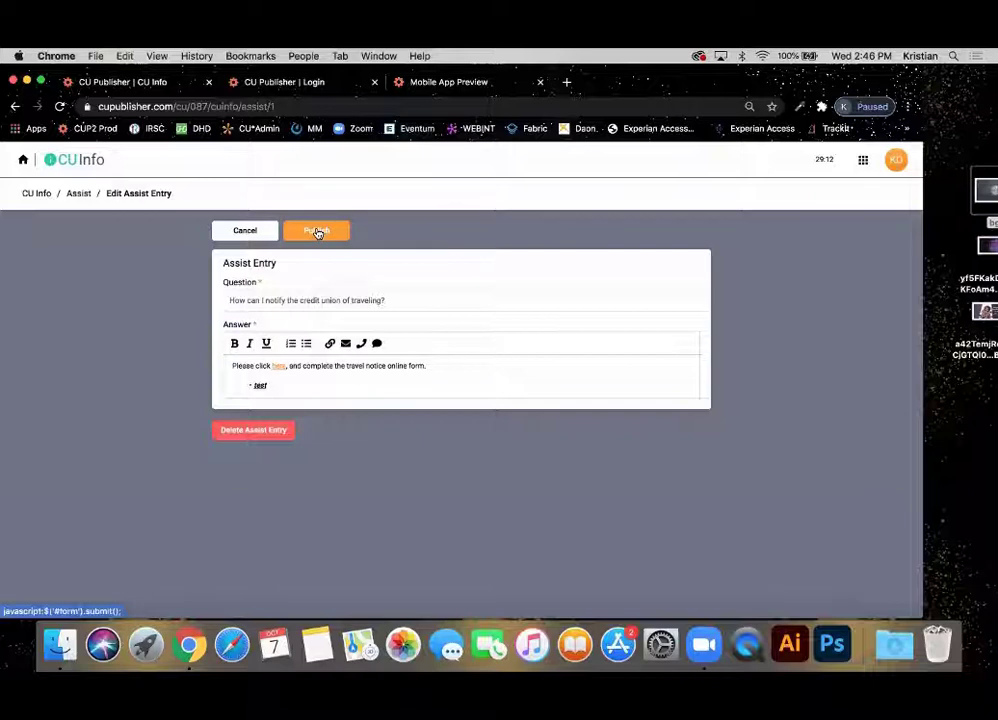
left_click(256, 234)
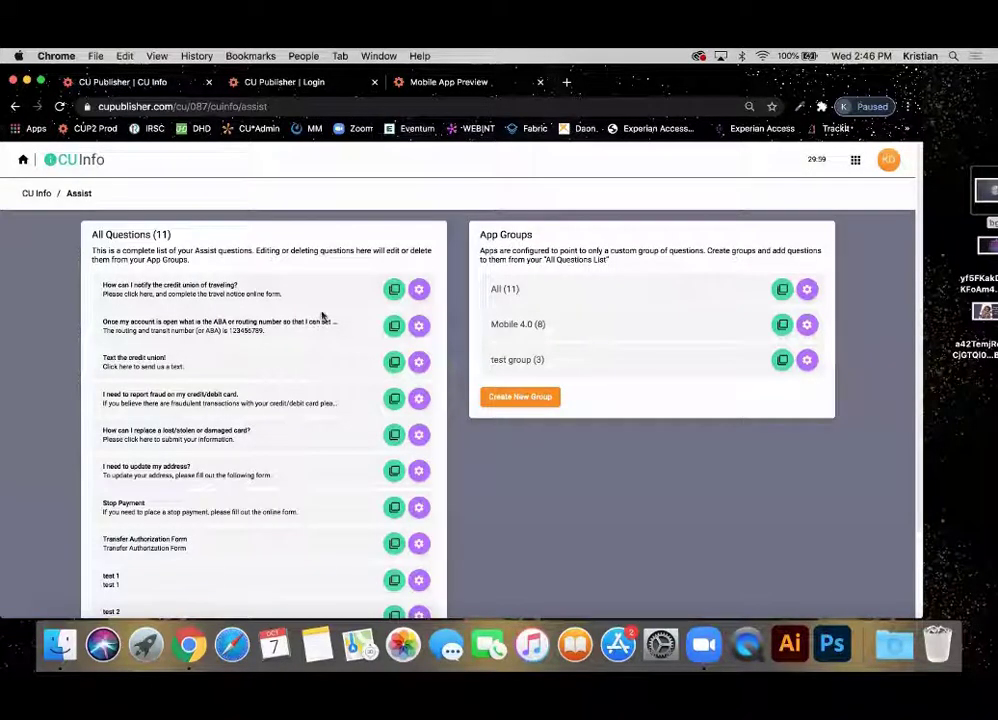
Duplicate the travel-notification question, append 'testing this.' to the copy's answer, and publish it.
left_click(394, 291)
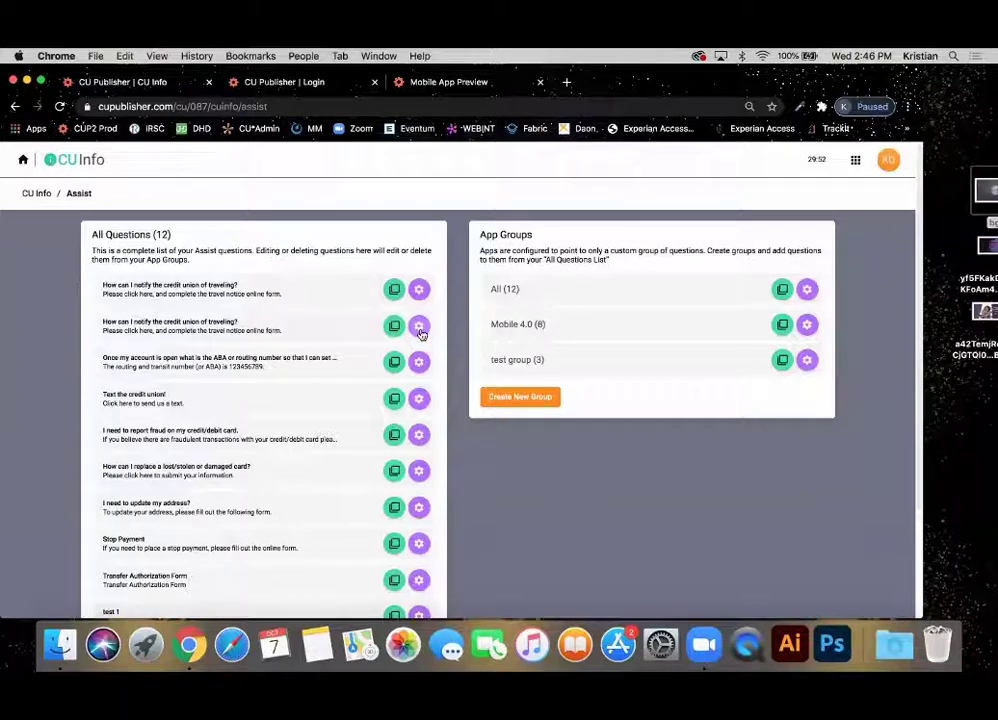
left_click(419, 326)
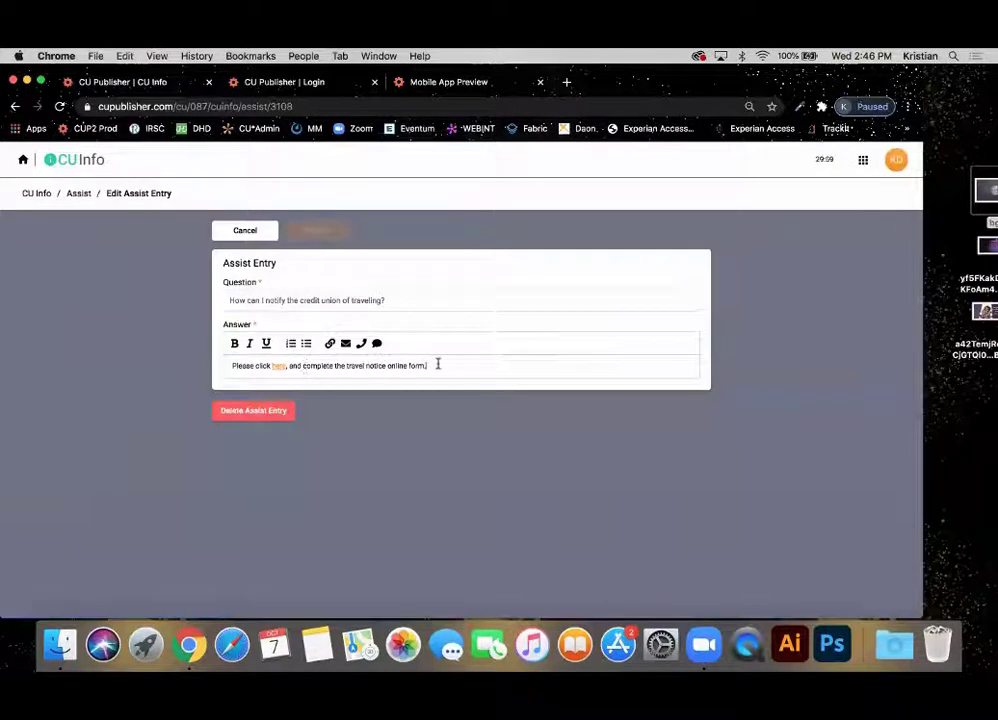
left_click(437, 365)
type("testing thi")
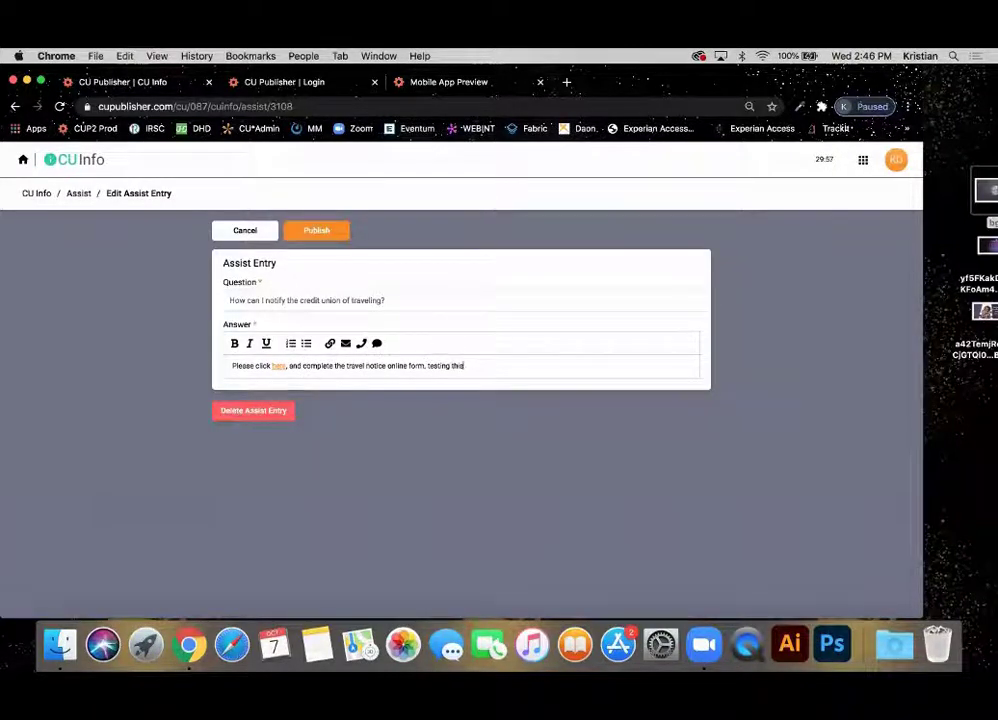
type("s.")
left_click(317, 230)
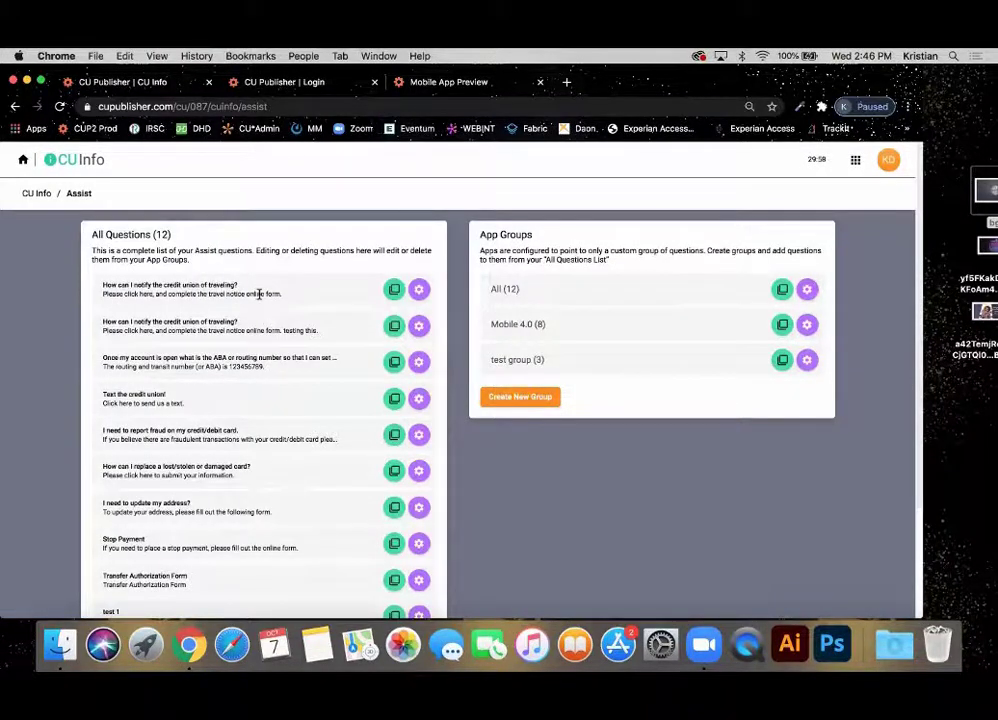
scroll(258, 293, "down", 3)
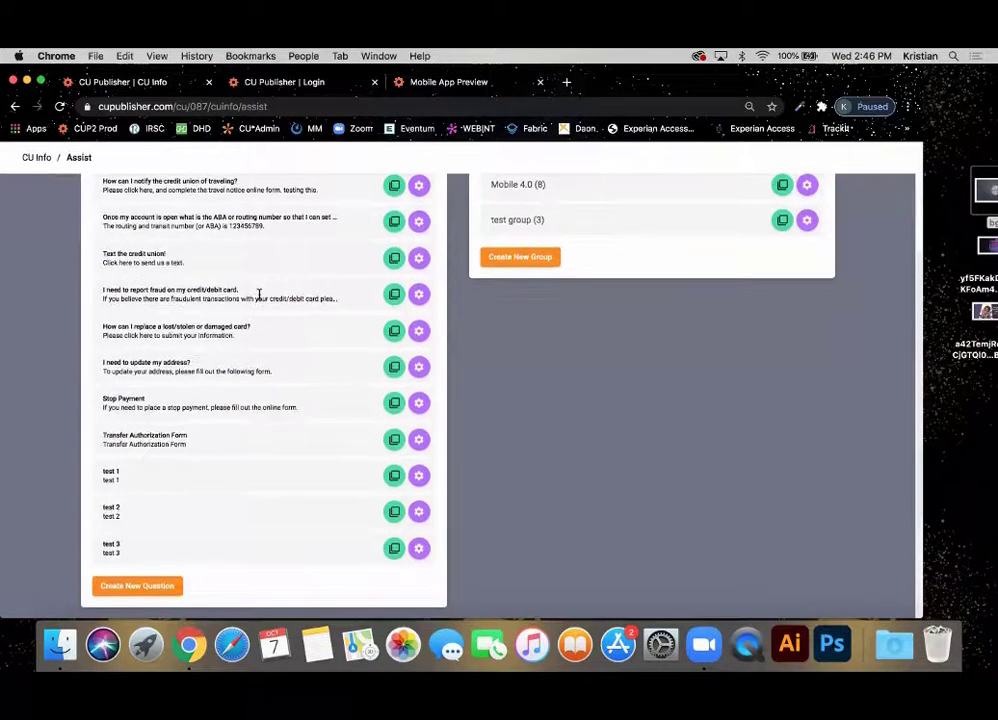
Publish a new question 'Testing this Process?' answered 'This looks good', then check the list.
left_click(147, 587)
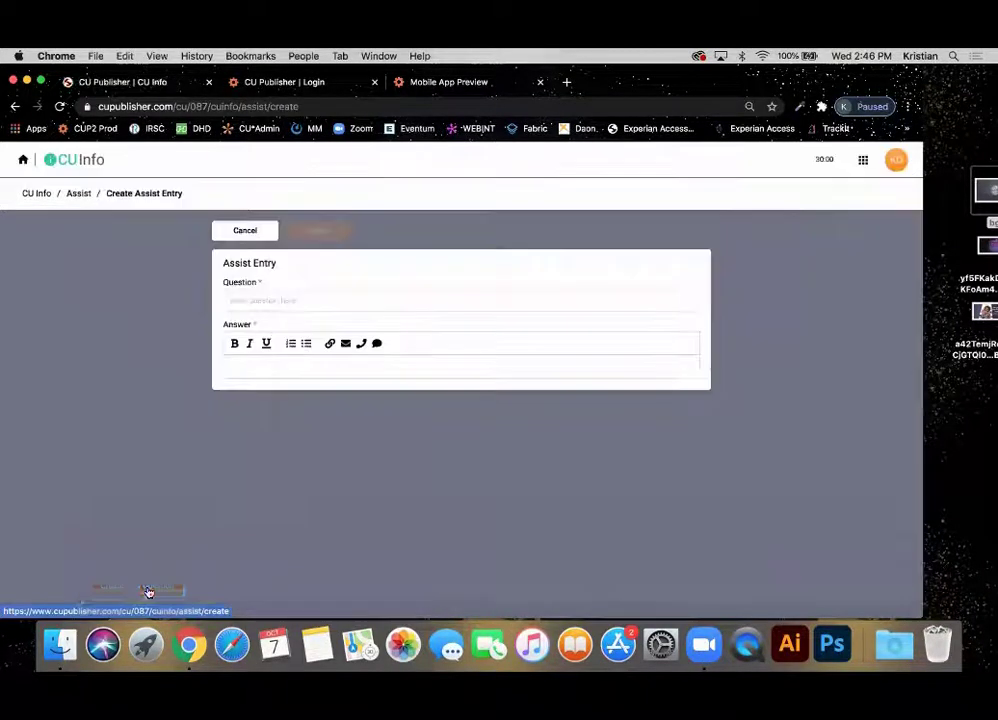
left_click(274, 298)
type("Testing this P")
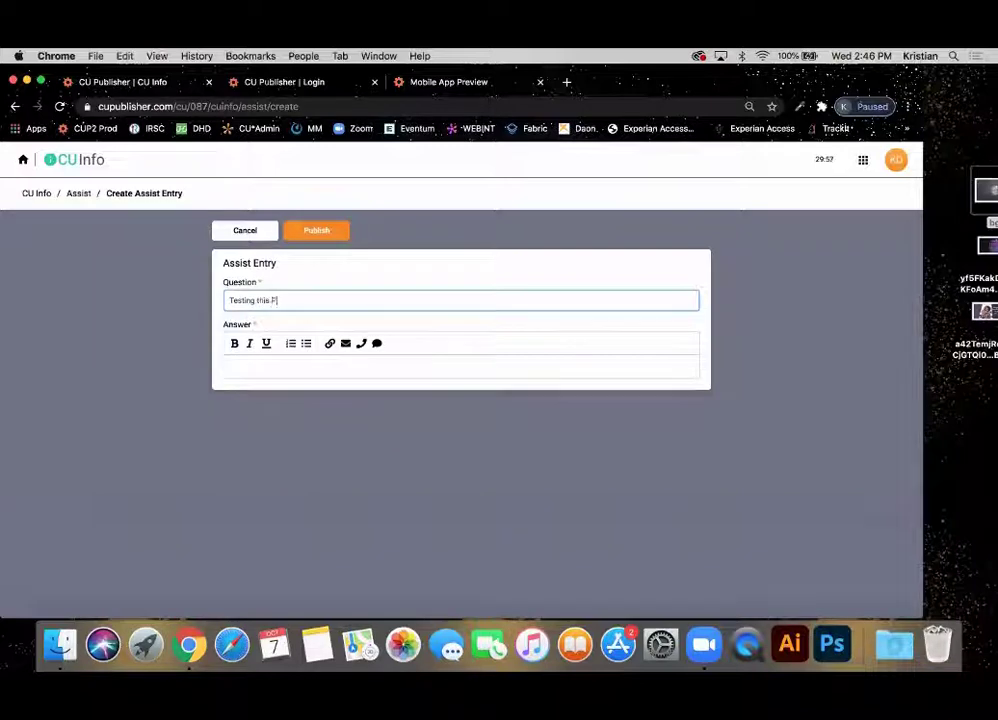
type("rocess?")
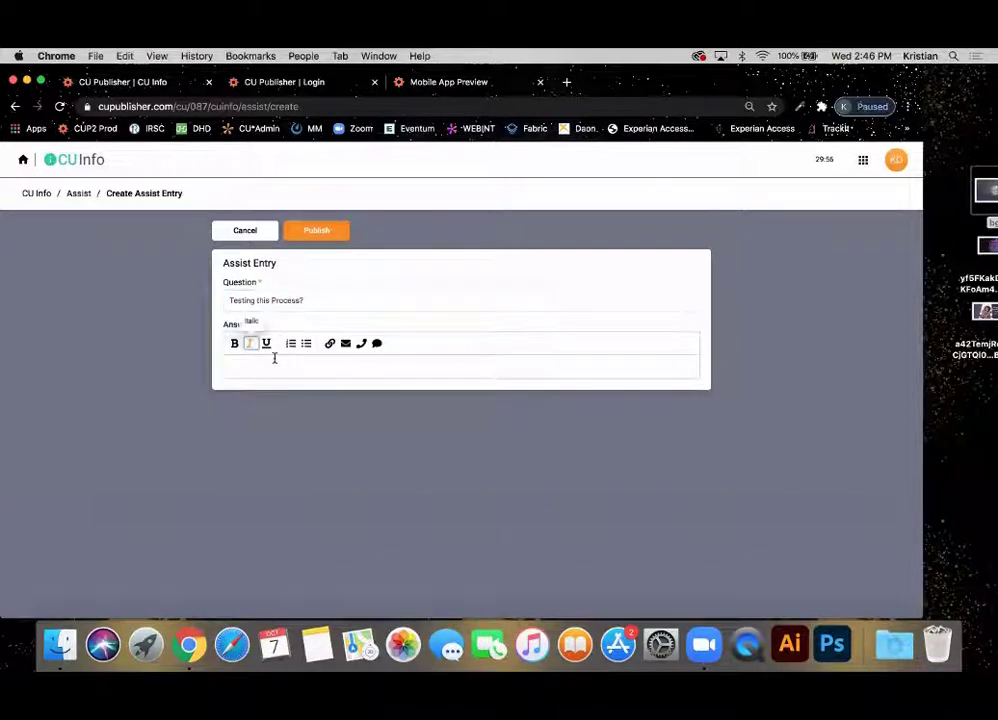
left_click(274, 358)
type("This looks good!")
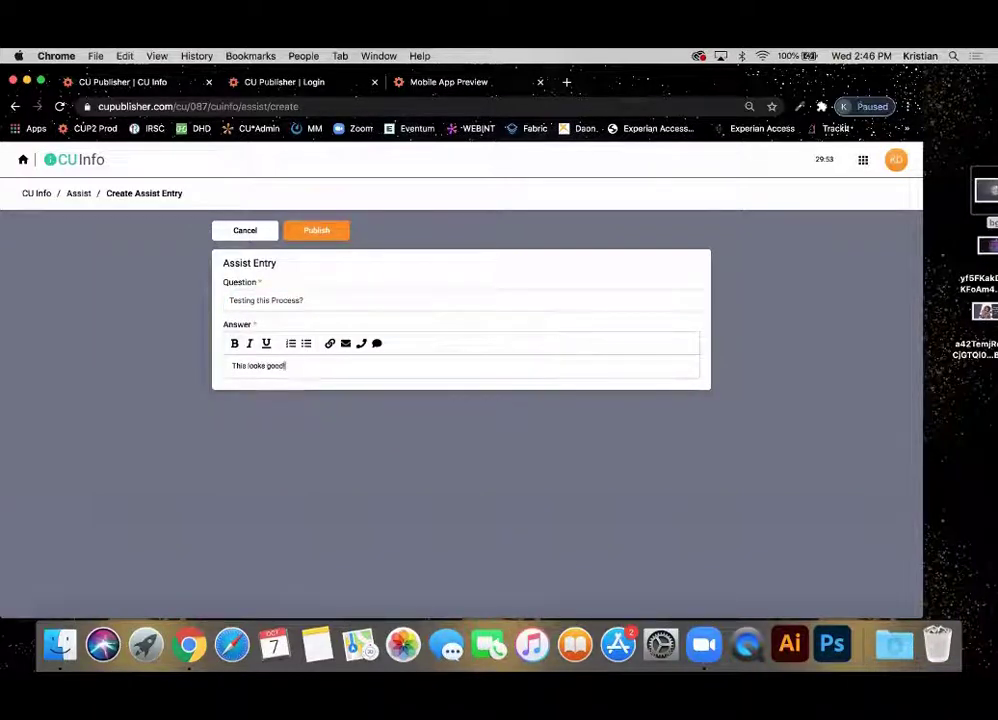
left_click(316, 230)
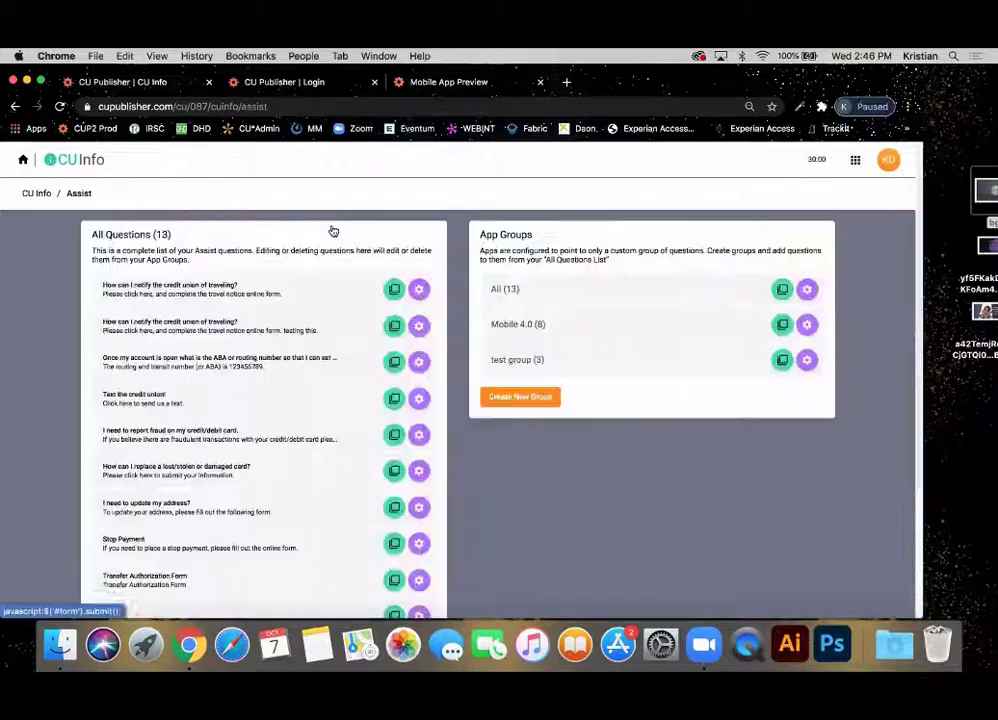
scroll(73, 380, "down", 5)
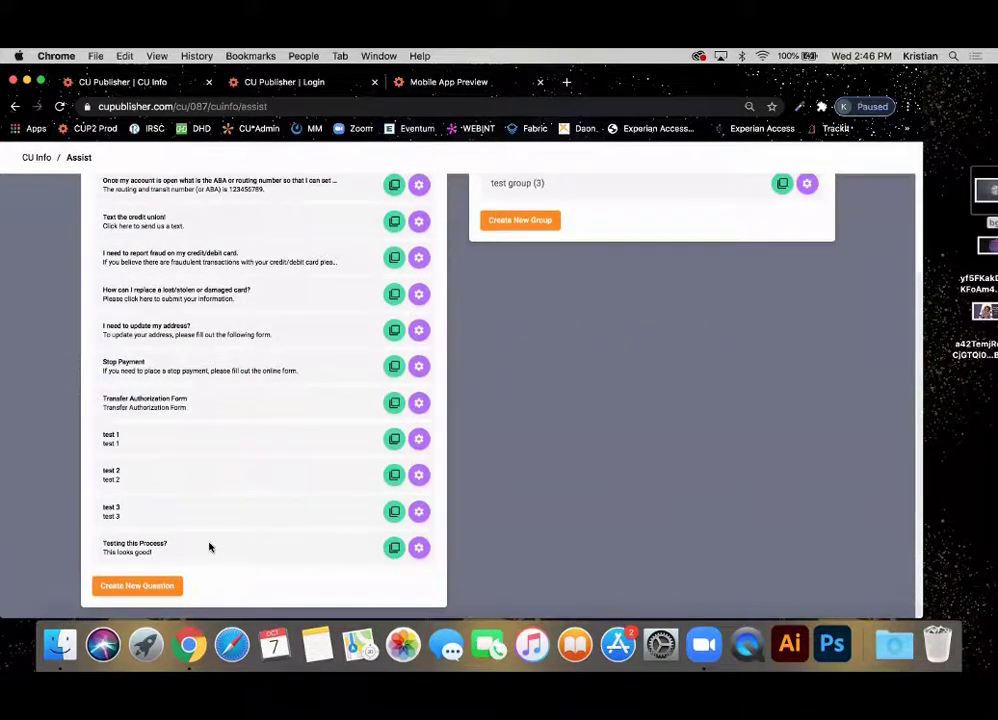
scroll(209, 544, "up", 5)
scroll(209, 545, "down", 5)
scroll(209, 545, "up", 5)
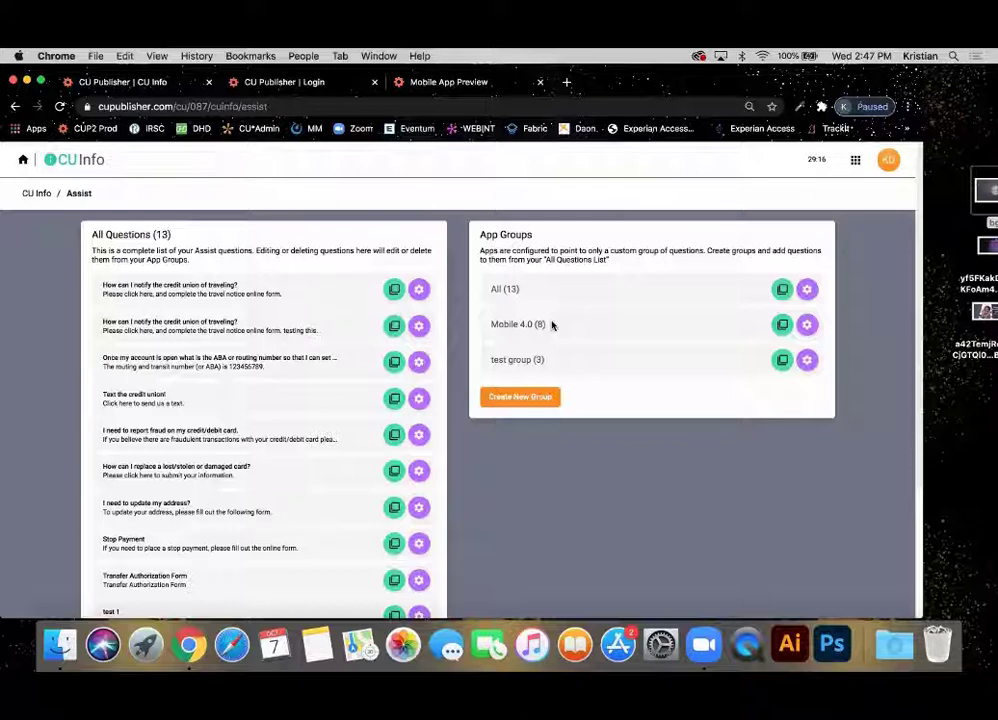
Look over the All Questions group settings and leave them unchanged.
left_click(807, 289)
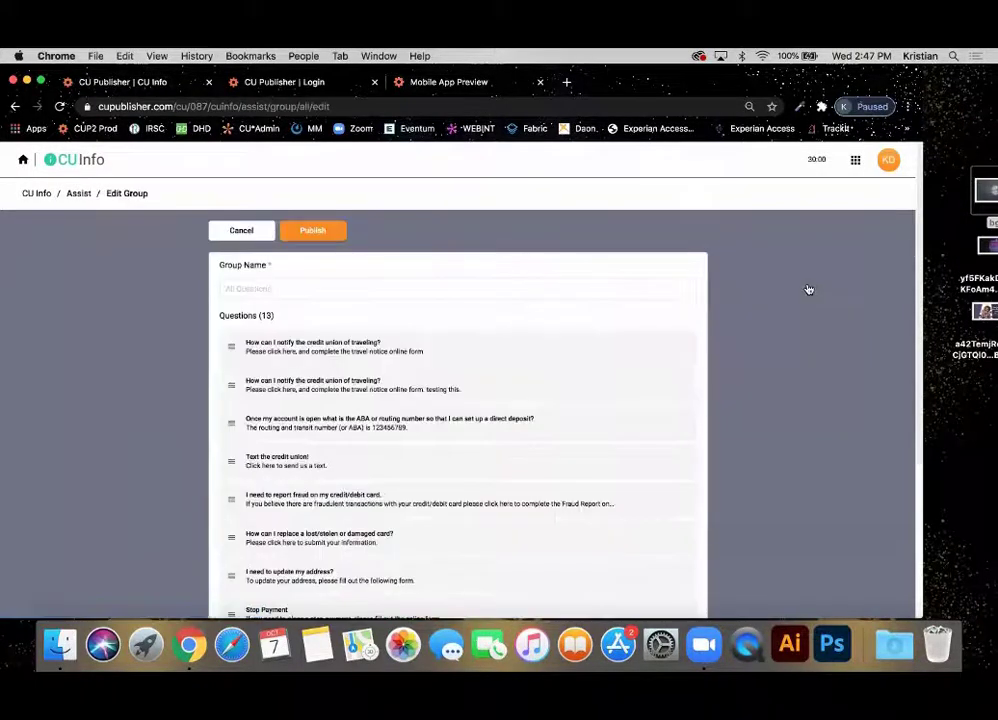
scroll(356, 290, "down", 5)
scroll(356, 290, "up", 6)
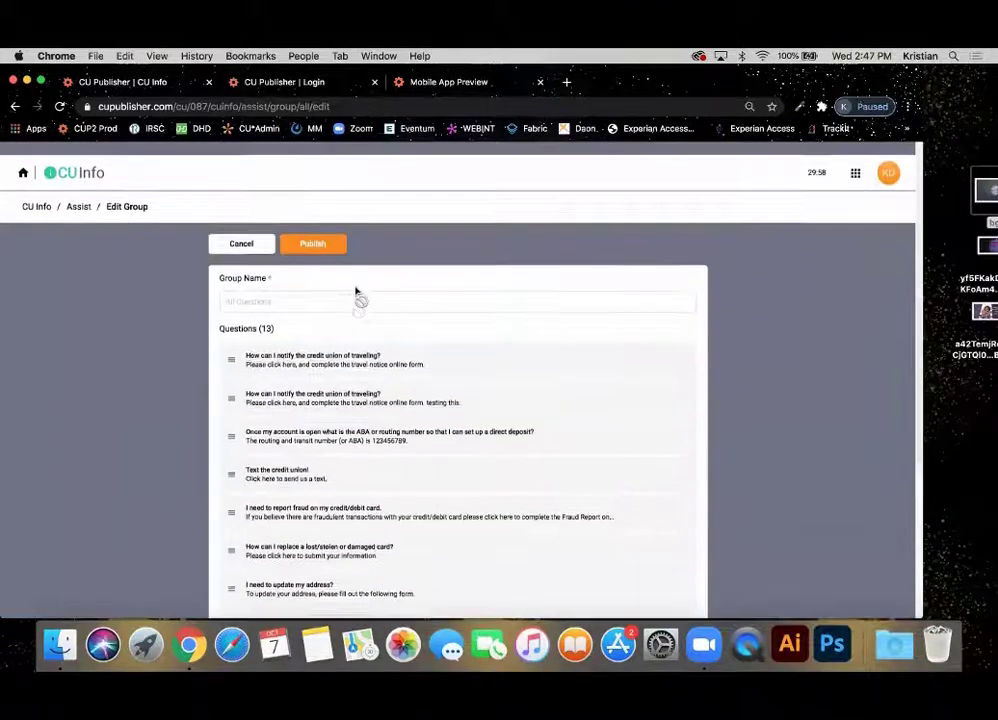
left_click(239, 231)
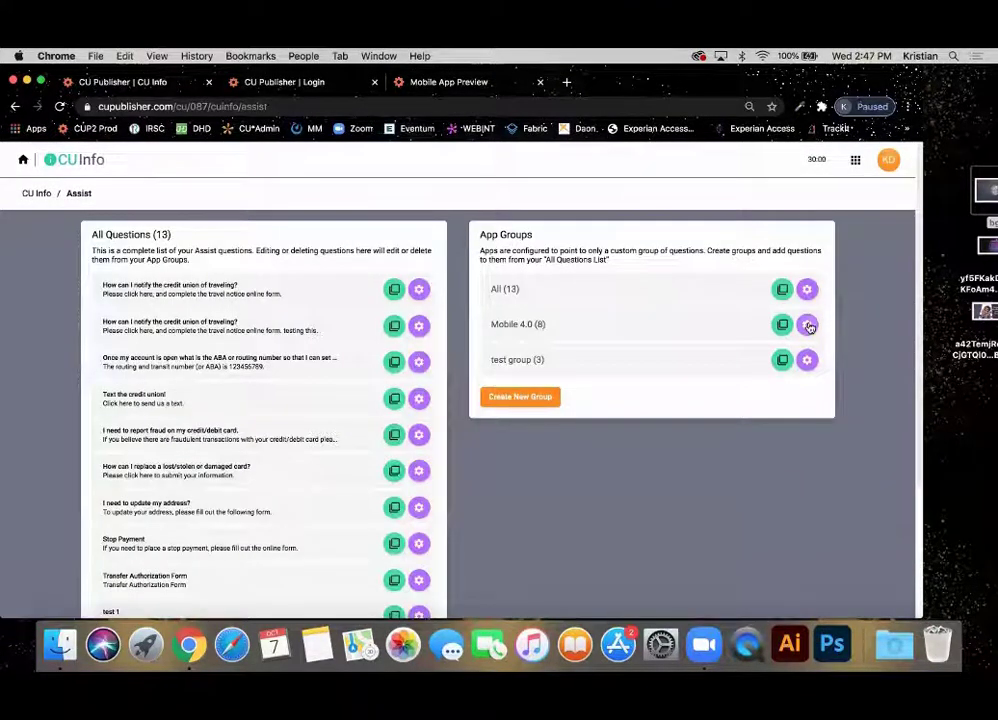
Add test 1 and test 2 to the Mobile 4.0 group's questions and save them.
left_click(807, 324)
scroll(459, 383, "down", 3)
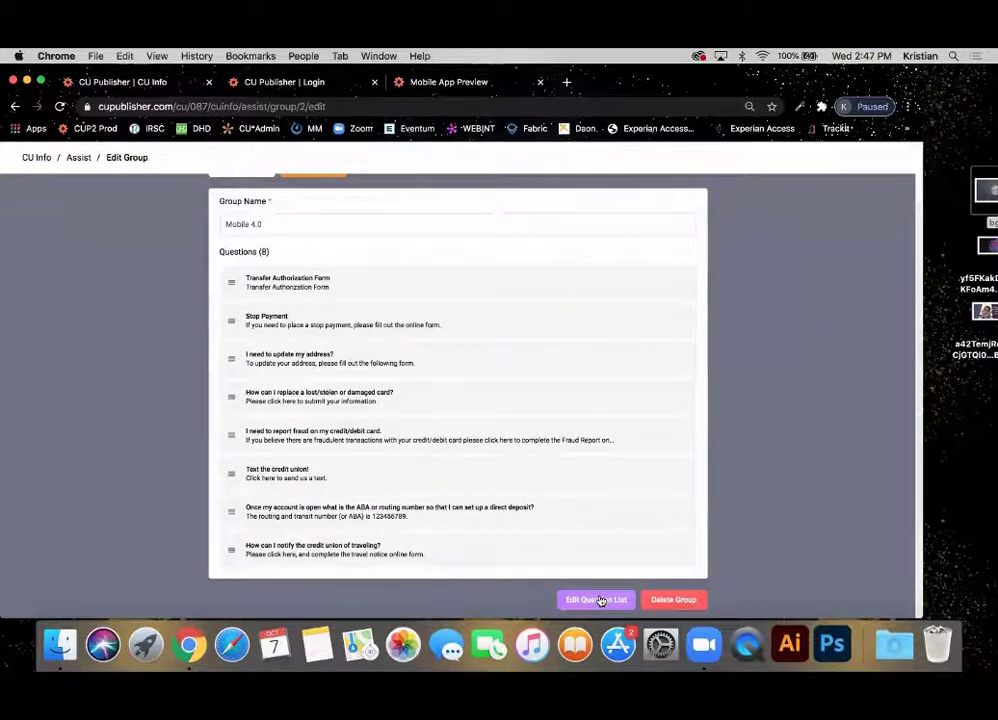
left_click(601, 600)
scroll(296, 283, "down", 3)
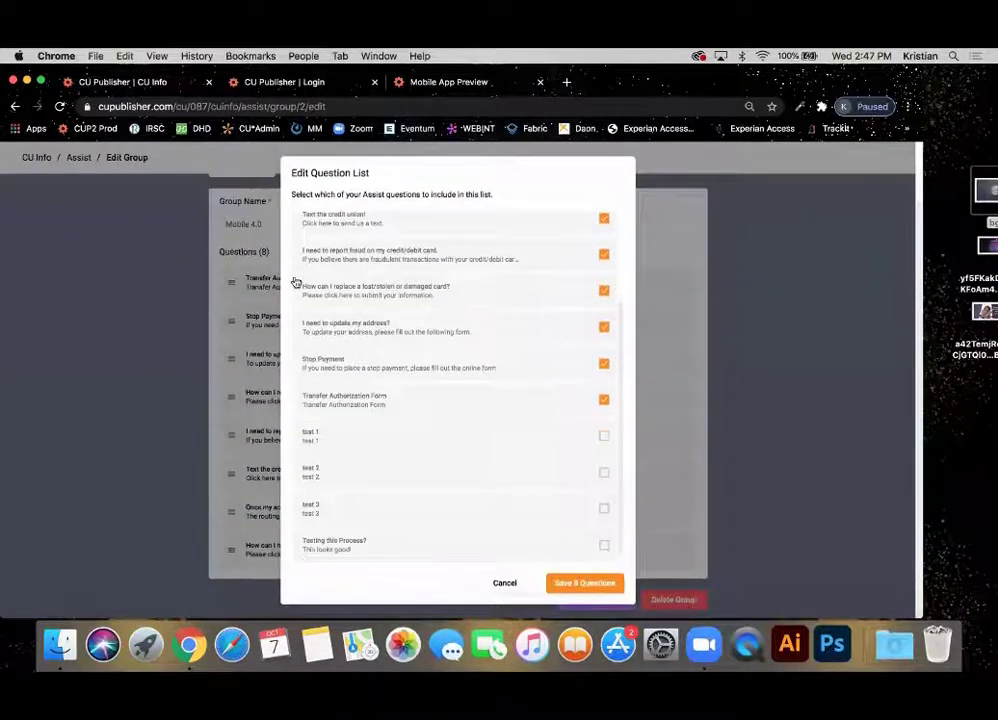
left_click(376, 441)
left_click(397, 478)
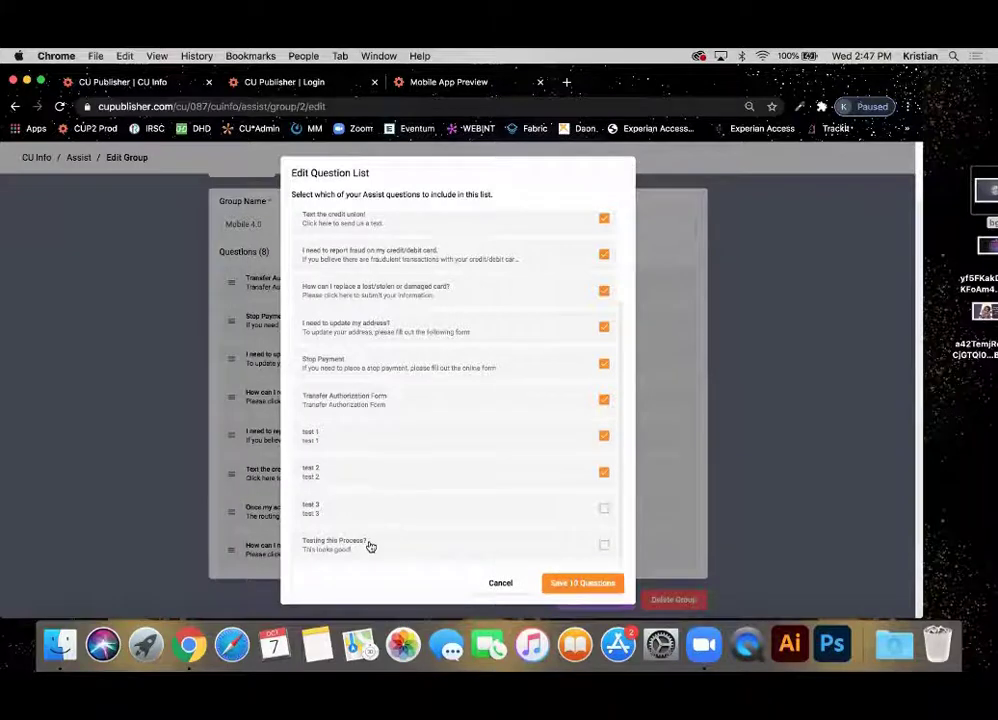
left_click(597, 584)
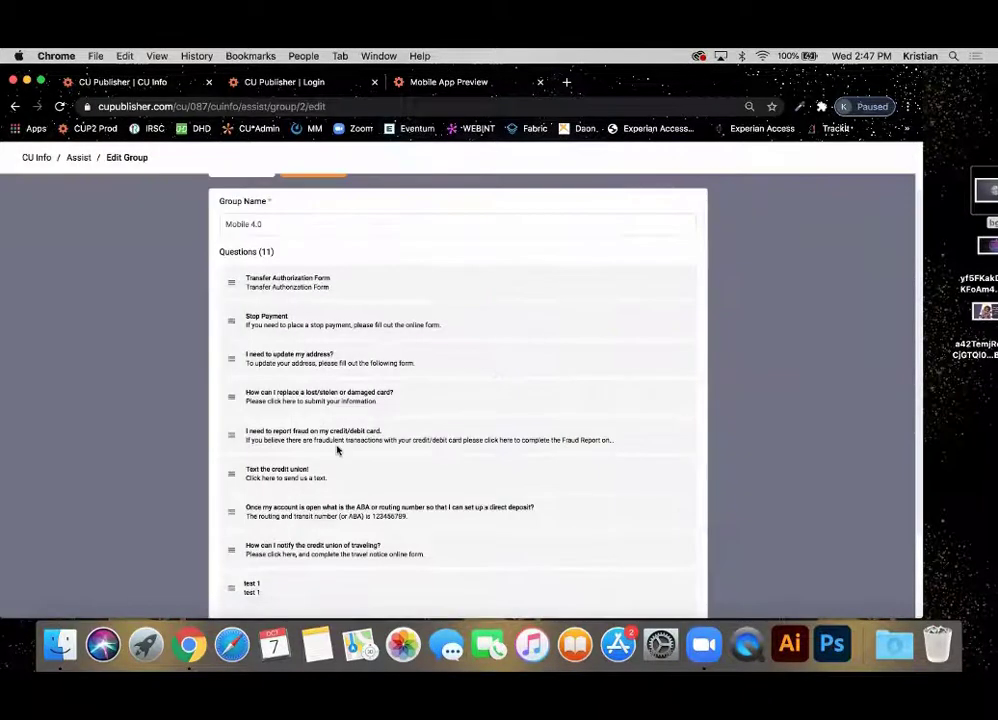
Move 'Testing this Process?' below the lost card question and publish the Mobile 4.0 group.
scroll(336, 450, "down", 2)
left_click_drag(219, 575, 224, 309)
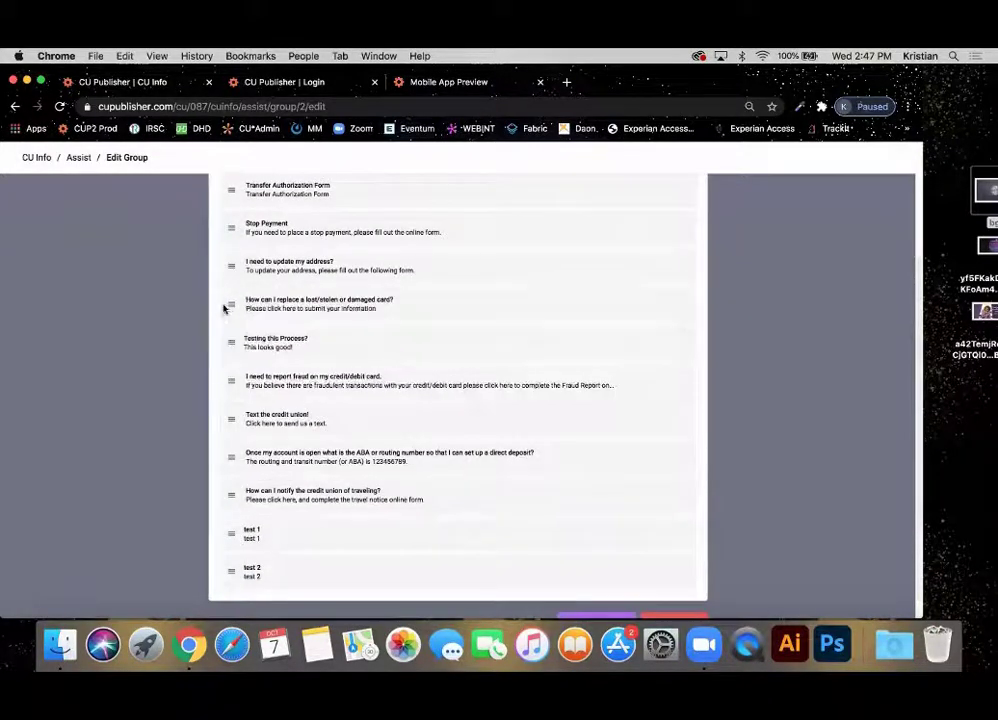
scroll(323, 395, "up", 3)
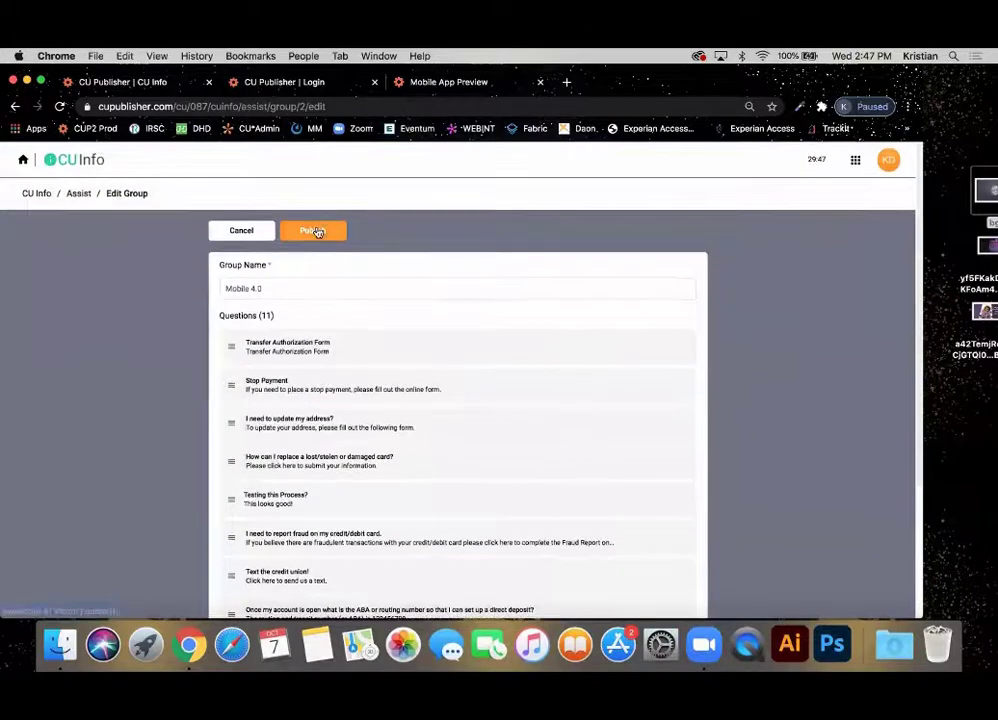
left_click(313, 231)
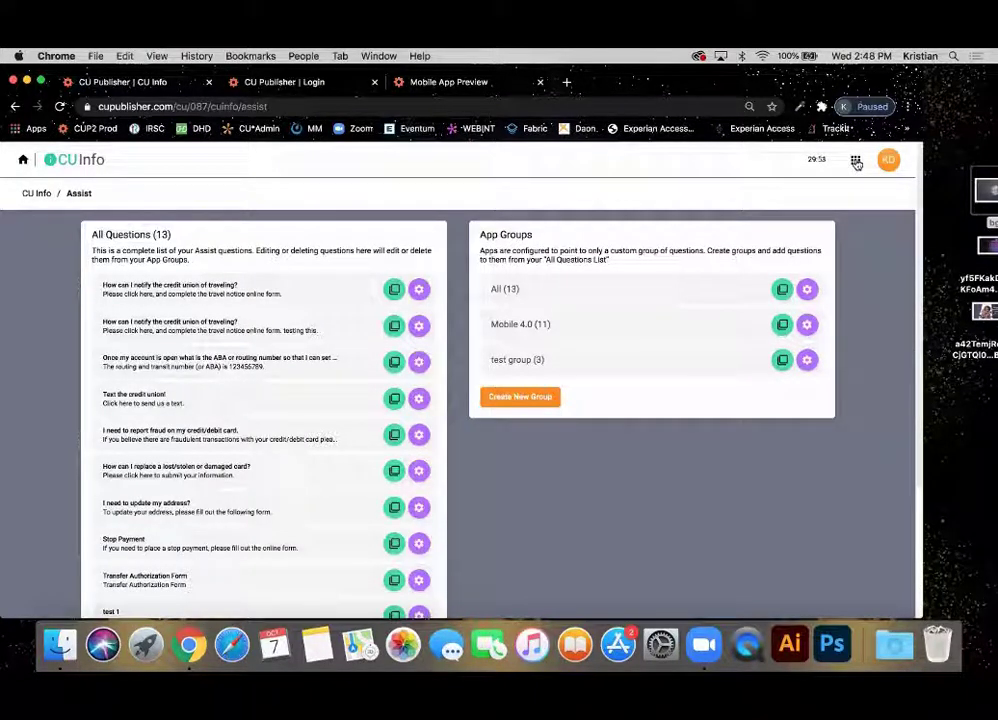
Assign the Mobile 4.0 group to the Mobile 4.0 Demo App CUA Sales Assist, publish, then return to Credit Union Info.
left_click(856, 162)
left_click(876, 243)
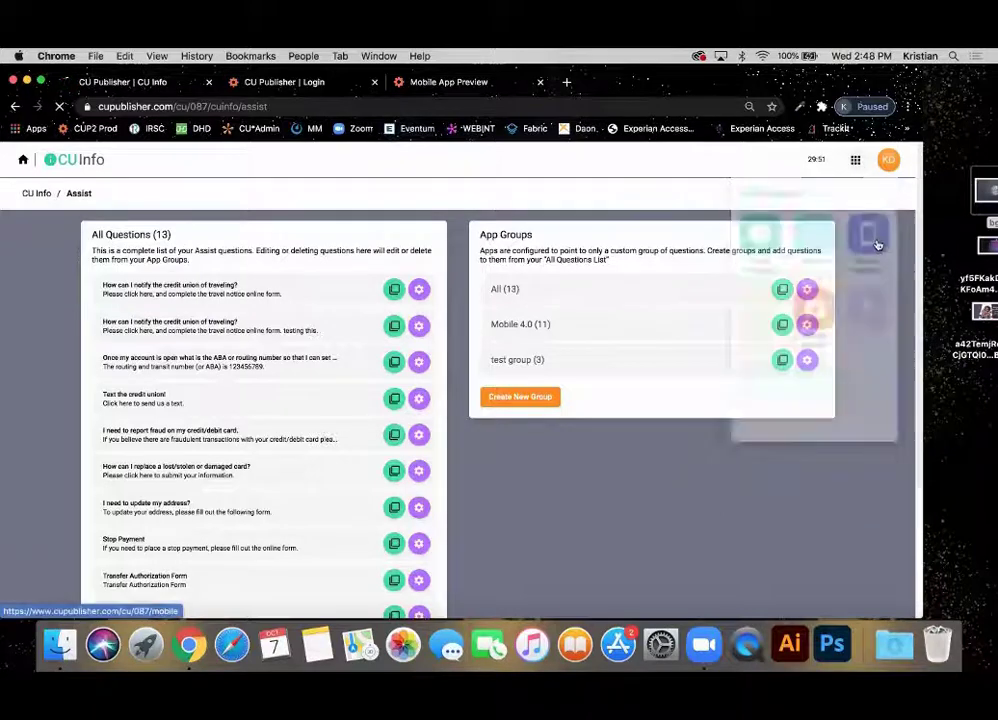
left_click(278, 274)
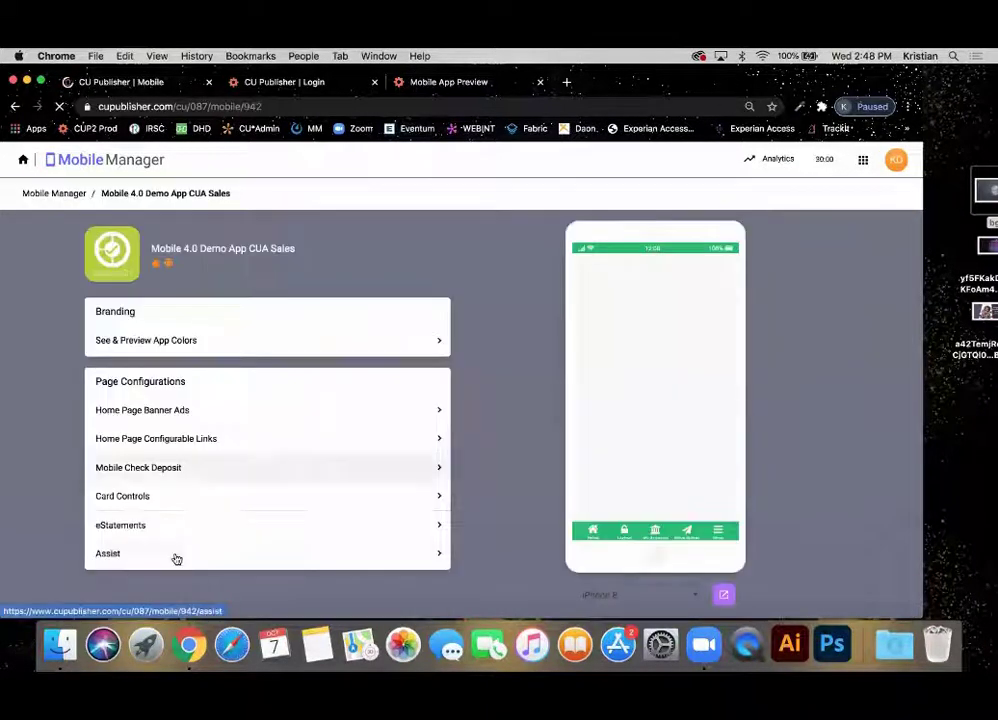
left_click(176, 559)
left_click(229, 308)
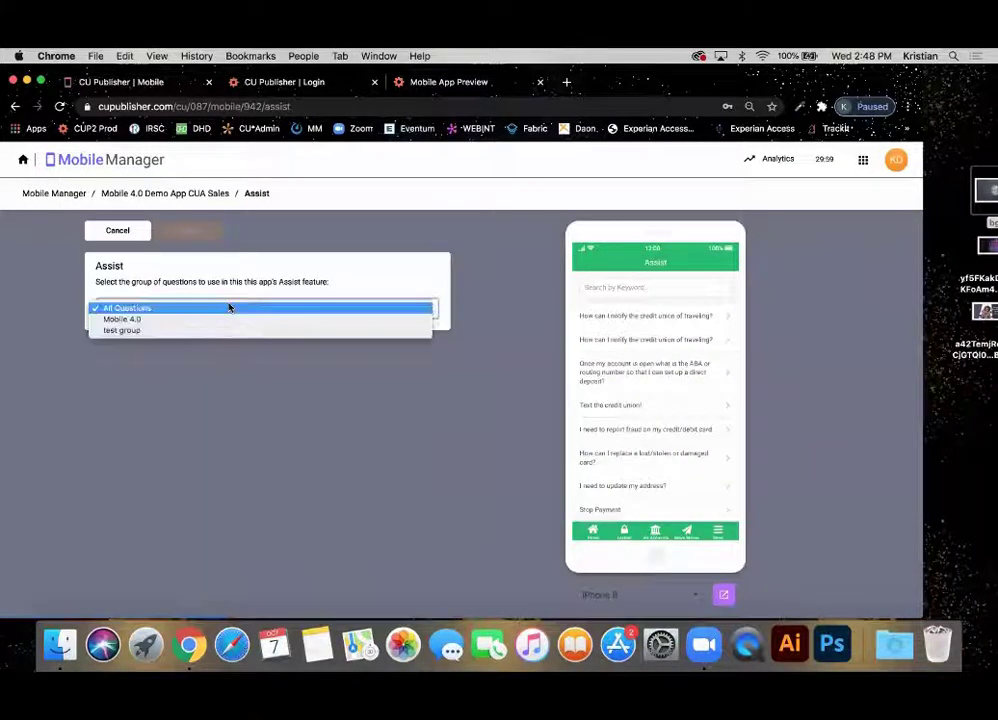
left_click(218, 319)
left_click(188, 236)
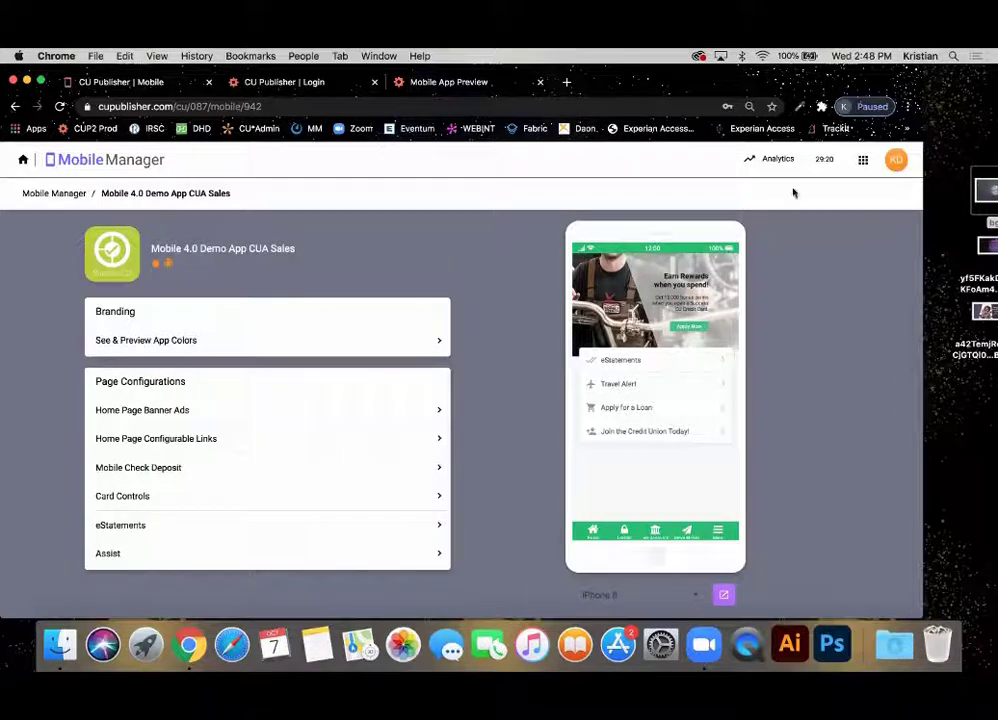
left_click(862, 163)
left_click(769, 227)
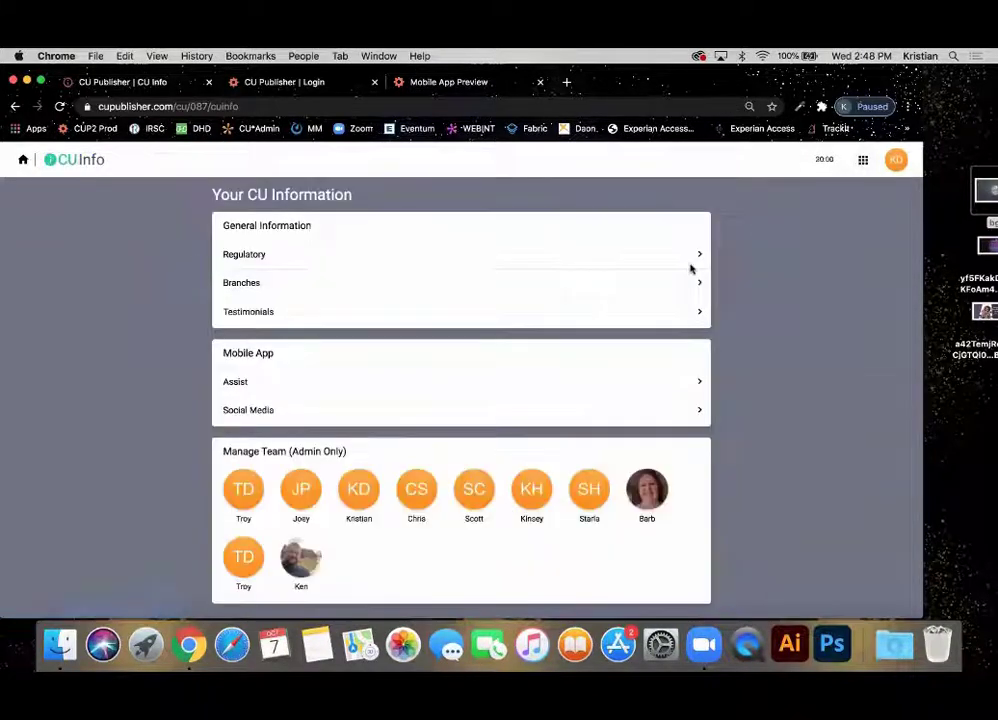
Browse the Assist questions and groups, then go back to the CU Info overview.
left_click(291, 376)
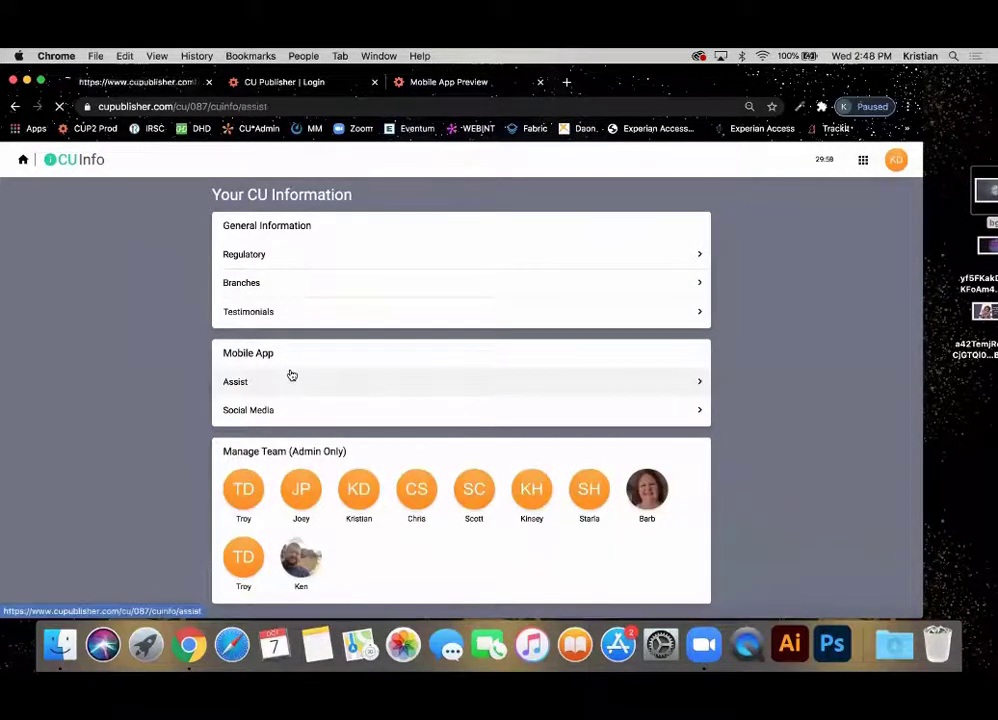
scroll(291, 376, "down", 4)
scroll(290, 368, "up", 4)
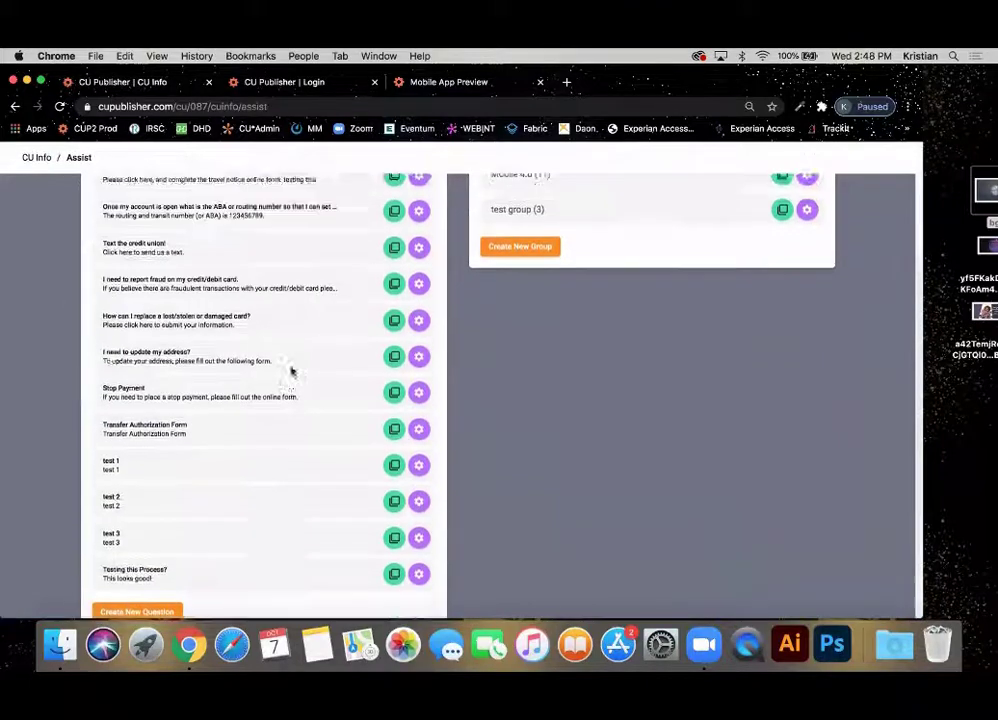
scroll(290, 370, "down", 5)
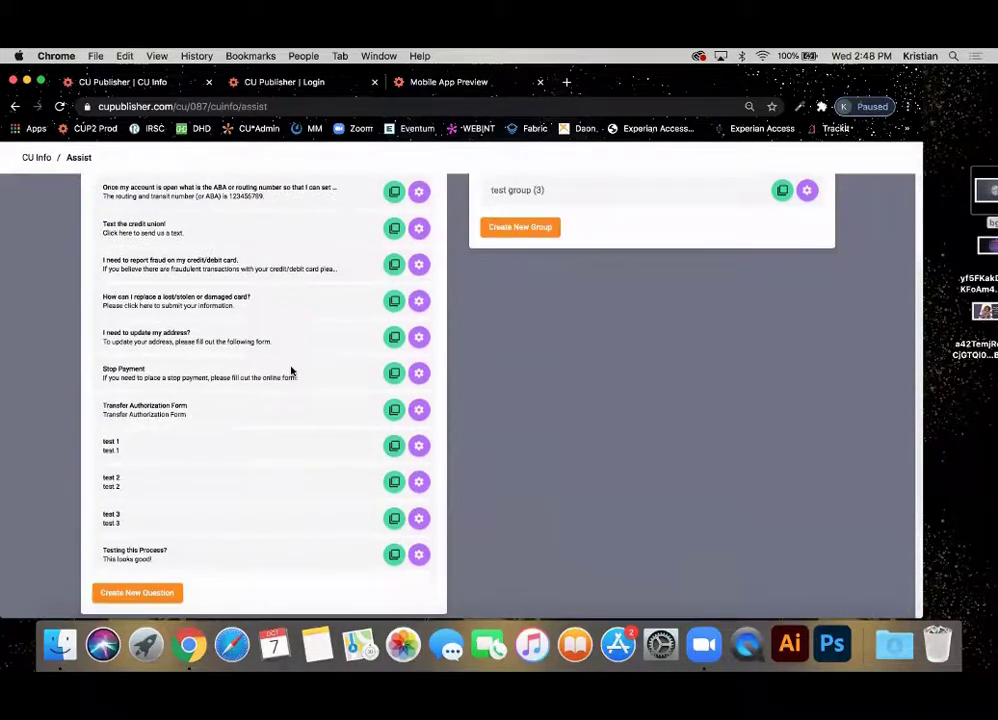
scroll(290, 370, "up", 5)
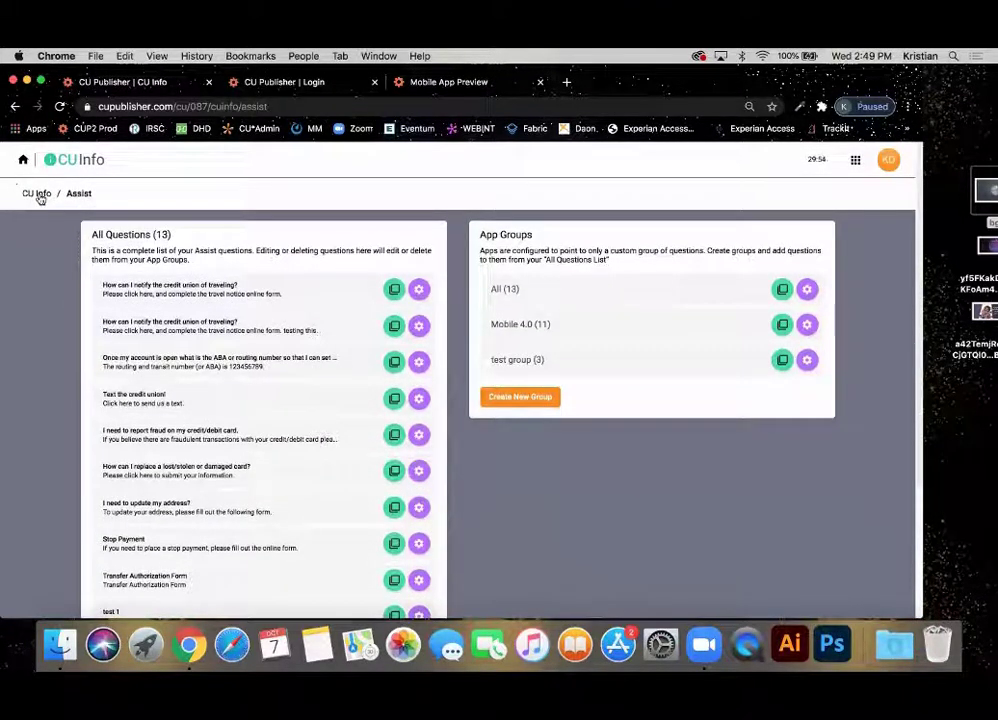
left_click(38, 196)
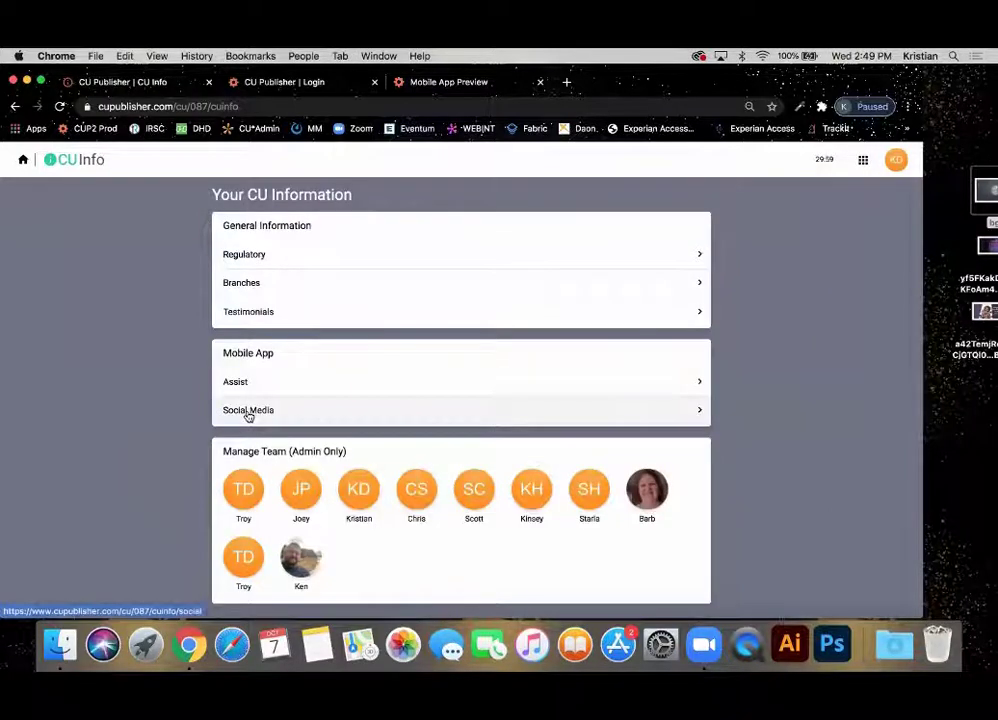
Update the Instagram Link in Social Media and publish the links.
left_click(247, 410)
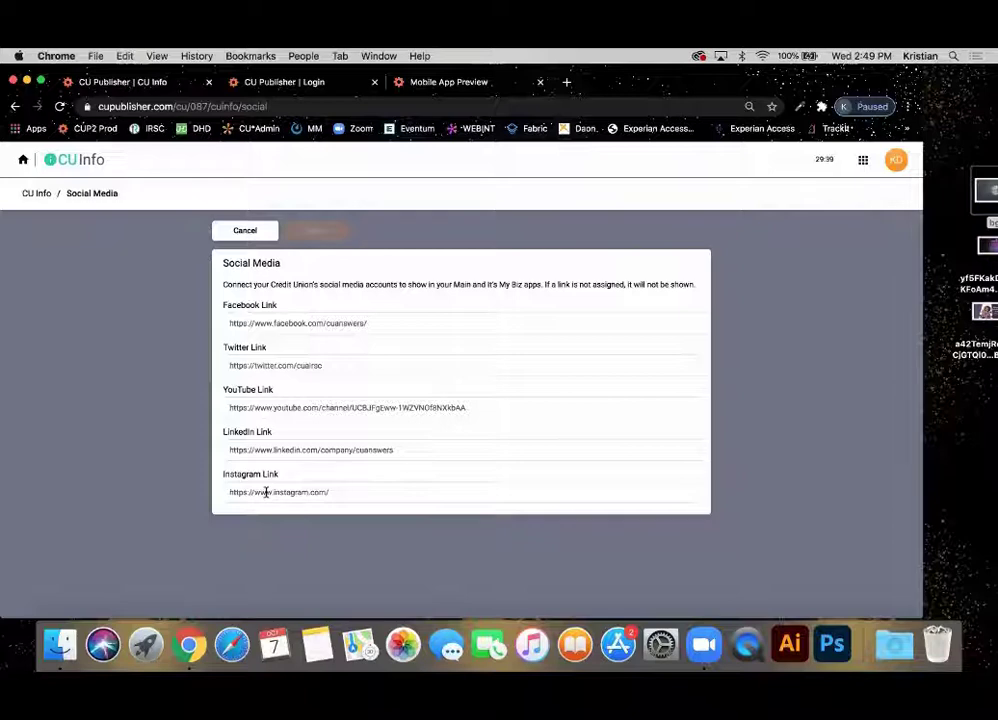
left_click(266, 492)
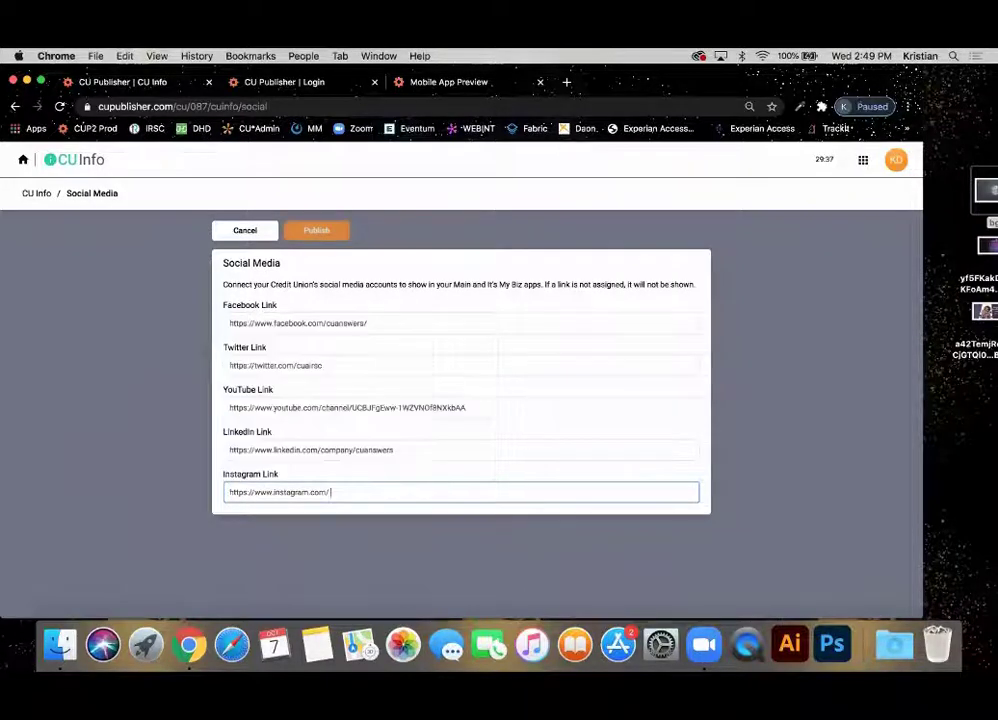
left_click(317, 242)
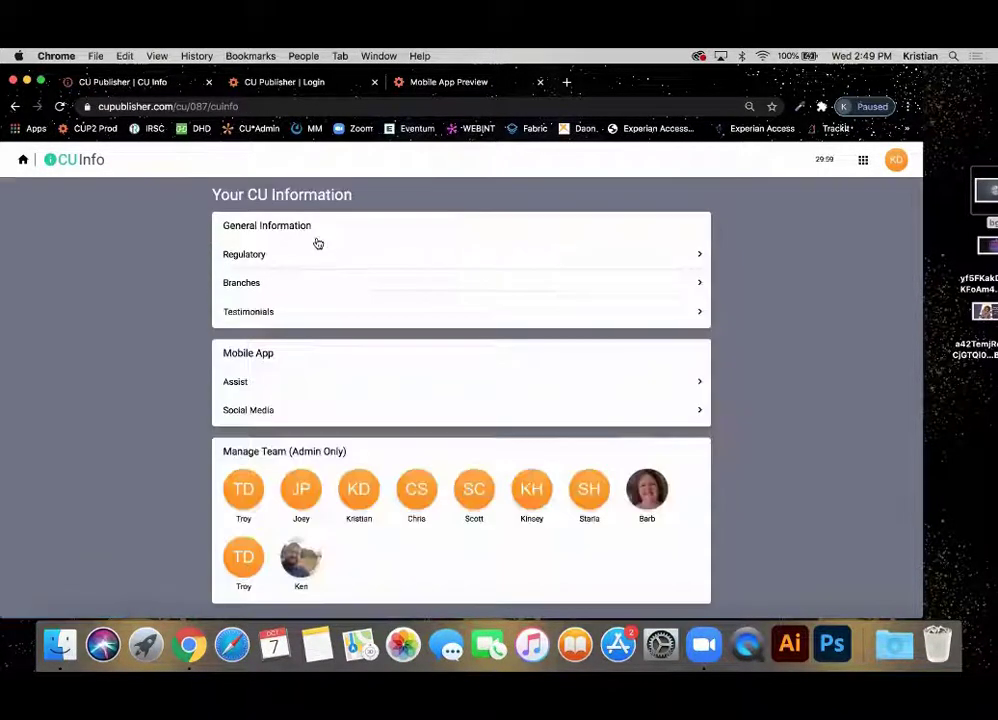
Scroll the Timeline activity log back to mid-September entries, then return to the Success Credit Union home.
left_click(24, 160)
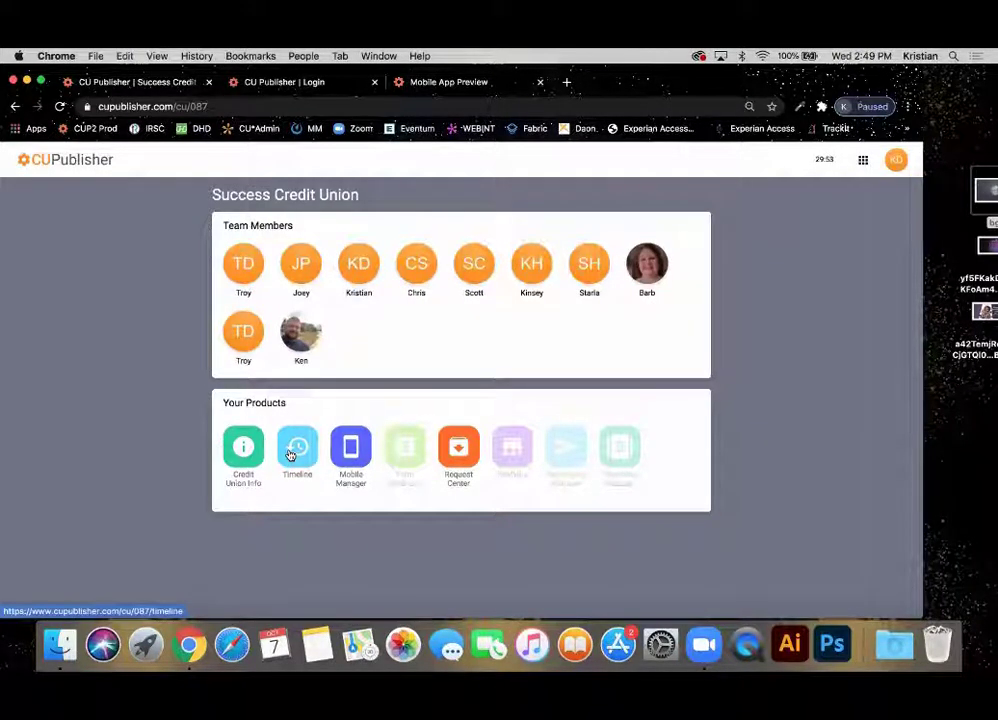
left_click(290, 455)
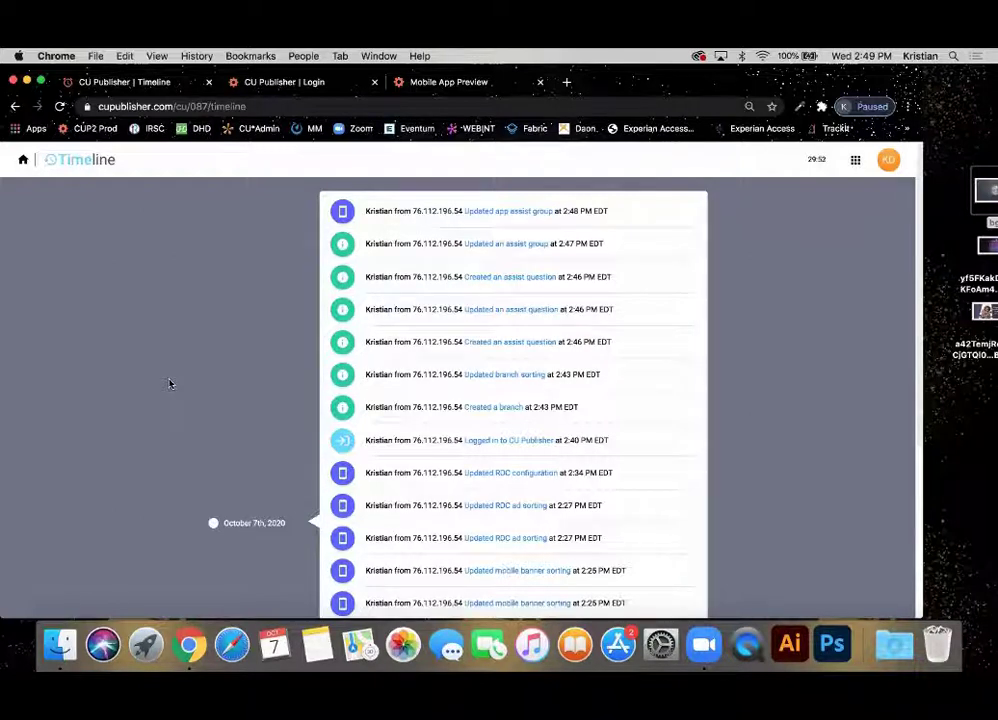
scroll(170, 383, "down", 10)
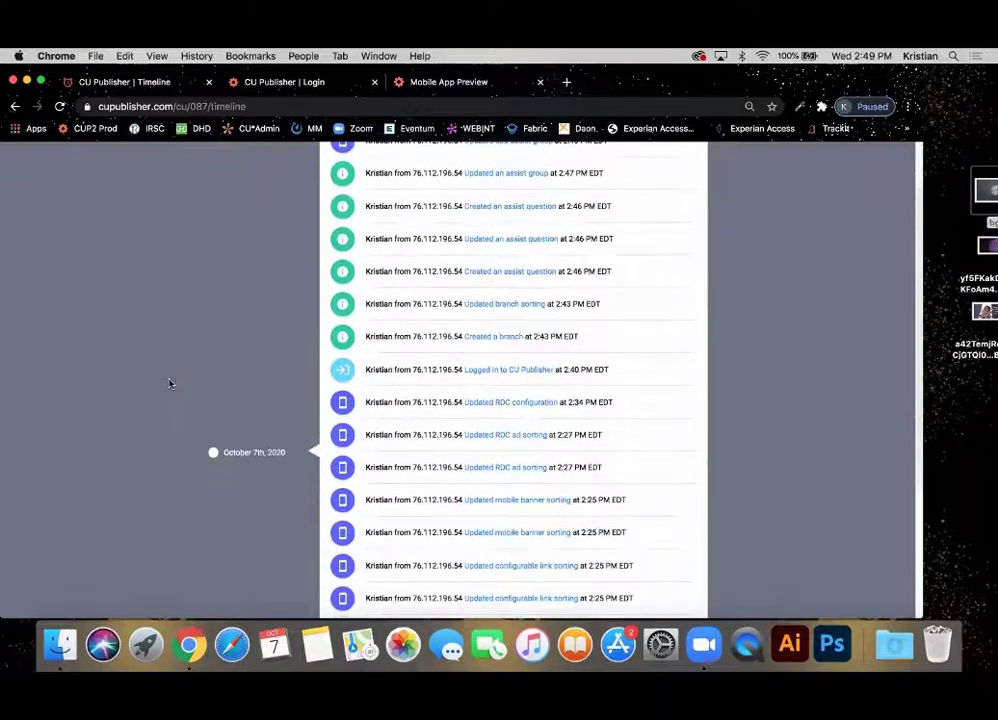
scroll(170, 383, "down", 2)
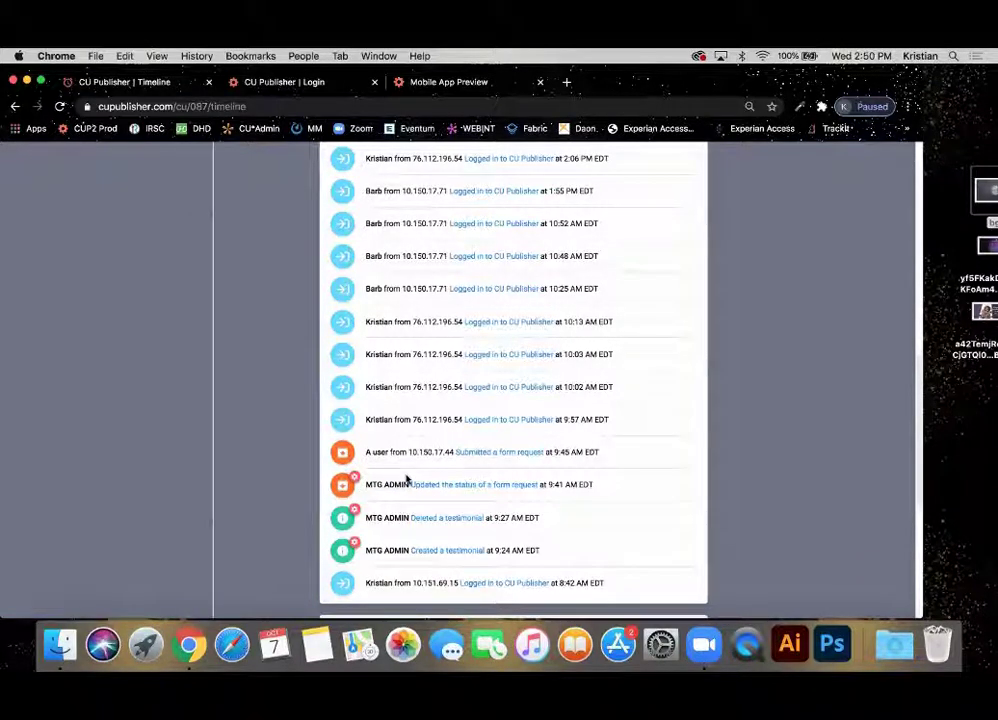
scroll(406, 480, "down", 3)
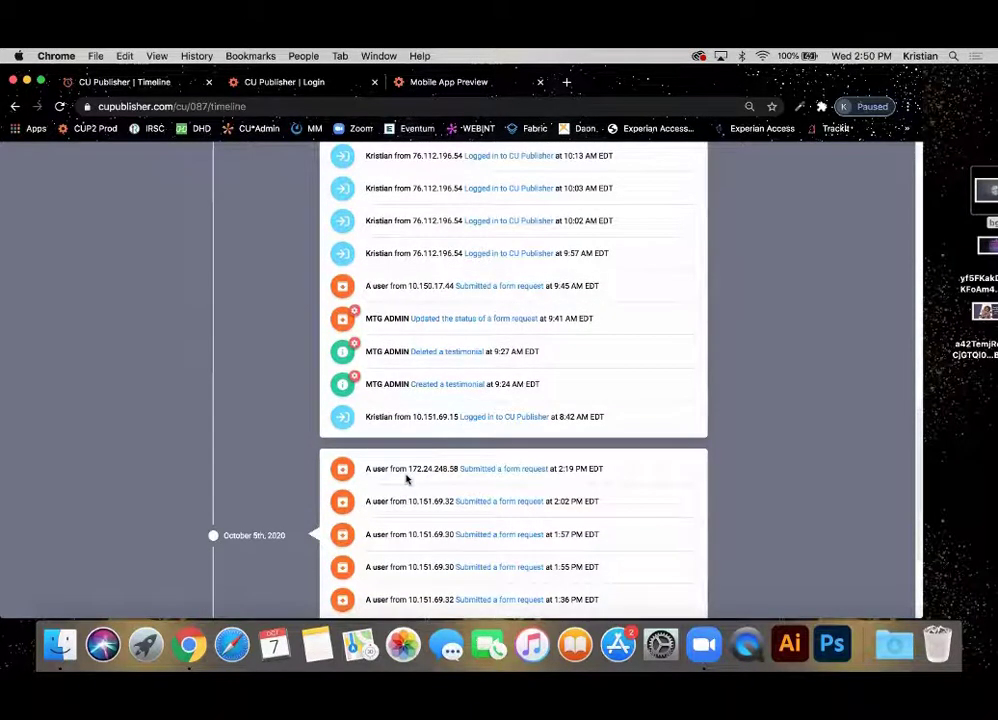
scroll(408, 472, "down", 2)
scroll(413, 467, "down", 6)
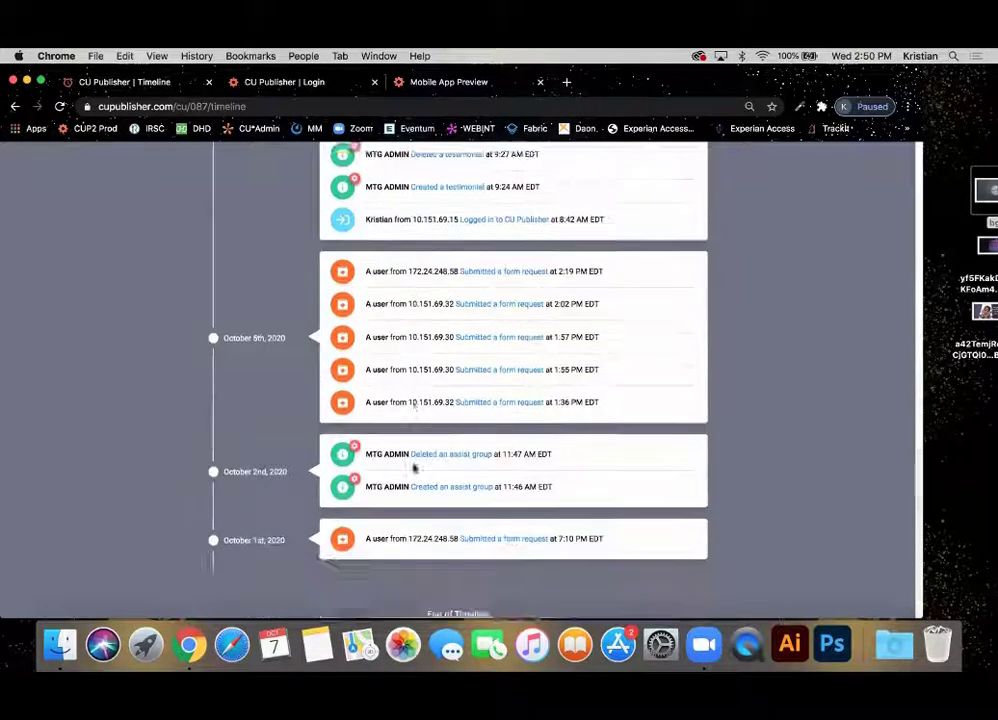
scroll(413, 464, "down", 5)
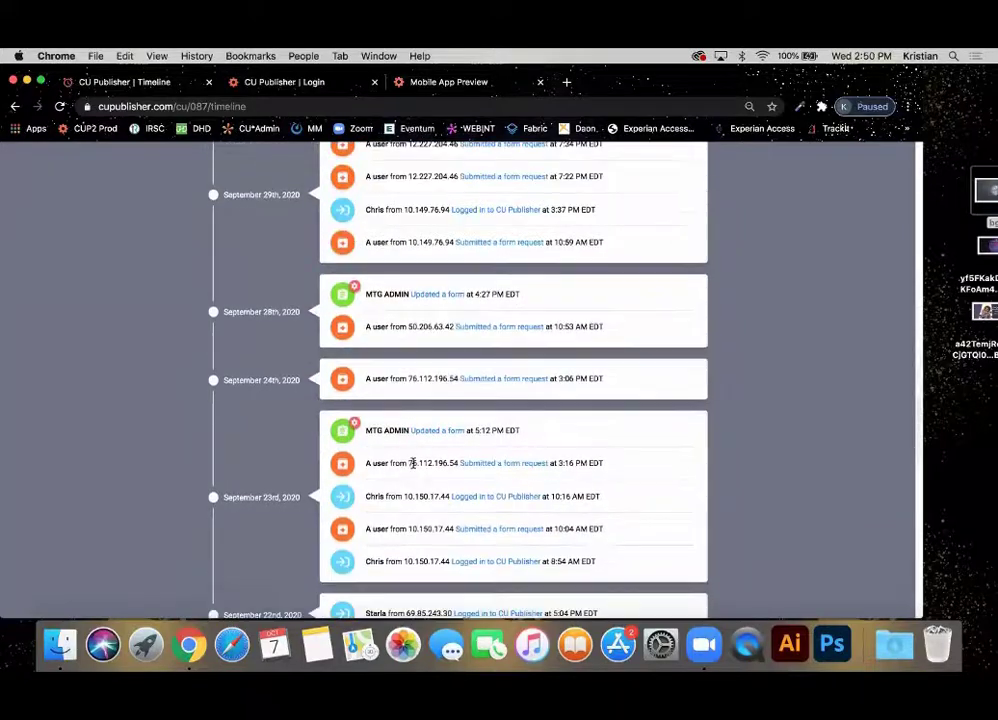
scroll(413, 466, "down", 2)
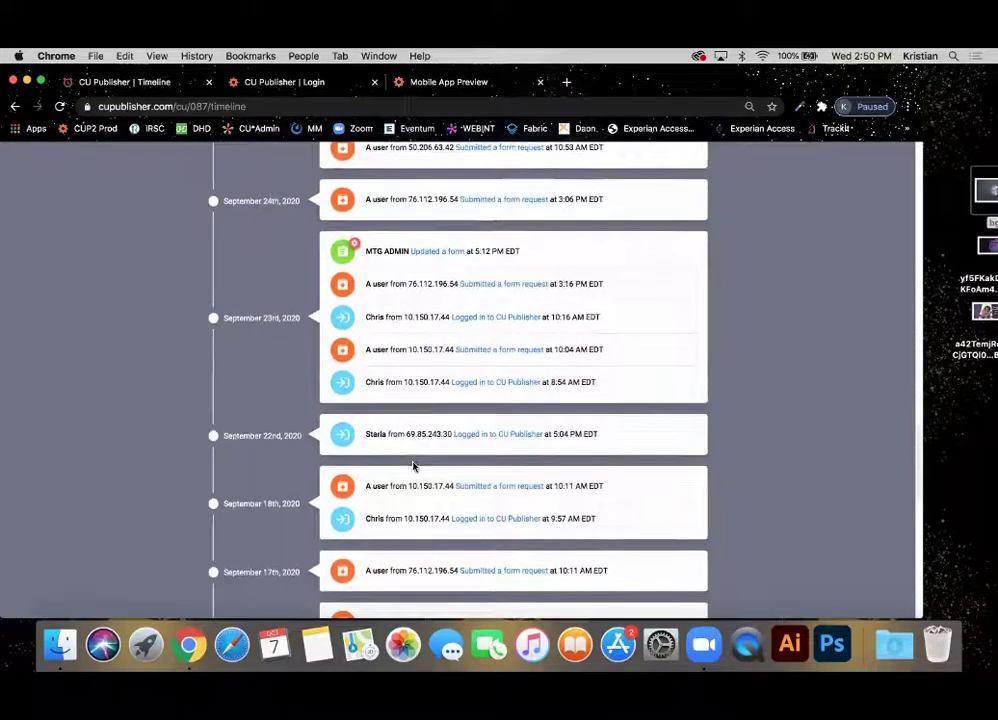
scroll(413, 466, "up", 15)
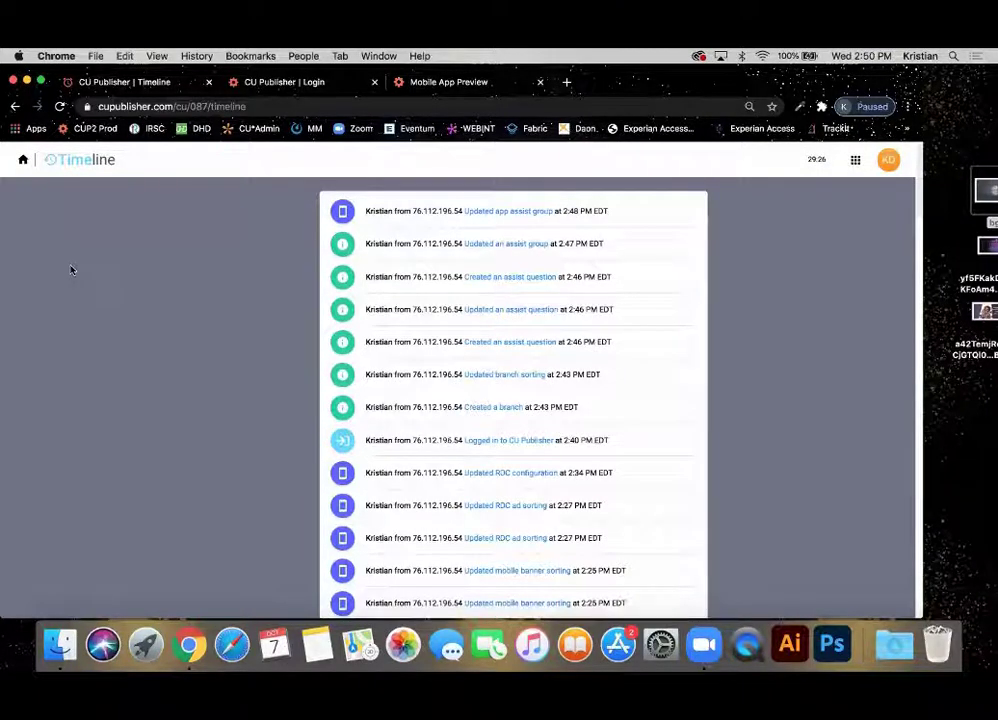
left_click(24, 160)
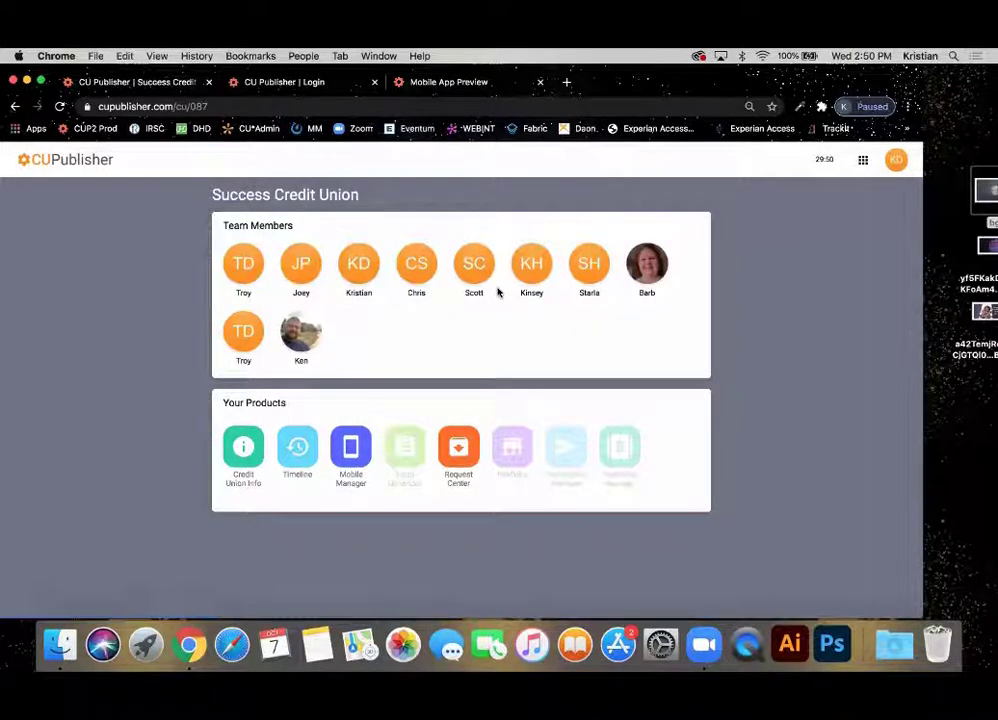
Load the CU*Answers store home page in a new Chrome window and bring up the SOLUTIONS stores menu.
right_click(199, 648)
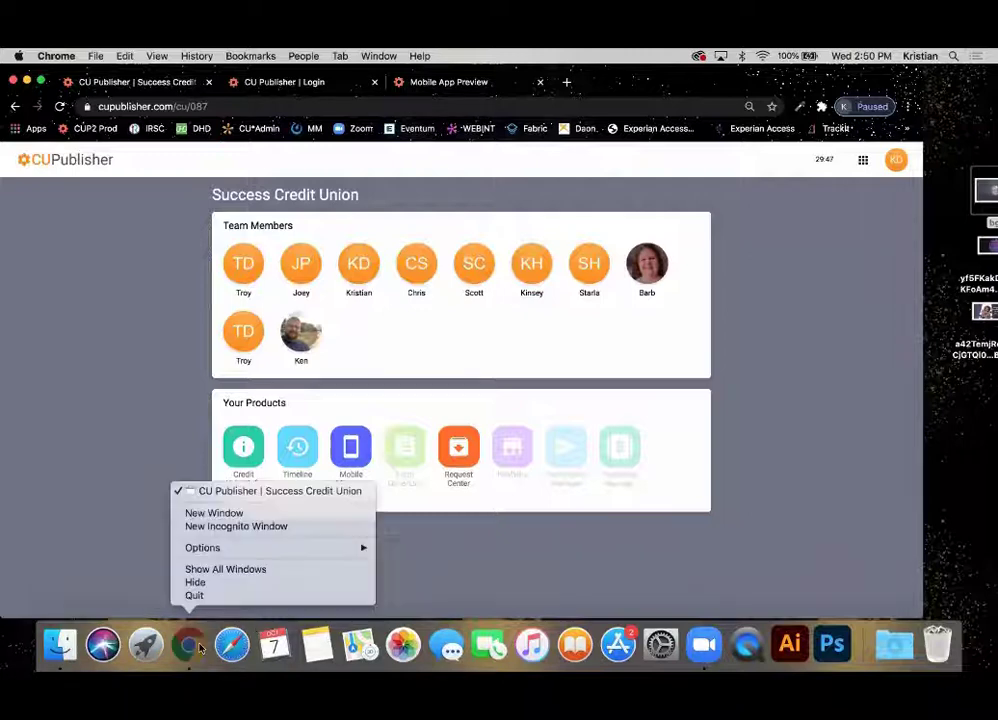
left_click(766, 452)
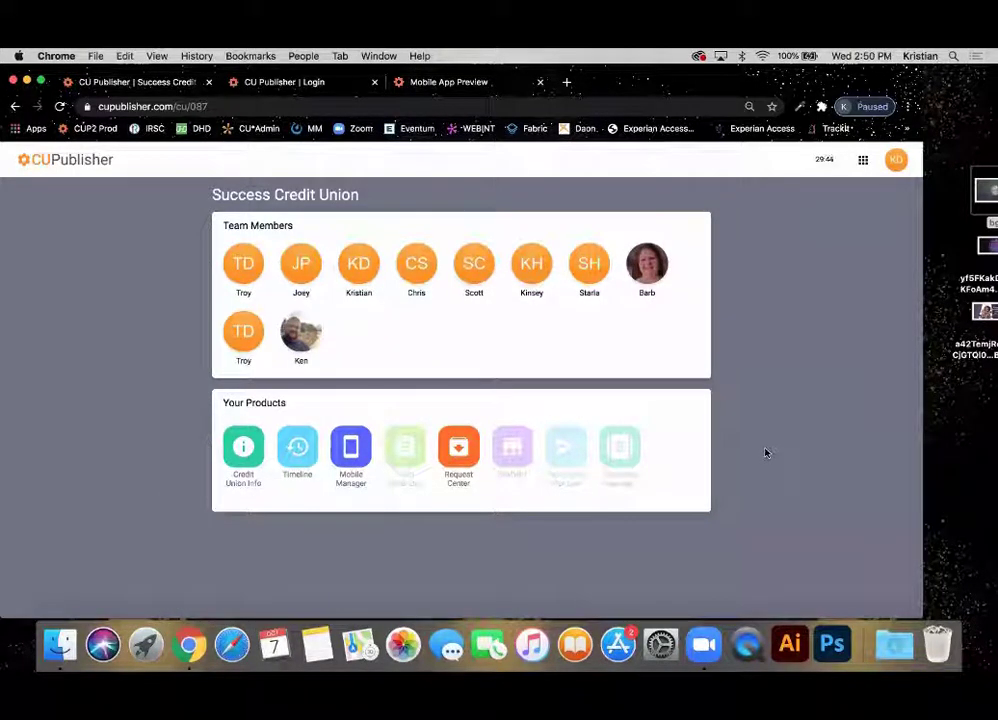
key("super+n")
type("store")
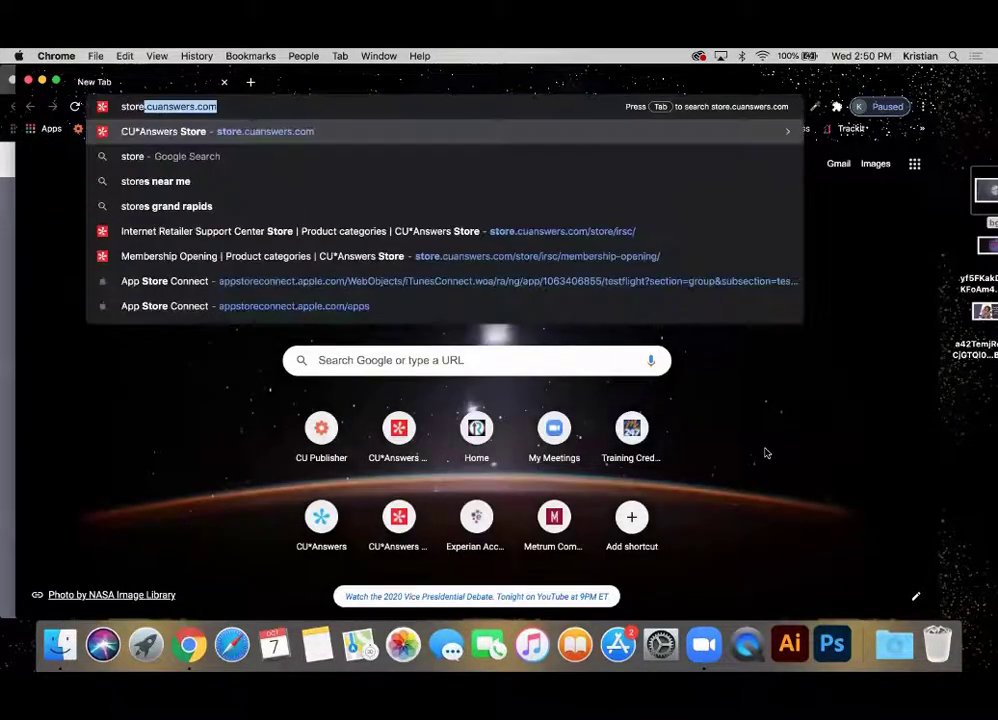
key("Return")
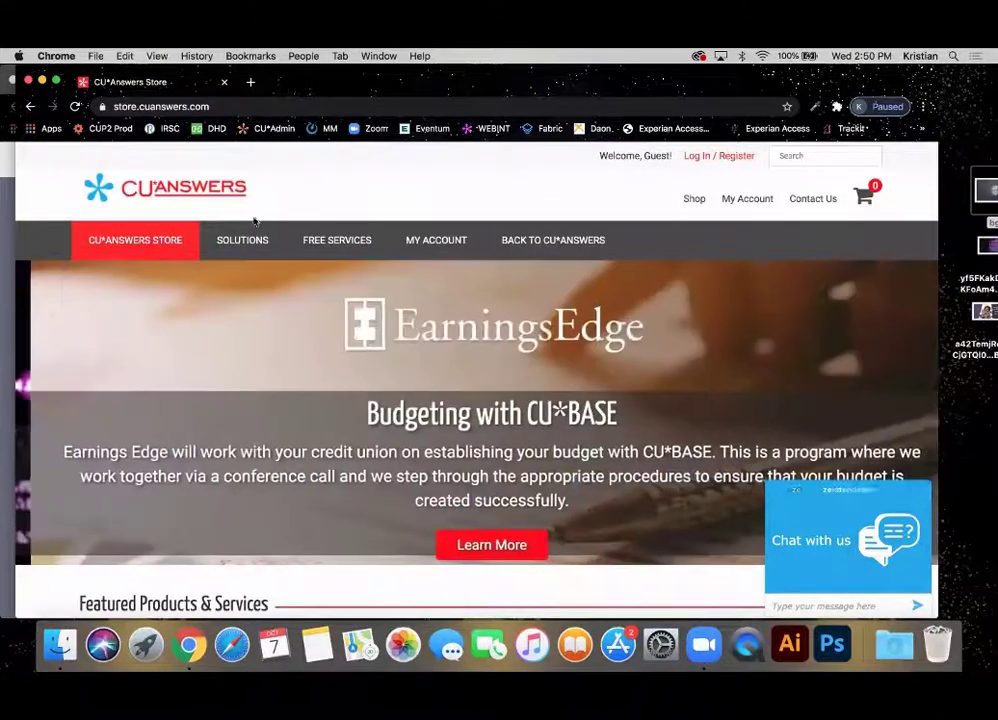
mouse_move(233, 248)
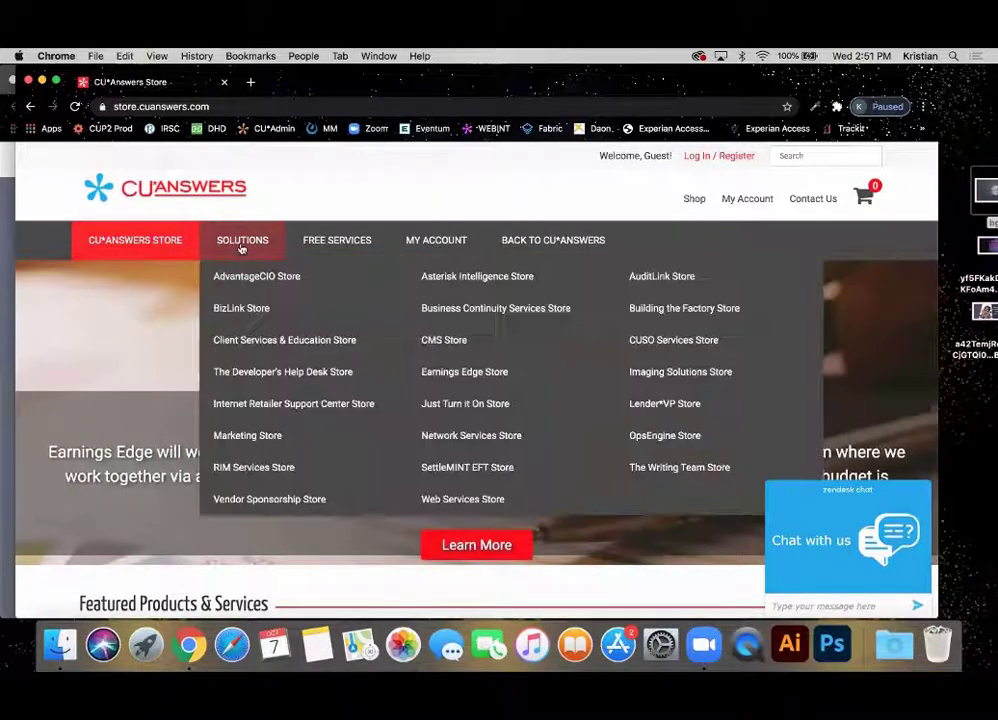
Go via Internet Retailer Support Center Store and CU*Publisher Self-Service to the CU Info product page ($20.00 monthly).
left_click(283, 405)
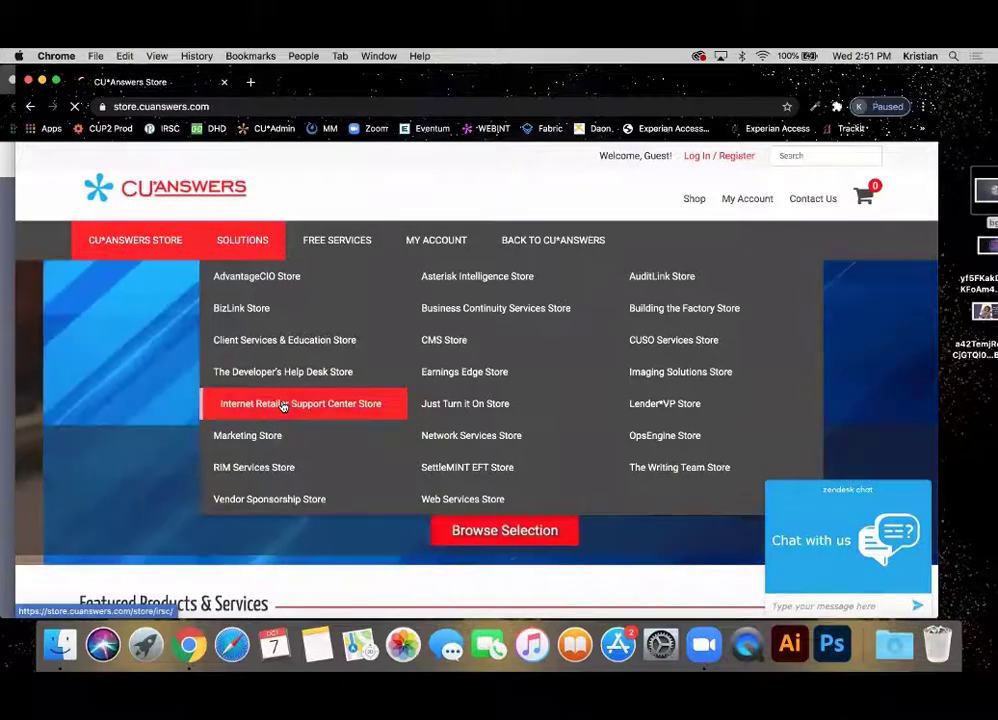
scroll(283, 405, "down", 5)
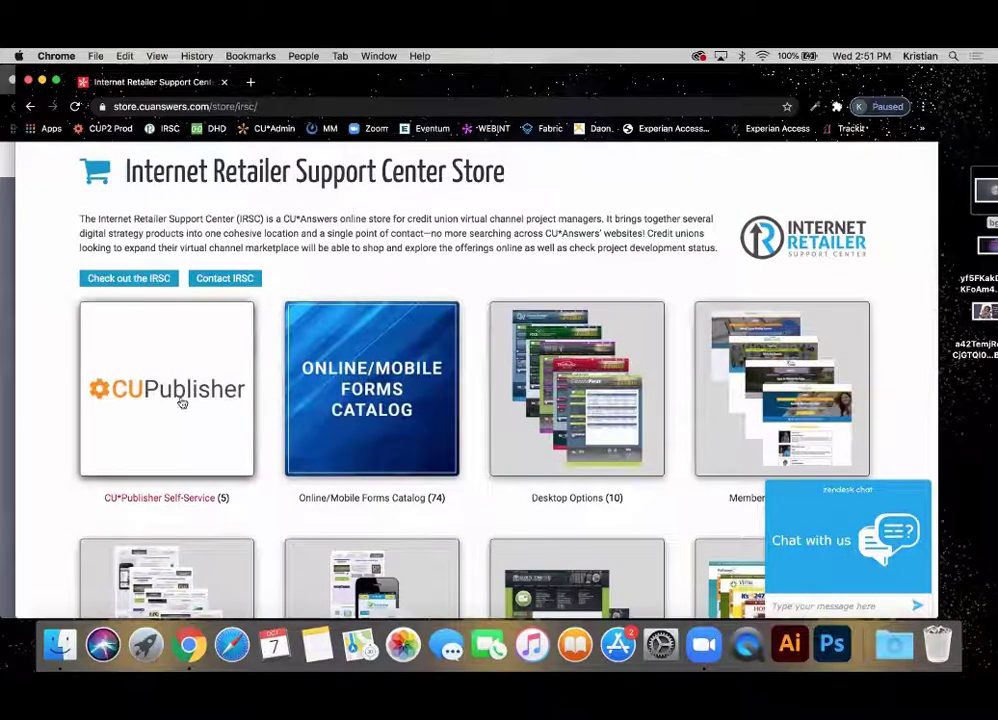
left_click(145, 415)
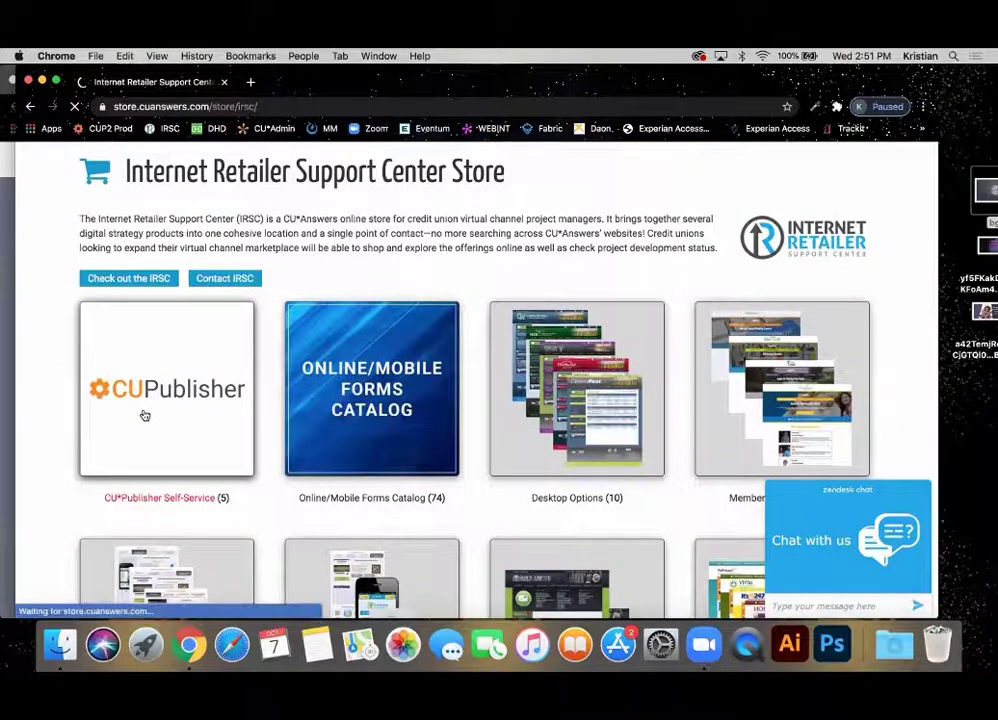
scroll(145, 413, "down", 3)
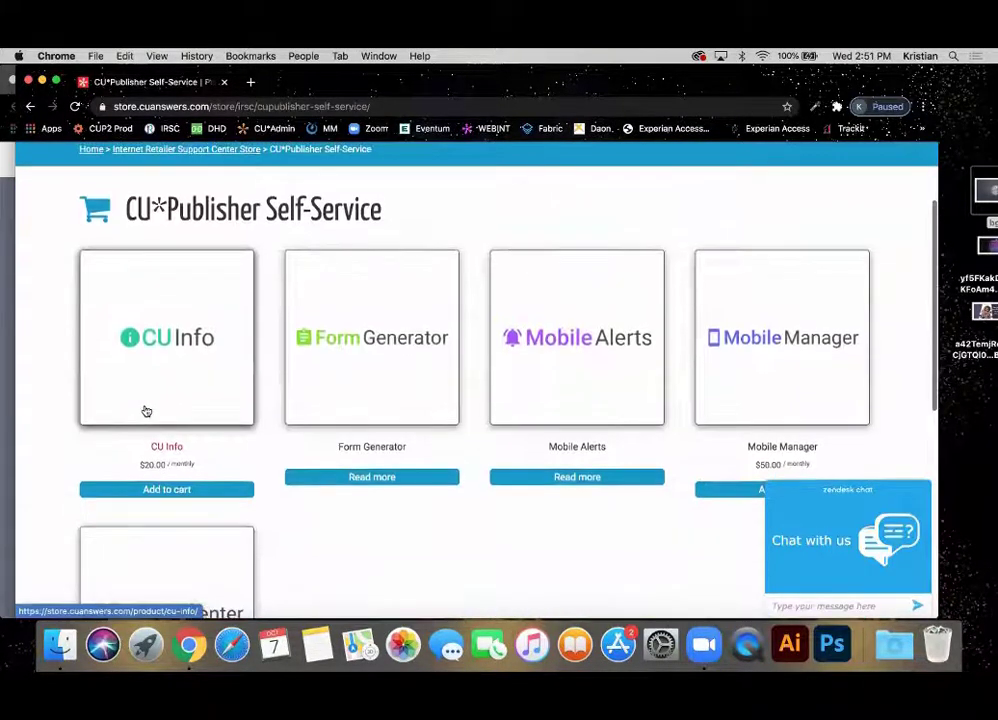
left_click(210, 389)
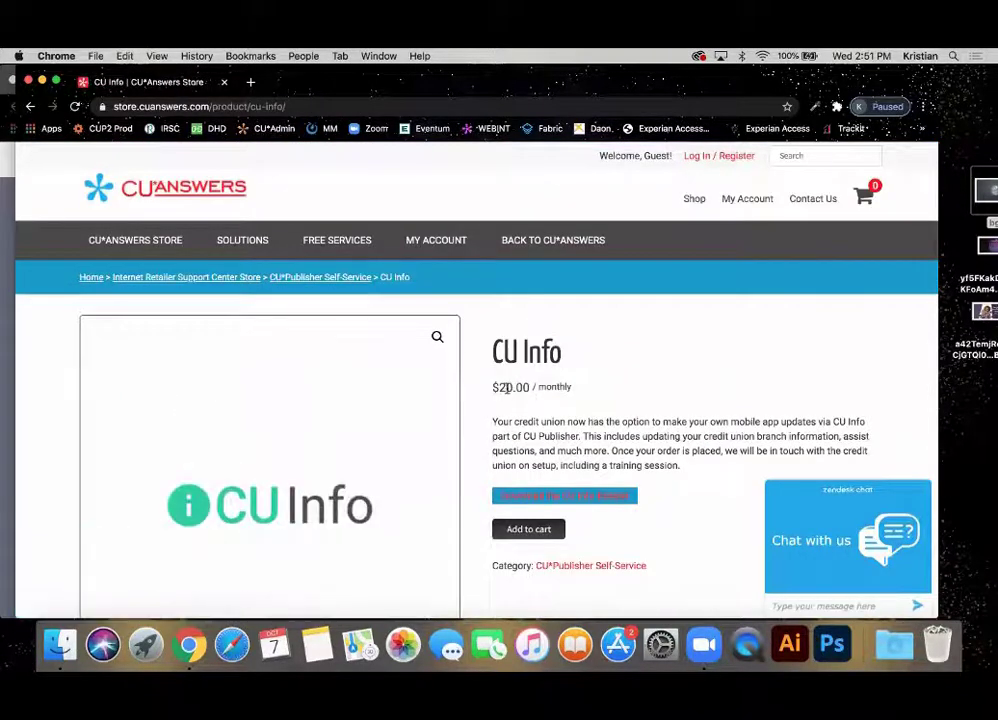
scroll(563, 420, "down", 3)
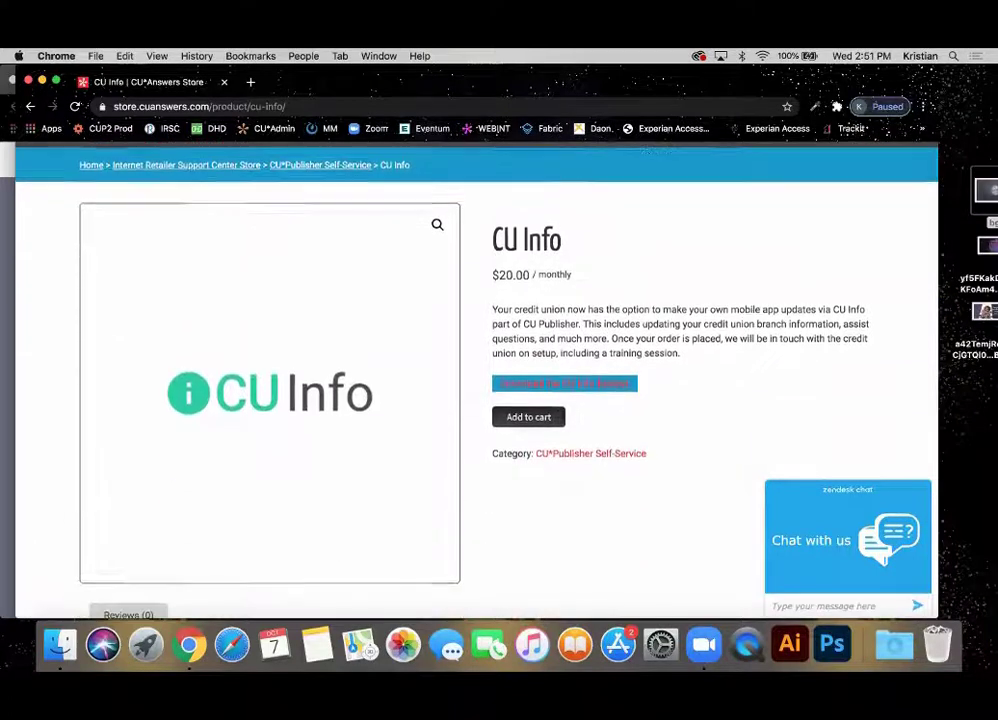
scroll(563, 416, "up", 2)
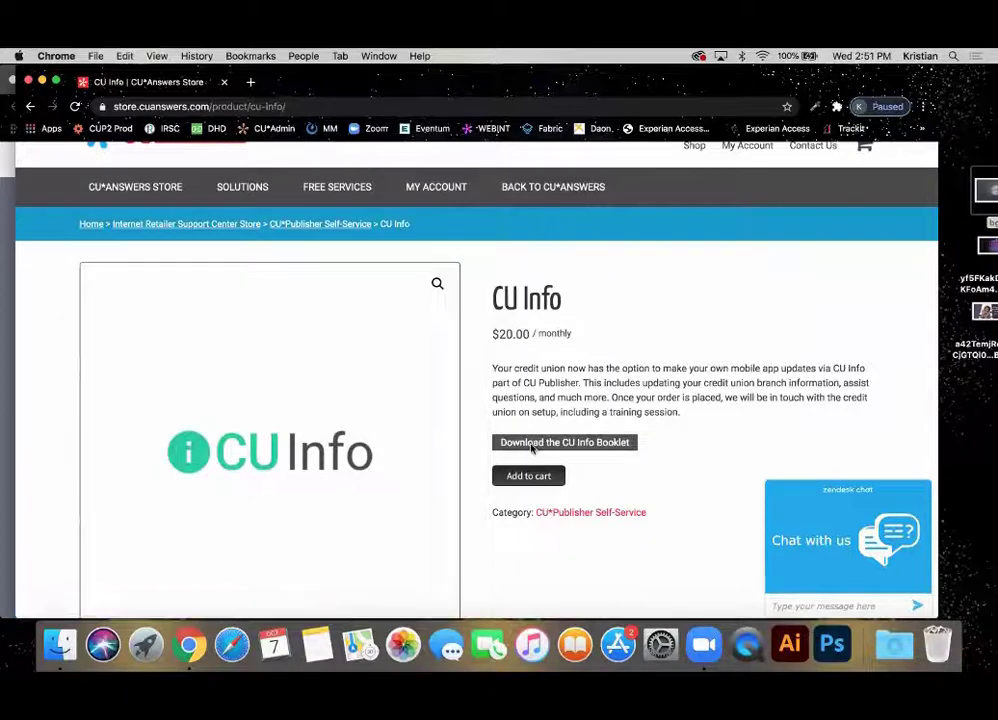
Open the CU Info booklet PDF and scroll through its pages.
left_click(532, 445)
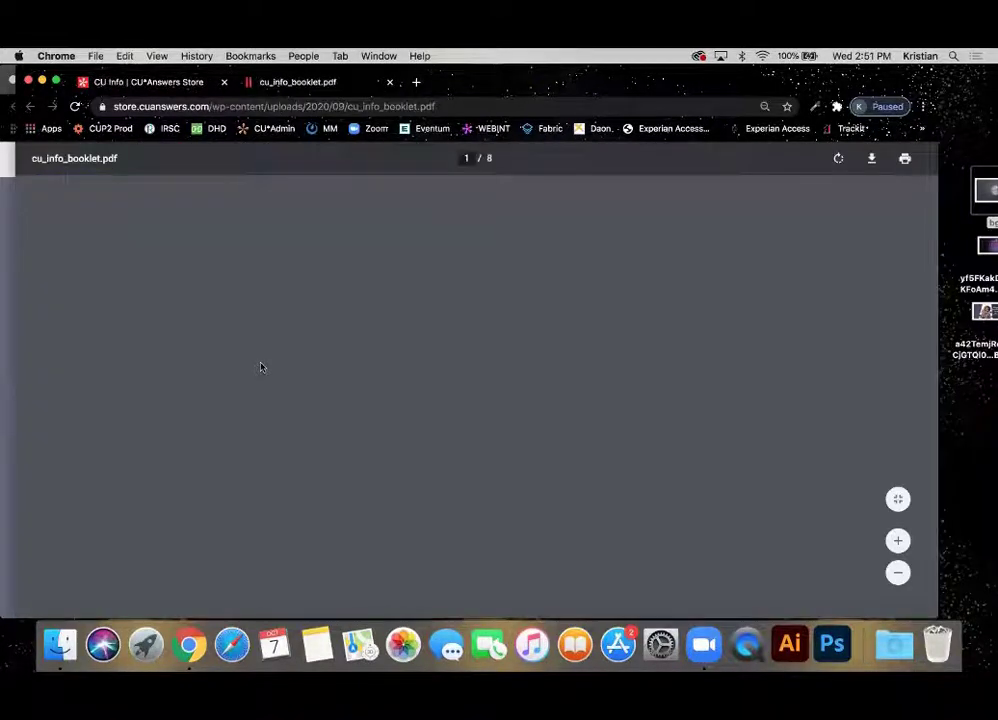
scroll(261, 367, "down", 15)
scroll(261, 367, "down", 20)
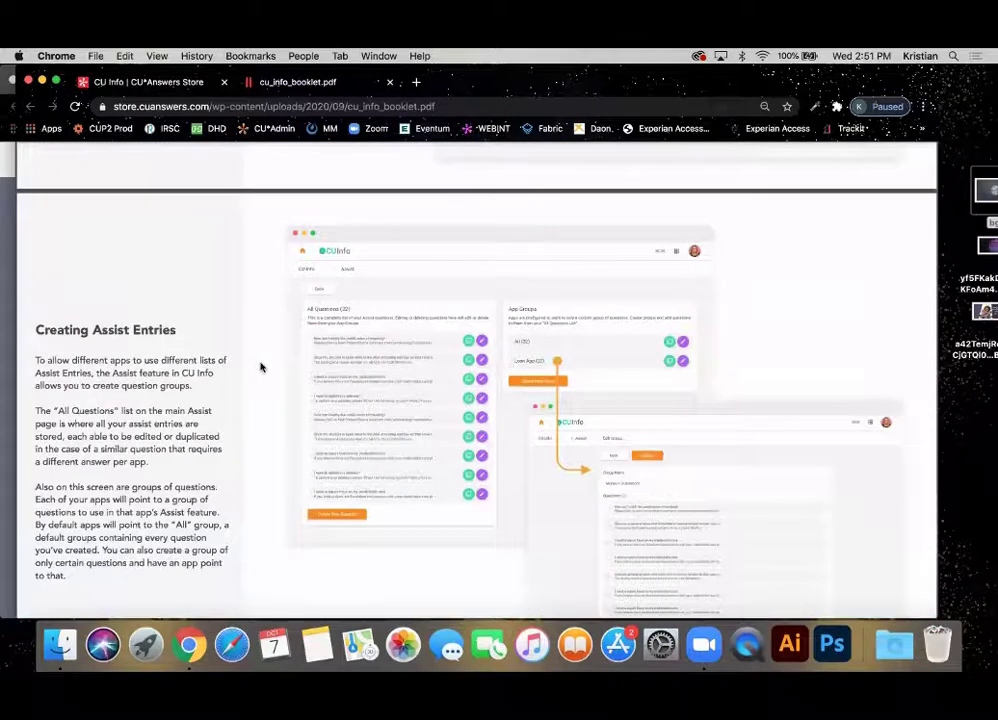
scroll(261, 367, "down", 10)
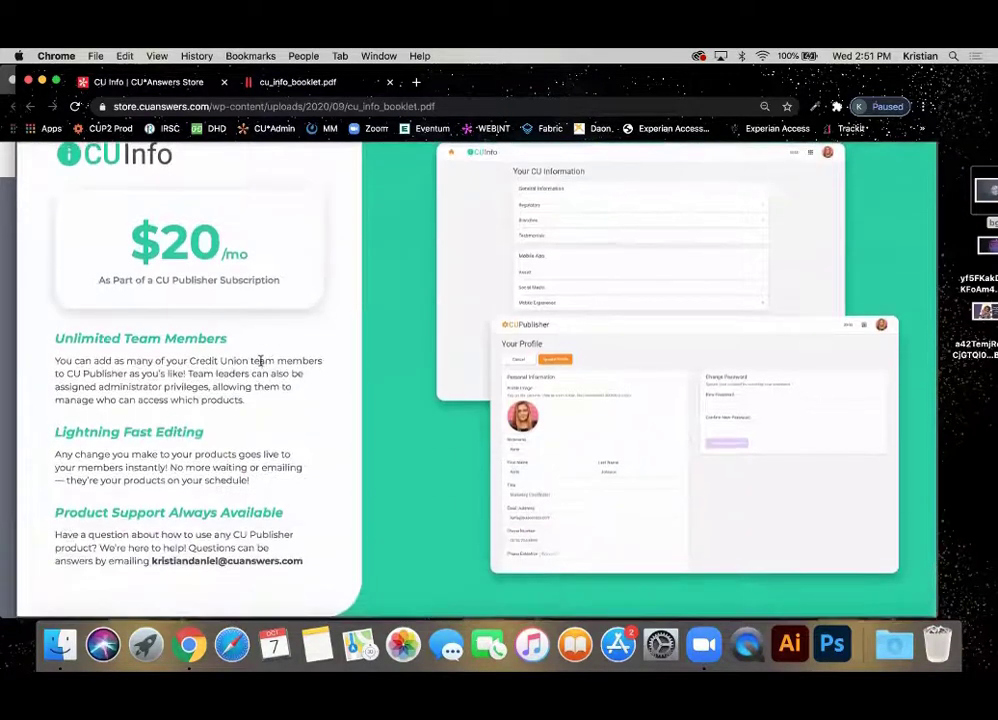
scroll(261, 360, "up", 2)
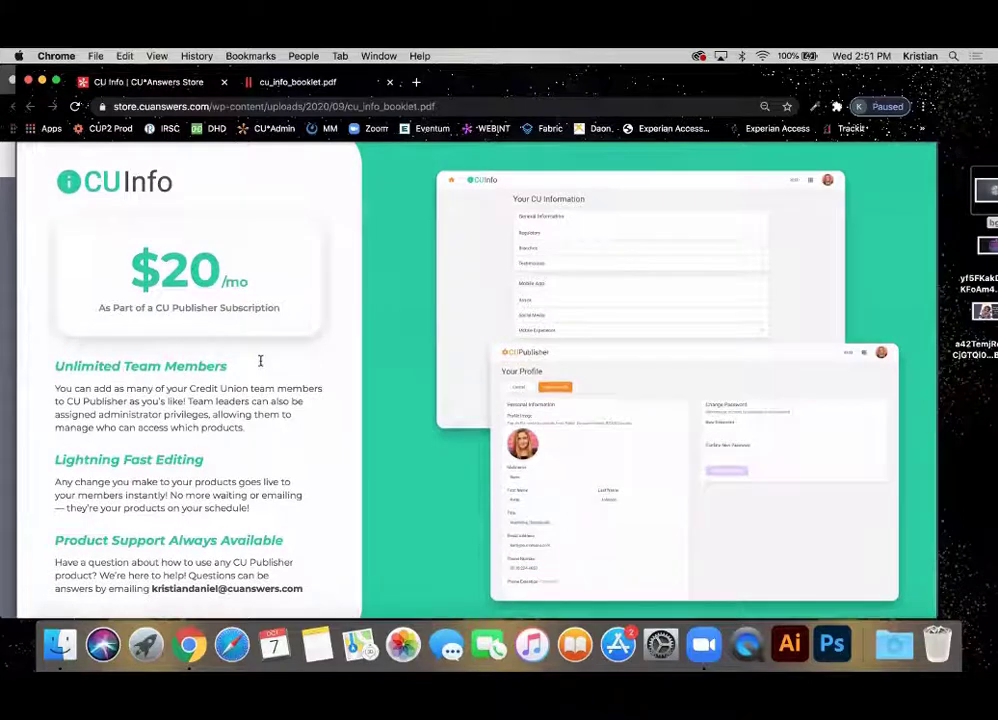
scroll(260, 360, "up", 10)
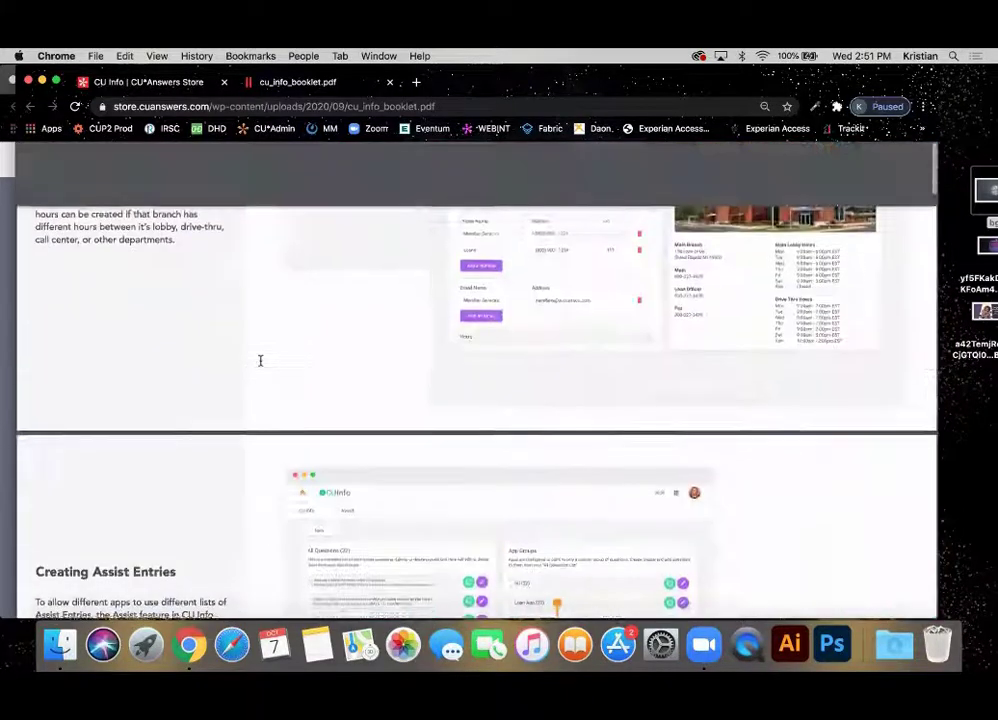
scroll(260, 360, "up", 15)
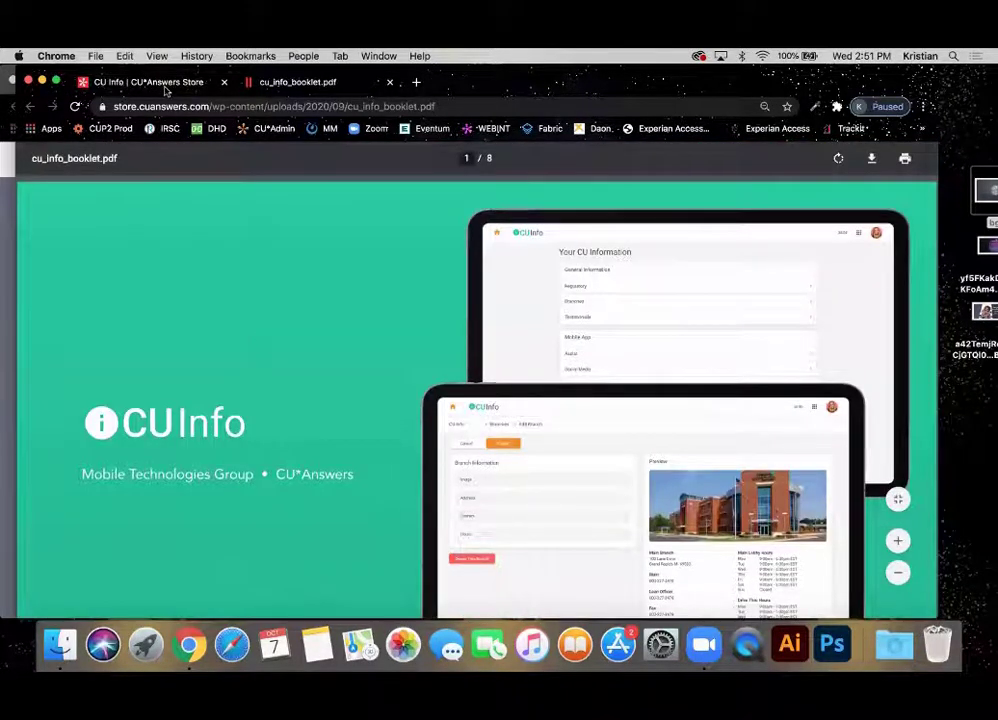
Return to the store's CU*Publisher Self-Service listing and scroll through its products.
left_click(165, 88)
scroll(561, 383, "down", 3)
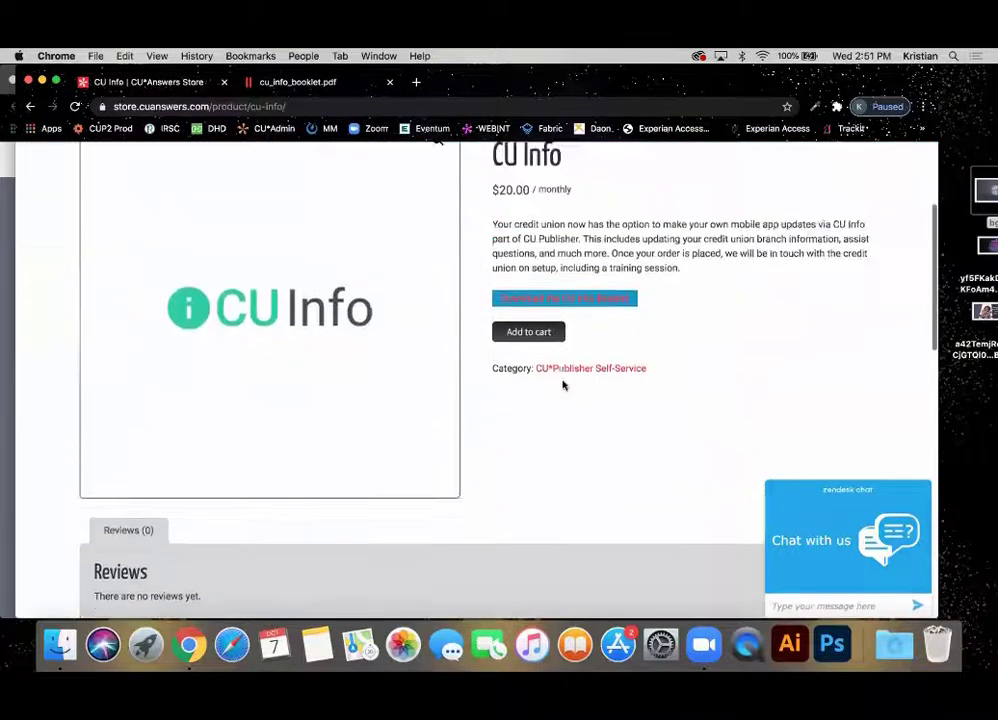
scroll(563, 385, "up", 2)
scroll(561, 383, "left", 5)
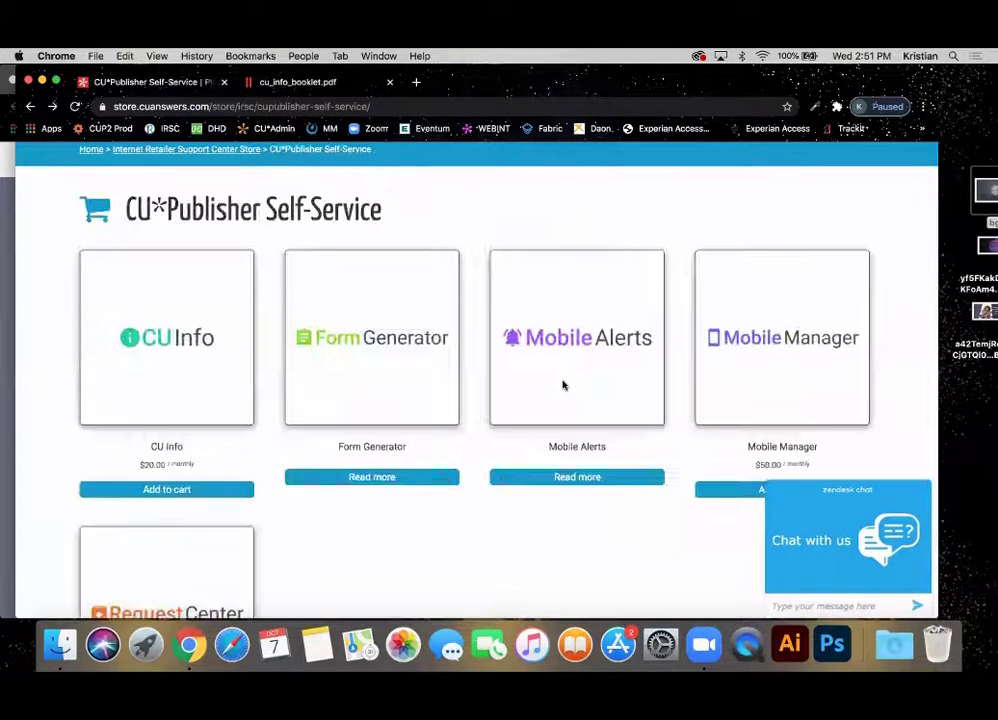
scroll(780, 341, "down", 1)
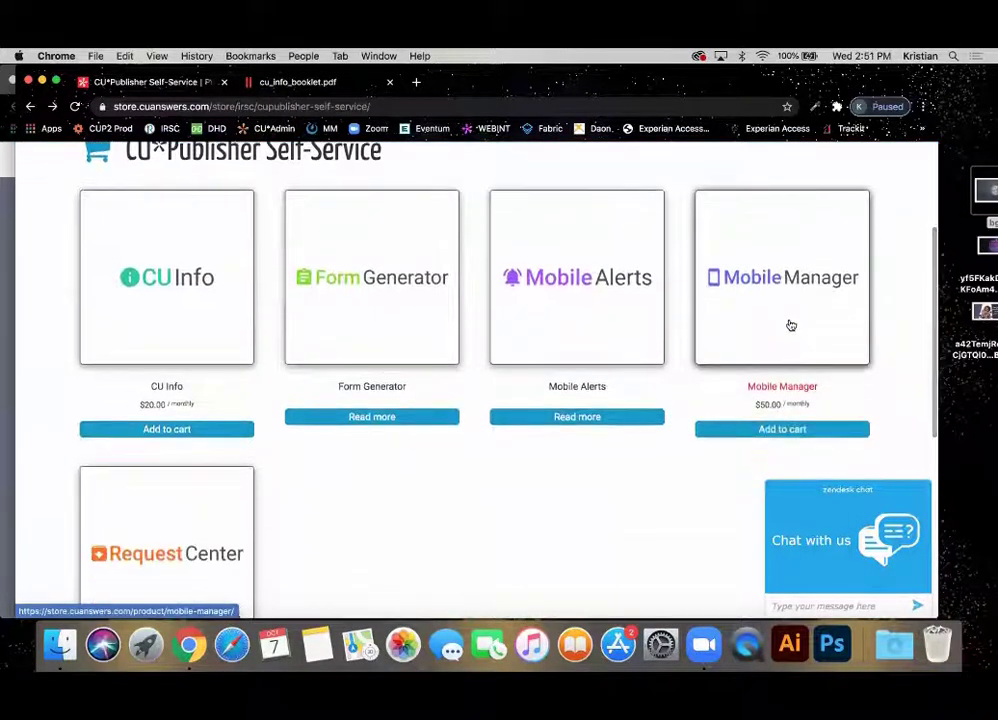
Open the Mobile Manager booklet PDF and read through to its $50/mo pricing page.
left_click(790, 325)
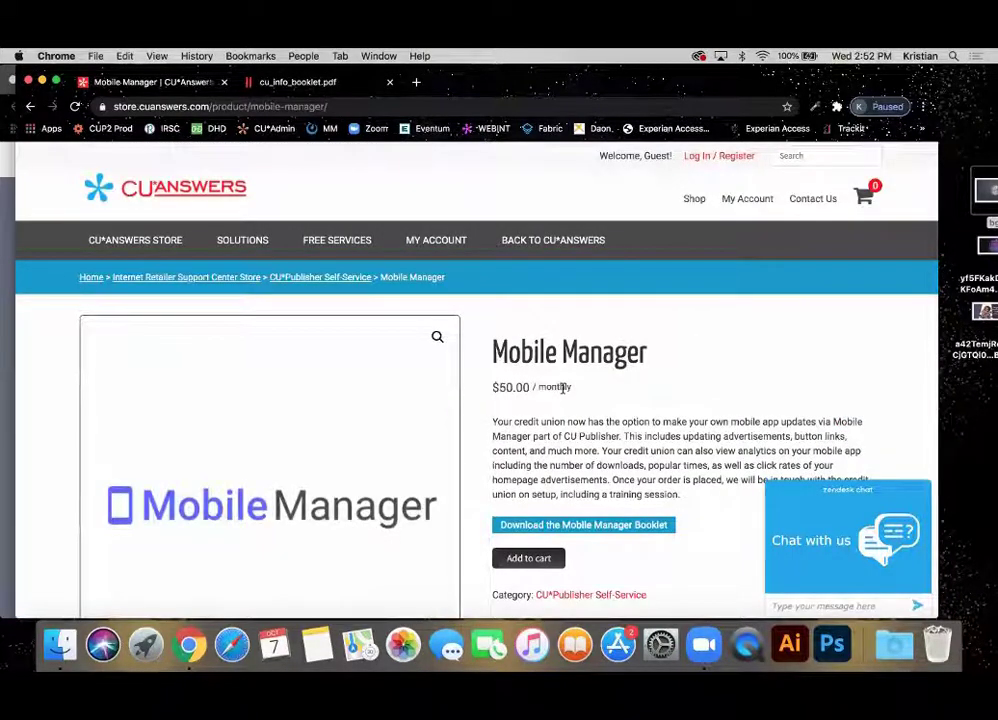
scroll(563, 388, "down", 2)
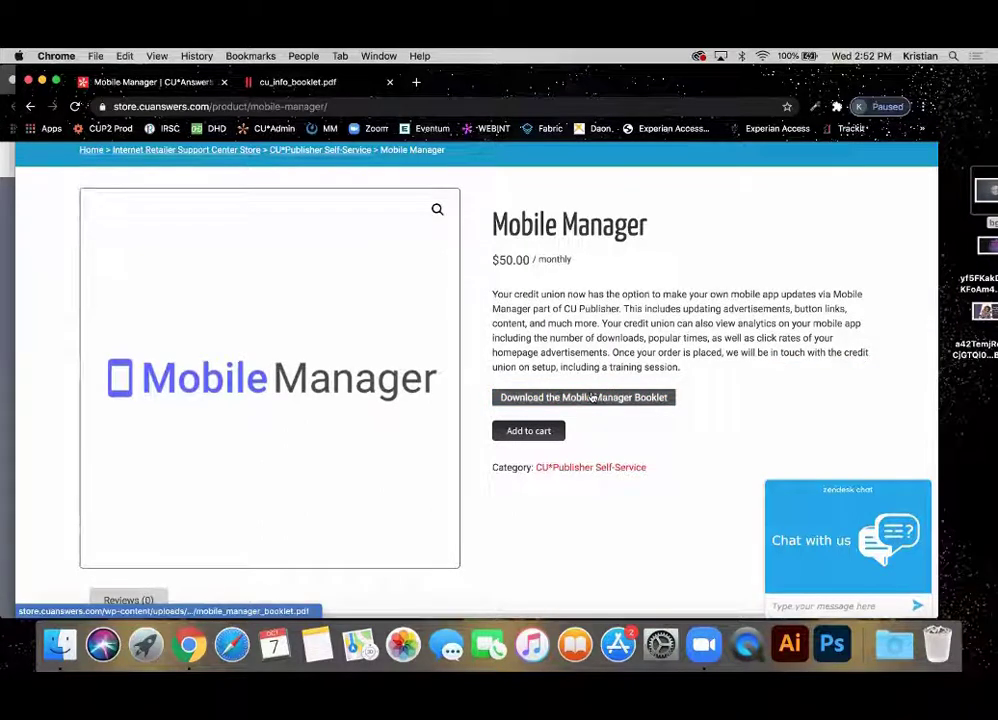
left_click(598, 398)
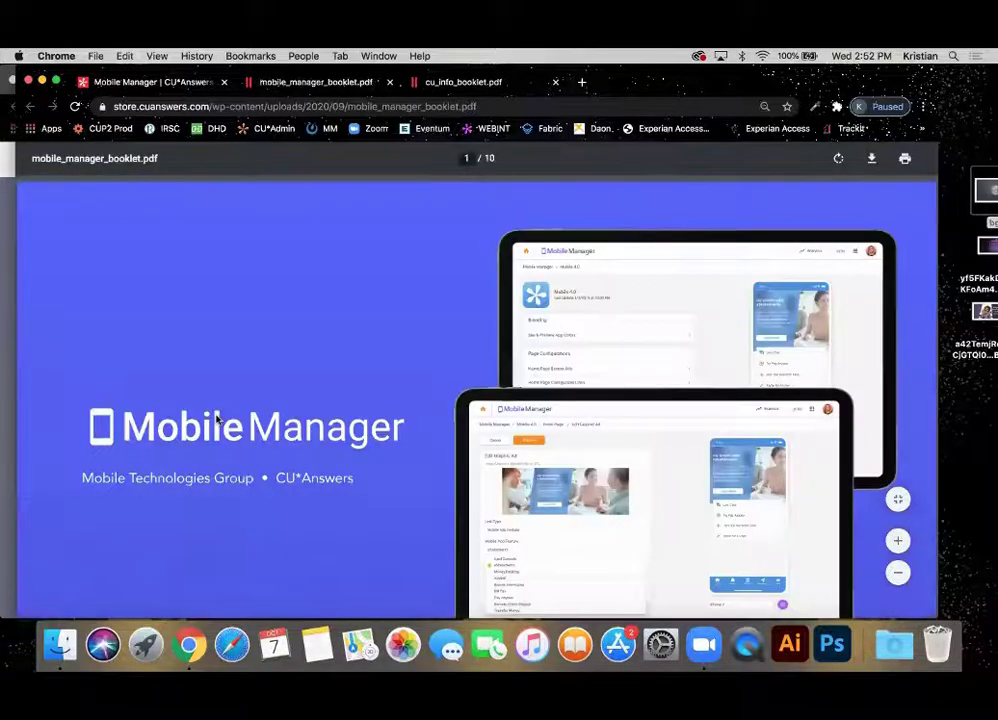
scroll(216, 420, "down", 15)
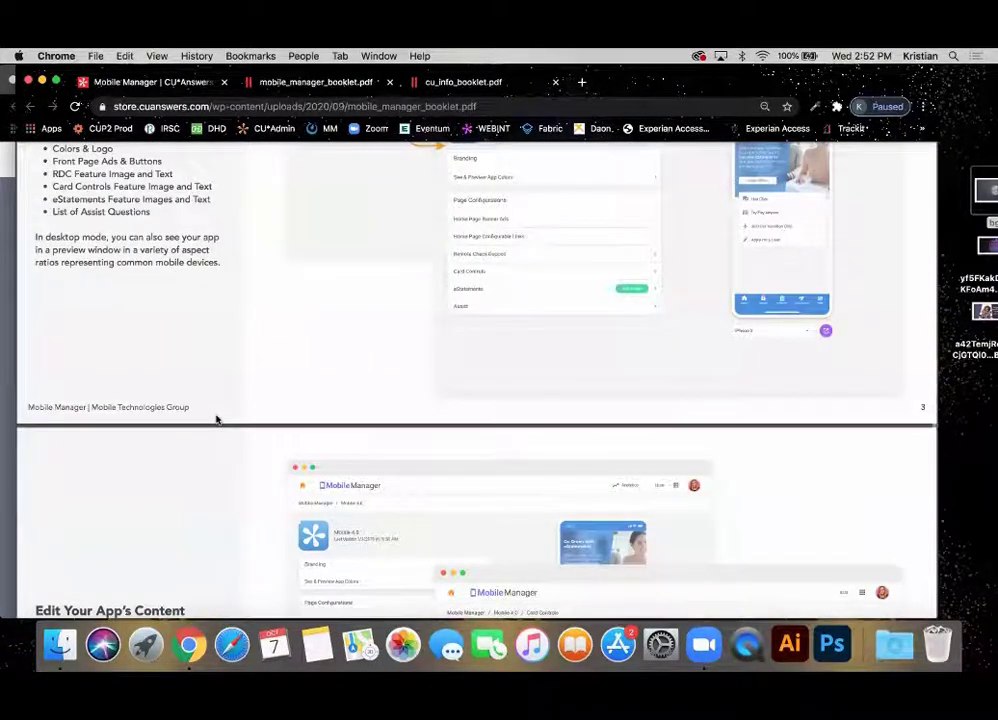
scroll(216, 420, "down", 15)
scroll(216, 420, "down", 10)
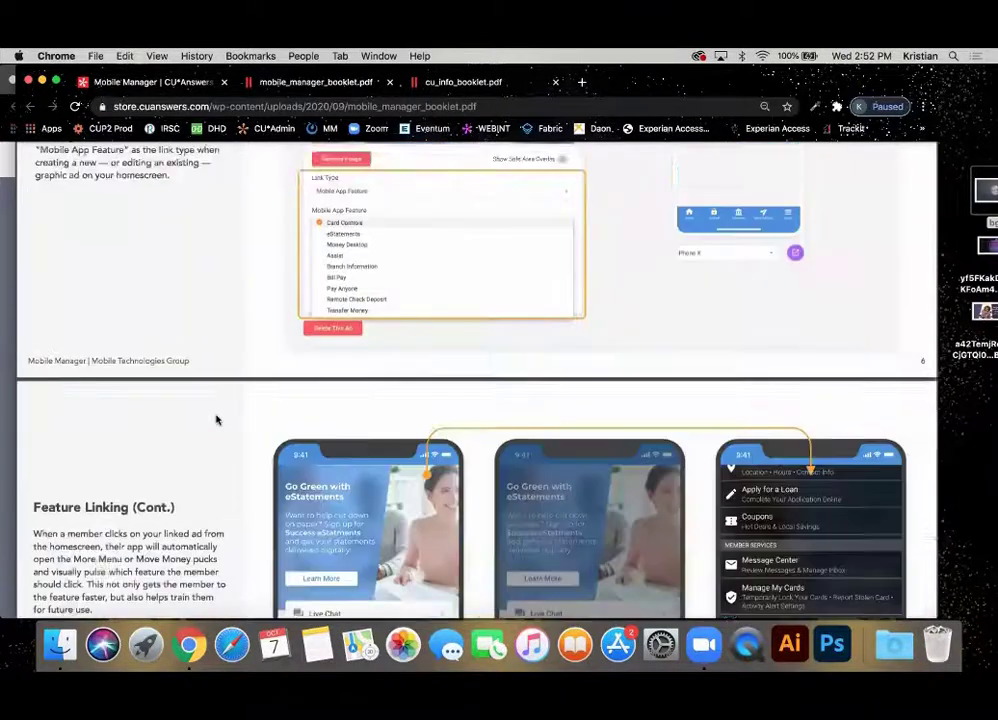
scroll(216, 420, "down", 10)
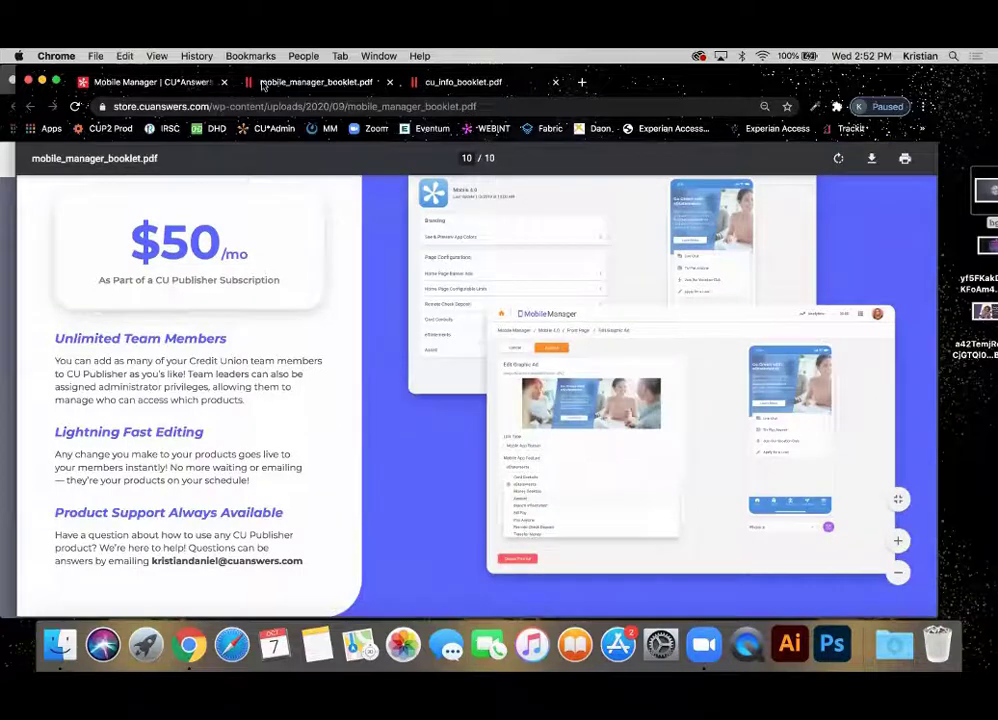
Go back to the Mobile Manager product page in the store tab and scroll down it.
left_click(150, 82)
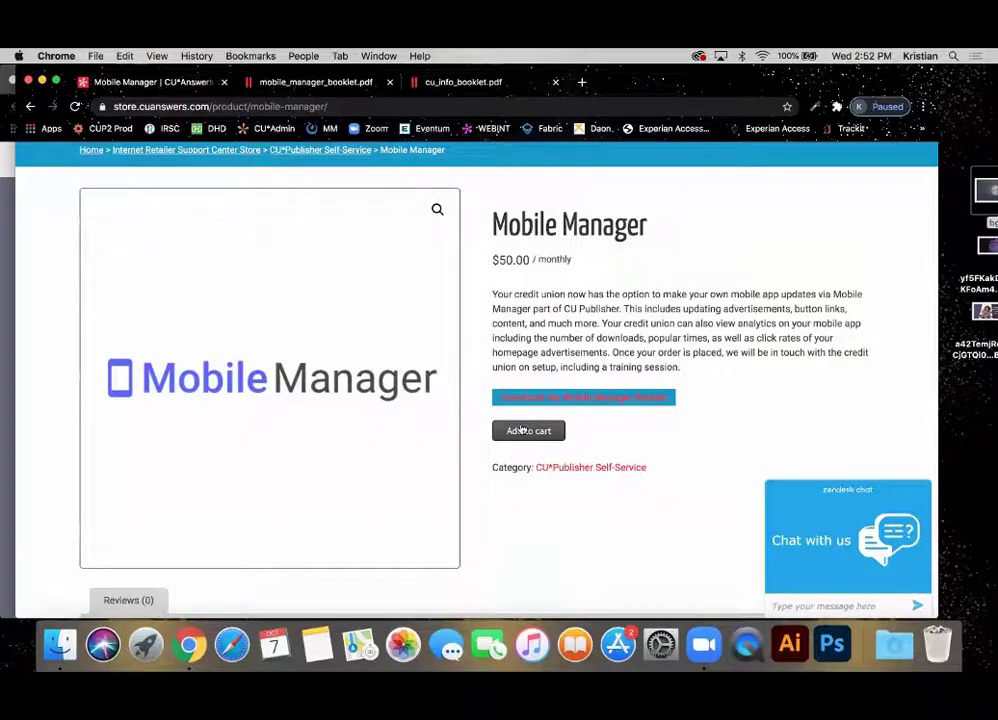
scroll(540, 441, "left", 5)
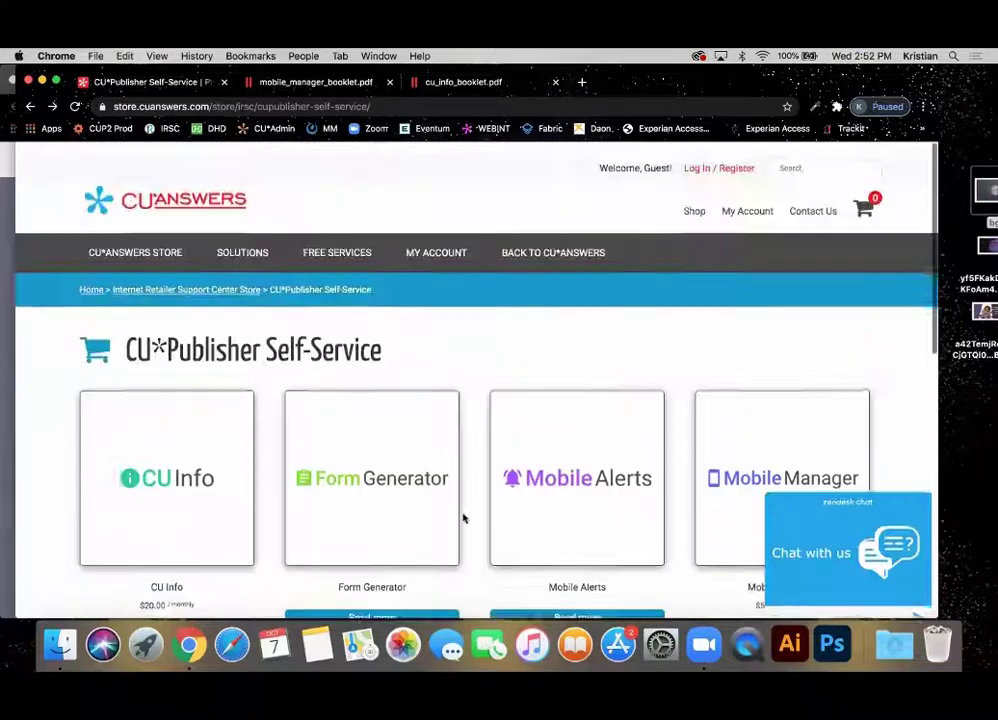
scroll(463, 518, "down", 4)
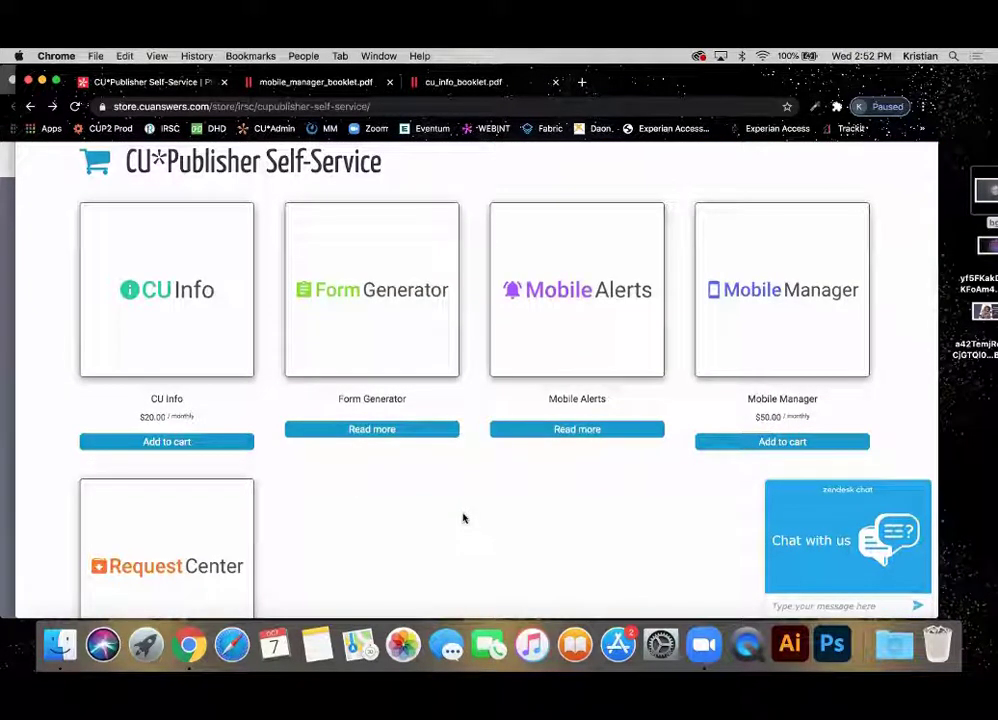